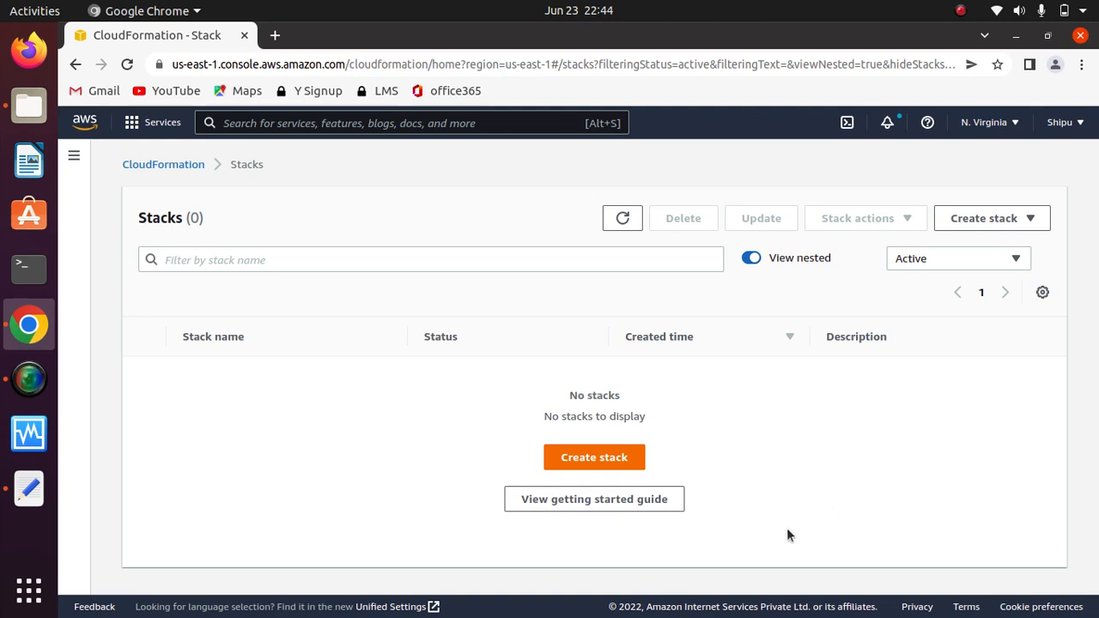
# Step: Start a new stack from the uploaded template file 17-cfn-hup.yml and proceed to the stack details
pyautogui.click(604, 456)
pyautogui.moveTo(1094, 312); pyautogui.dragTo(1093, 468)
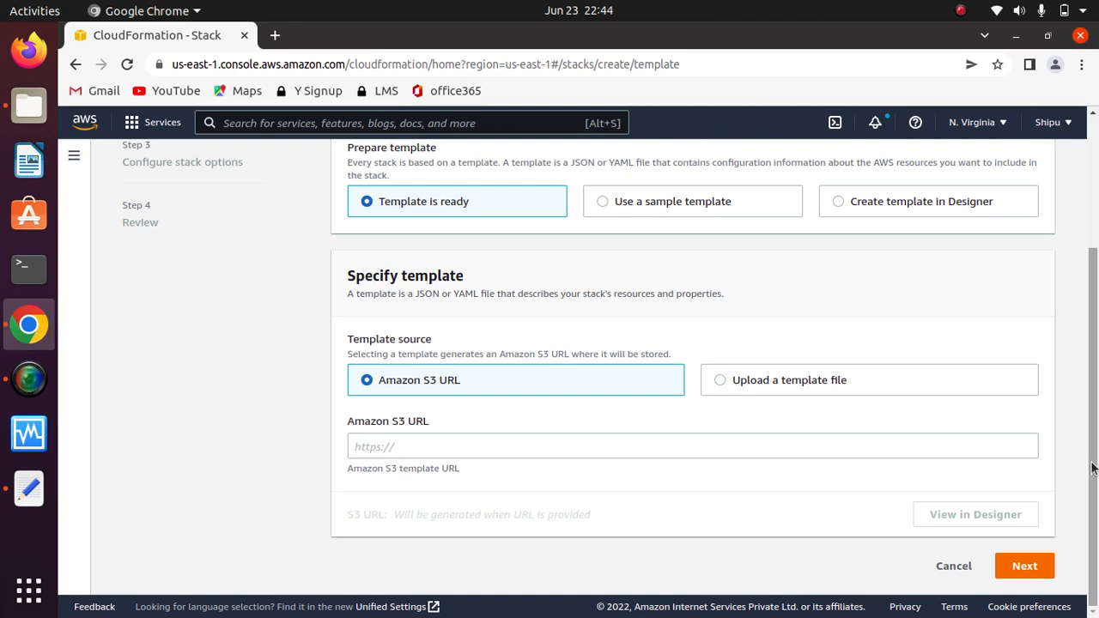
pyautogui.moveTo(1093, 464)
pyautogui.mouseDown()
pyautogui.moveTo(1095, 315)
pyautogui.moveTo(1092, 481)
pyautogui.mouseUp()
pyautogui.click(770, 379)
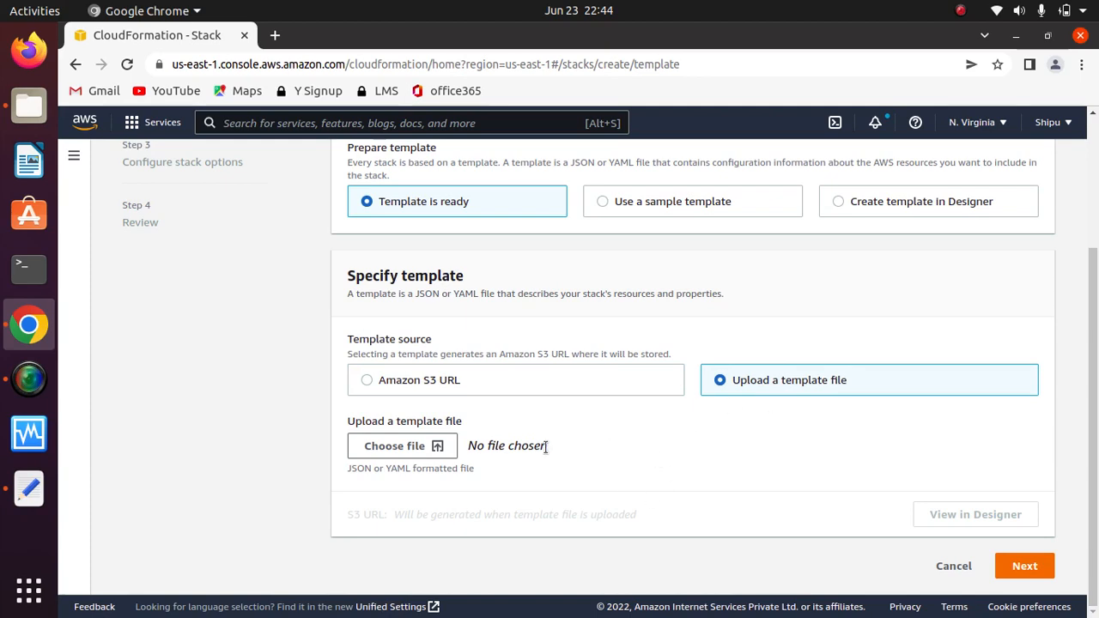
pyautogui.click(430, 446)
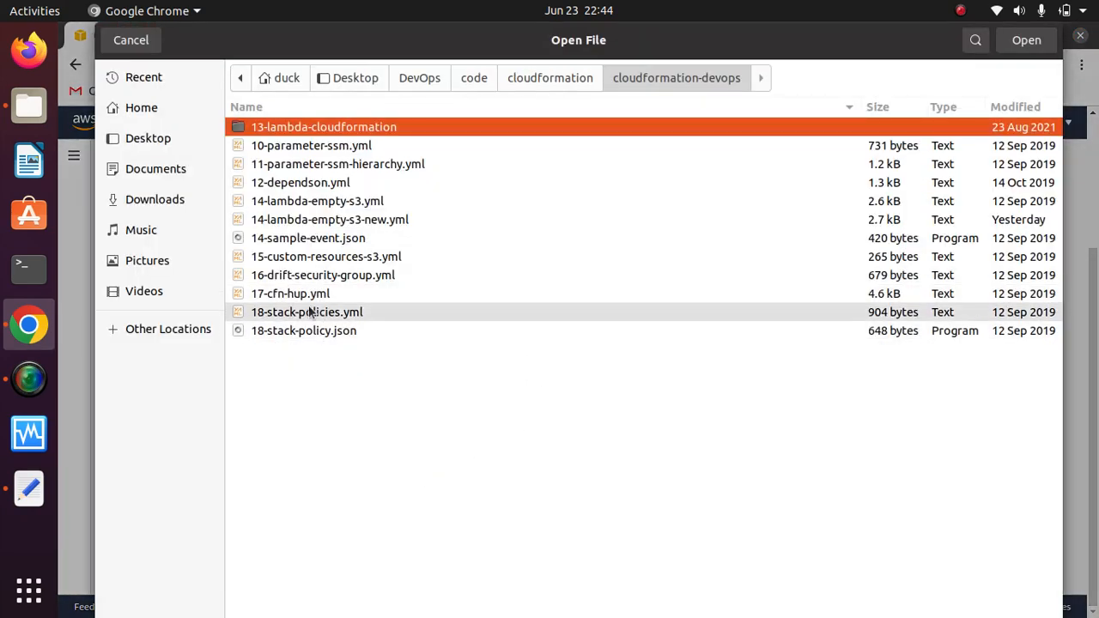
pyautogui.click(276, 295)
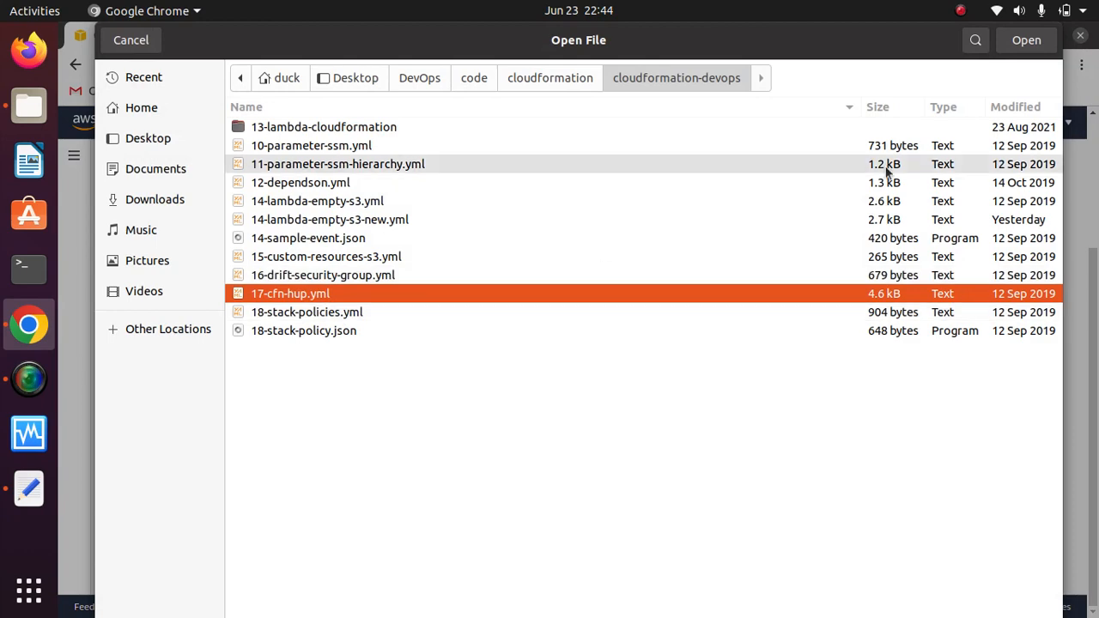
pyautogui.click(1025, 40)
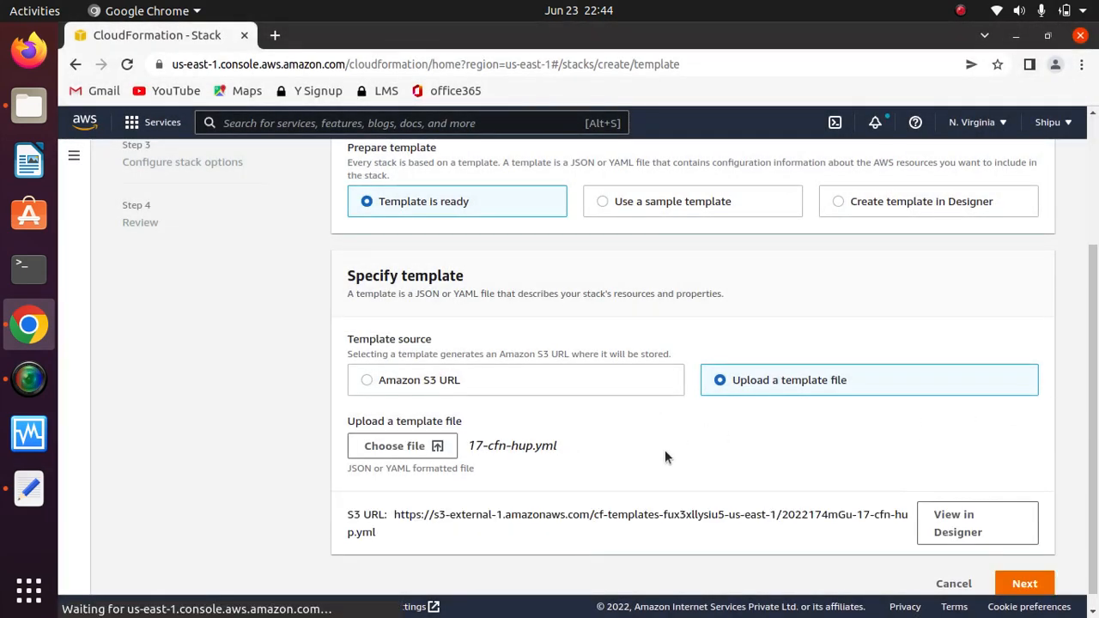
pyautogui.click(1013, 577)
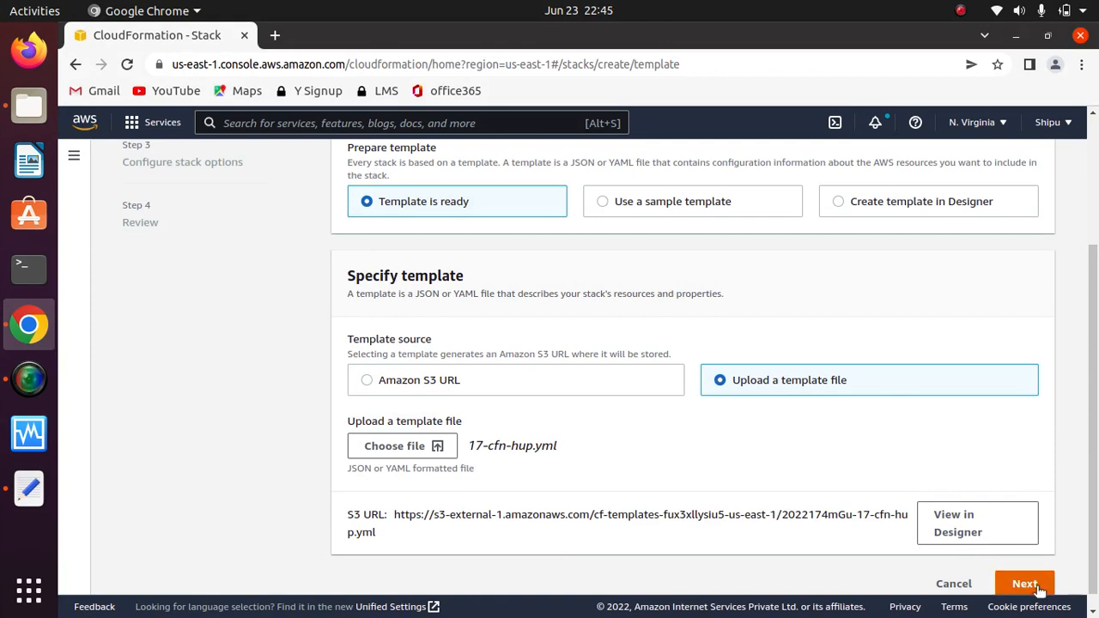
# Step: Name the stack "test"
pyautogui.click(460, 340)
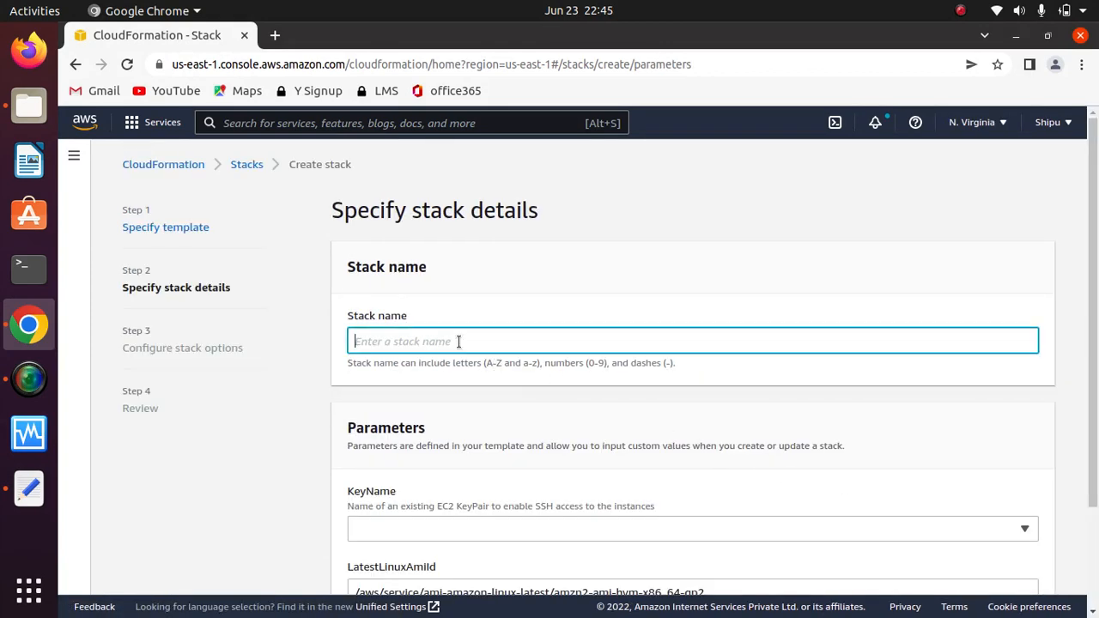
pyautogui.write('test')
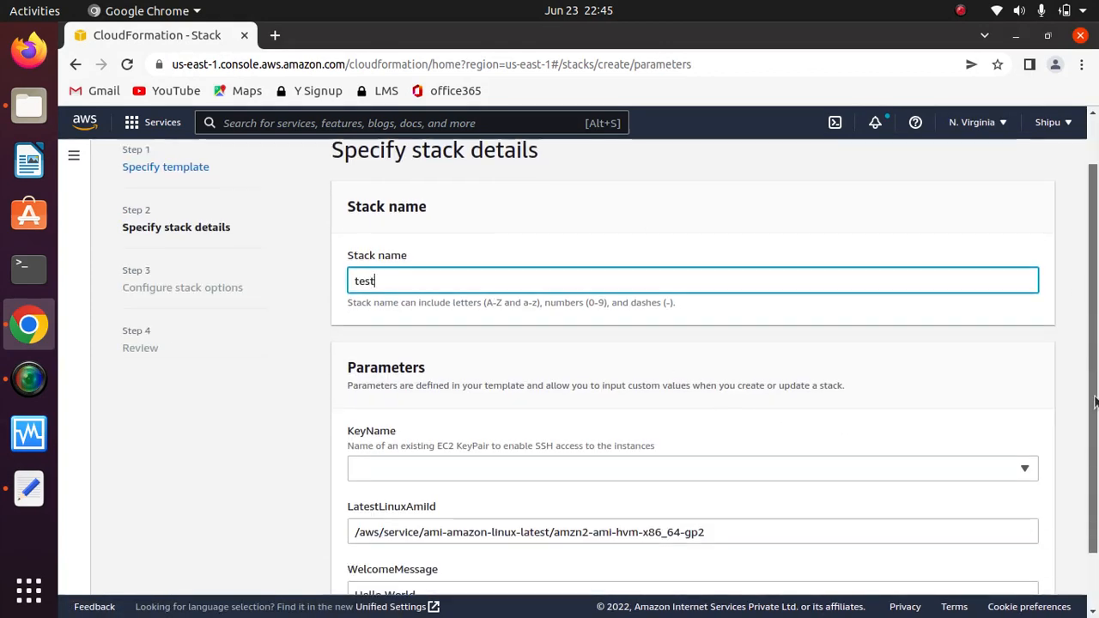
pyautogui.scroll(-3, 380, 166)
pyautogui.moveTo(412, 167); pyautogui.dragTo(303, 189)
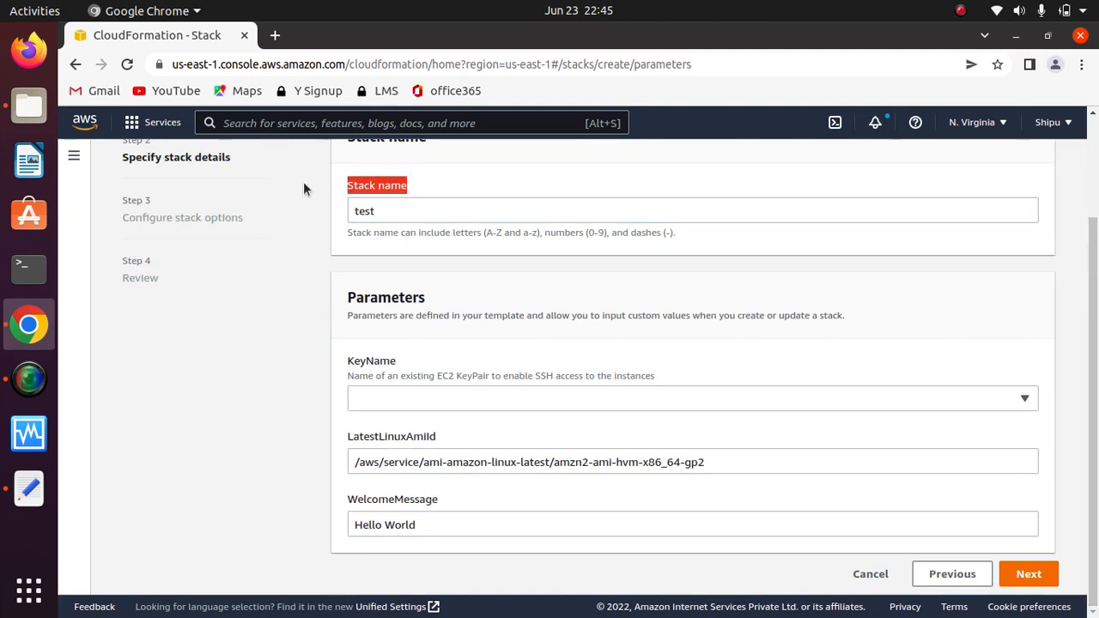
pyautogui.click(367, 211)
pyautogui.doubleClick(367, 211)
pyautogui.click(697, 361)
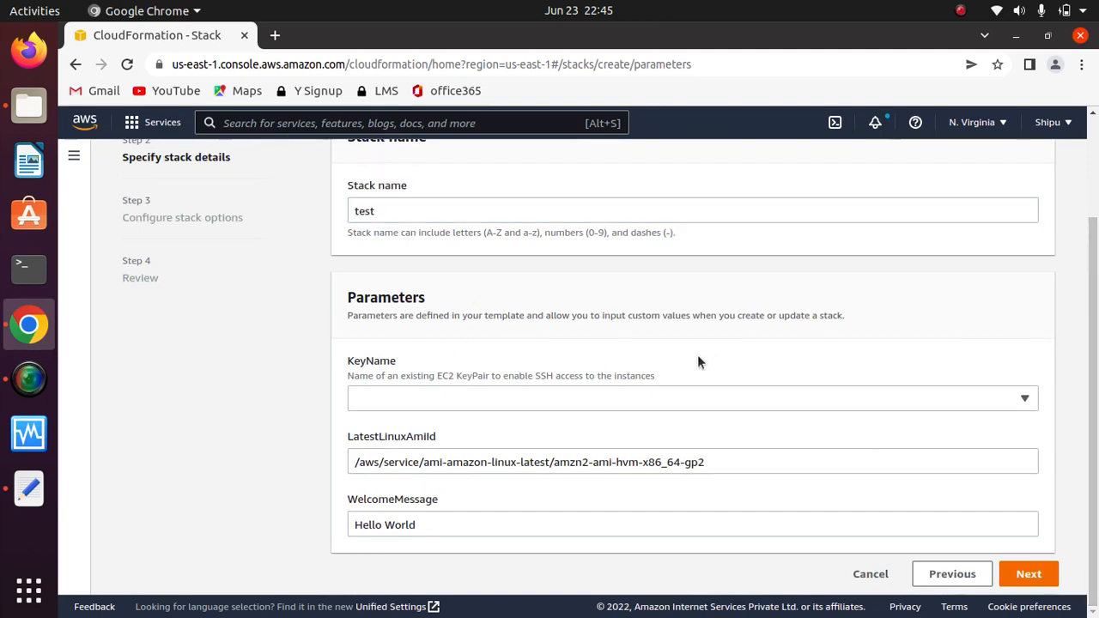
# Step: Choose the master key pair for KeyName, keep the default welcome message, and proceed to the stack options
pyautogui.click(530, 400)
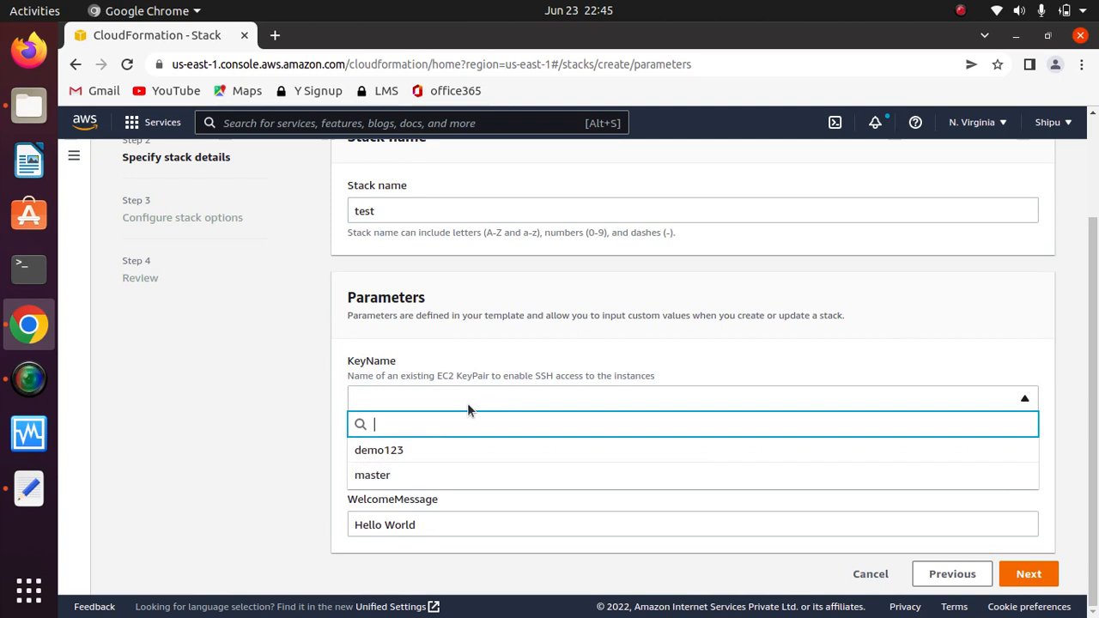
pyautogui.click(425, 474)
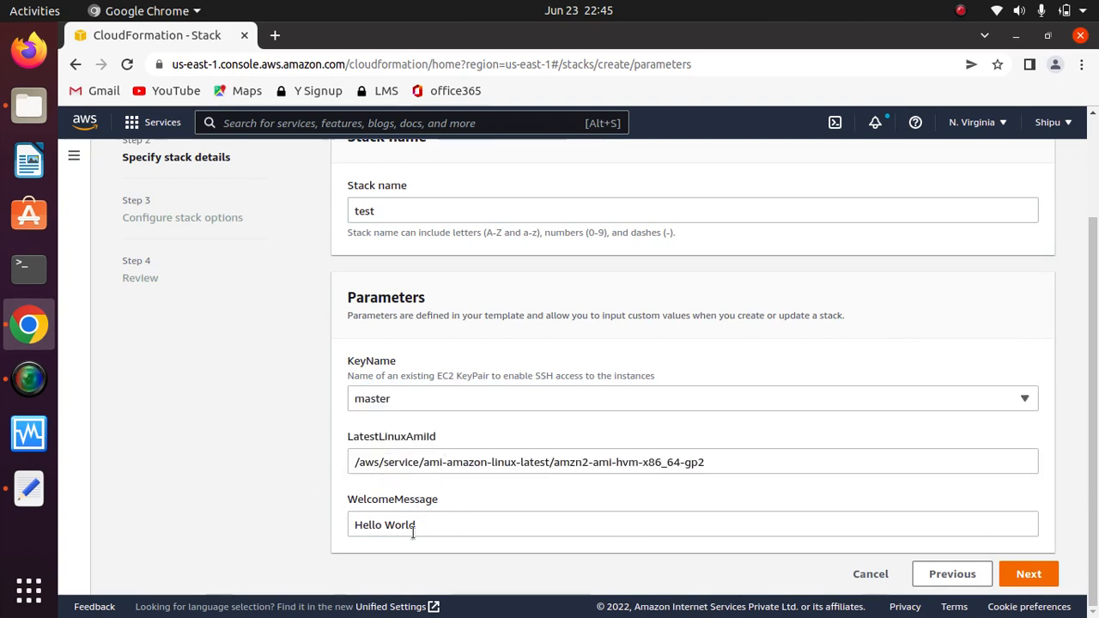
pyautogui.moveTo(429, 523); pyautogui.dragTo(307, 525)
pyautogui.click(454, 523)
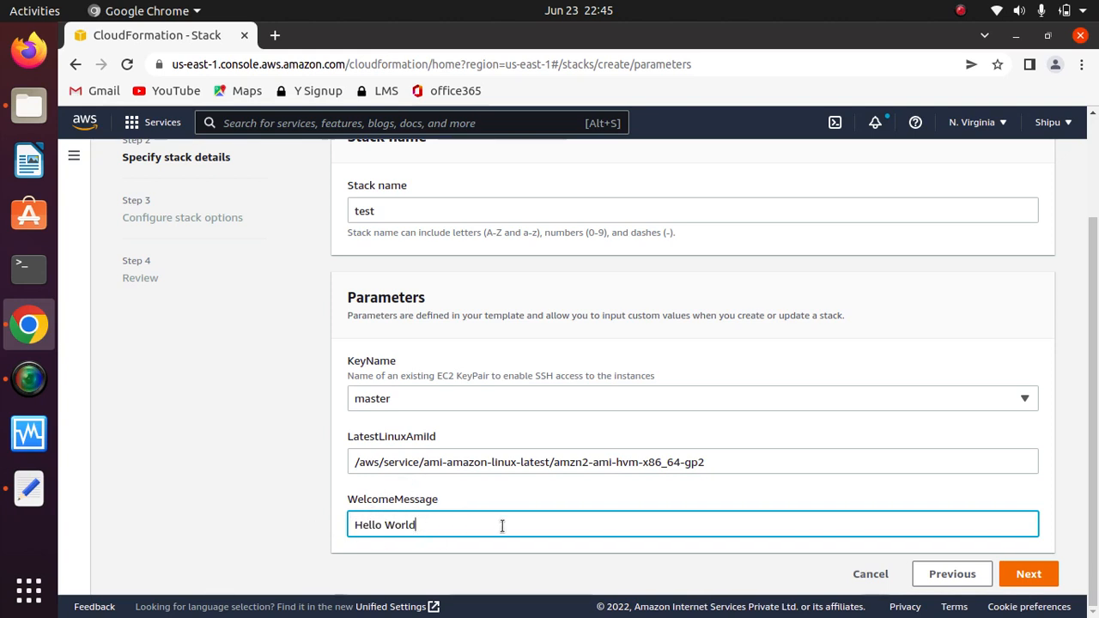
pyautogui.click(1027, 573)
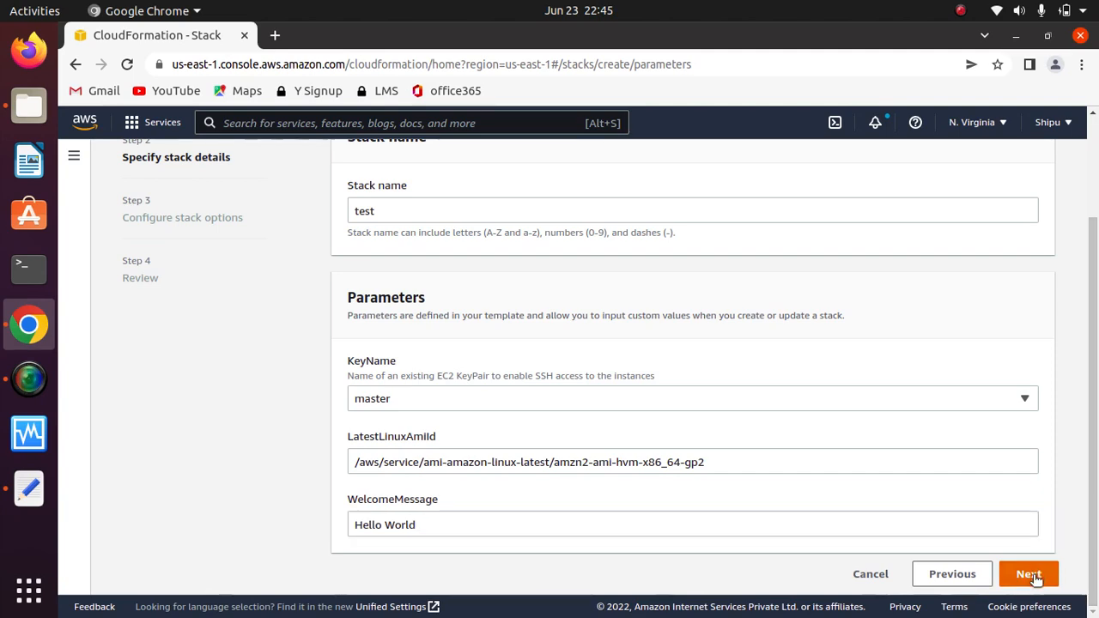
# Step: Accept the default stack options and submit the reviewed configuration to create the stack
pyautogui.scroll(2, 1094, 232)
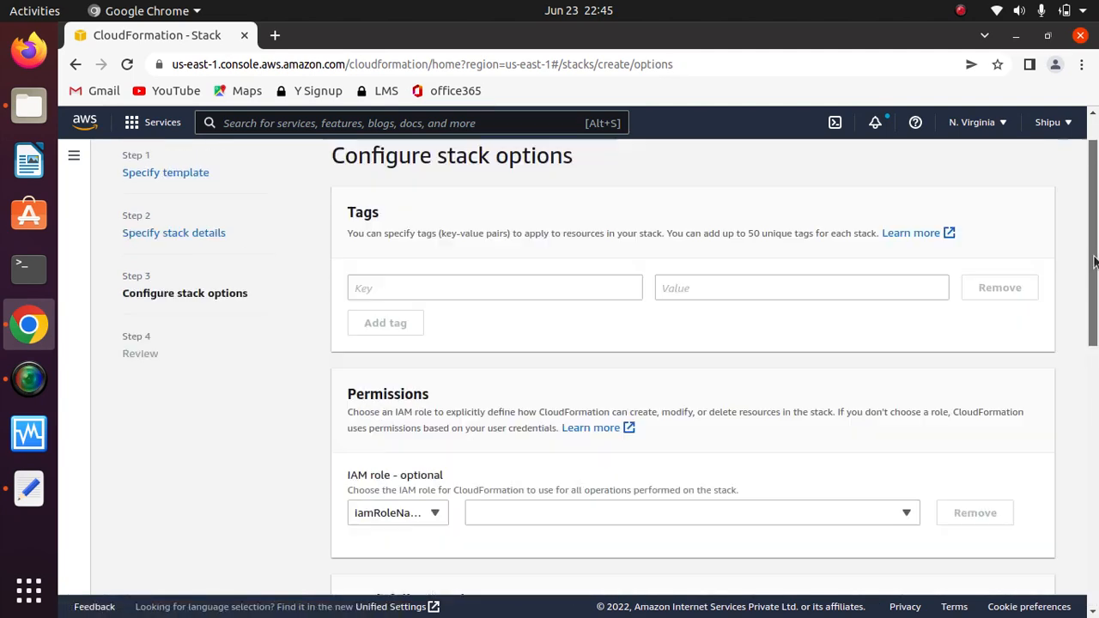
pyautogui.moveTo(1095, 231); pyautogui.dragTo(1094, 584)
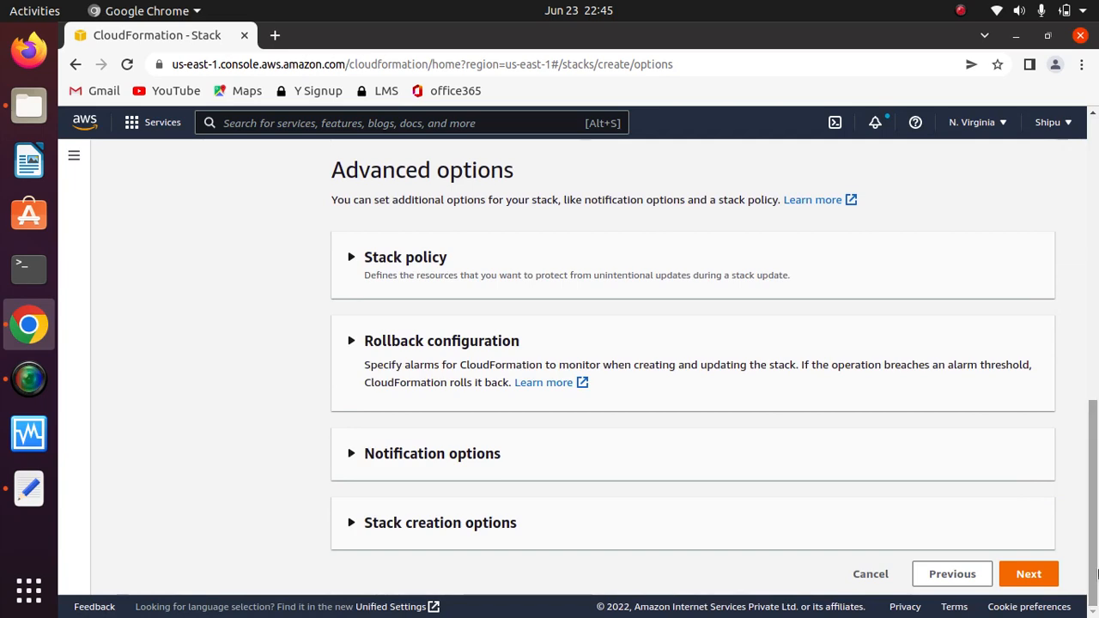
pyautogui.click(1056, 581)
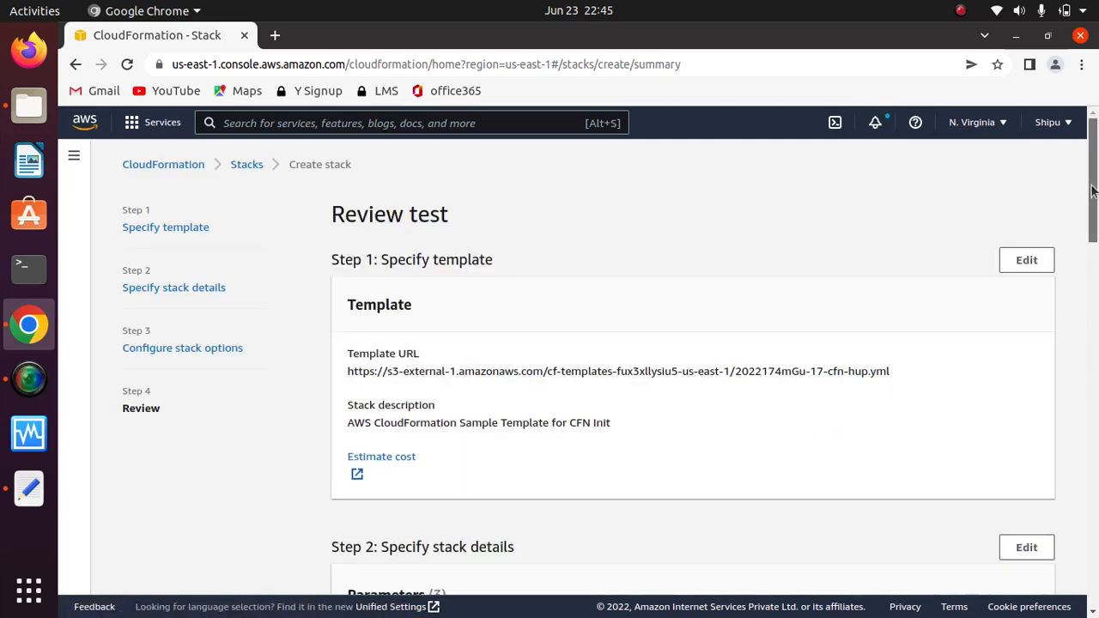
pyautogui.moveTo(1095, 206); pyautogui.dragTo(1094, 570)
pyautogui.click(1036, 573)
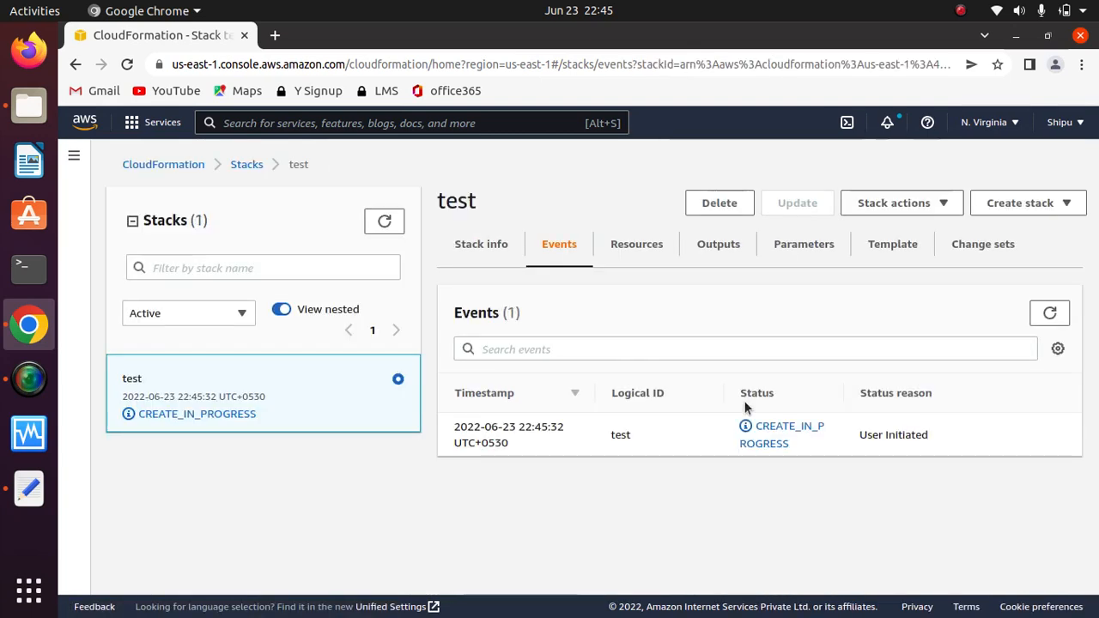
# Step: Open the test stack's template and examine the KeyName parameter's definition and type
pyautogui.click(805, 255)
pyautogui.click(888, 249)
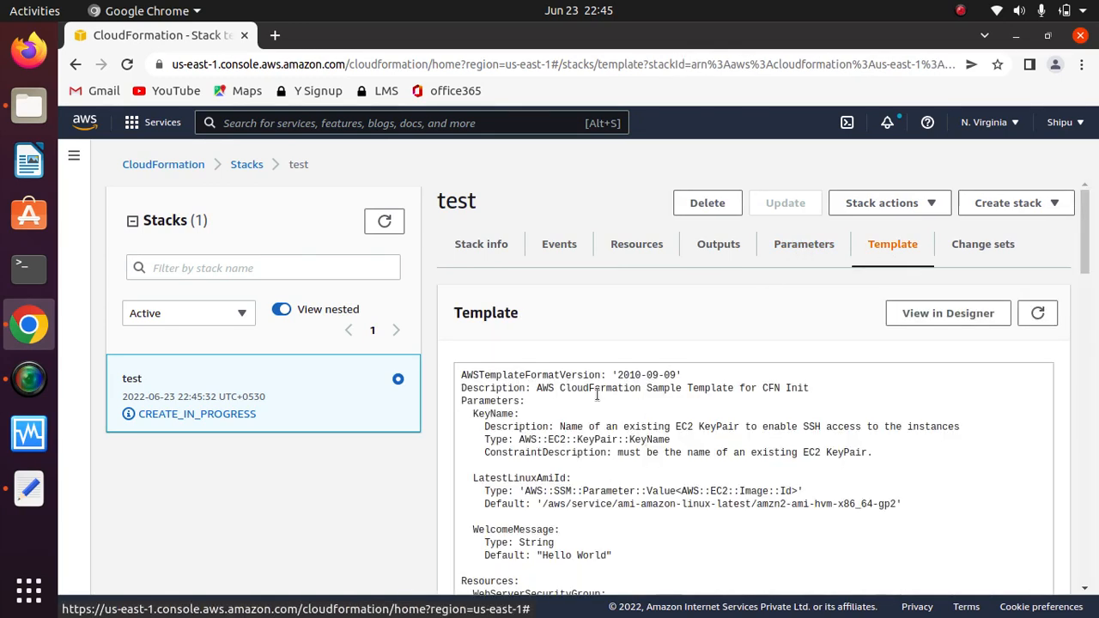
pyautogui.moveTo(1090, 236); pyautogui.dragTo(1080, 280)
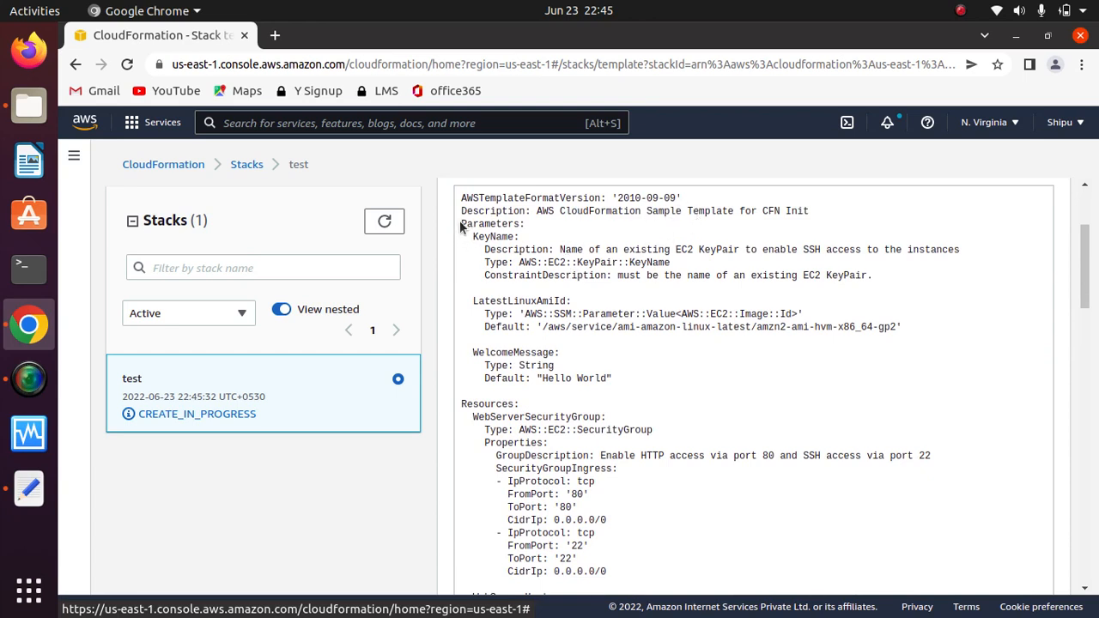
pyautogui.moveTo(463, 224); pyautogui.dragTo(784, 283)
pyautogui.click(900, 279)
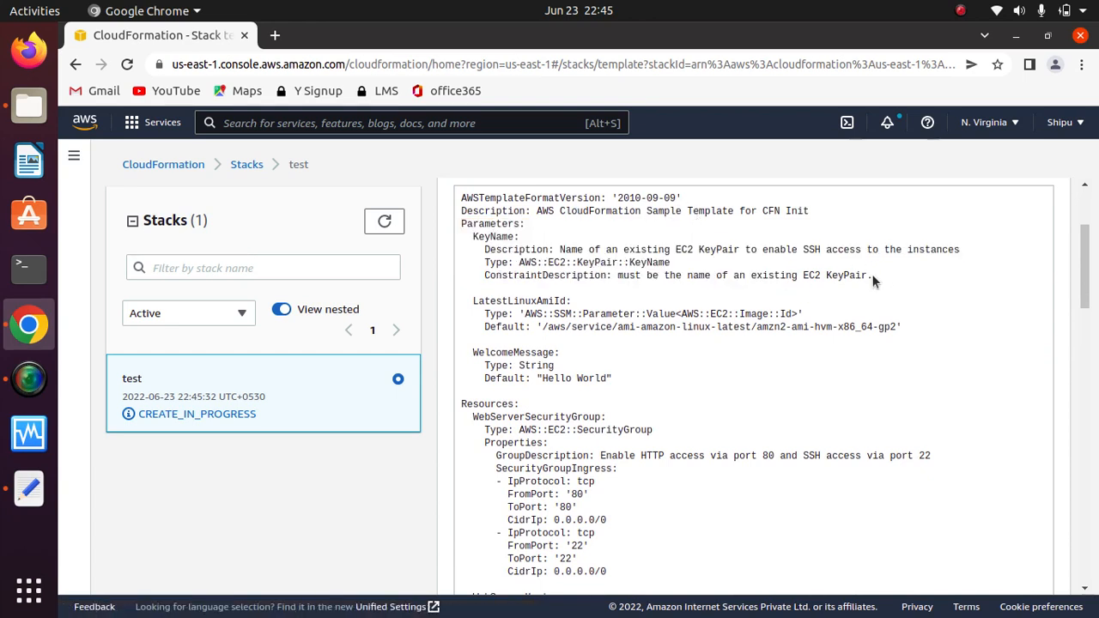
pyautogui.moveTo(876, 278); pyautogui.dragTo(467, 224)
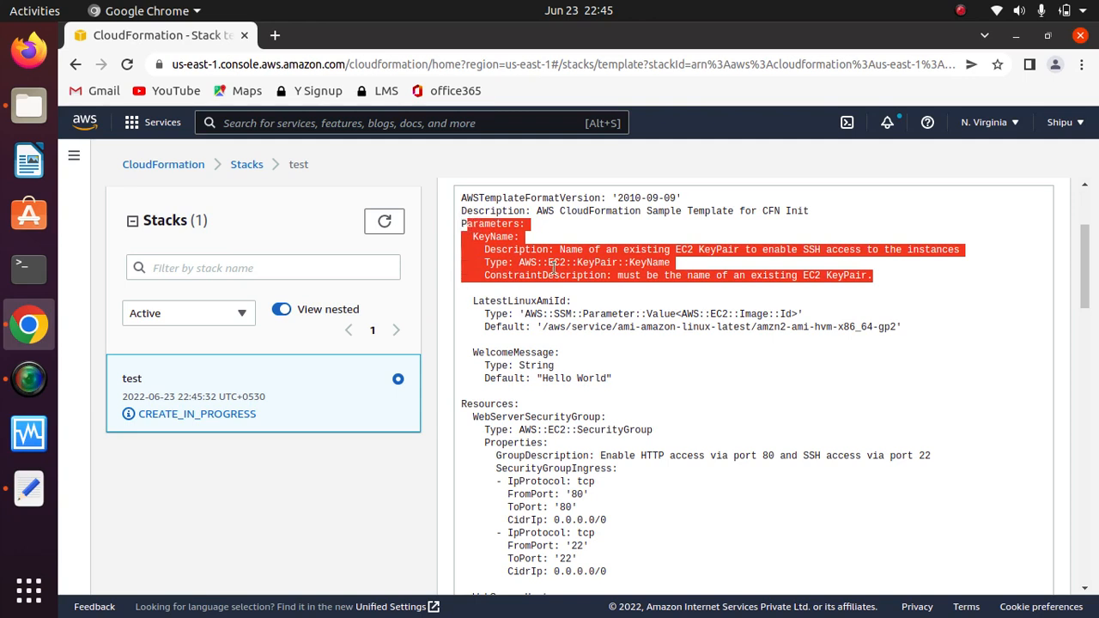
pyautogui.click(535, 248)
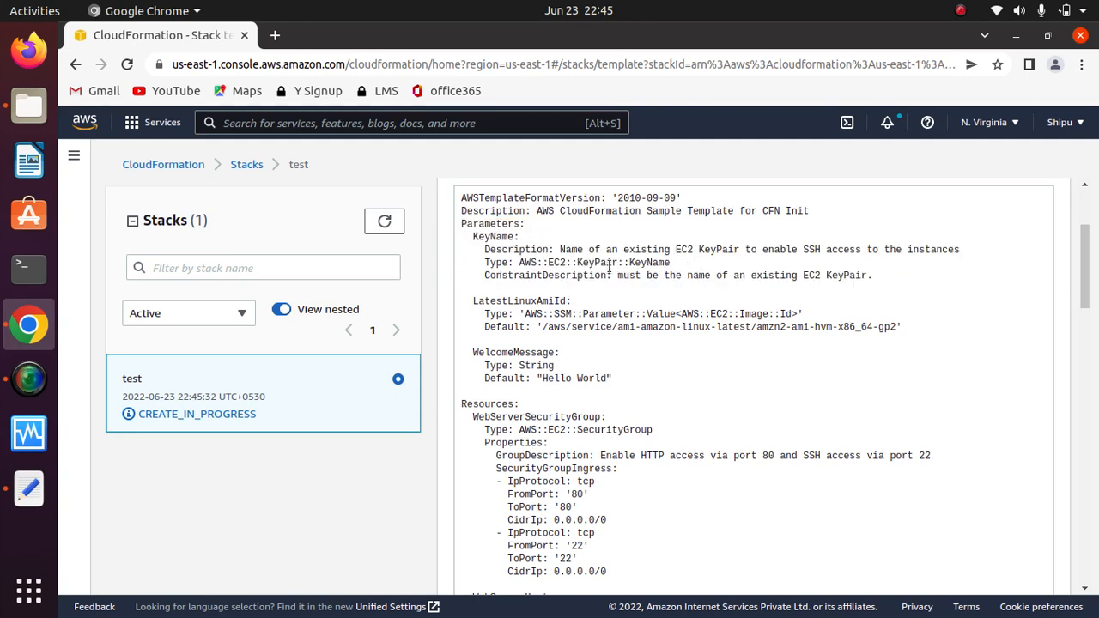
pyautogui.moveTo(680, 265); pyautogui.dragTo(513, 268)
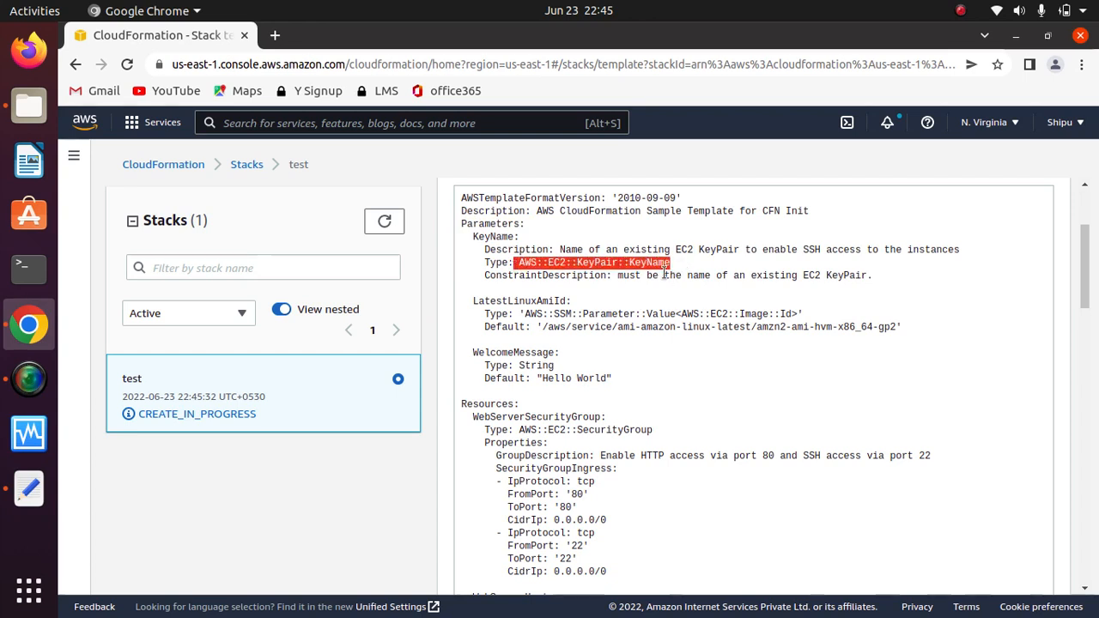
pyautogui.click(643, 310)
# Step: Examine the LatestLinuxAmiId and WelcomeMessage parameters in the template, including their types and default values
pyautogui.moveTo(464, 300); pyautogui.dragTo(739, 327)
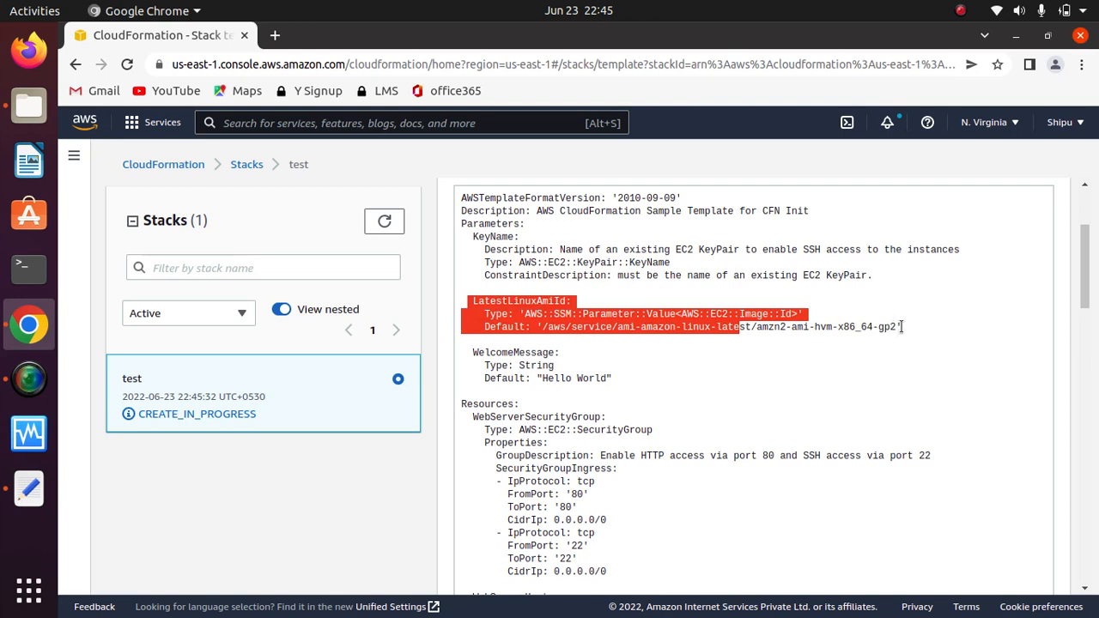
pyautogui.moveTo(902, 327); pyautogui.dragTo(472, 302)
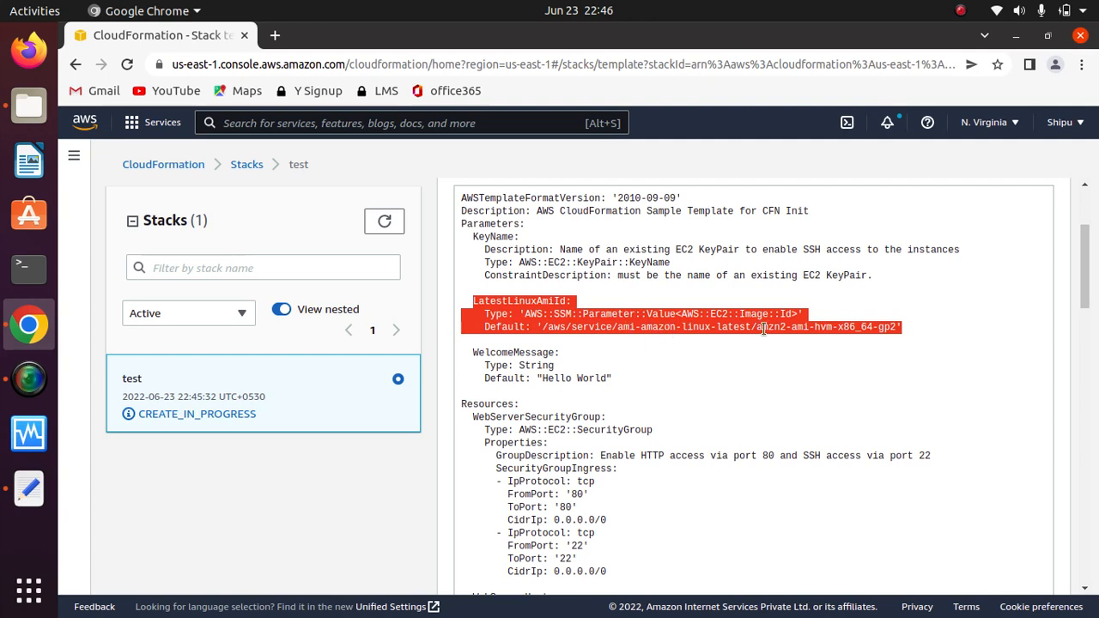
pyautogui.click(790, 331)
pyautogui.moveTo(903, 329); pyautogui.dragTo(476, 302)
pyautogui.scroll(-3, 719, 275)
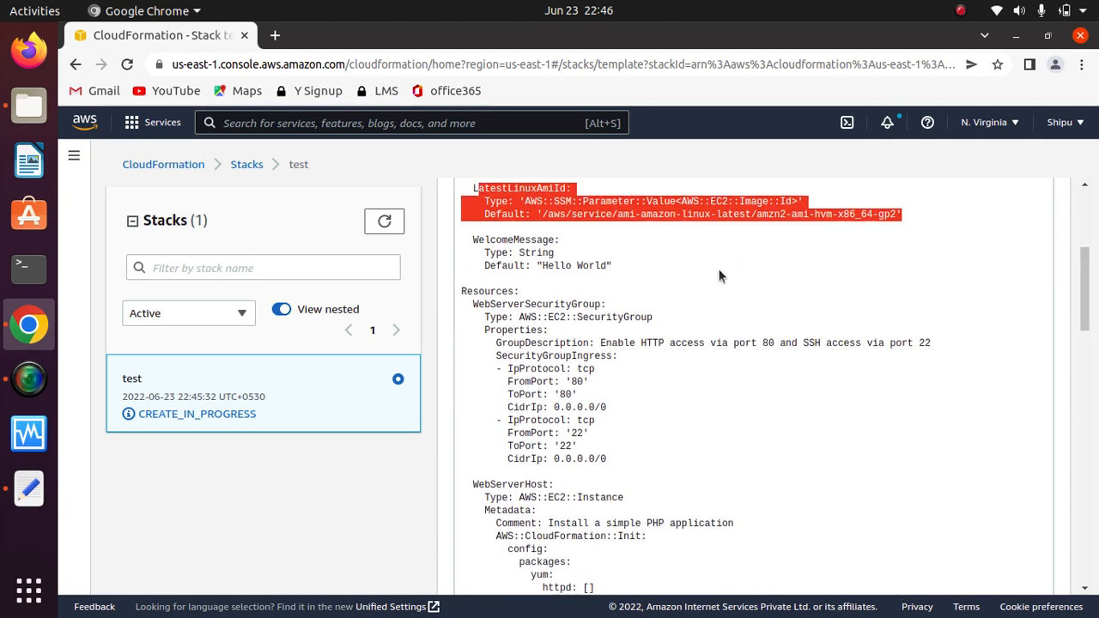
pyautogui.moveTo(556, 242); pyautogui.dragTo(442, 249)
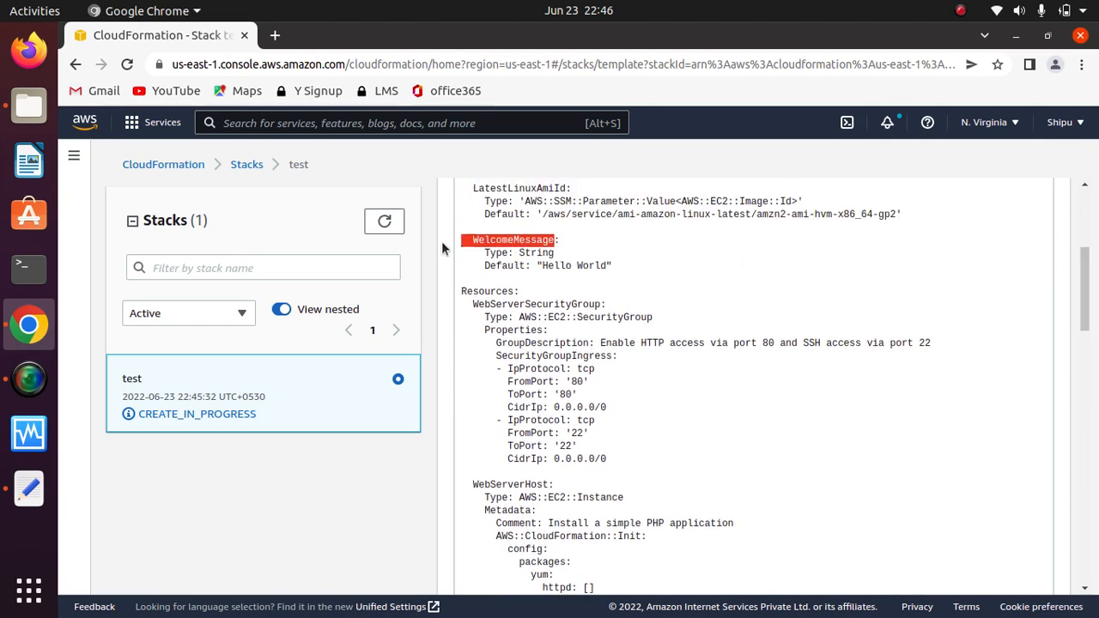
pyautogui.moveTo(613, 266); pyautogui.dragTo(530, 267)
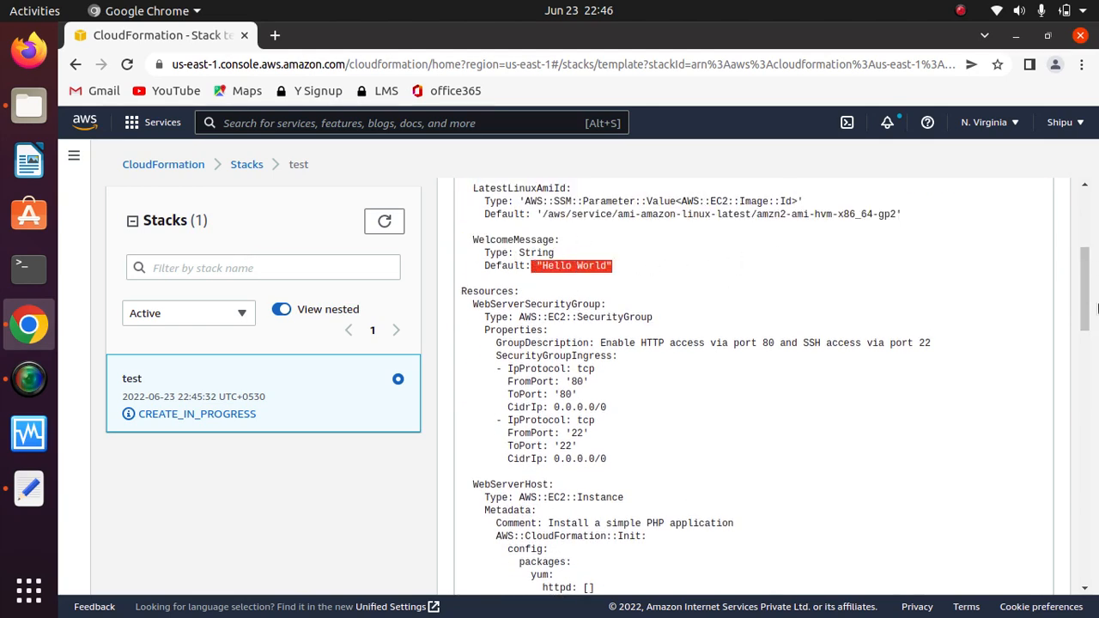
pyautogui.scroll(3, 1090, 292)
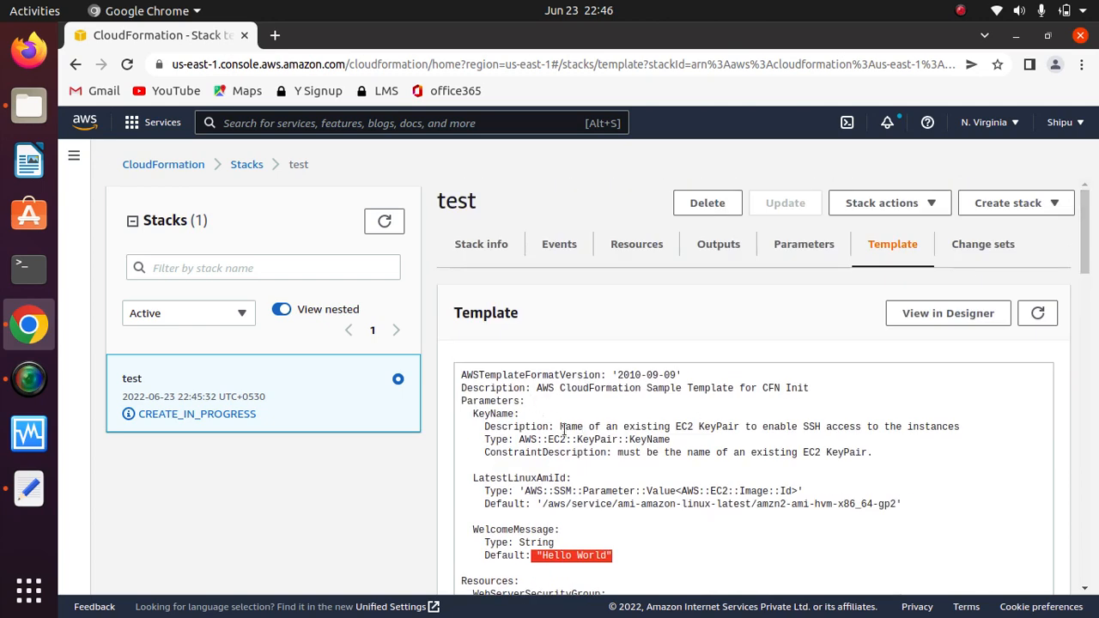
pyautogui.scroll(-3, 1083, 289)
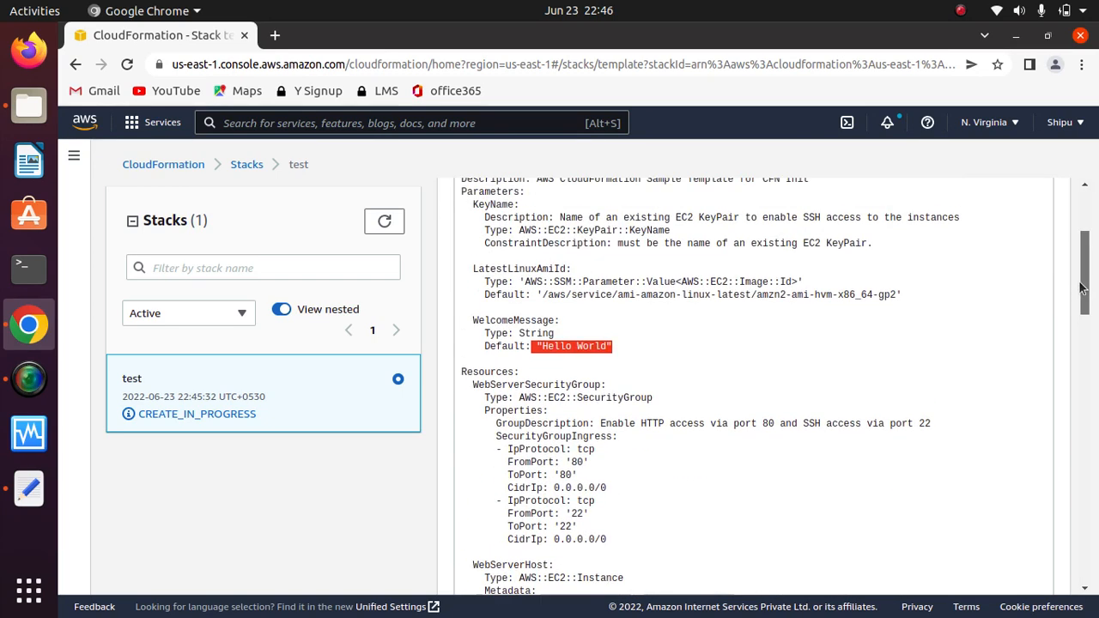
pyautogui.scroll(1, 1083, 289)
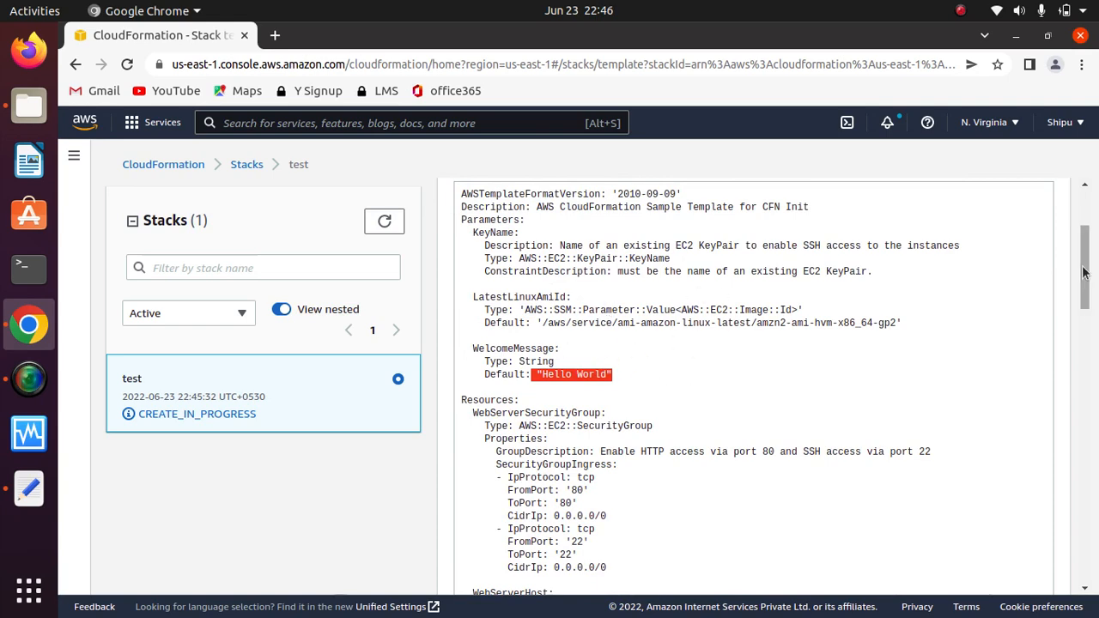
# Step: Examine the WebServerSecurityGroup entry and its resource type in the template's Resources section
pyautogui.scroll(-2, 1083, 272)
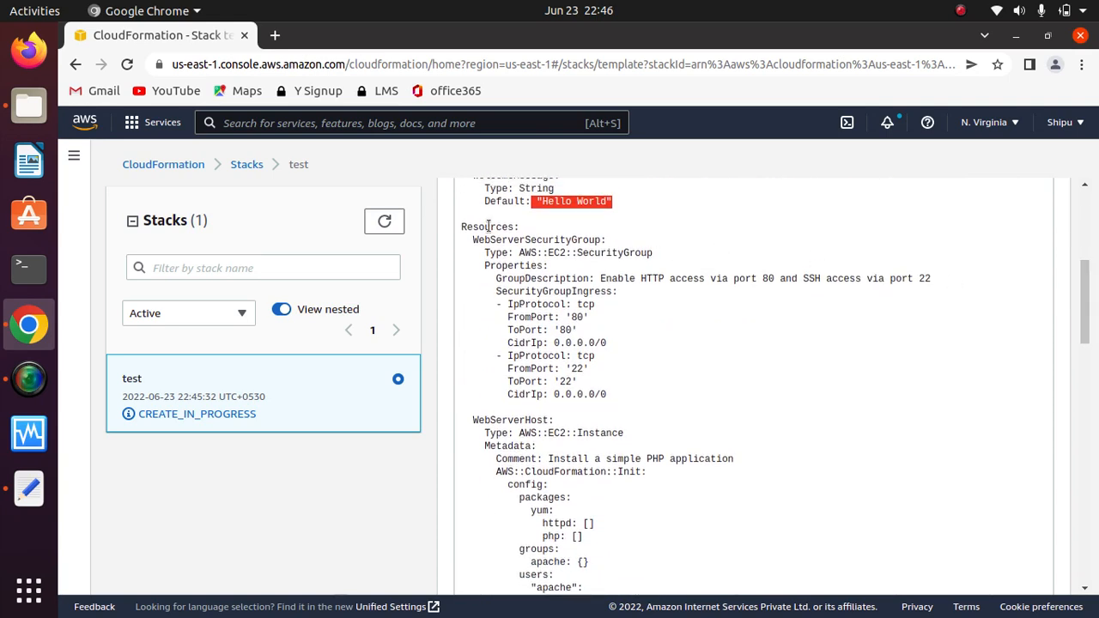
pyautogui.moveTo(521, 228); pyautogui.dragTo(466, 228)
pyautogui.click(623, 233)
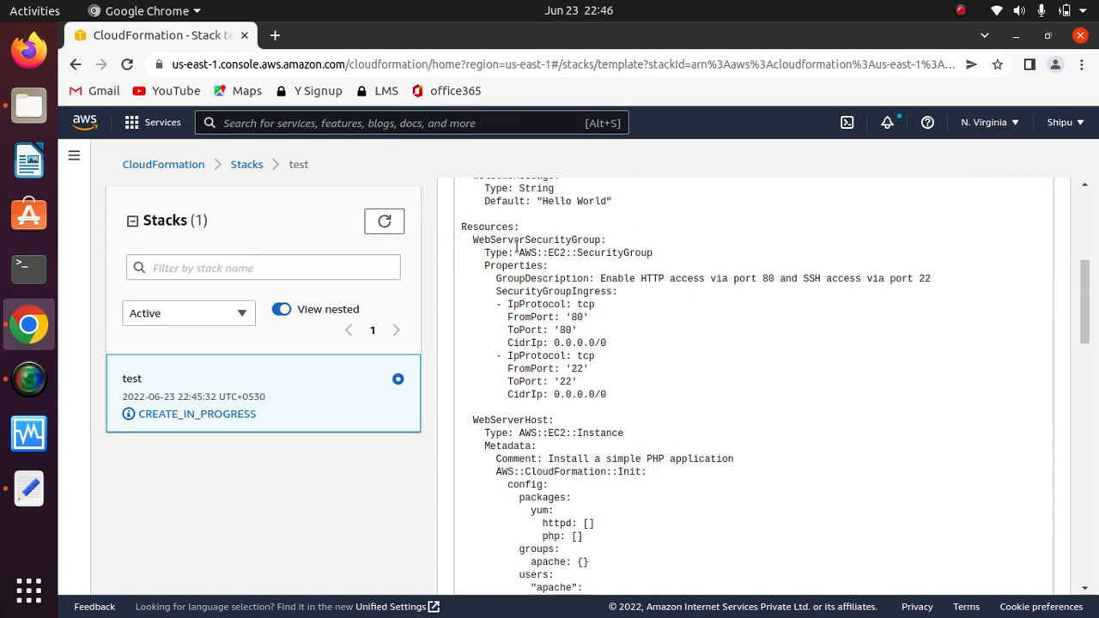
pyautogui.moveTo(605, 239); pyautogui.dragTo(470, 245)
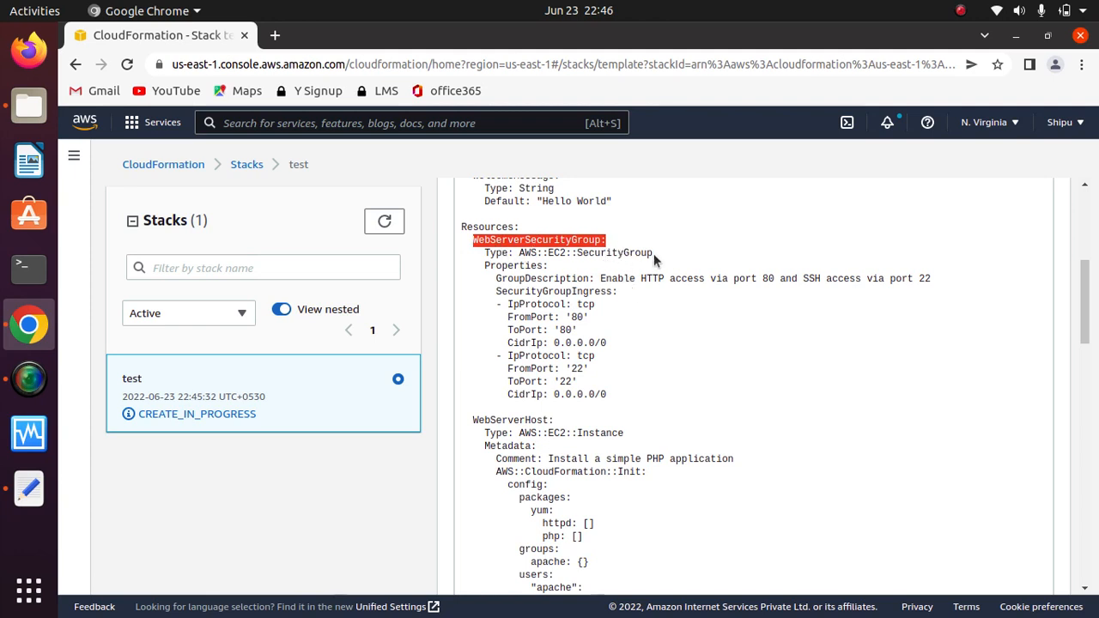
pyautogui.moveTo(654, 254); pyautogui.dragTo(518, 254)
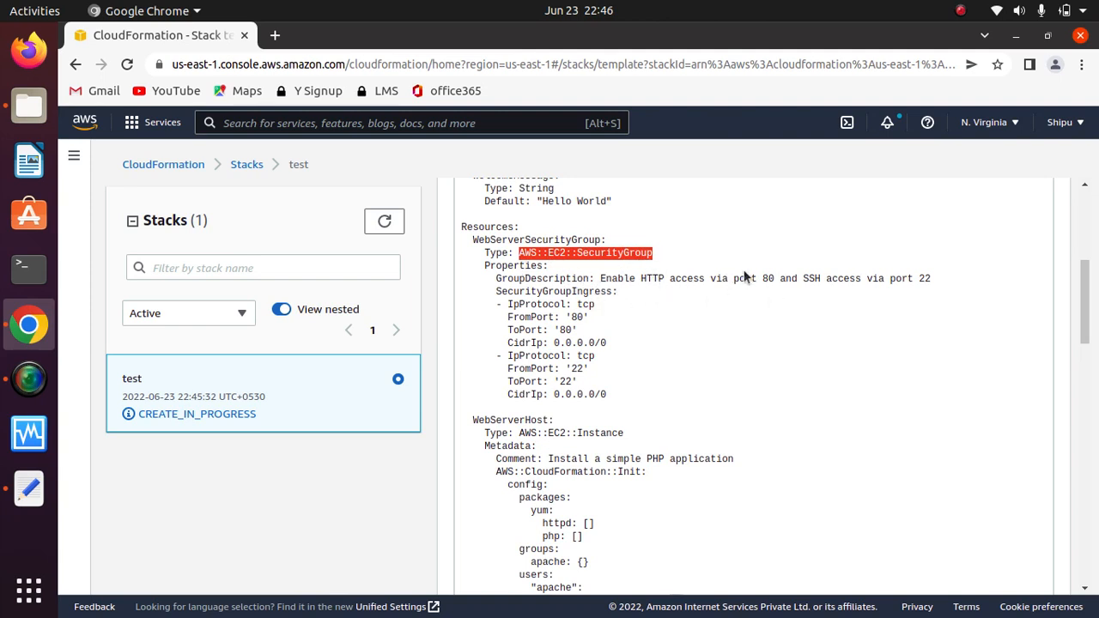
# Step: Examine the security group's description and its ingress rules for HTTP and SSH access, including the FromPort values
pyautogui.moveTo(778, 278); pyautogui.dragTo(732, 280)
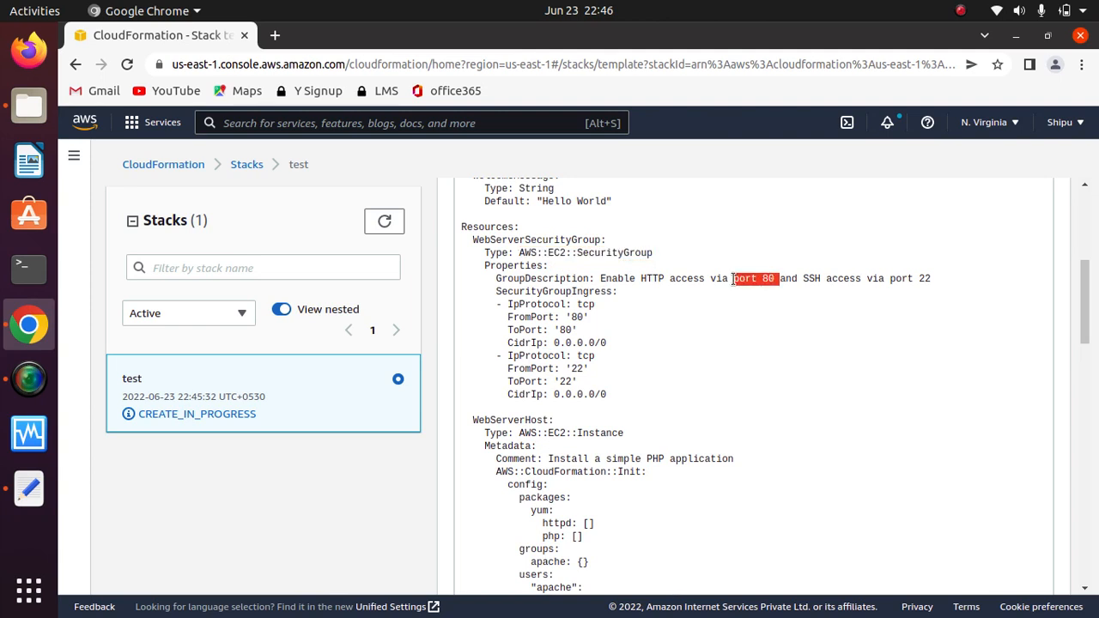
pyautogui.moveTo(925, 280); pyautogui.dragTo(936, 279)
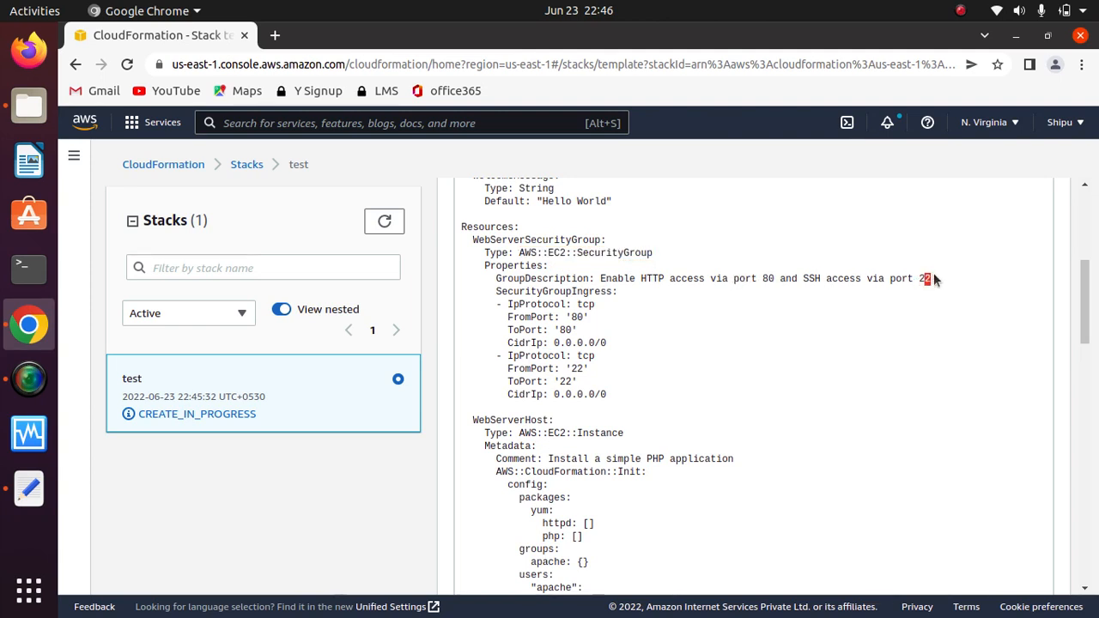
pyautogui.click(595, 317)
pyautogui.moveTo(594, 318); pyautogui.dragTo(567, 318)
pyautogui.click(582, 333)
pyautogui.moveTo(587, 369); pyautogui.dragTo(560, 370)
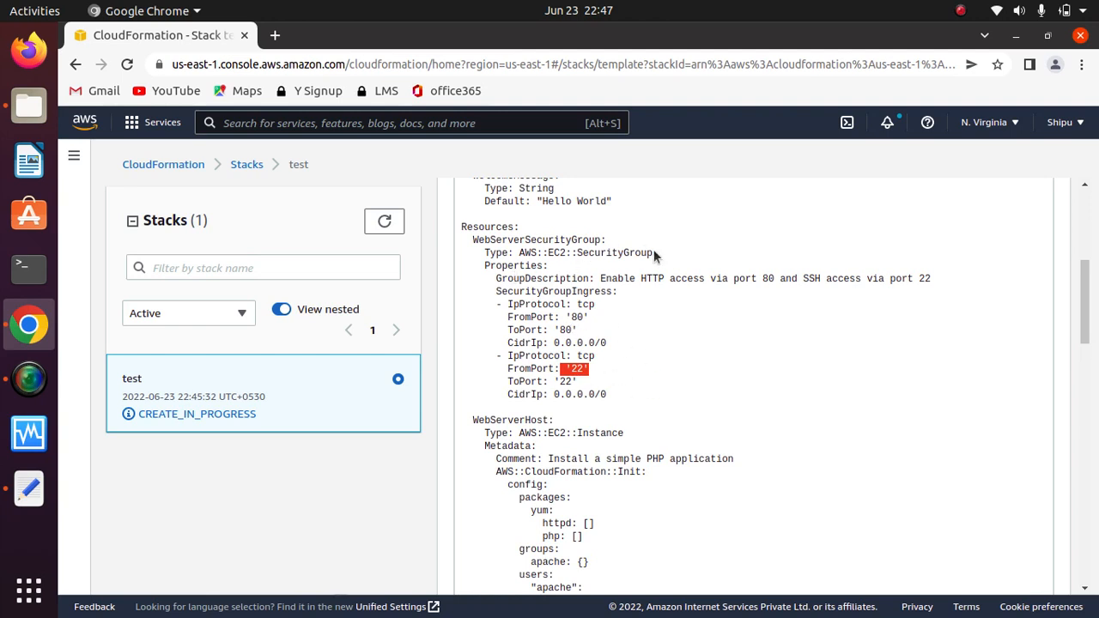
# Step: Compare the resource types of WebServerSecurityGroup and WebServerHost in the template
pyautogui.moveTo(467, 245); pyautogui.dragTo(624, 248)
pyautogui.click(694, 420)
pyautogui.moveTo(1087, 303); pyautogui.dragTo(1086, 345)
pyautogui.moveTo(556, 221); pyautogui.dragTo(594, 235)
pyautogui.click(547, 226)
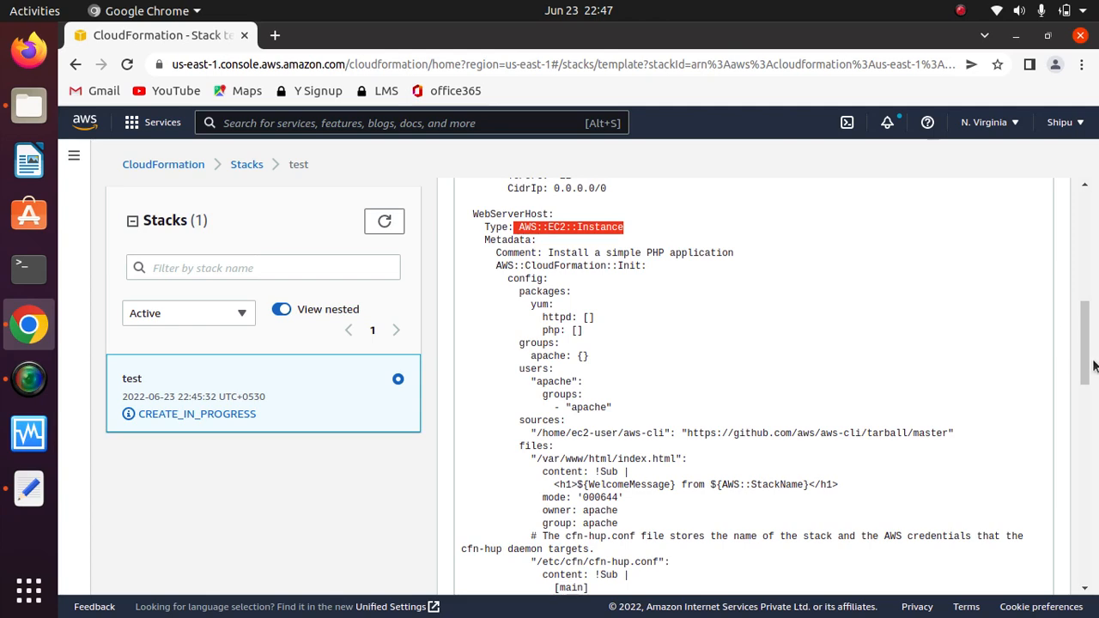
pyautogui.moveTo(1085, 365); pyautogui.dragTo(1085, 323)
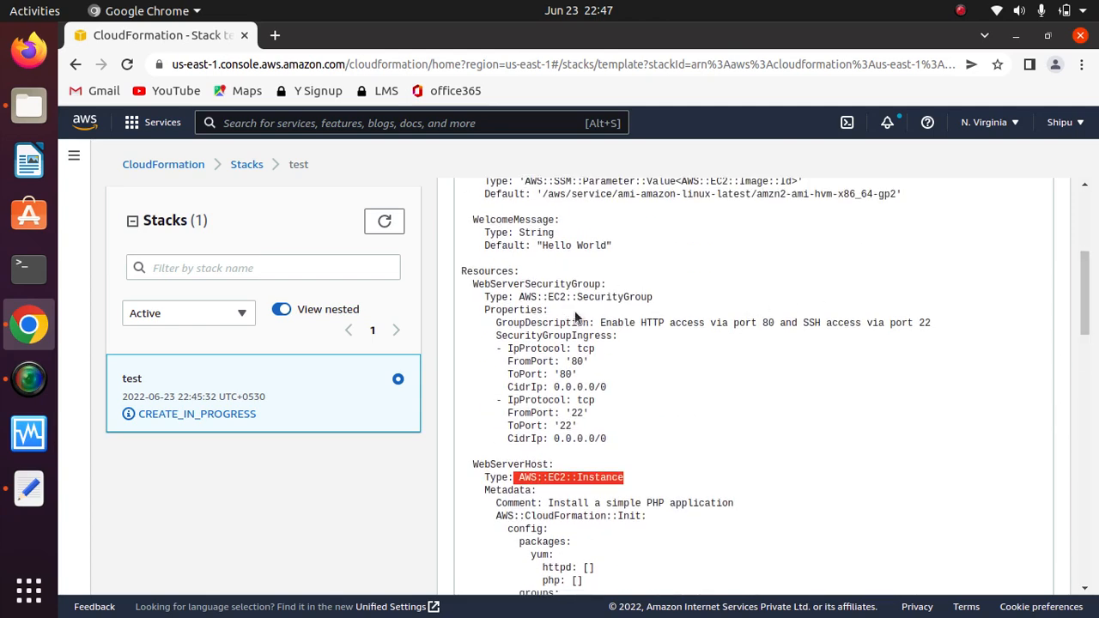
pyautogui.moveTo(578, 296); pyautogui.dragTo(653, 296)
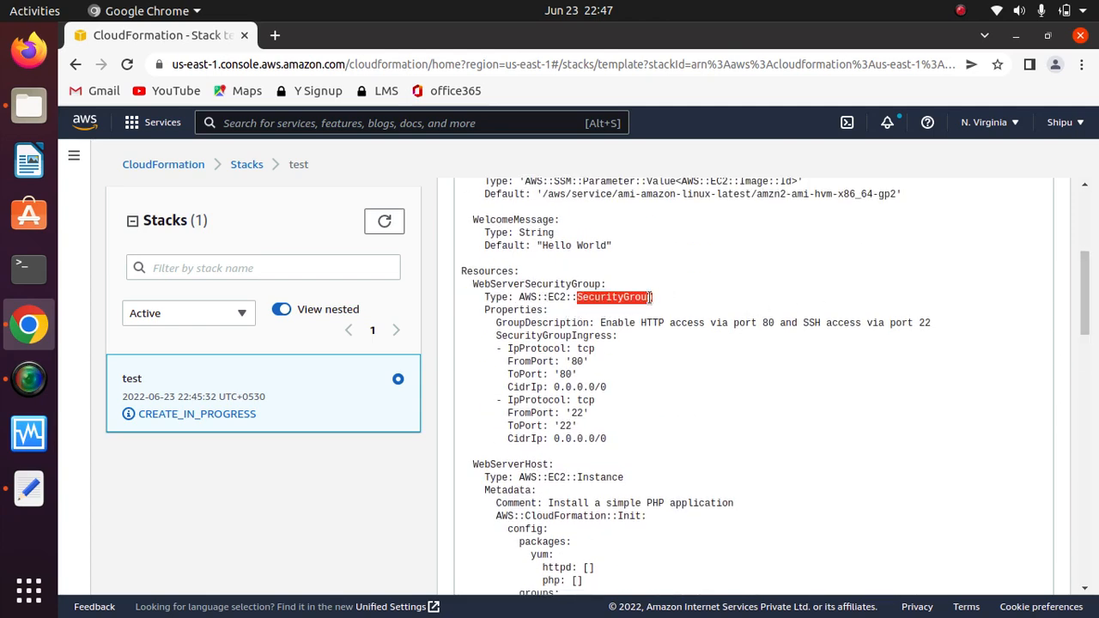
pyautogui.moveTo(577, 476); pyautogui.dragTo(622, 477)
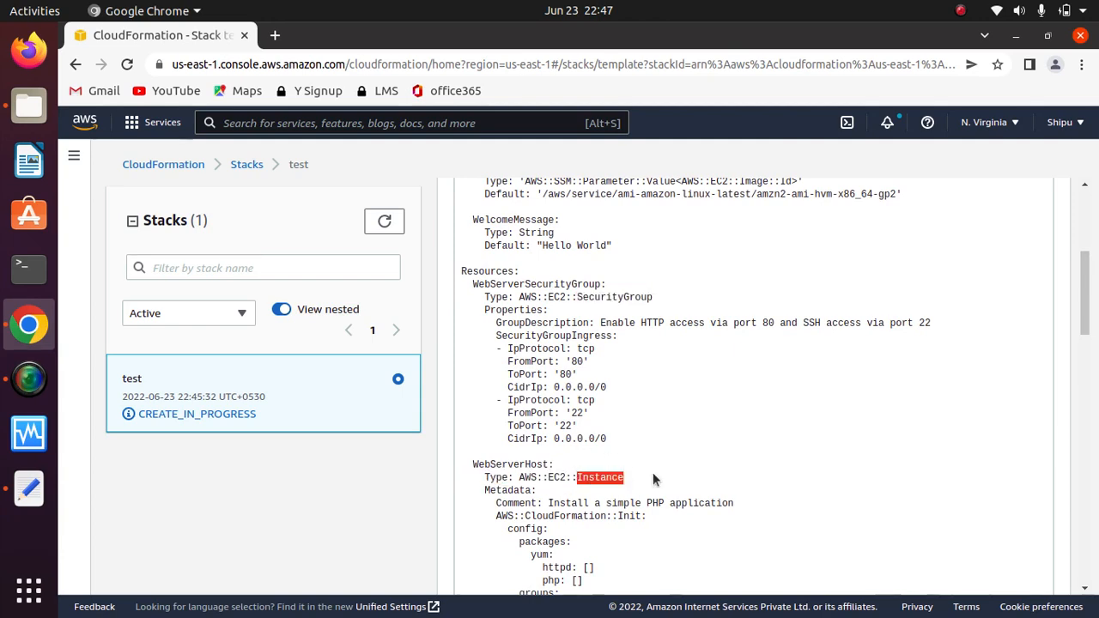
# Step: Examine the WebServerHost metadata, covering its comment and the AWS::CloudFormation::Init packages, groups and users
pyautogui.scroll(-5, 1083, 340)
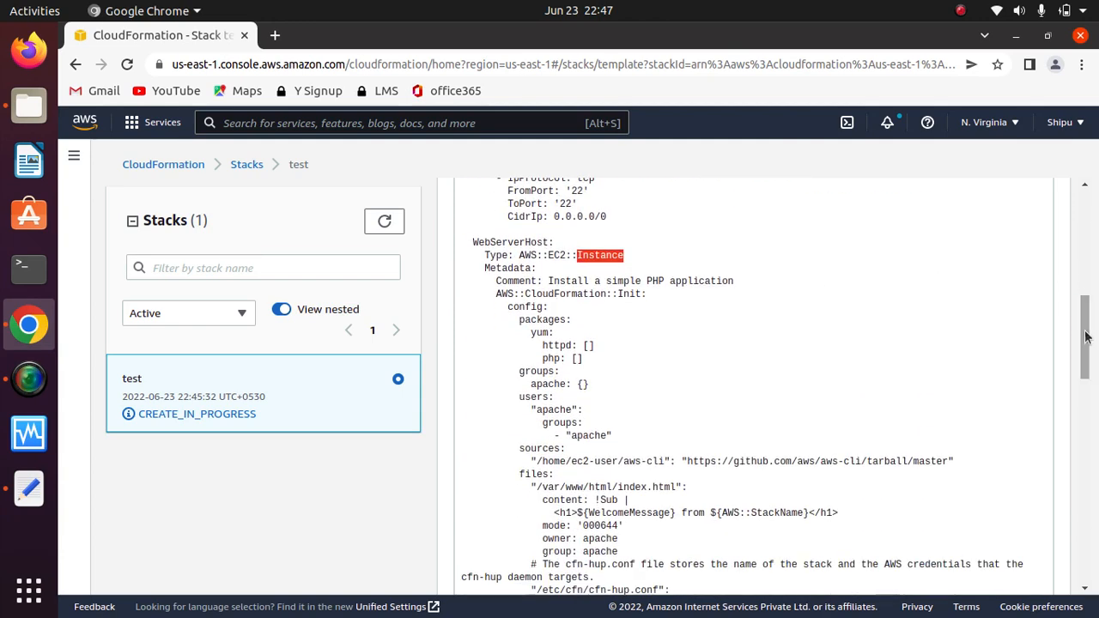
pyautogui.moveTo(558, 243); pyautogui.dragTo(468, 242)
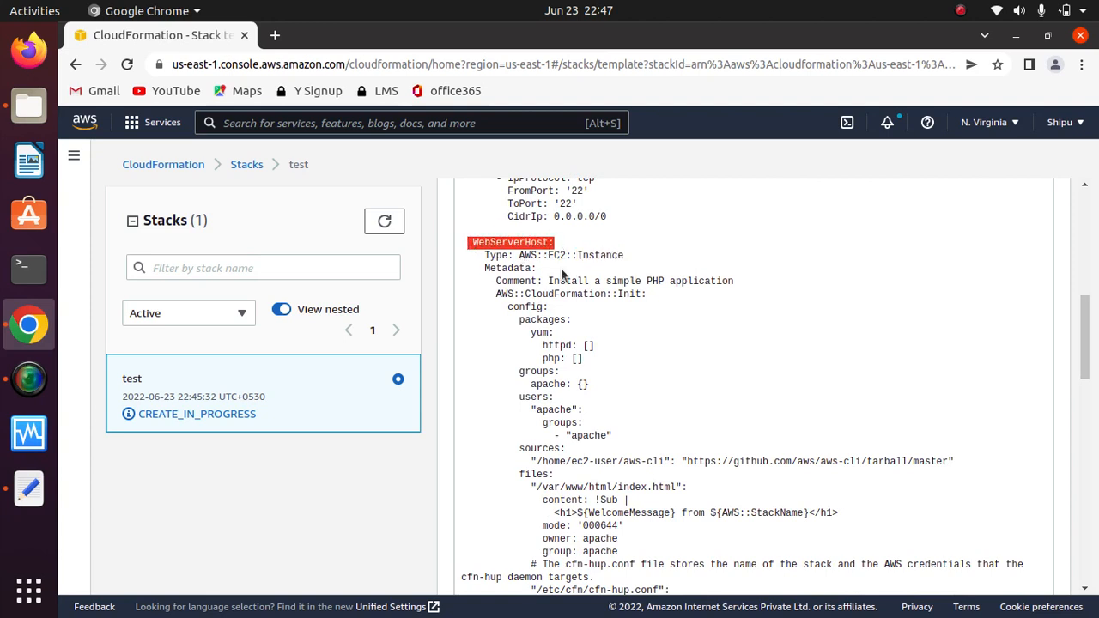
pyautogui.moveTo(739, 281); pyautogui.dragTo(548, 281)
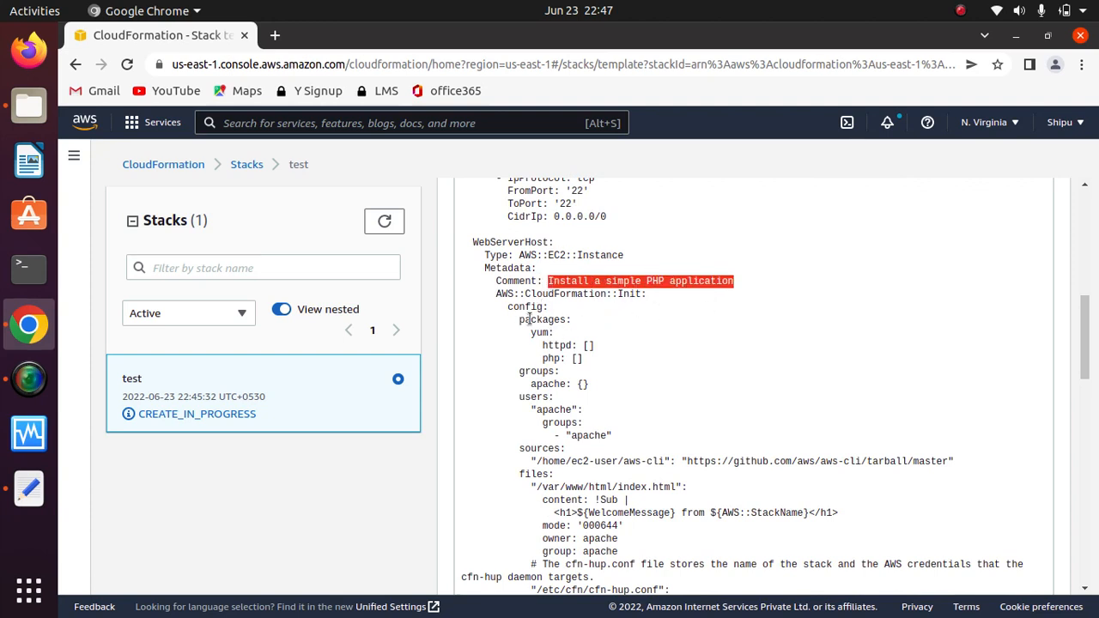
pyautogui.moveTo(506, 306); pyautogui.dragTo(614, 293)
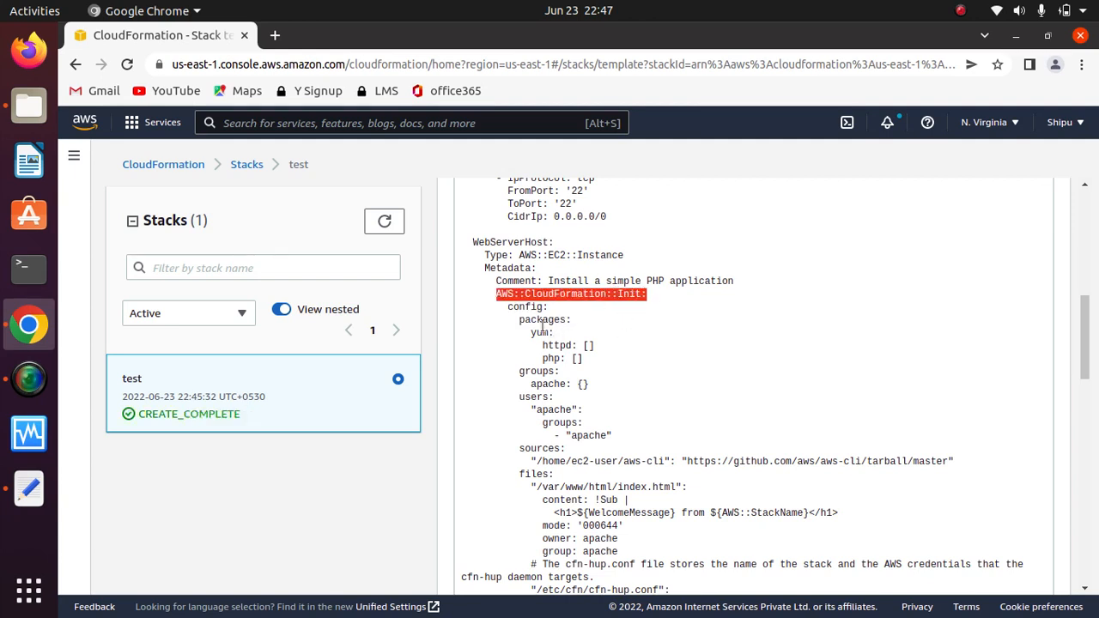
pyautogui.moveTo(509, 308); pyautogui.dragTo(577, 411)
pyautogui.click(522, 371)
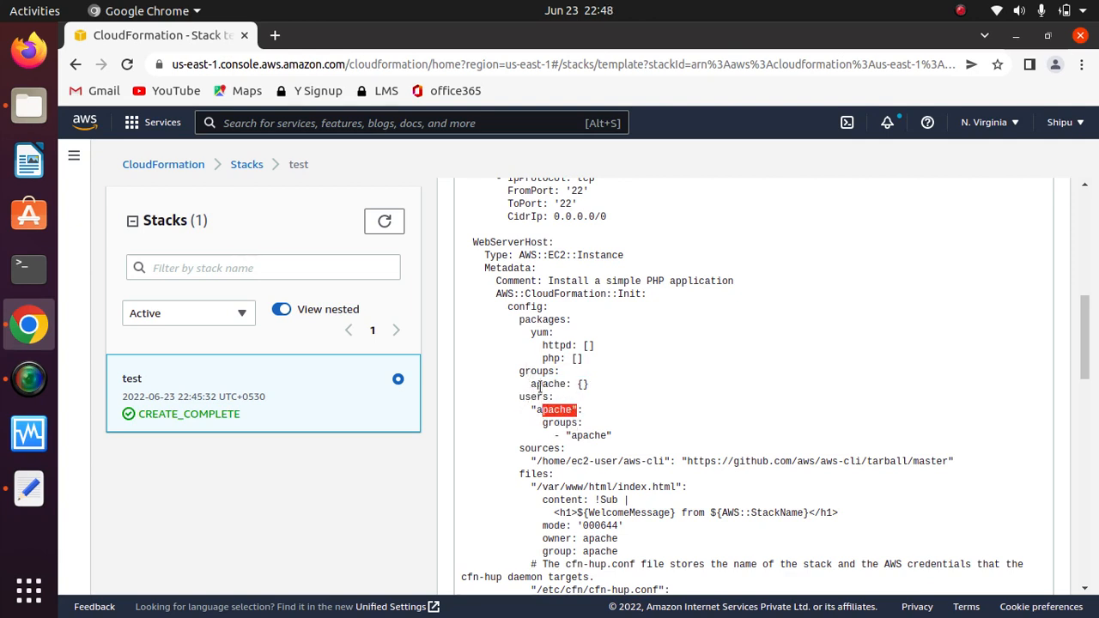
# Step: Examine the aws-cli entry under sources and the /var/www/html/index.html entry under files
pyautogui.moveTo(1085, 343); pyautogui.dragTo(1085, 380)
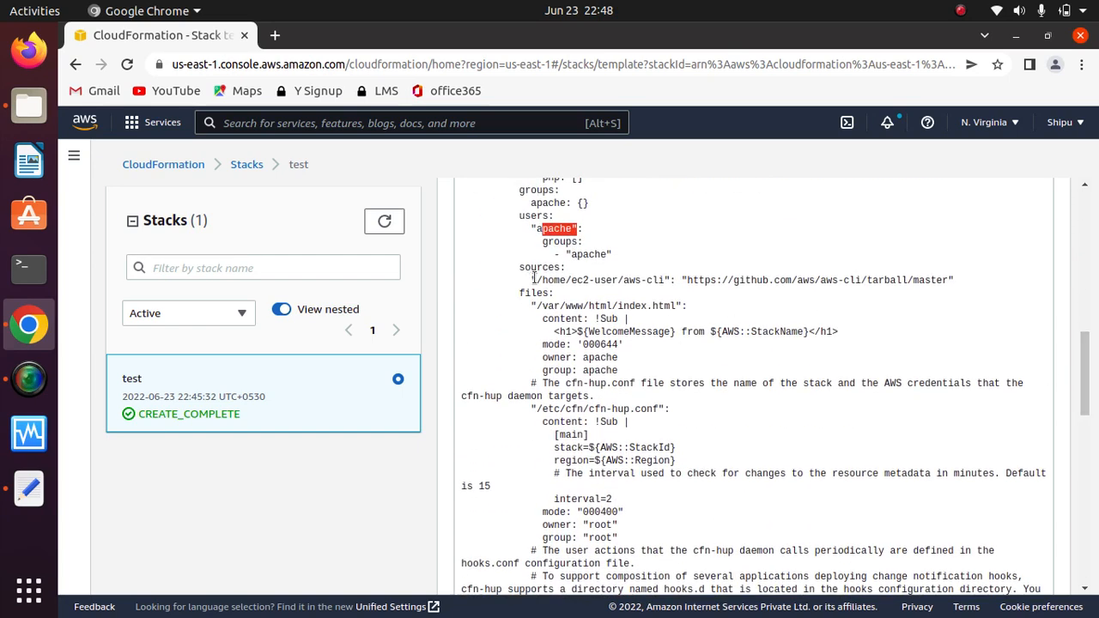
pyautogui.moveTo(953, 277); pyautogui.dragTo(543, 287)
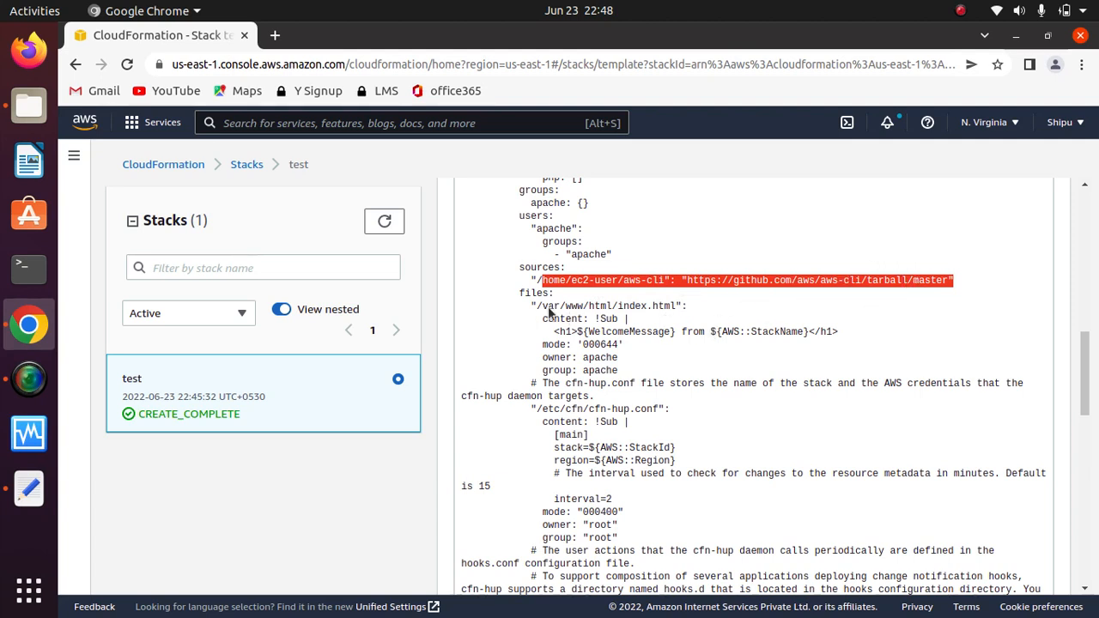
pyautogui.moveTo(555, 294); pyautogui.dragTo(507, 296)
pyautogui.moveTo(684, 305); pyautogui.dragTo(542, 309)
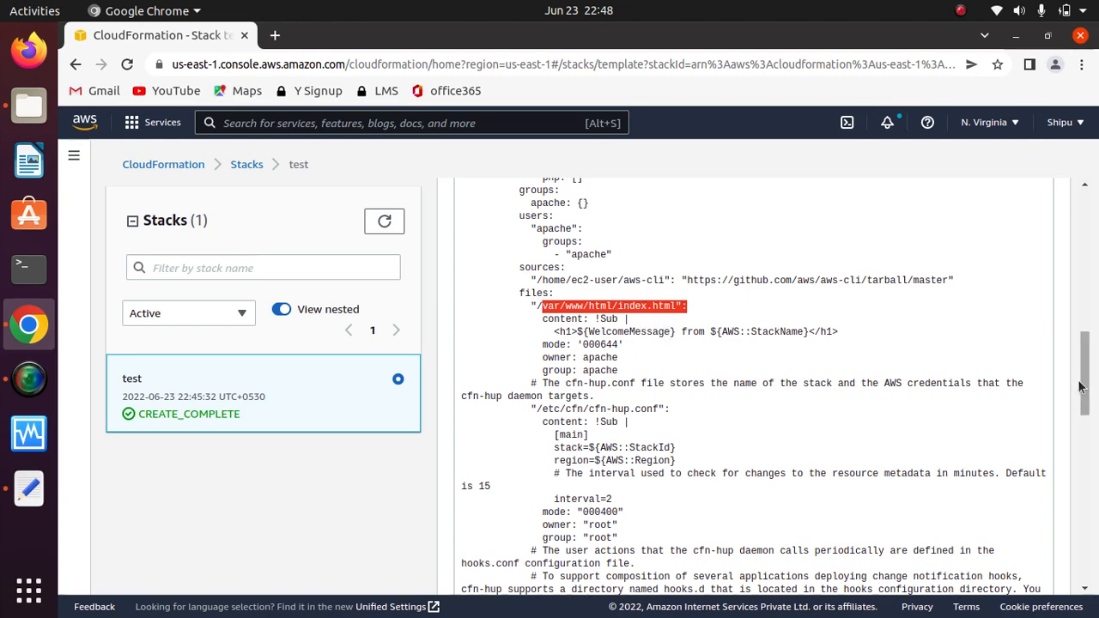
# Step: Recheck the WelcomeMessage parameter's default value and return to the index.html file definition
pyautogui.moveTo(1085, 377); pyautogui.dragTo(1087, 309)
pyautogui.moveTo(618, 250); pyautogui.dragTo(486, 248)
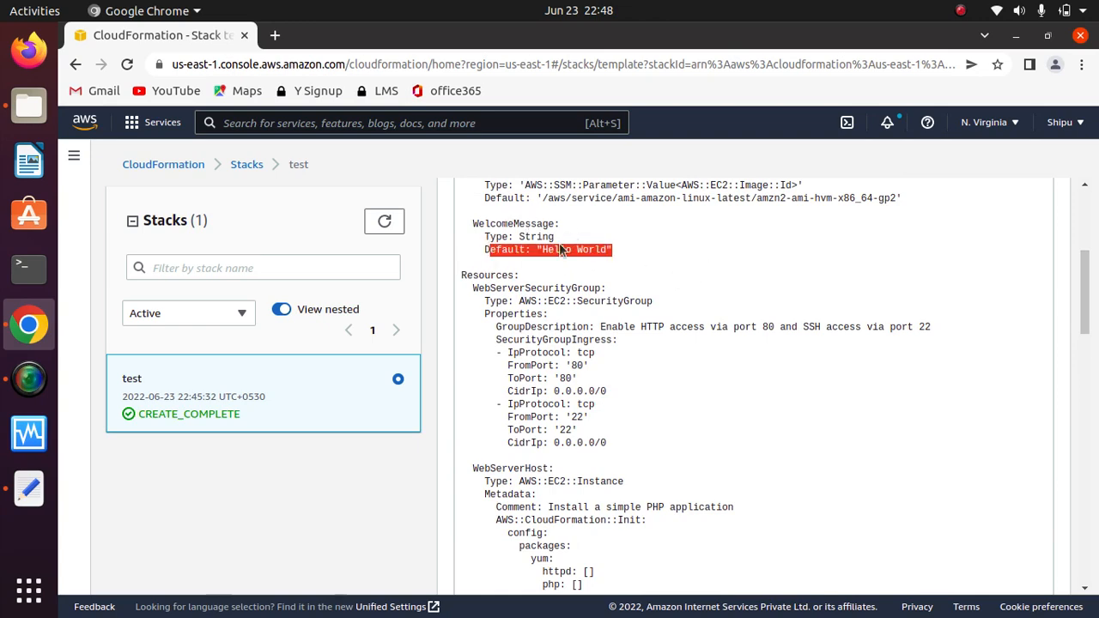
pyautogui.moveTo(1088, 295); pyautogui.dragTo(1079, 370)
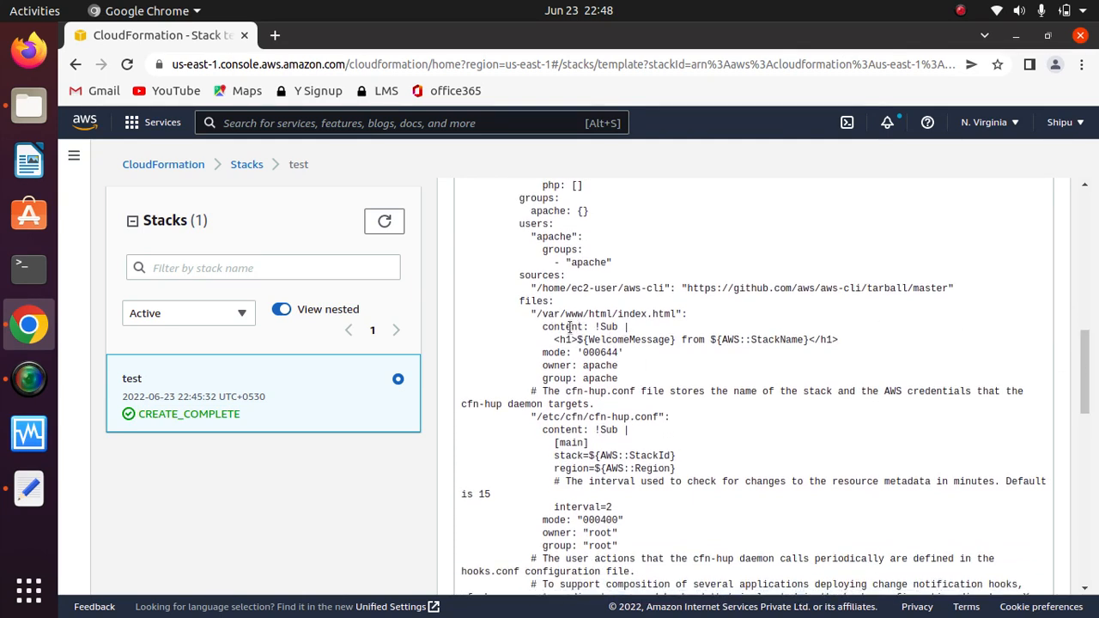
# Step: Examine the index.html content, including the Sub function, the WelcomeMessage and StackName references, and the file's mode, owner and group
pyautogui.moveTo(591, 328); pyautogui.dragTo(514, 302)
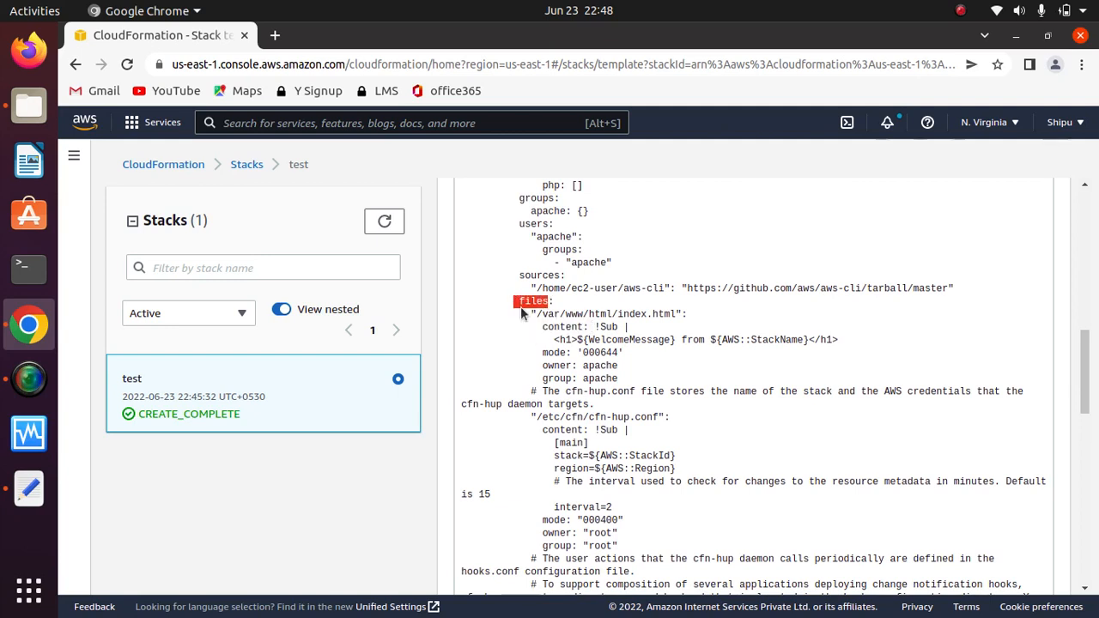
pyautogui.moveTo(636, 391); pyautogui.dragTo(617, 335)
pyautogui.click(617, 335)
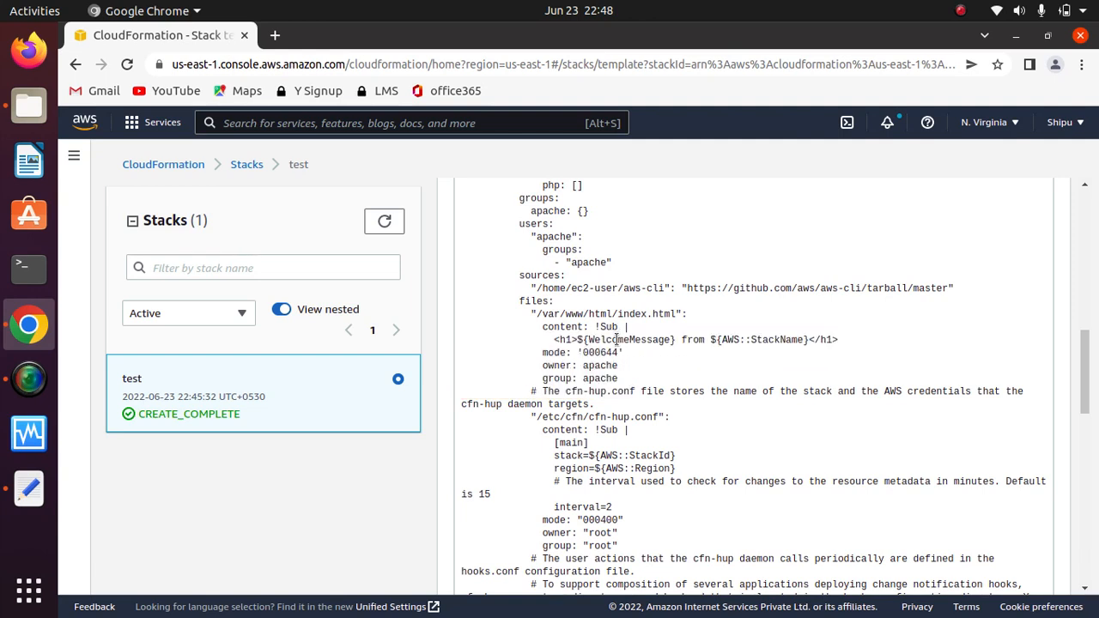
pyautogui.moveTo(670, 418); pyautogui.dragTo(554, 337)
pyautogui.click(613, 325)
pyautogui.doubleClick(613, 327)
pyautogui.click(618, 340)
pyautogui.doubleClick(777, 340)
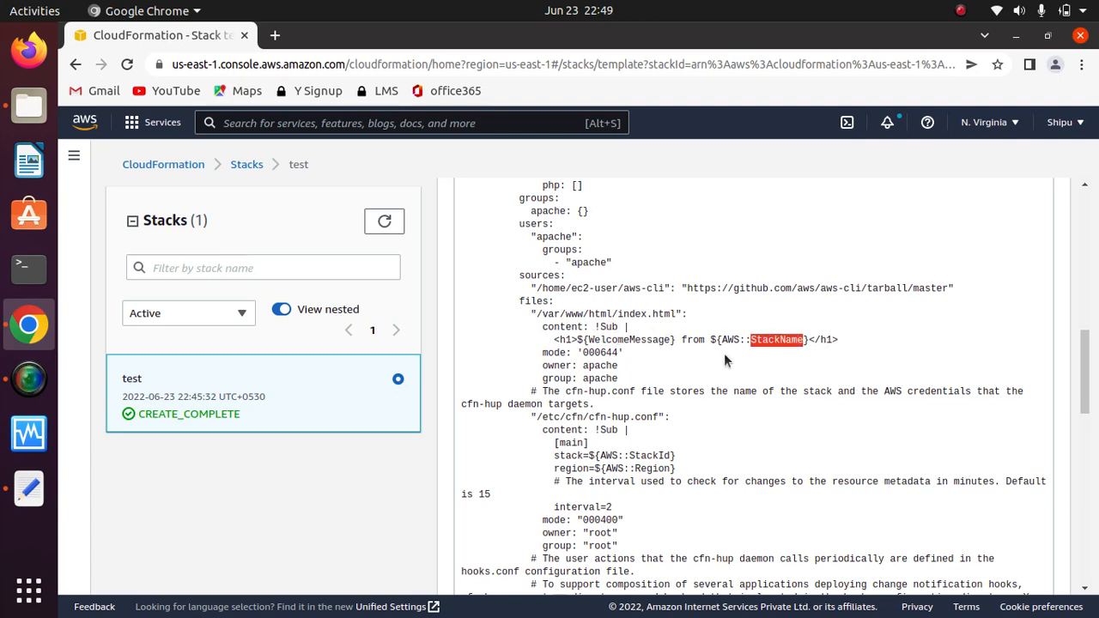
pyautogui.moveTo(623, 327); pyautogui.dragTo(607, 328)
pyautogui.click(625, 330)
pyautogui.moveTo(552, 334); pyautogui.dragTo(760, 391)
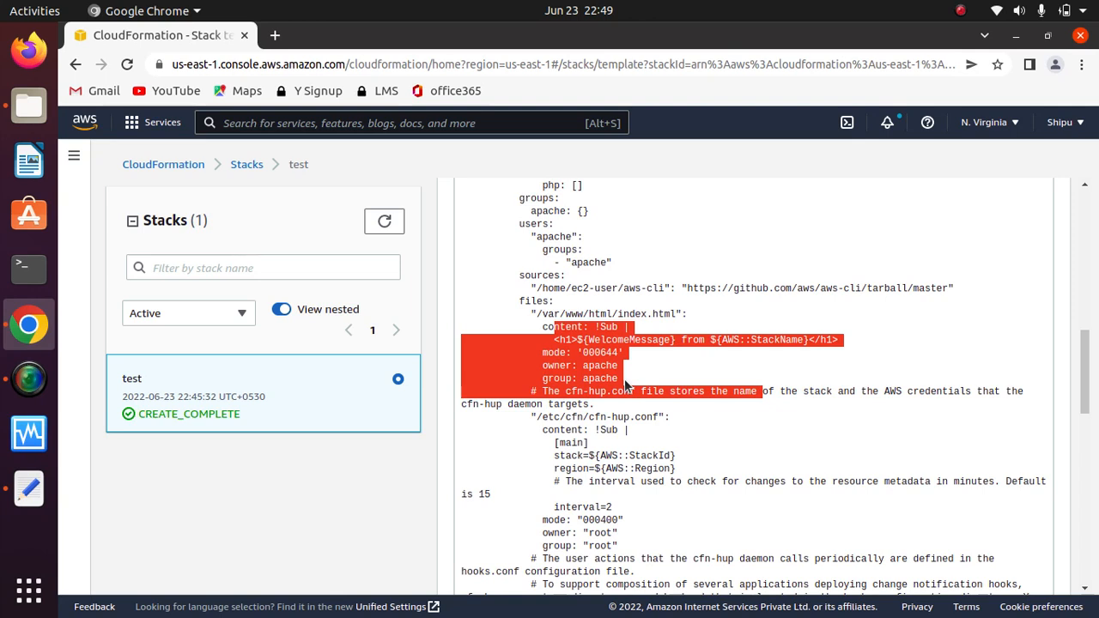
pyautogui.click(649, 374)
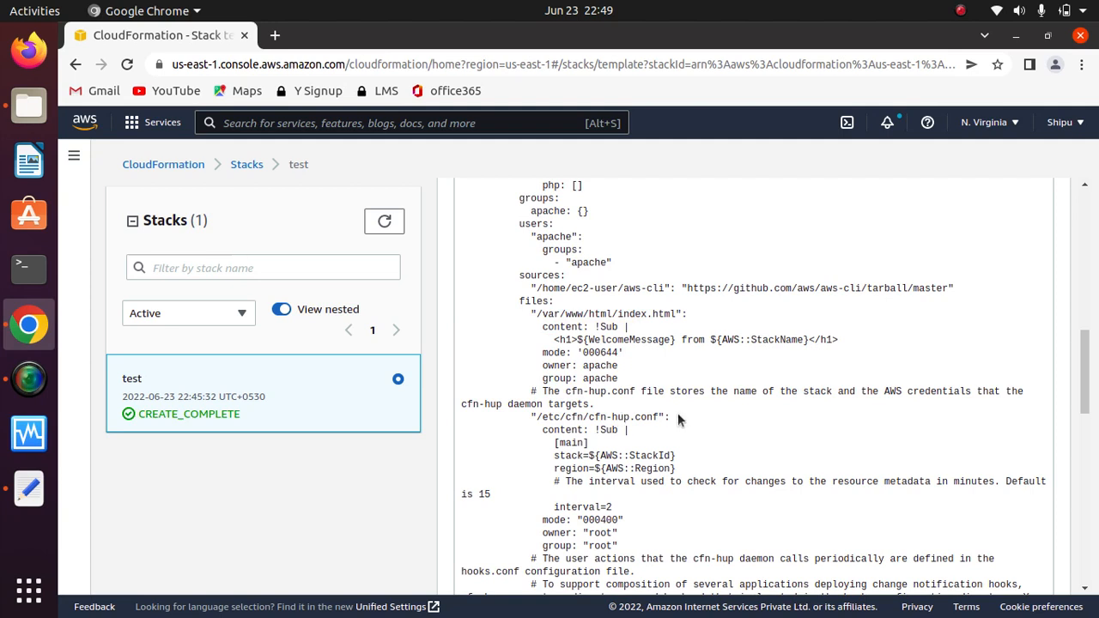
# Step: Examine the /etc/cfn/cfn-hup.conf definition, including its Sub content, stack, region, interval, mode and ownership settings
pyautogui.moveTo(682, 421); pyautogui.dragTo(543, 420)
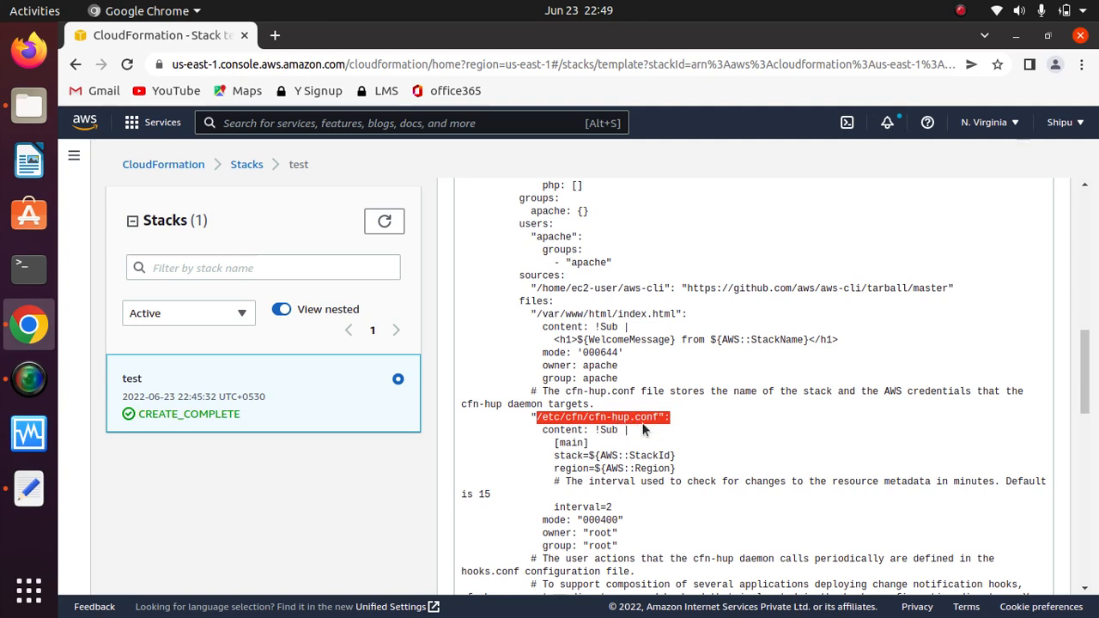
pyautogui.moveTo(618, 429); pyautogui.dragTo(600, 429)
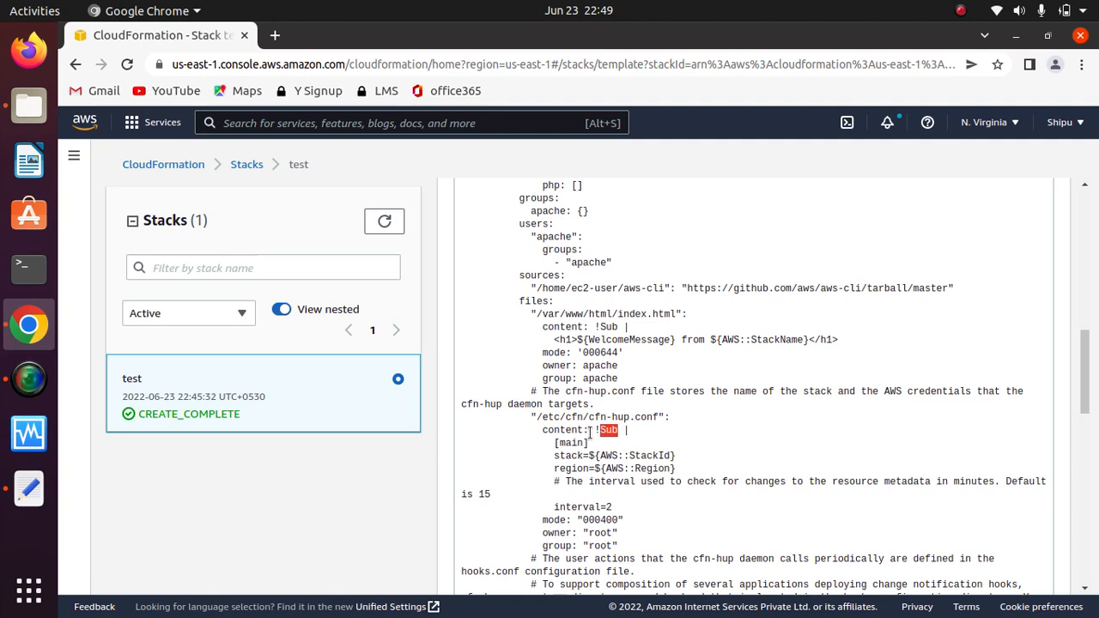
pyautogui.click(589, 432)
pyautogui.moveTo(622, 430); pyautogui.dragTo(633, 431)
pyautogui.moveTo(544, 443); pyautogui.dragTo(718, 546)
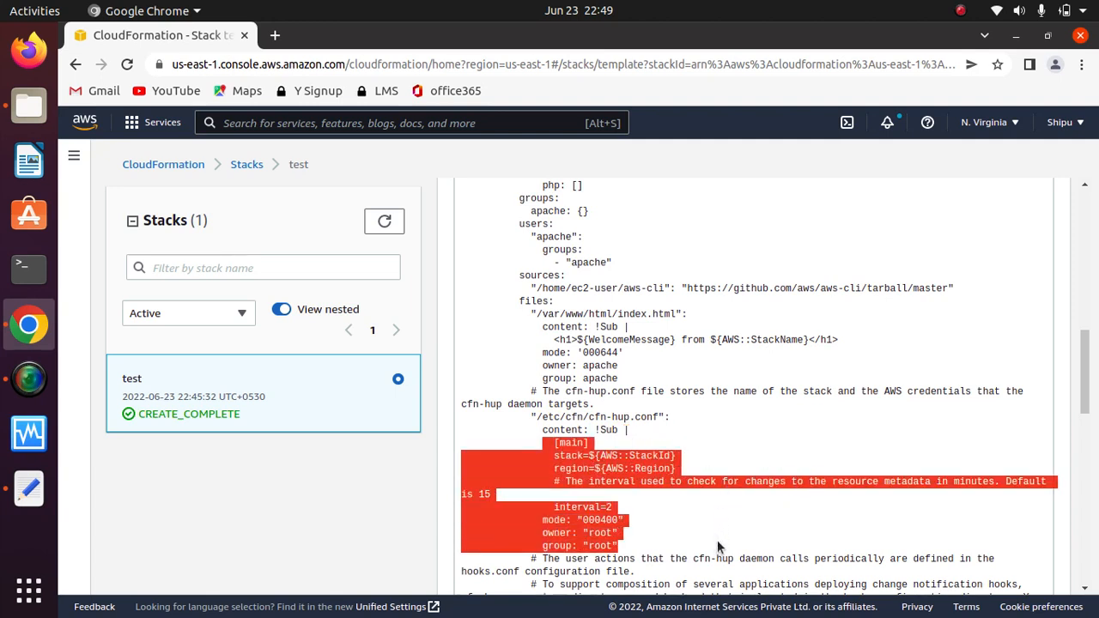
pyautogui.scroll(-4, 945, 370)
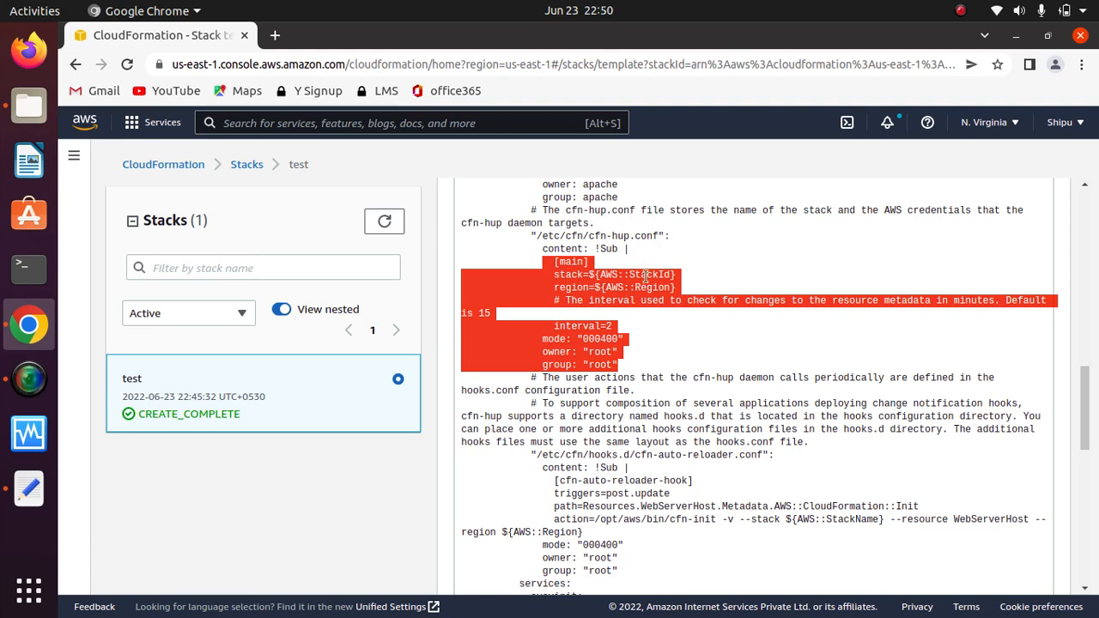
pyautogui.click(654, 413)
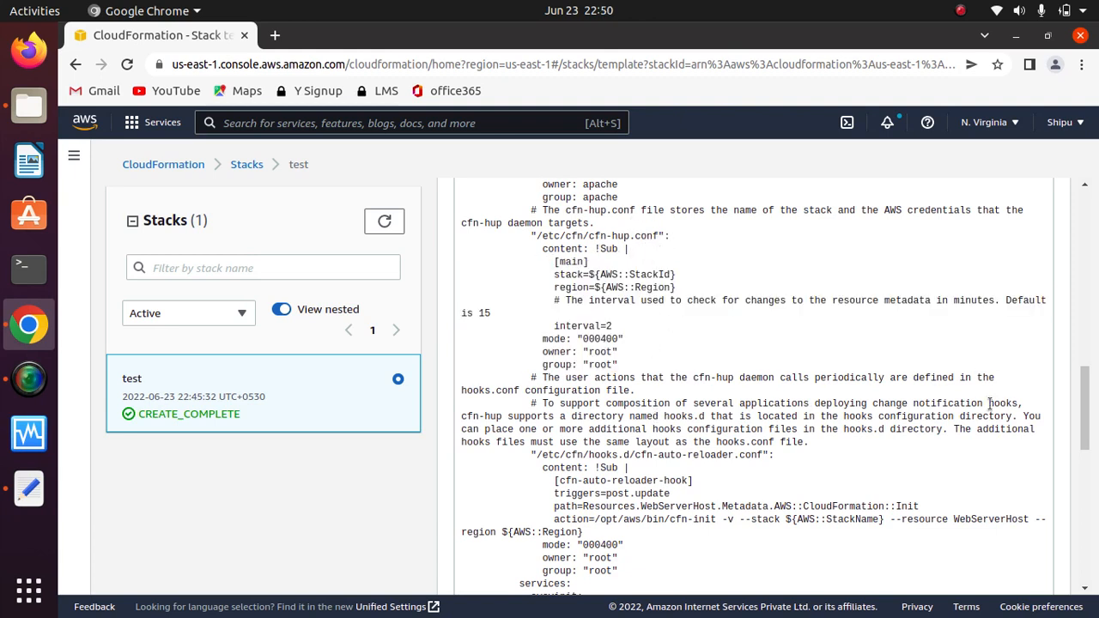
# Step: Examine the /etc/cfn/hooks.d/cfn-auto-reloader.conf definition, including the hook's trigger, path and cfn-init action
pyautogui.moveTo(1084, 382); pyautogui.dragTo(1083, 418)
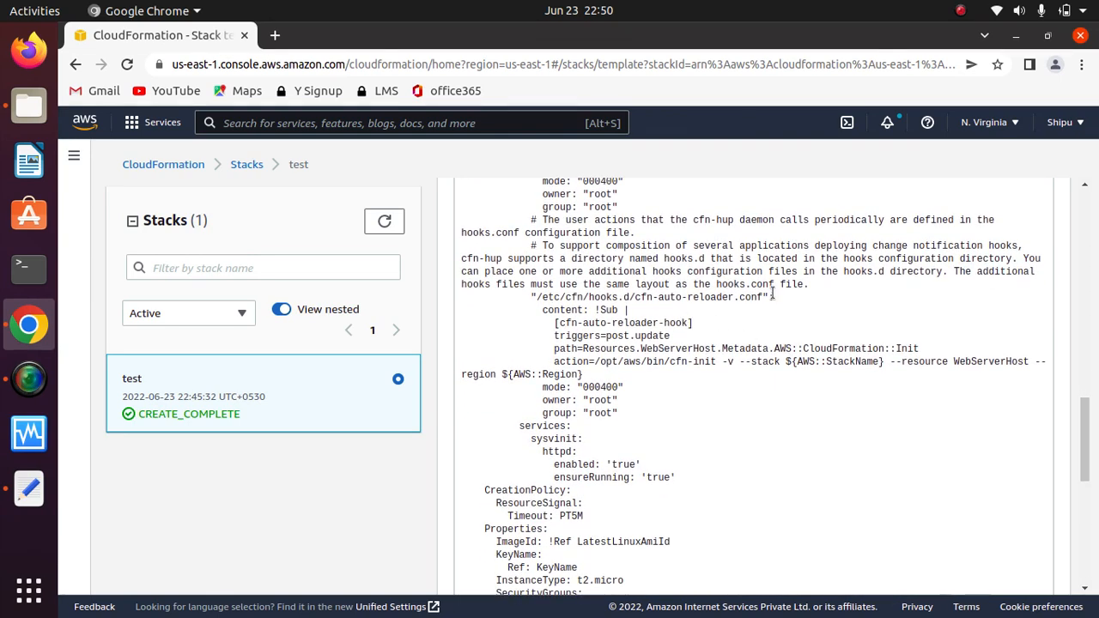
pyautogui.moveTo(774, 293); pyautogui.dragTo(539, 300)
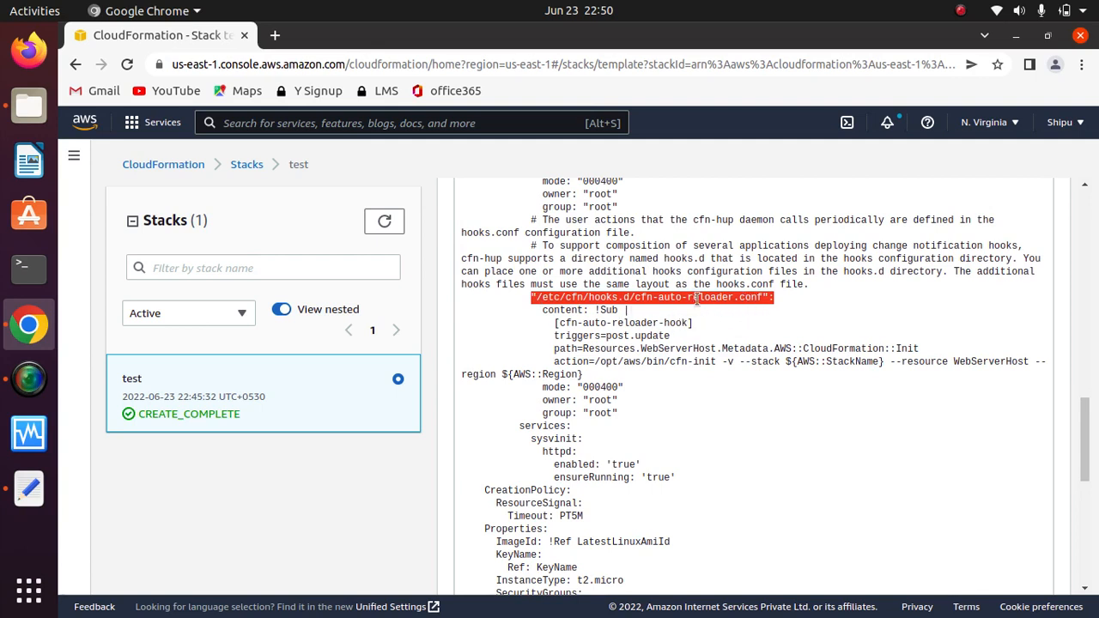
pyautogui.moveTo(554, 323); pyautogui.dragTo(950, 365)
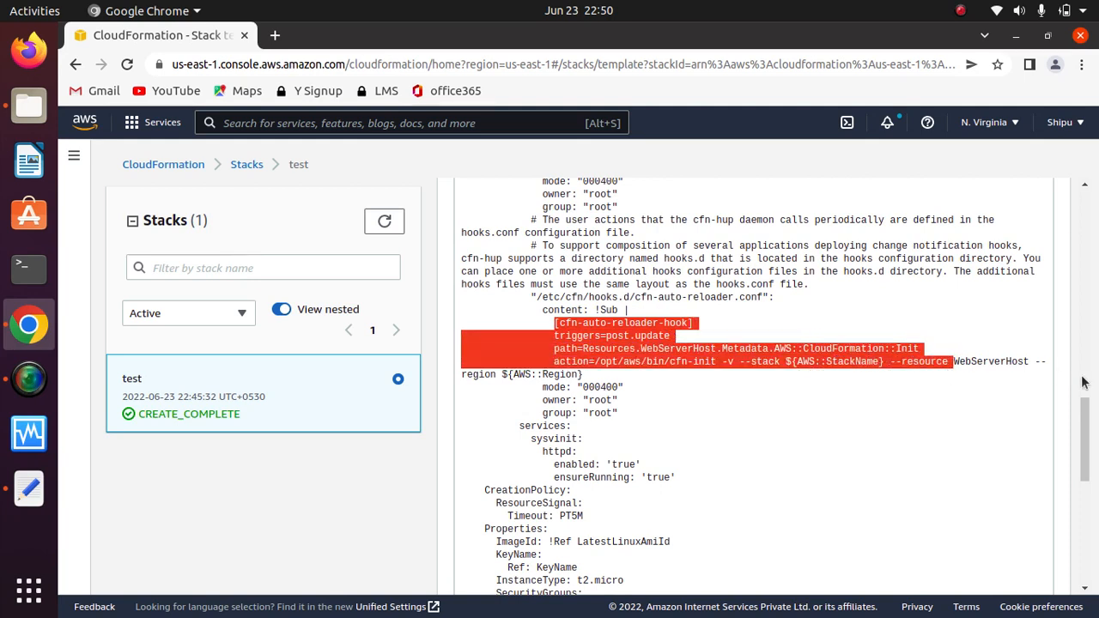
pyautogui.moveTo(1032, 367); pyautogui.dragTo(958, 355)
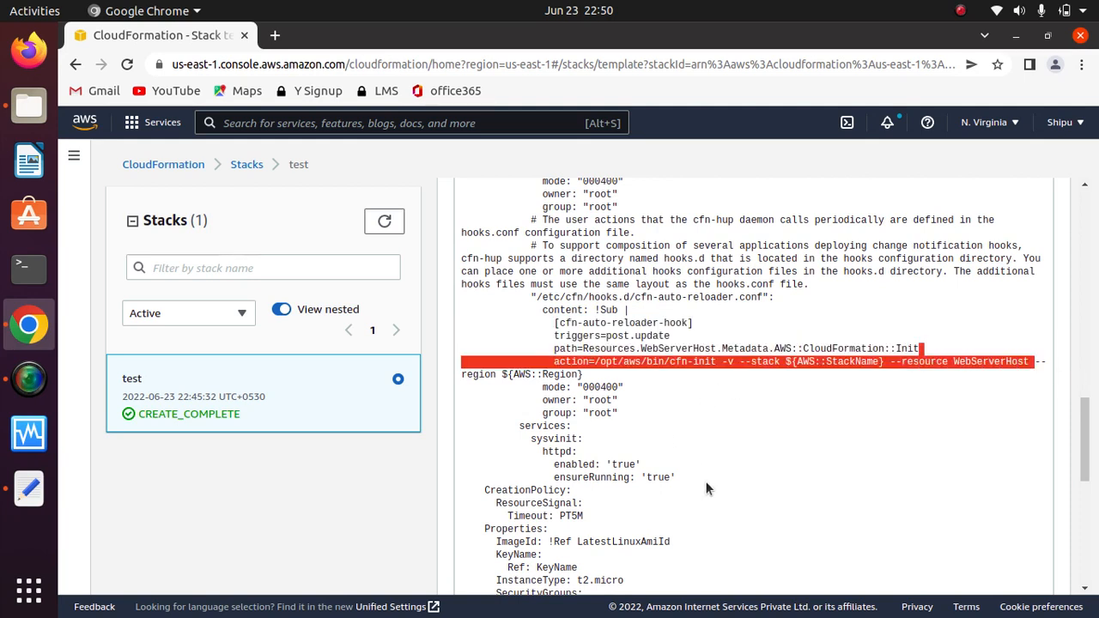
# Step: Examine the sysvinit httpd service settings and the CreationPolicy with its ResourceSignal timeout
pyautogui.moveTo(704, 481); pyautogui.dragTo(577, 325)
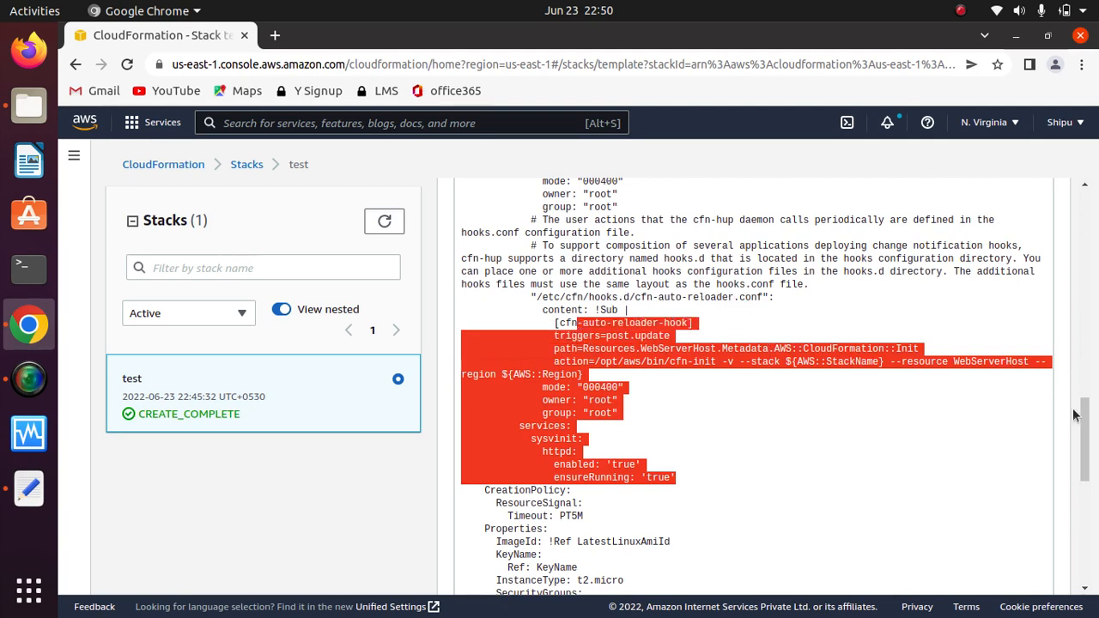
pyautogui.moveTo(1078, 415); pyautogui.dragTo(1080, 463)
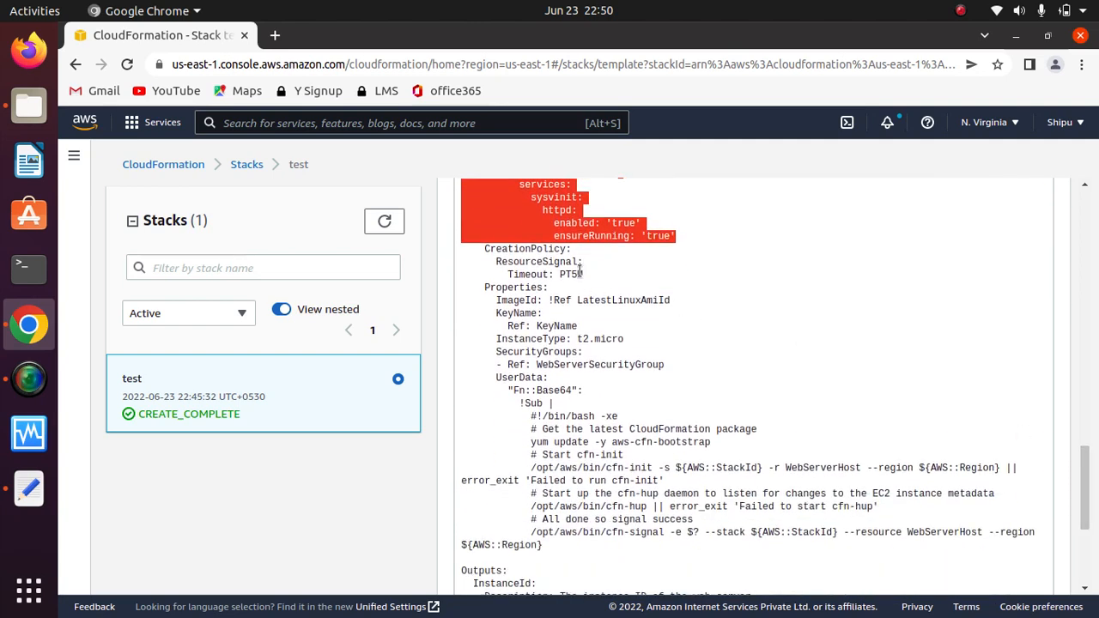
pyautogui.moveTo(572, 249); pyautogui.dragTo(481, 250)
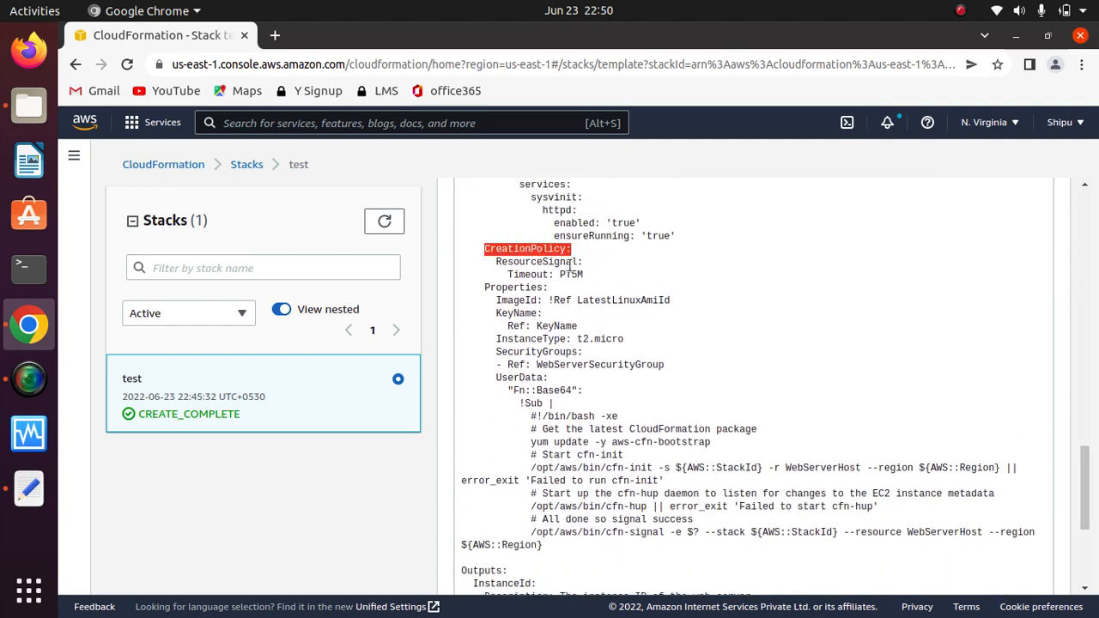
pyautogui.moveTo(584, 262); pyautogui.dragTo(503, 263)
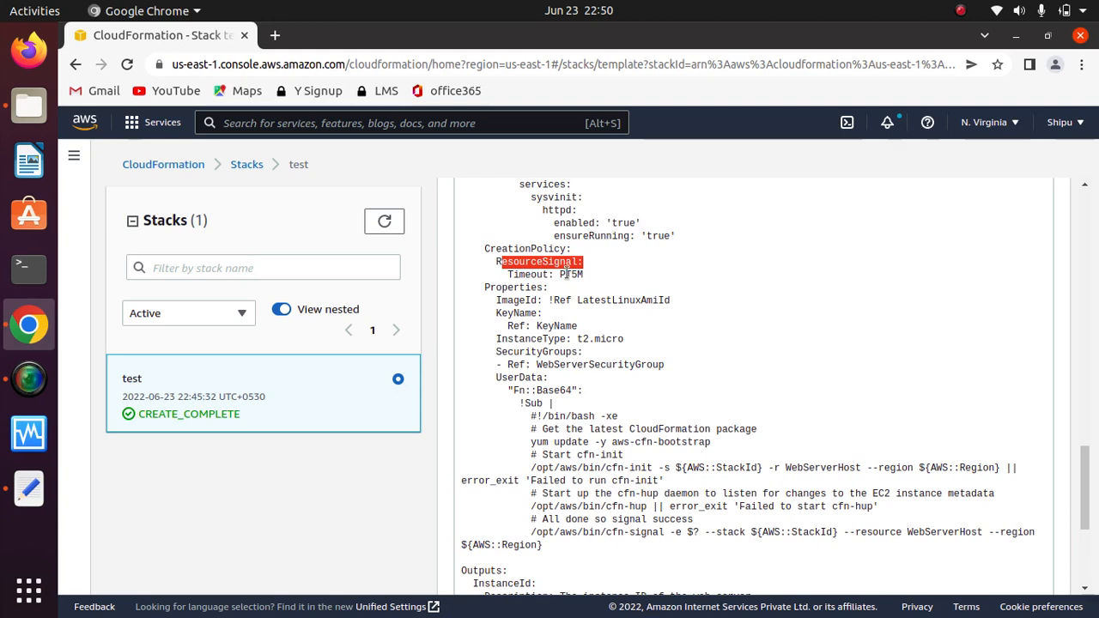
pyautogui.moveTo(583, 275); pyautogui.dragTo(507, 275)
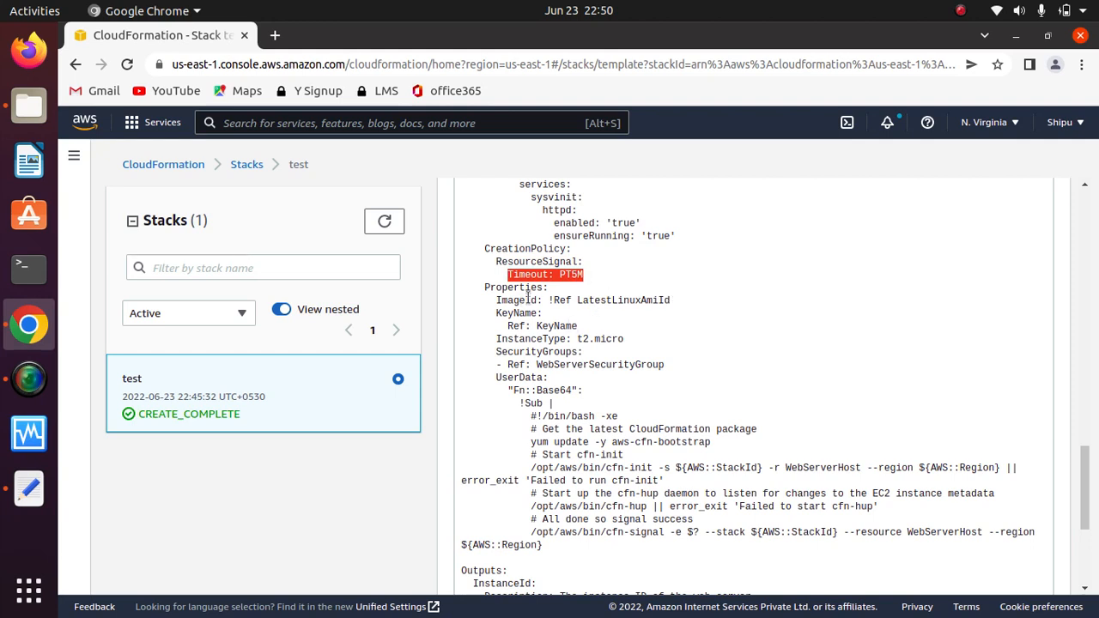
# Step: Examine the web server's Properties, including the ImageId, KeyName, InstanceType and SecurityGroups references
pyautogui.moveTo(537, 300); pyautogui.dragTo(490, 302)
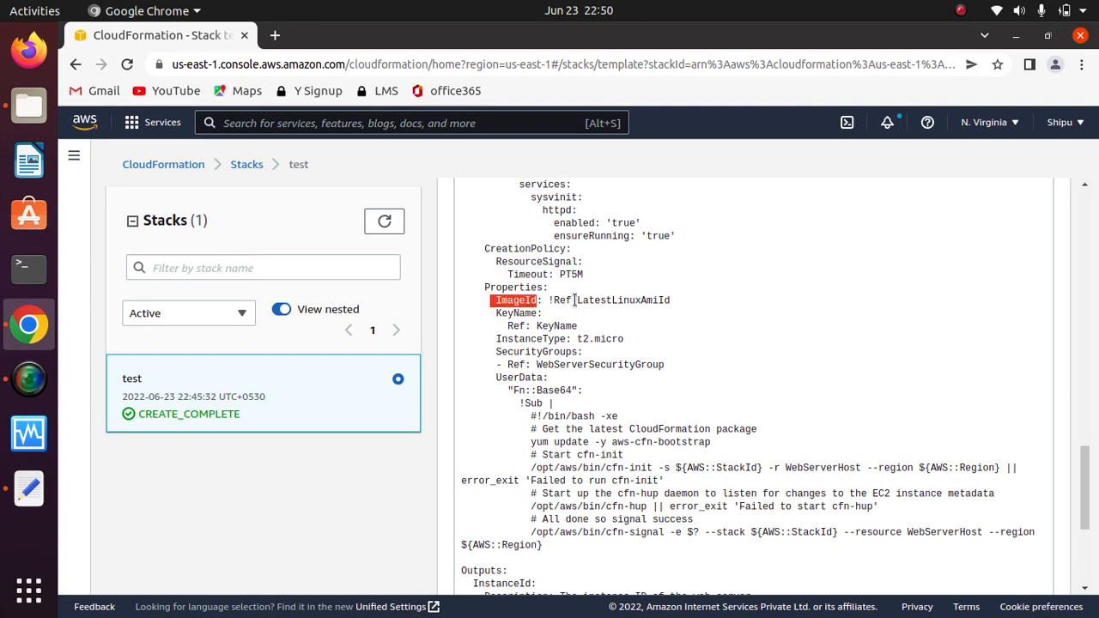
pyautogui.moveTo(574, 301); pyautogui.dragTo(548, 300)
pyautogui.moveTo(672, 301); pyautogui.dragTo(583, 298)
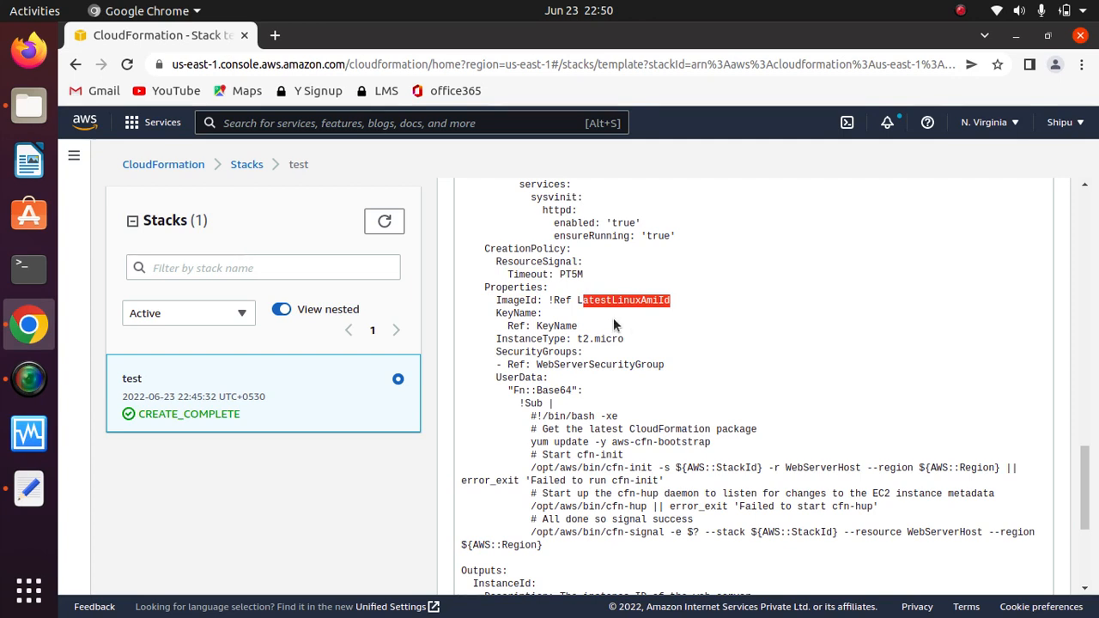
pyautogui.moveTo(543, 313); pyautogui.dragTo(486, 311)
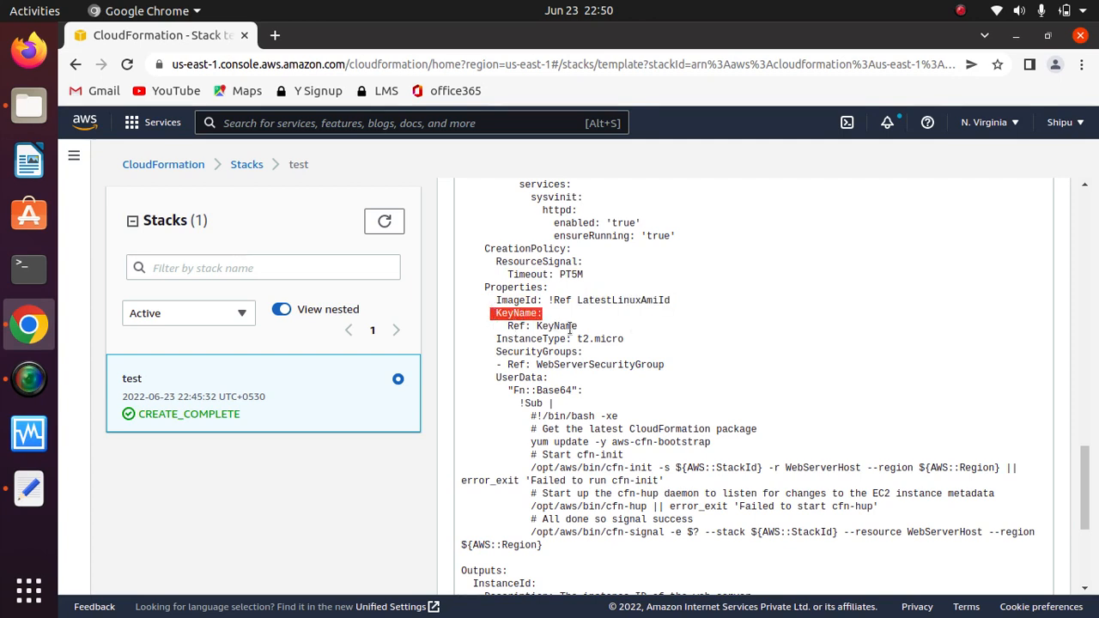
pyautogui.scroll(-2, 701, 348)
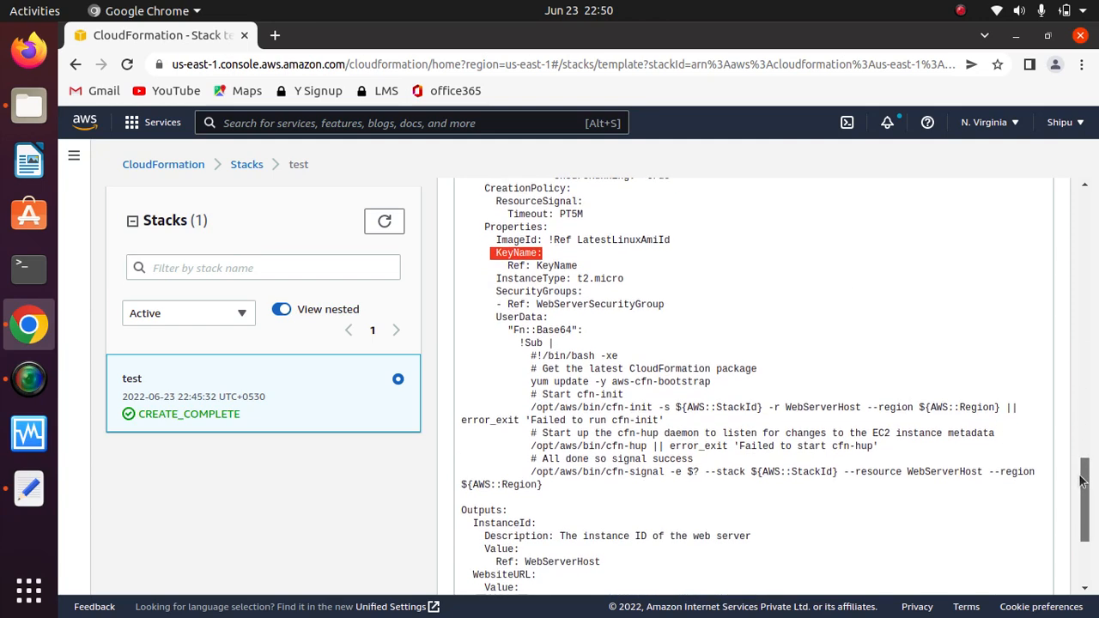
pyautogui.moveTo(577, 258); pyautogui.dragTo(492, 280)
pyautogui.click(632, 257)
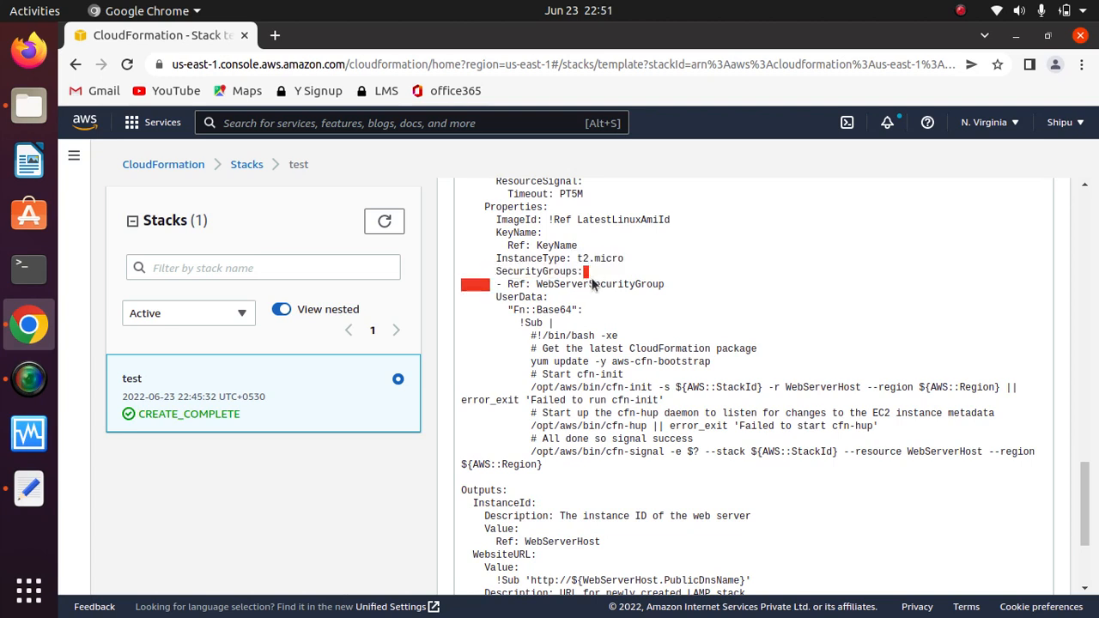
pyautogui.click(591, 279)
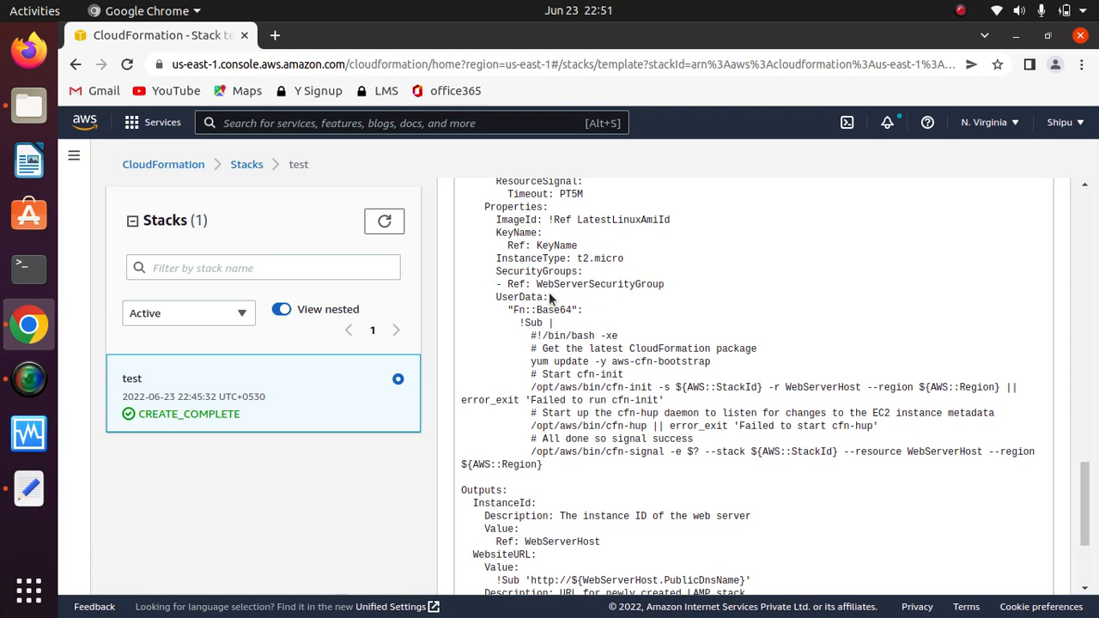
pyautogui.moveTo(537, 284); pyautogui.dragTo(655, 282)
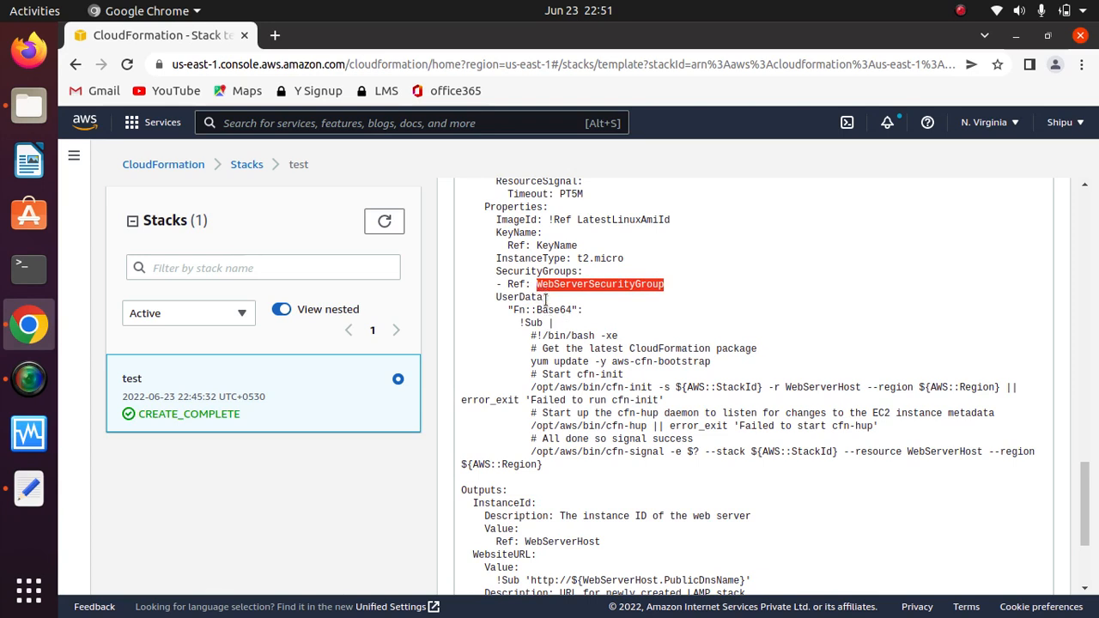
# Step: Examine the start of the UserData definition, including the Fn::Base64 function and the nested Sub function
pyautogui.moveTo(547, 298); pyautogui.dragTo(491, 298)
pyautogui.click(579, 309)
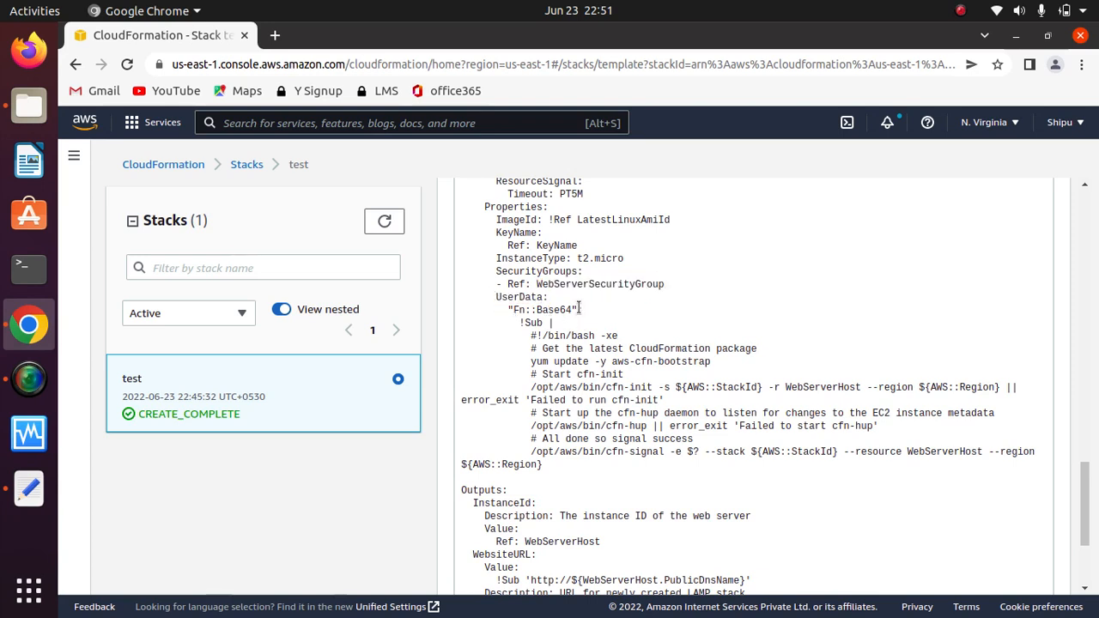
pyautogui.moveTo(578, 309); pyautogui.dragTo(514, 311)
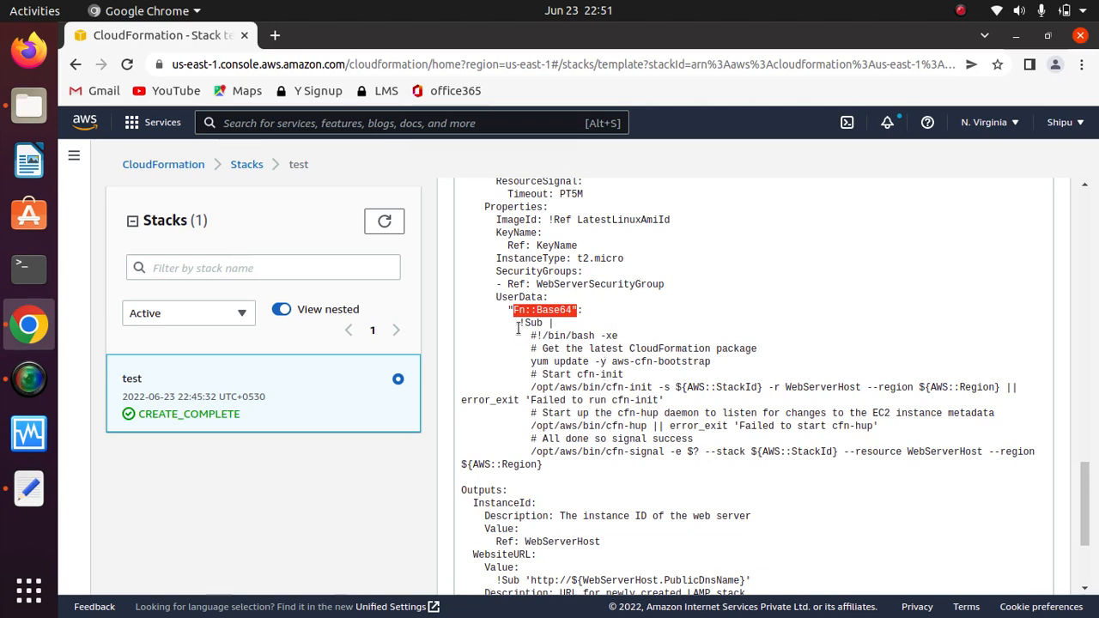
pyautogui.moveTo(519, 324); pyautogui.dragTo(555, 331)
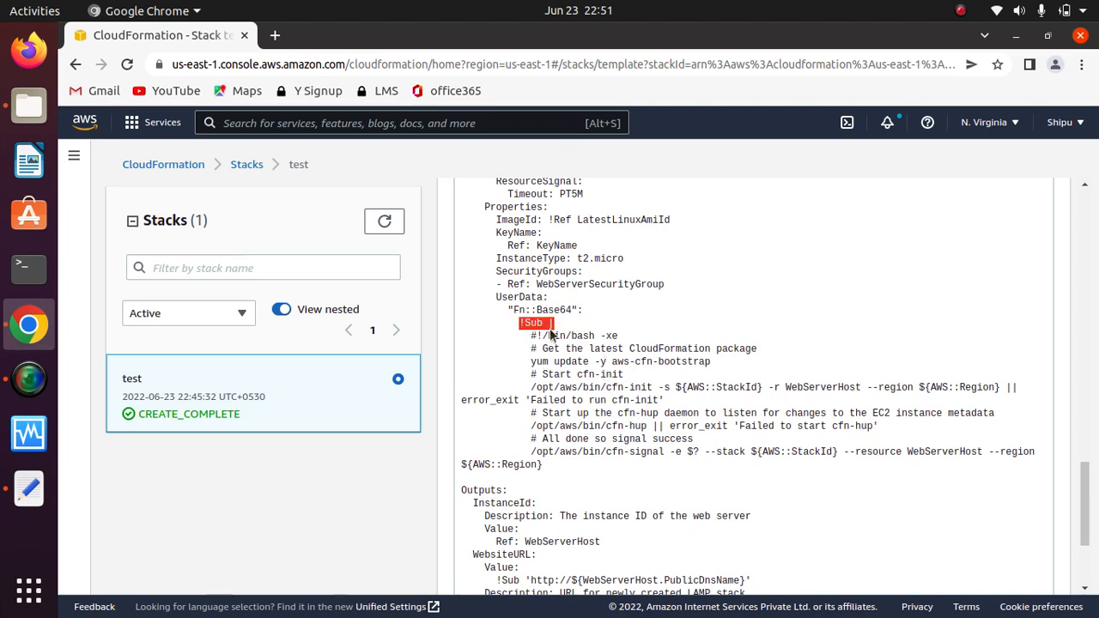
pyautogui.click(554, 333)
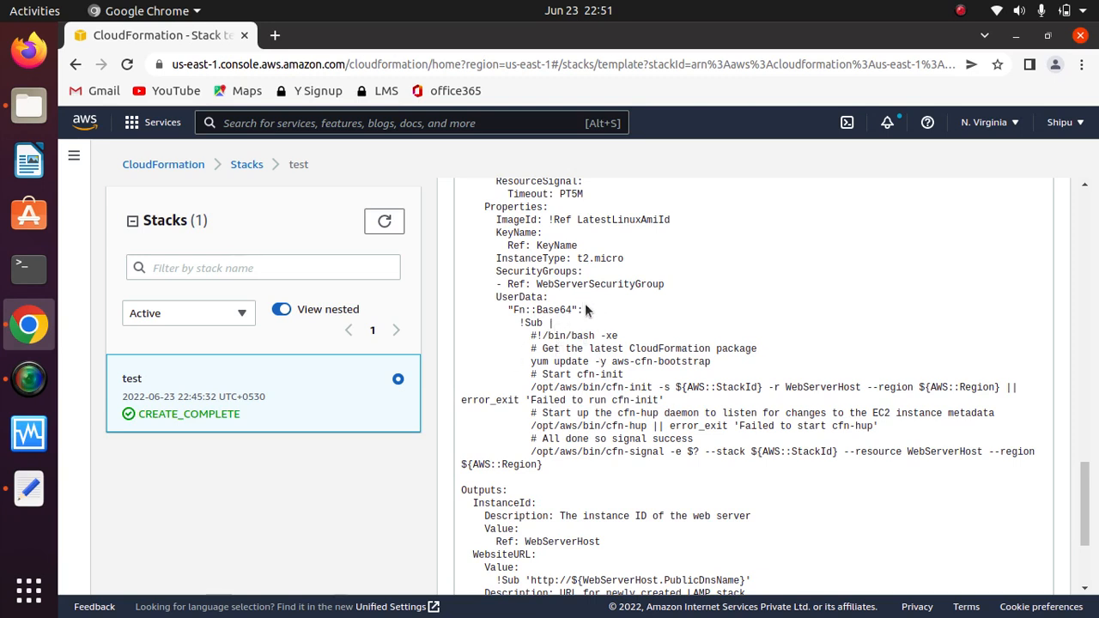
pyautogui.moveTo(586, 309); pyautogui.dragTo(485, 311)
pyautogui.click(615, 319)
pyautogui.moveTo(506, 311); pyautogui.dragTo(587, 324)
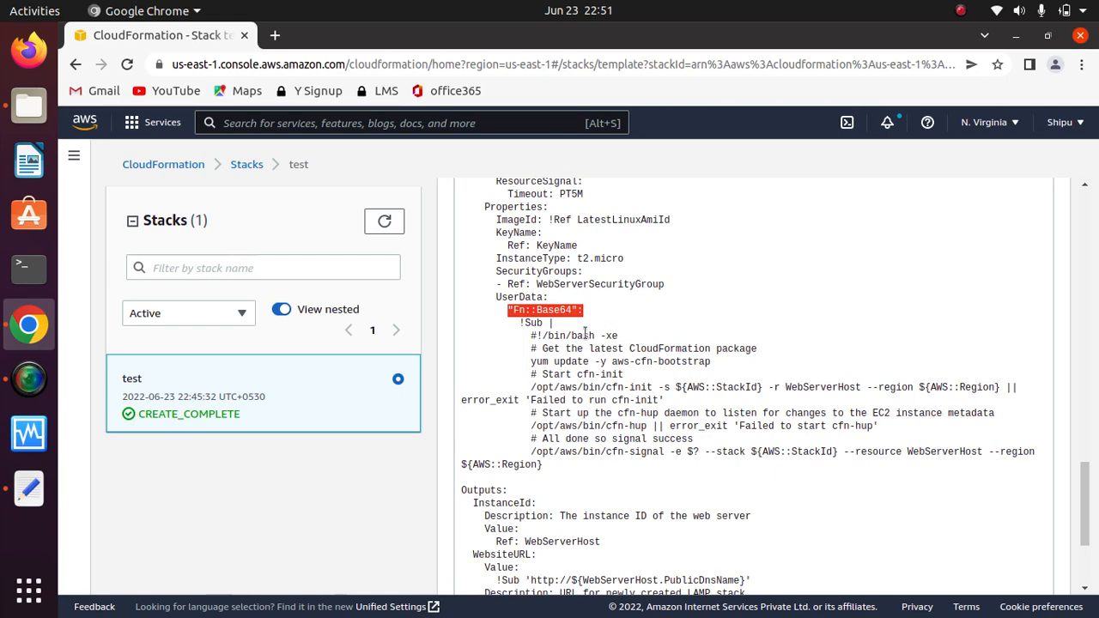
# Step: Examine the UserData script's bash header, the aws-cfn-bootstrap update command and the cfn-init start command
pyautogui.moveTo(1085, 493); pyautogui.dragTo(1085, 514)
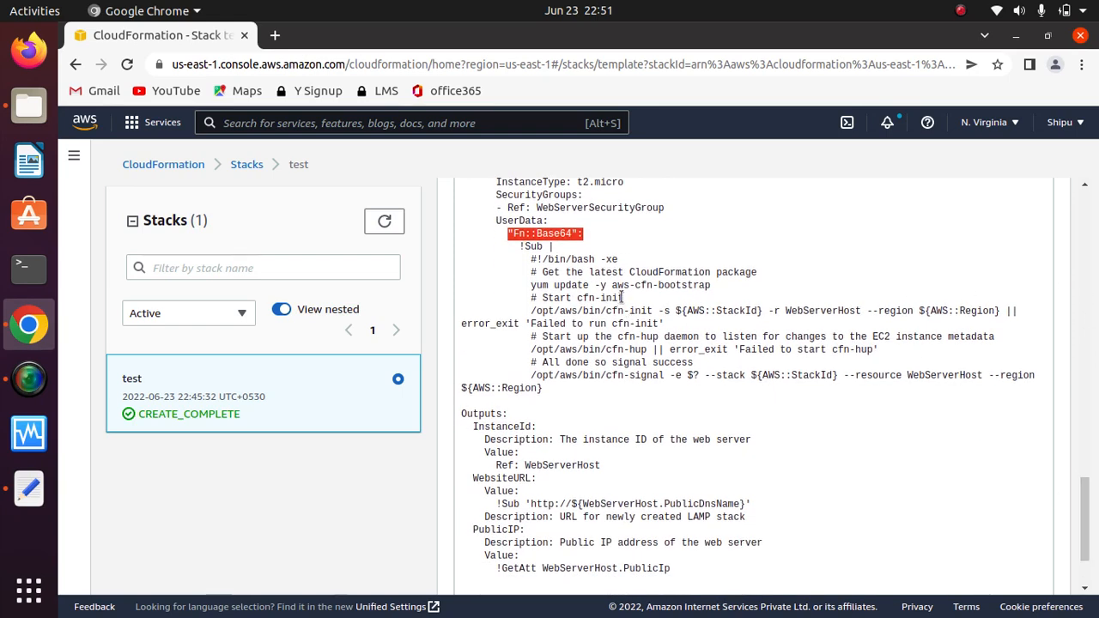
pyautogui.moveTo(618, 259); pyautogui.dragTo(538, 259)
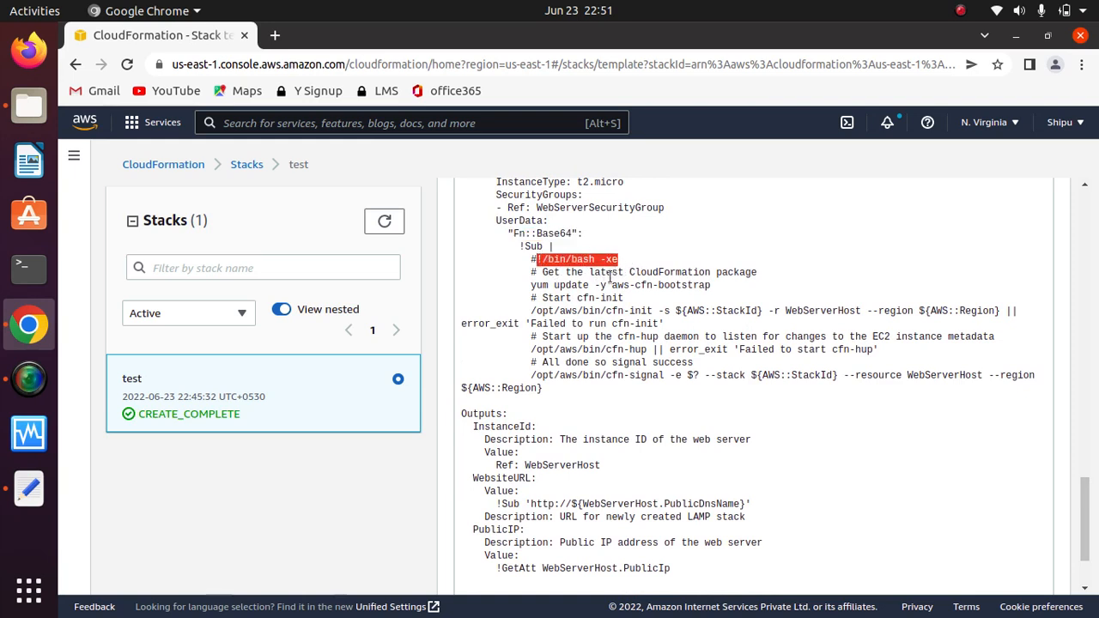
pyautogui.moveTo(762, 272); pyautogui.dragTo(549, 275)
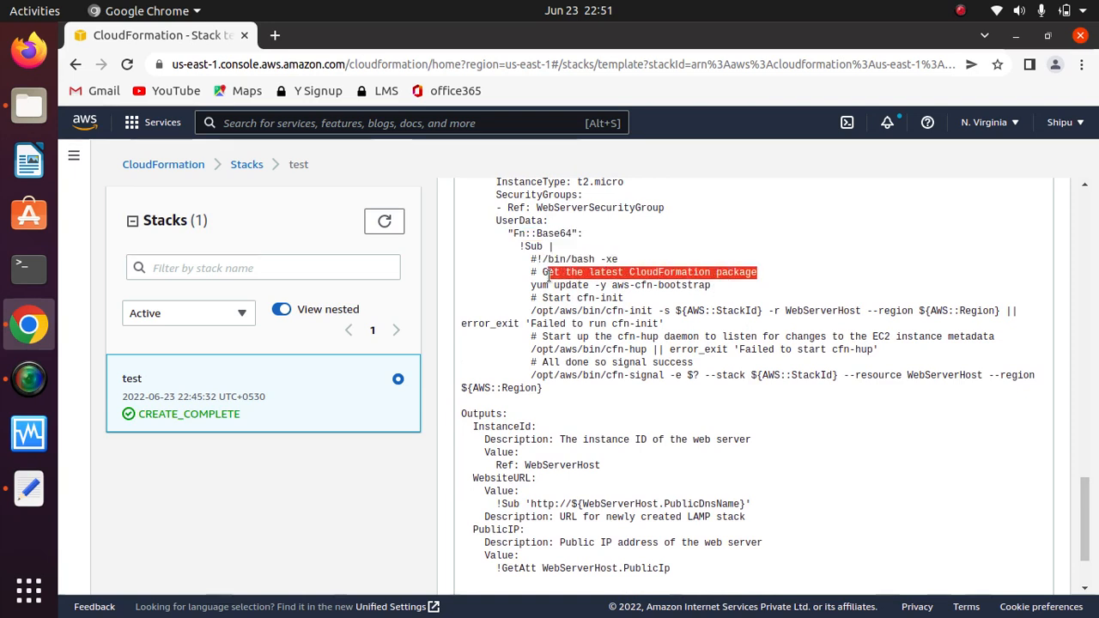
pyautogui.moveTo(712, 289); pyautogui.dragTo(533, 285)
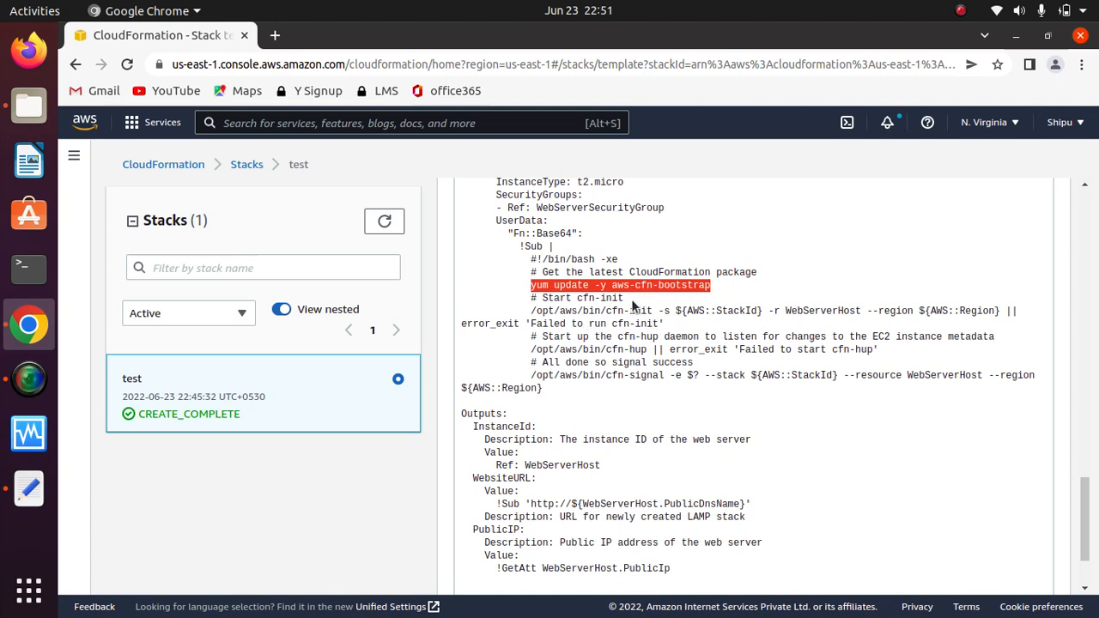
pyautogui.moveTo(625, 298); pyautogui.dragTo(540, 298)
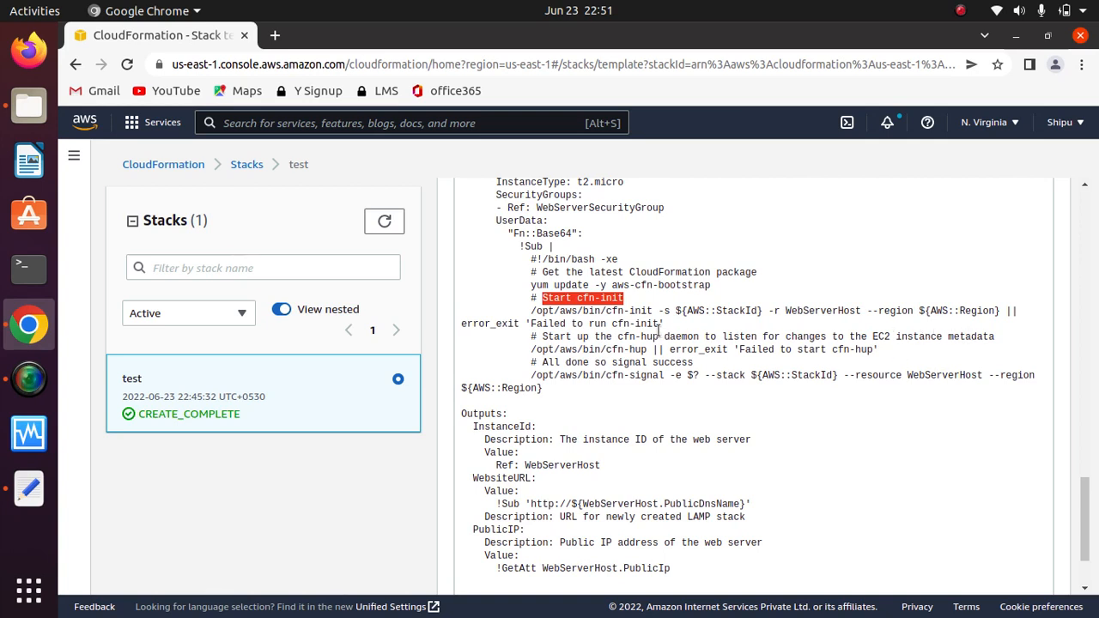
pyautogui.moveTo(652, 311); pyautogui.dragTo(606, 311)
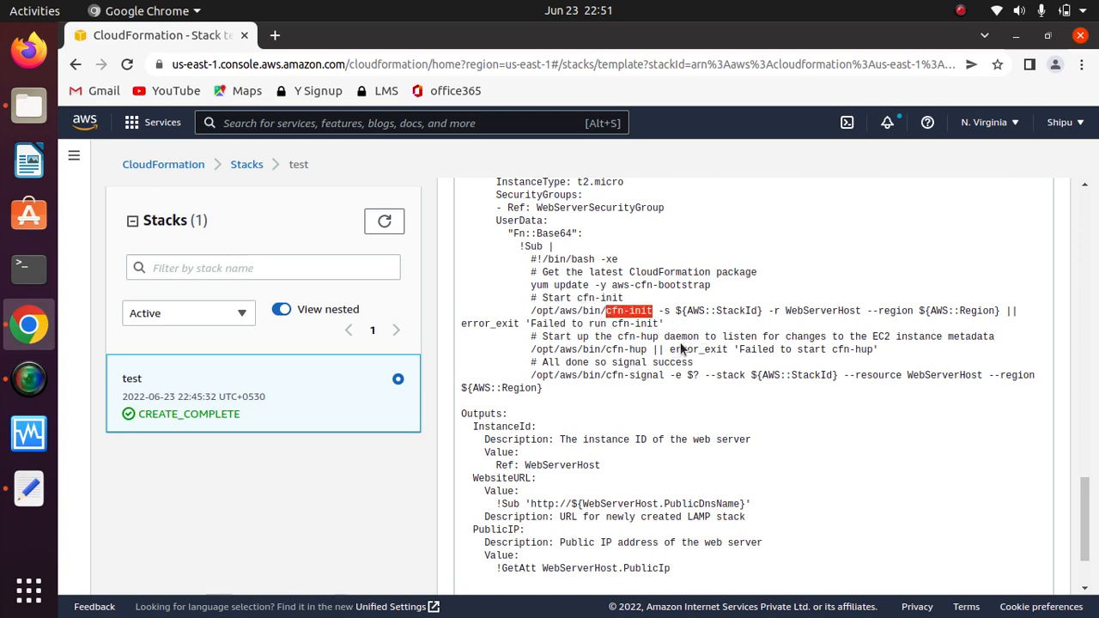
# Step: Examine the UserData script's cfn-hup daemon startup and the cfn-signal command that signals success
pyautogui.moveTo(706, 336); pyautogui.dragTo(618, 338)
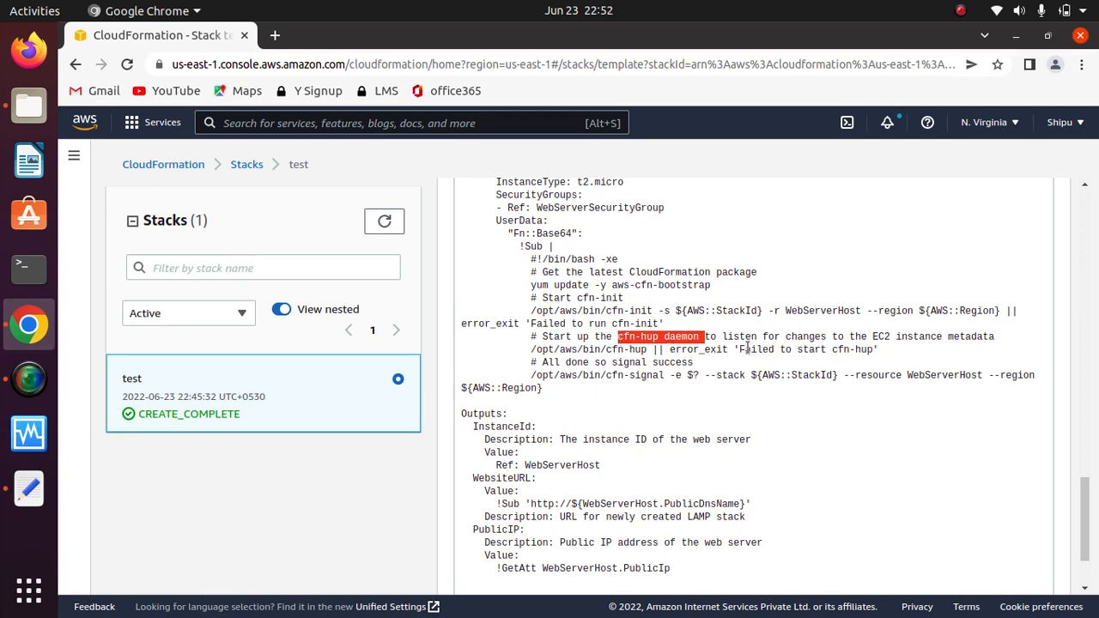
pyautogui.click(642, 339)
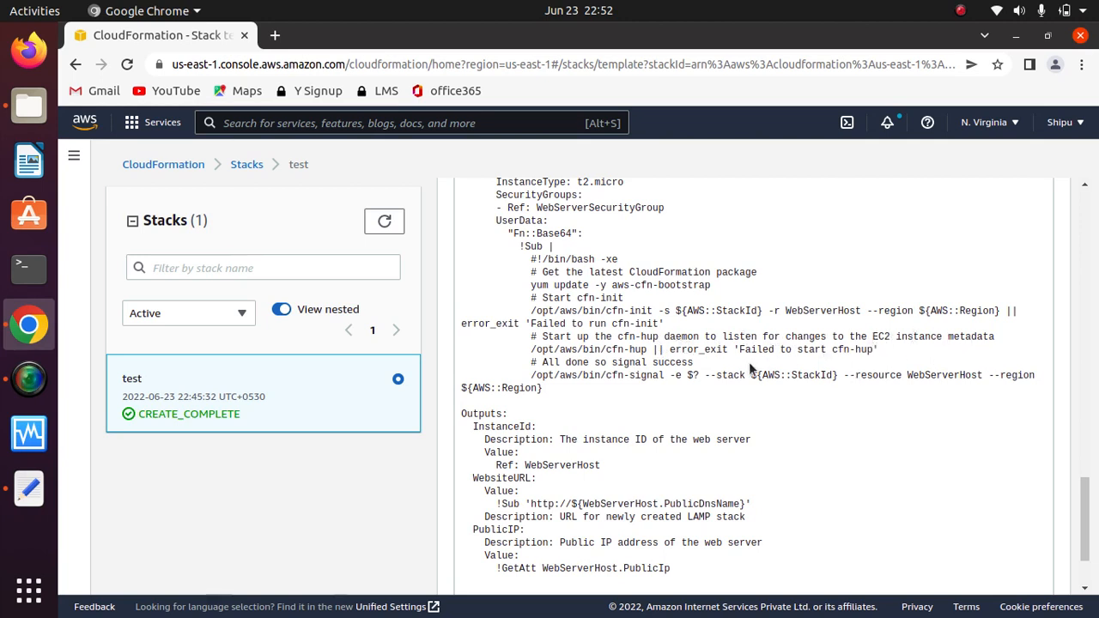
pyautogui.moveTo(706, 337); pyautogui.dragTo(619, 337)
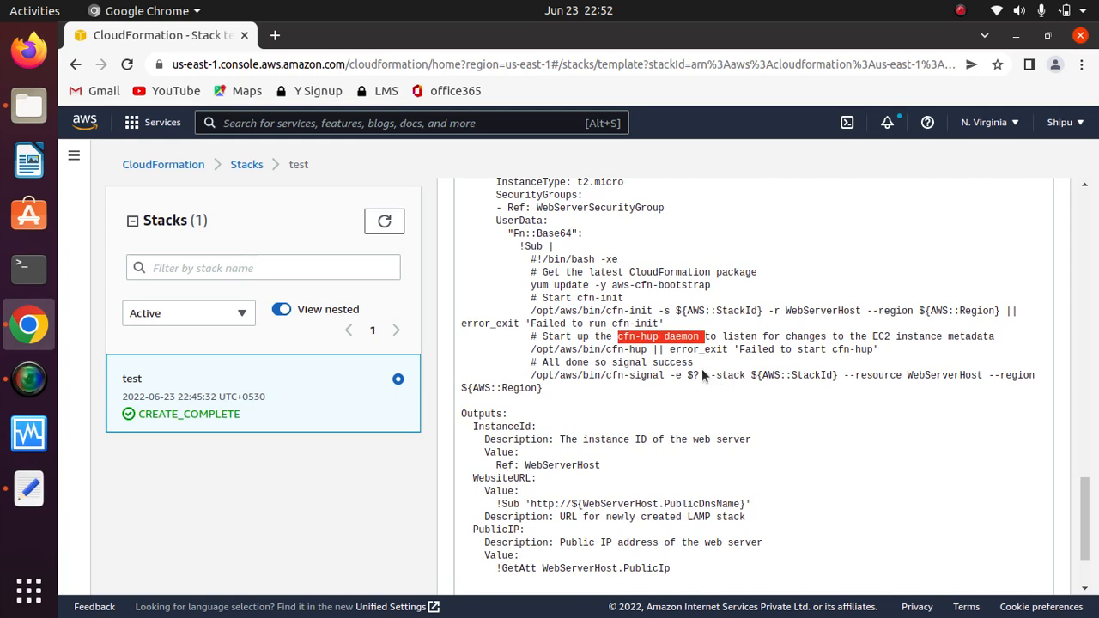
pyautogui.moveTo(700, 362); pyautogui.dragTo(528, 365)
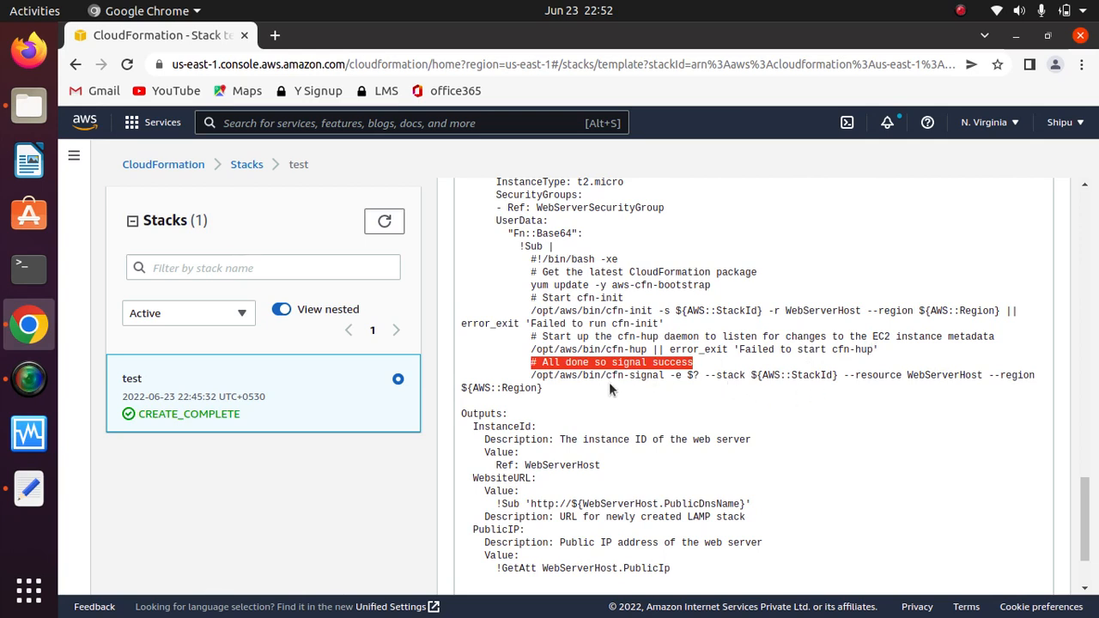
pyautogui.moveTo(1029, 375); pyautogui.dragTo(526, 376)
pyautogui.tripleClick(553, 394)
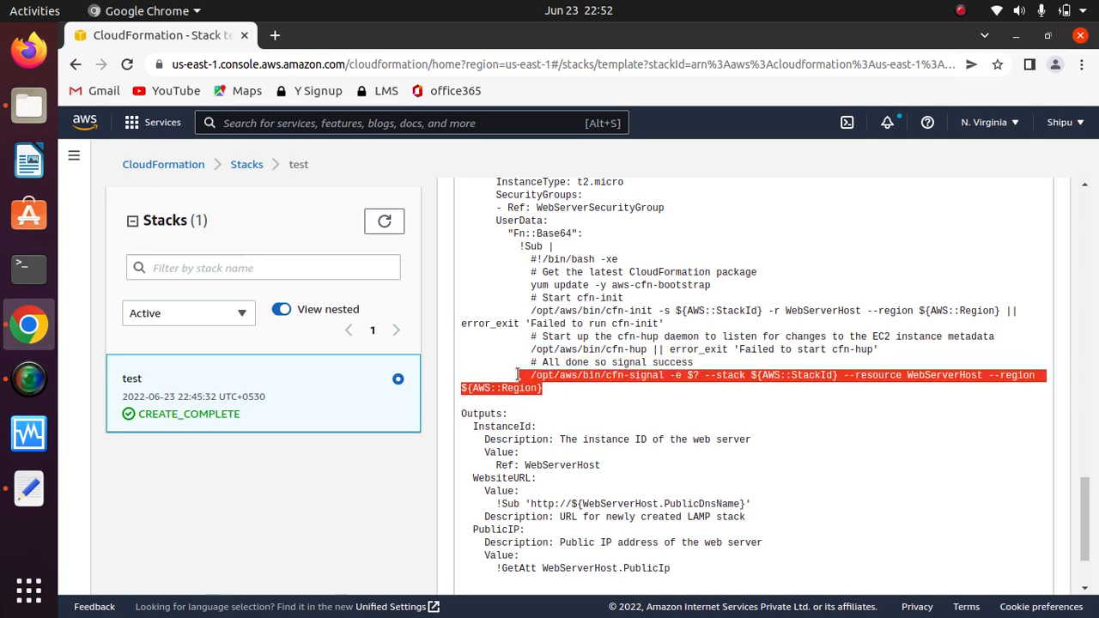
pyautogui.click(590, 404)
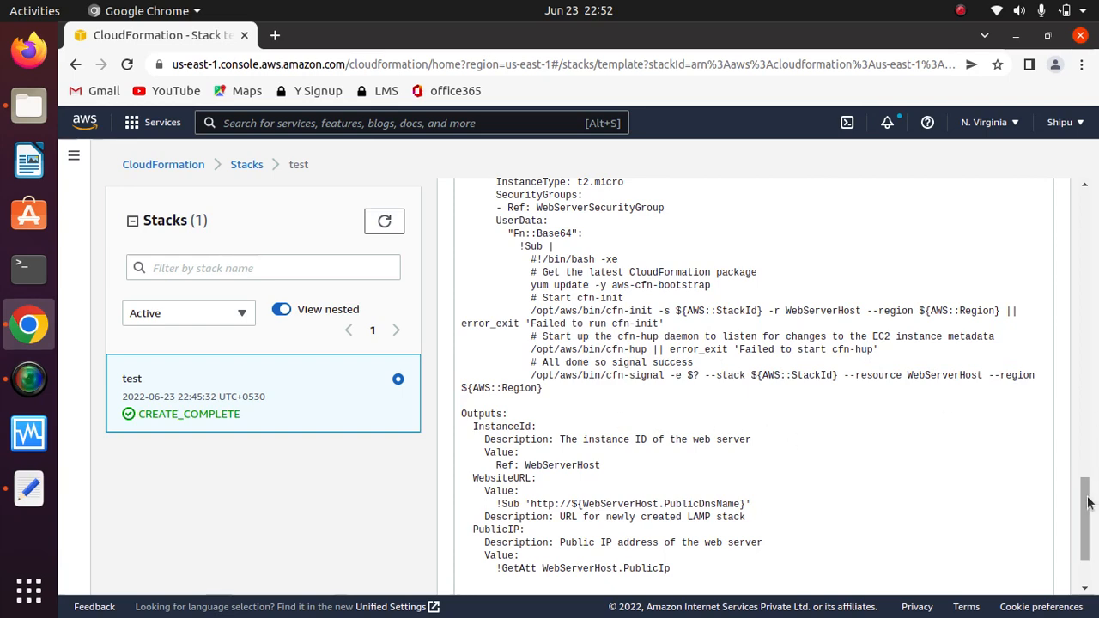
# Step: Examine the template's Outputs section, including the InstanceId, WebsiteURL and PublicIP definitions
pyautogui.moveTo(1087, 505); pyautogui.dragTo(1086, 538)
pyautogui.moveTo(522, 314); pyautogui.dragTo(464, 309)
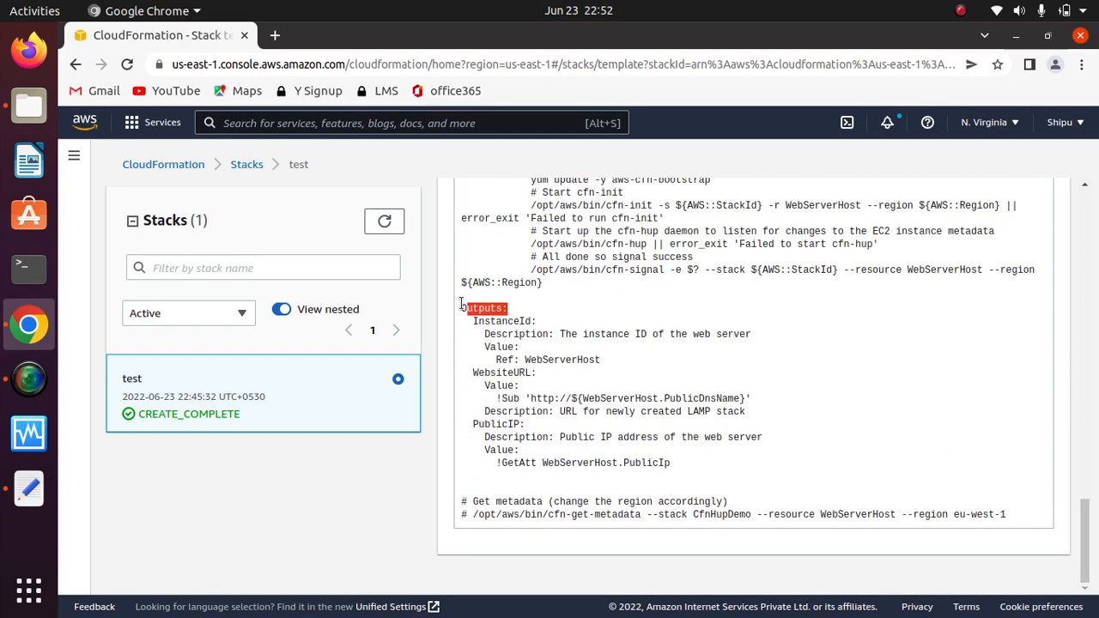
pyautogui.moveTo(542, 321); pyautogui.dragTo(474, 320)
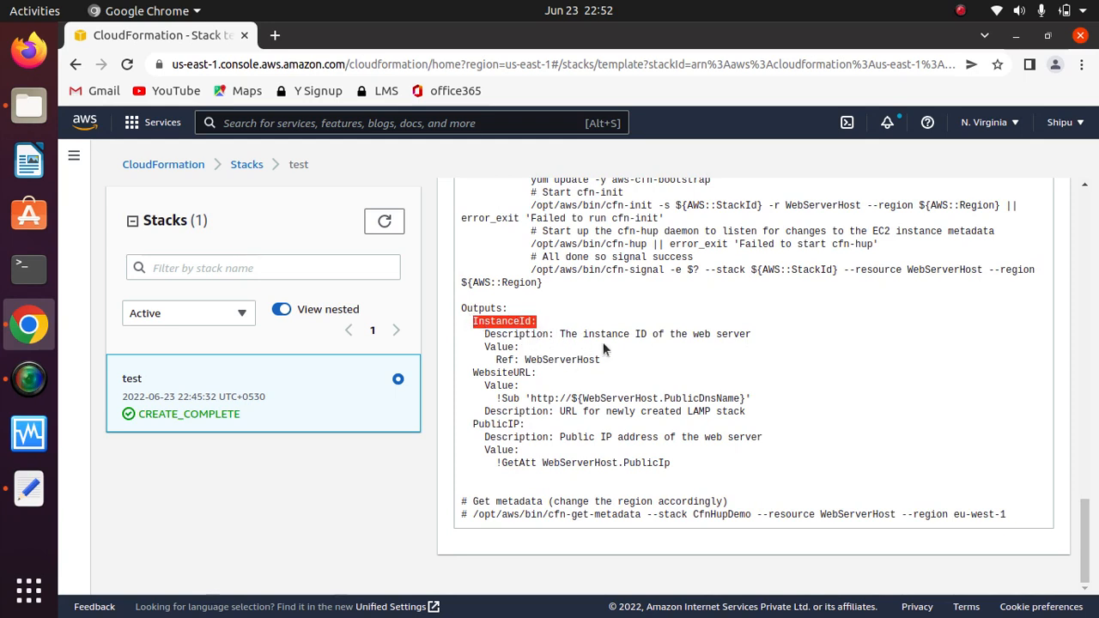
pyautogui.moveTo(600, 360); pyautogui.dragTo(462, 375)
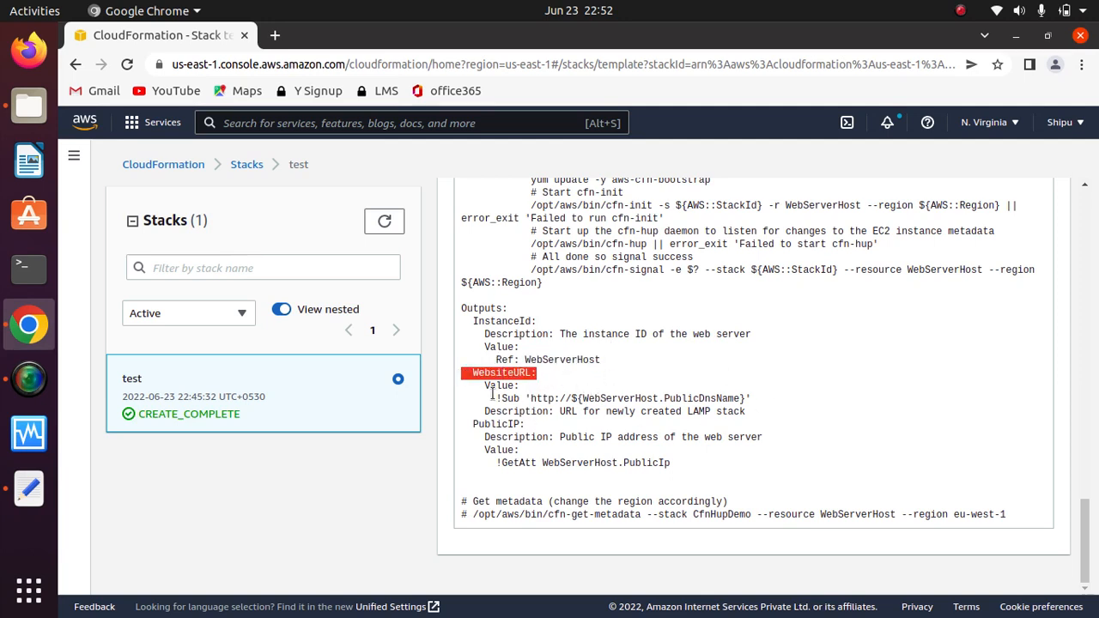
pyautogui.moveTo(498, 398); pyautogui.dragTo(727, 411)
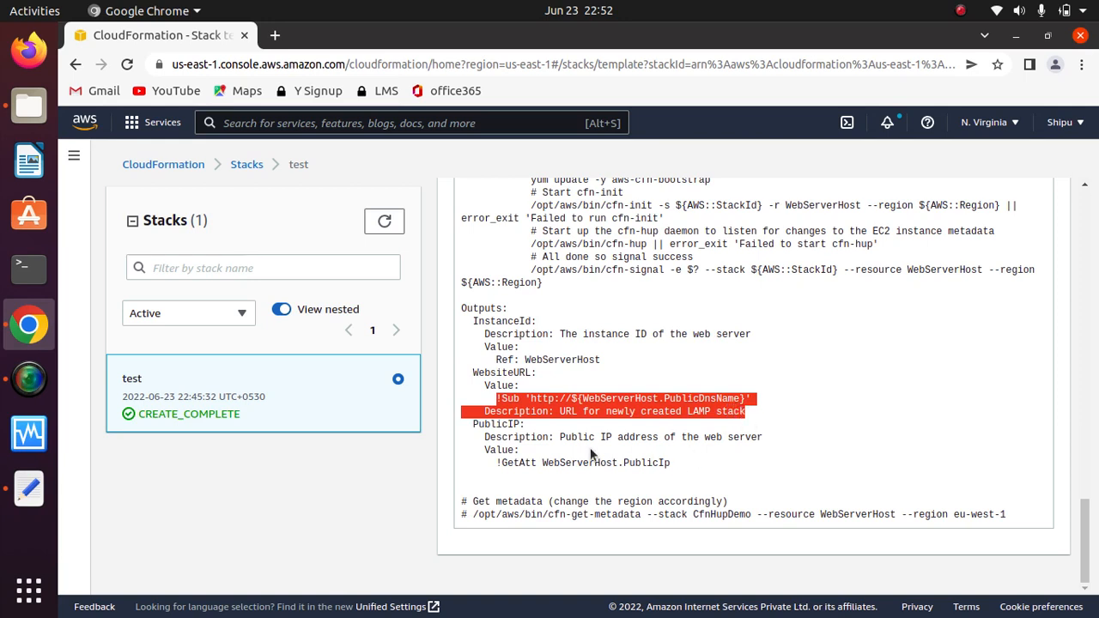
pyautogui.click(509, 427)
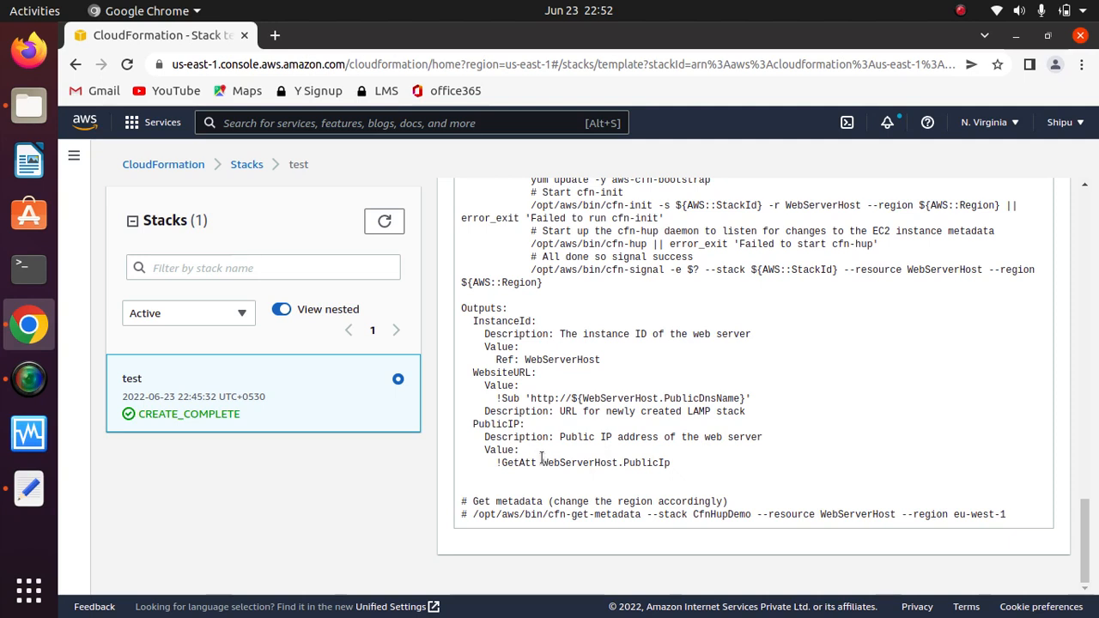
pyautogui.moveTo(541, 451); pyautogui.dragTo(545, 464)
pyautogui.doubleClick(644, 462)
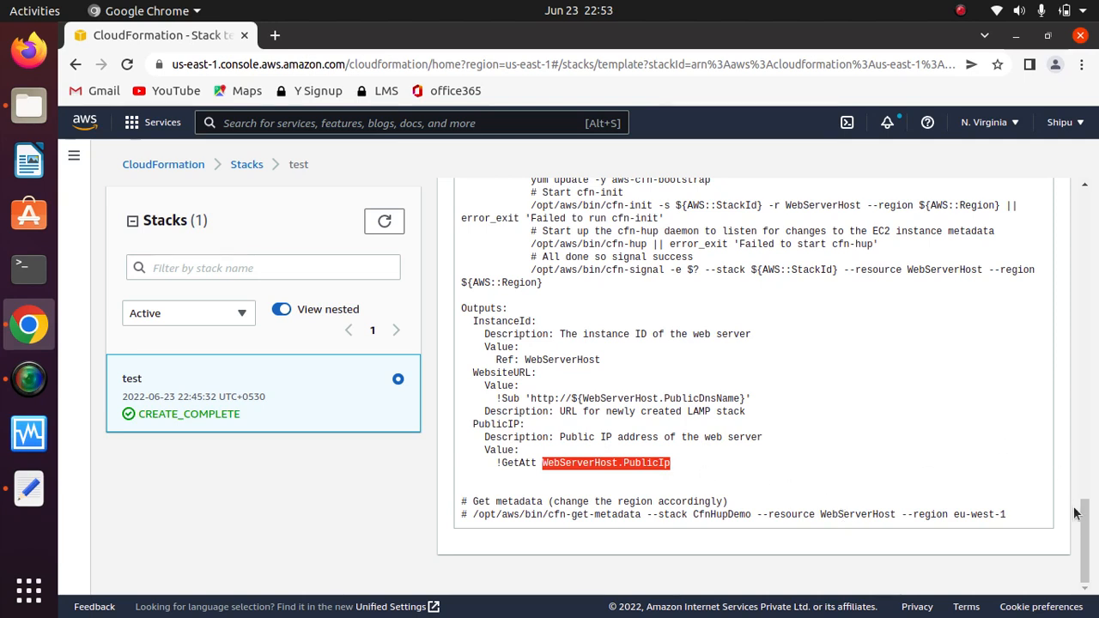
# Step: Examine the cfn-get-metadata command at the template's end, and the InstanceId and PublicIP values in the test stack's outputs
pyautogui.moveTo(1009, 515); pyautogui.dragTo(478, 517)
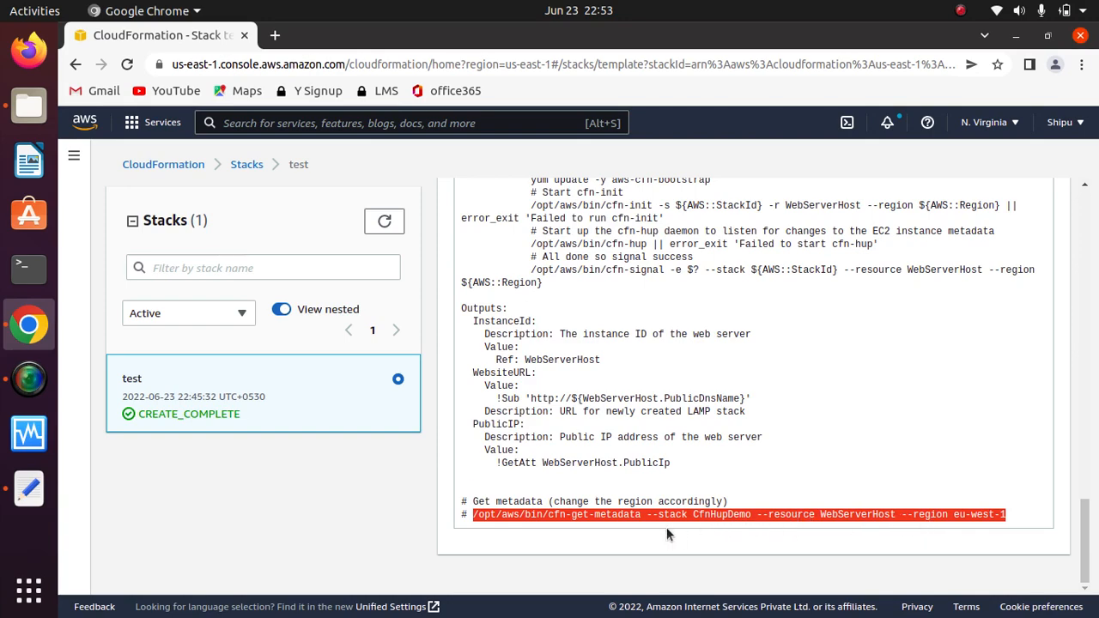
pyautogui.moveTo(1085, 539); pyautogui.dragTo(1073, 240)
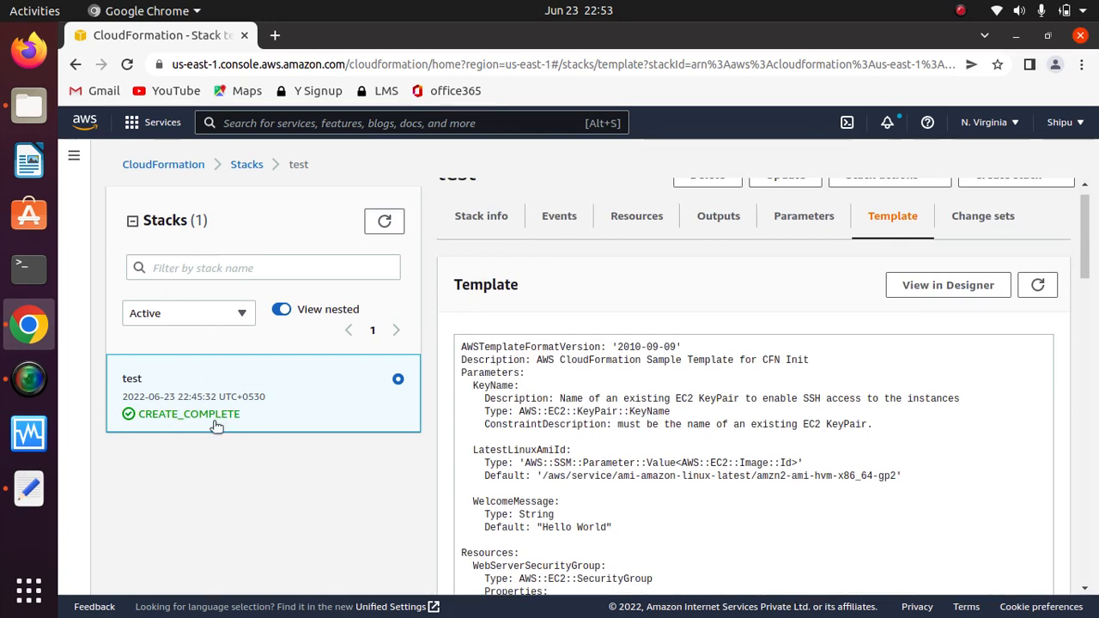
pyautogui.moveTo(1086, 263); pyautogui.dragTo(1088, 216)
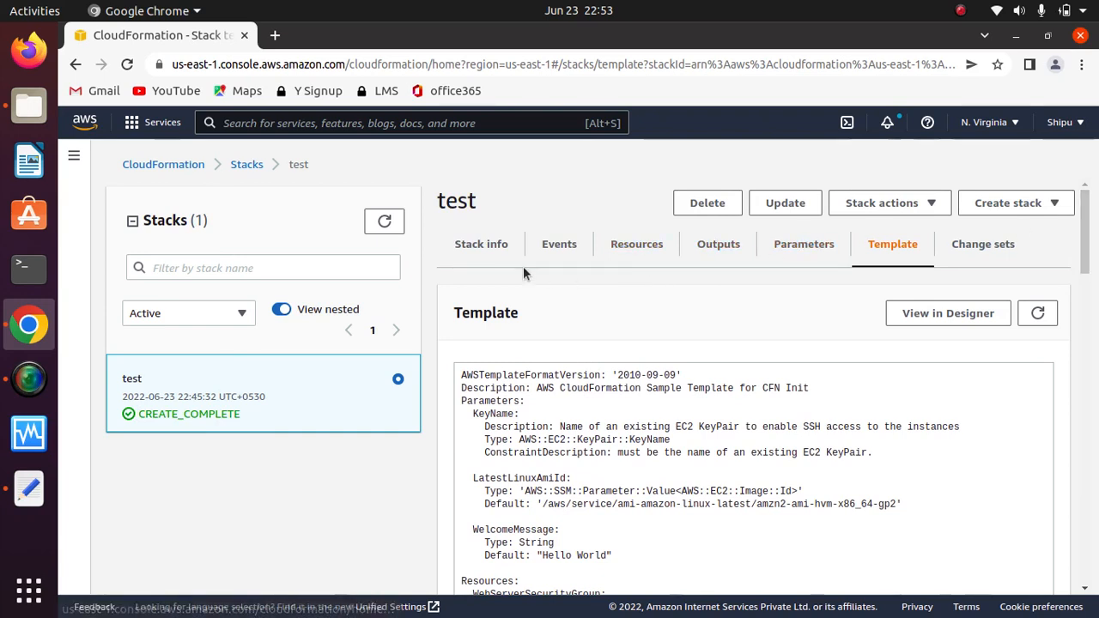
pyautogui.click(478, 248)
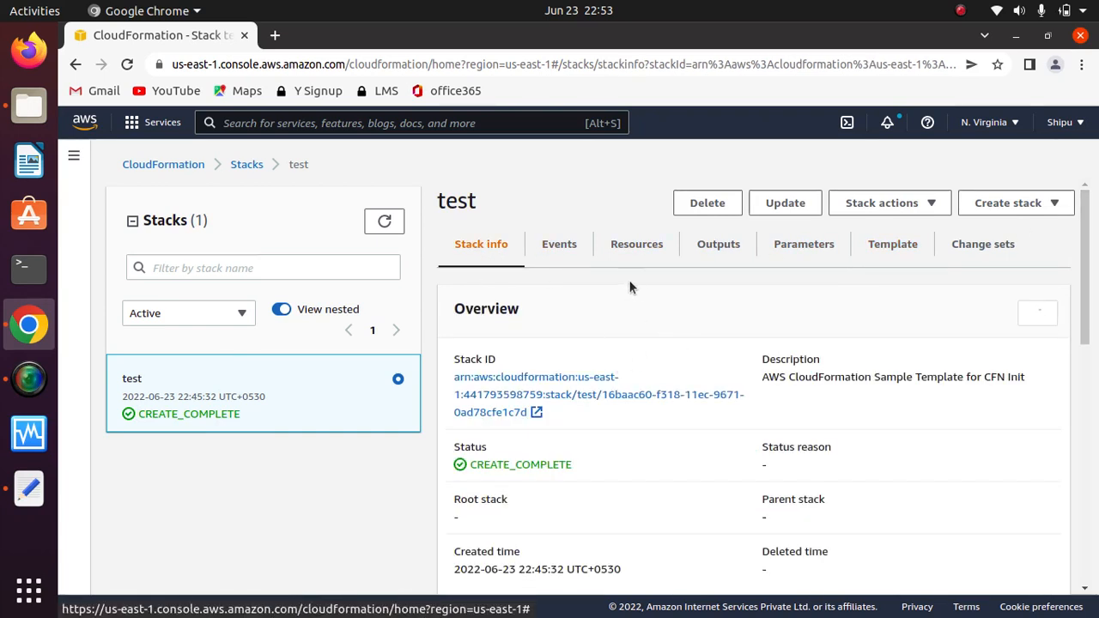
pyautogui.click(719, 247)
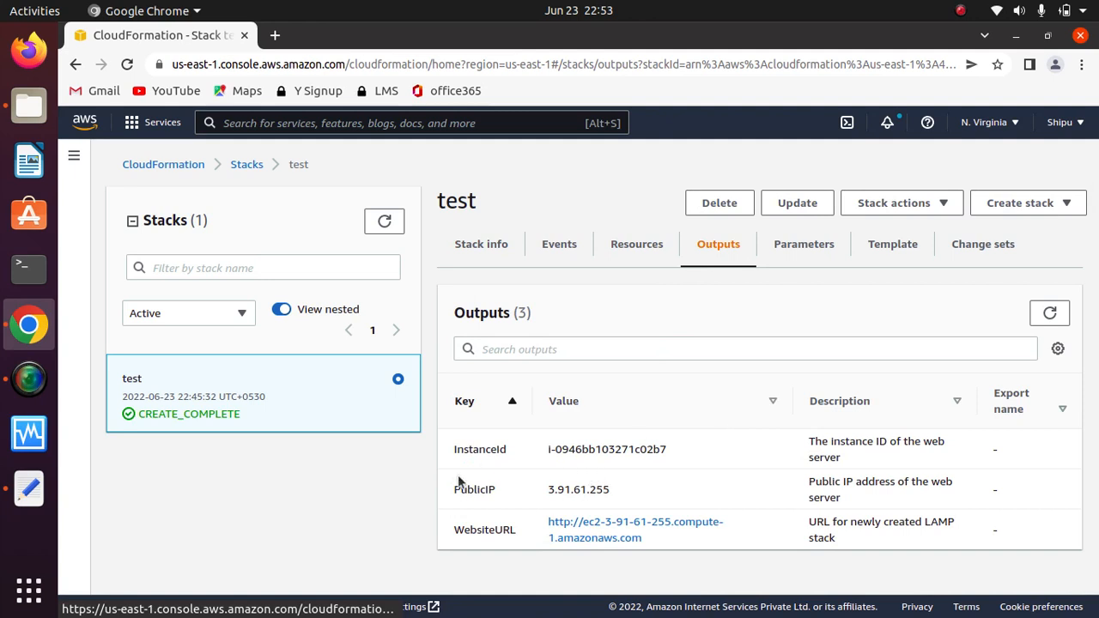
pyautogui.moveTo(683, 447); pyautogui.dragTo(544, 450)
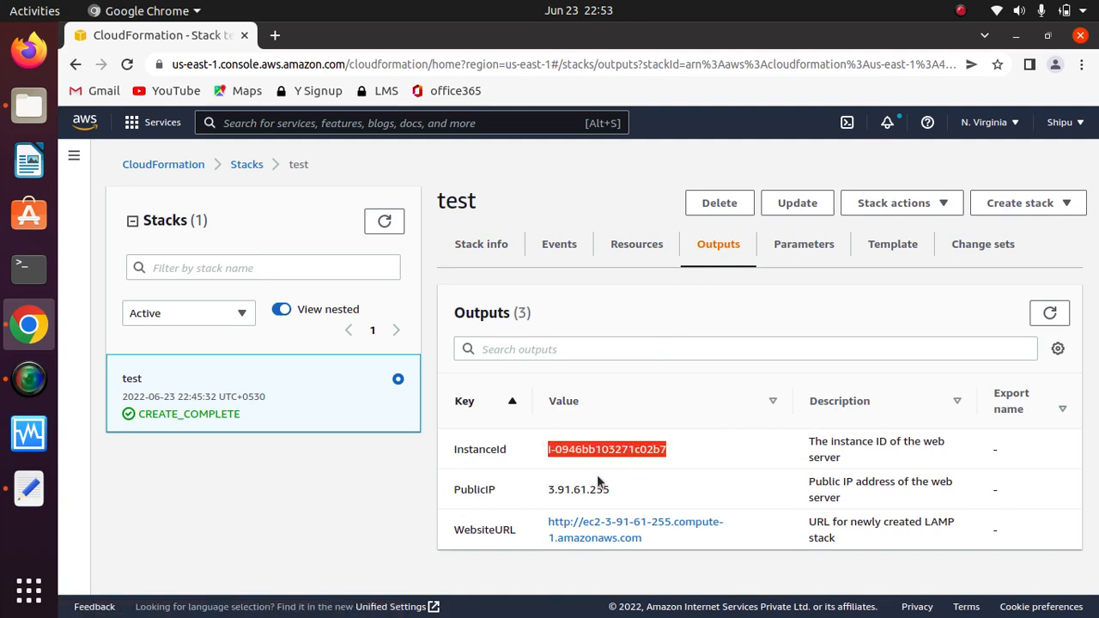
pyautogui.moveTo(614, 490); pyautogui.dragTo(543, 491)
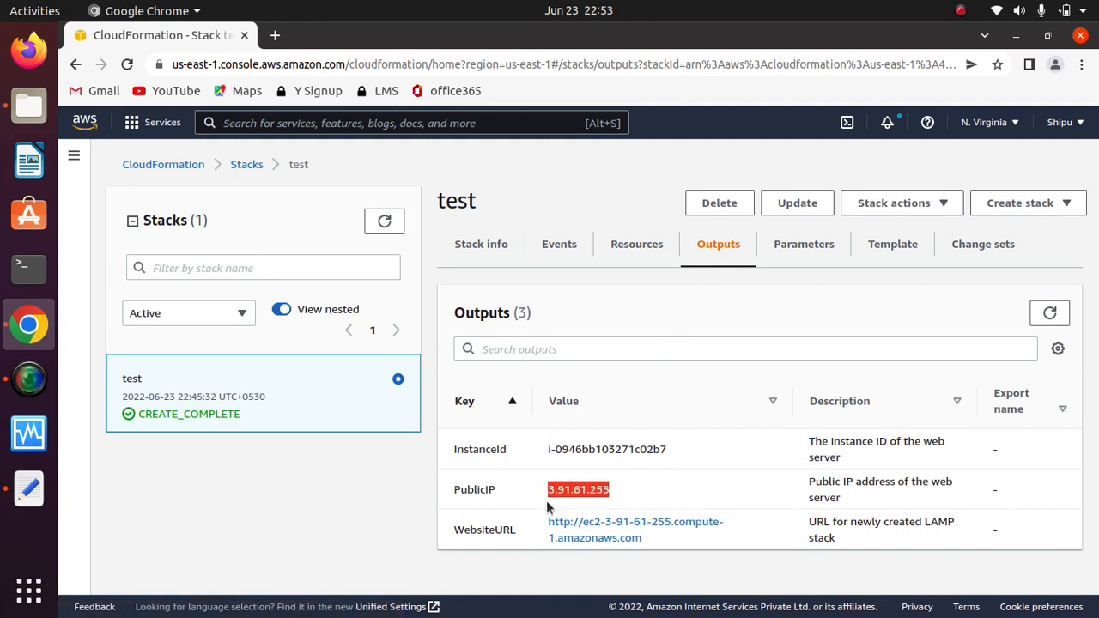
# Step: Examine the InstanceId, PublicIP and WebsiteURL keys in the template's Outputs section
pyautogui.click(892, 246)
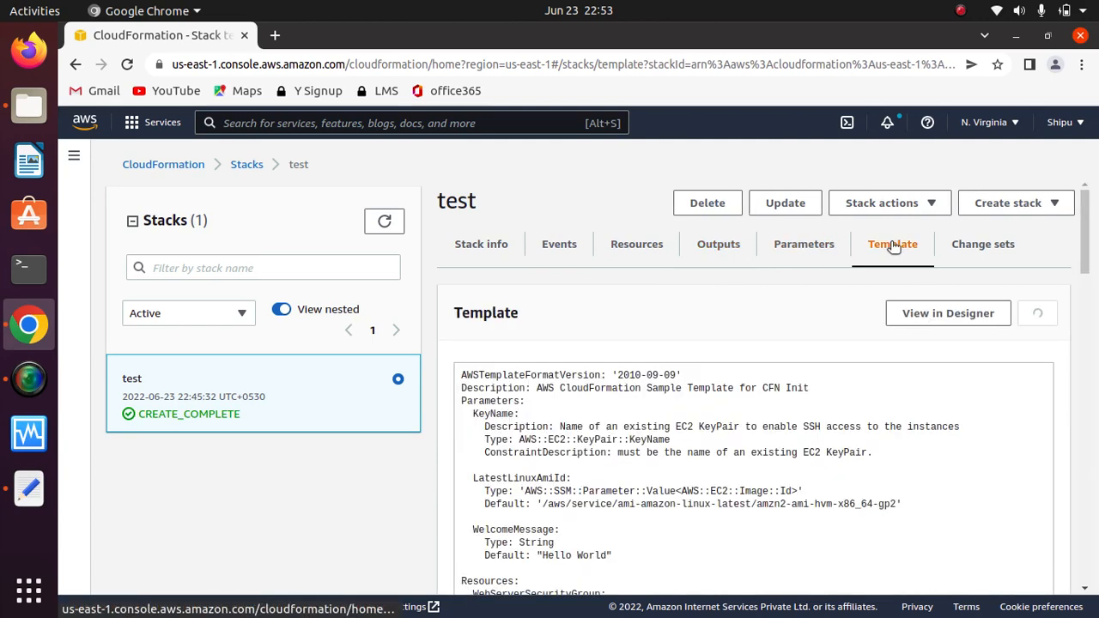
pyautogui.moveTo(1085, 238); pyautogui.dragTo(1055, 582)
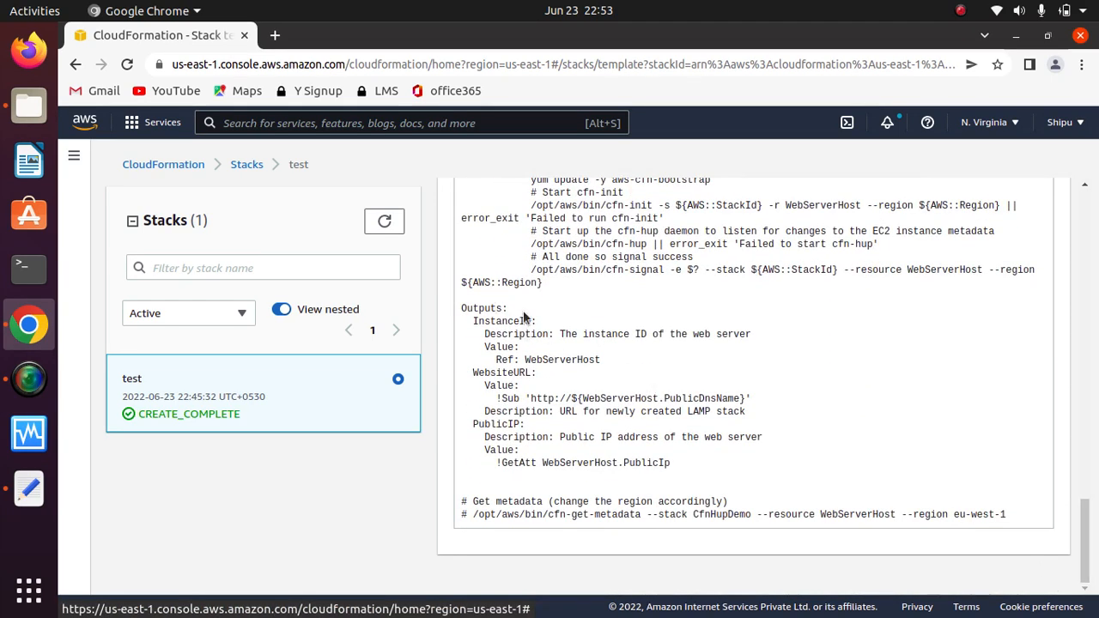
pyautogui.moveTo(533, 312); pyautogui.dragTo(496, 323)
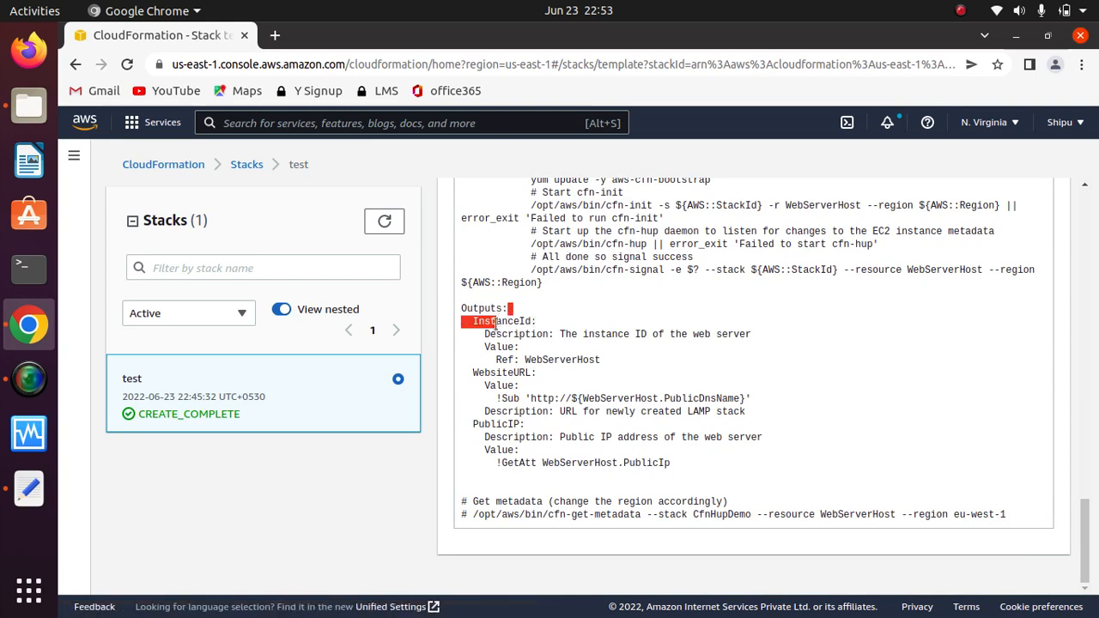
pyautogui.click(550, 331)
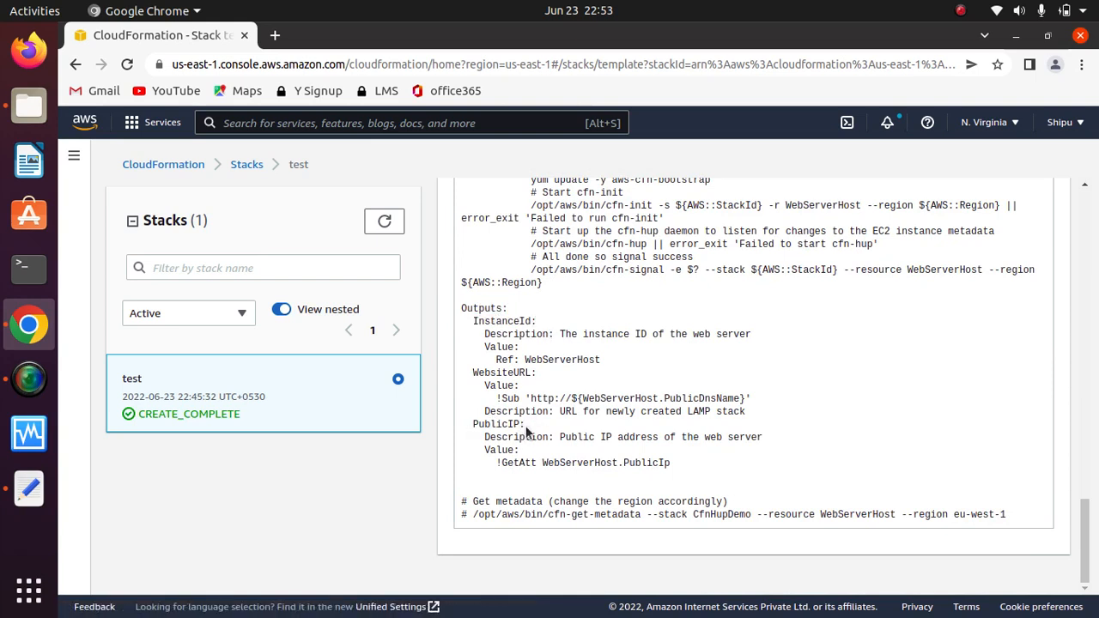
pyautogui.moveTo(525, 424); pyautogui.dragTo(470, 424)
pyautogui.click(544, 386)
pyautogui.moveTo(536, 373); pyautogui.dragTo(462, 372)
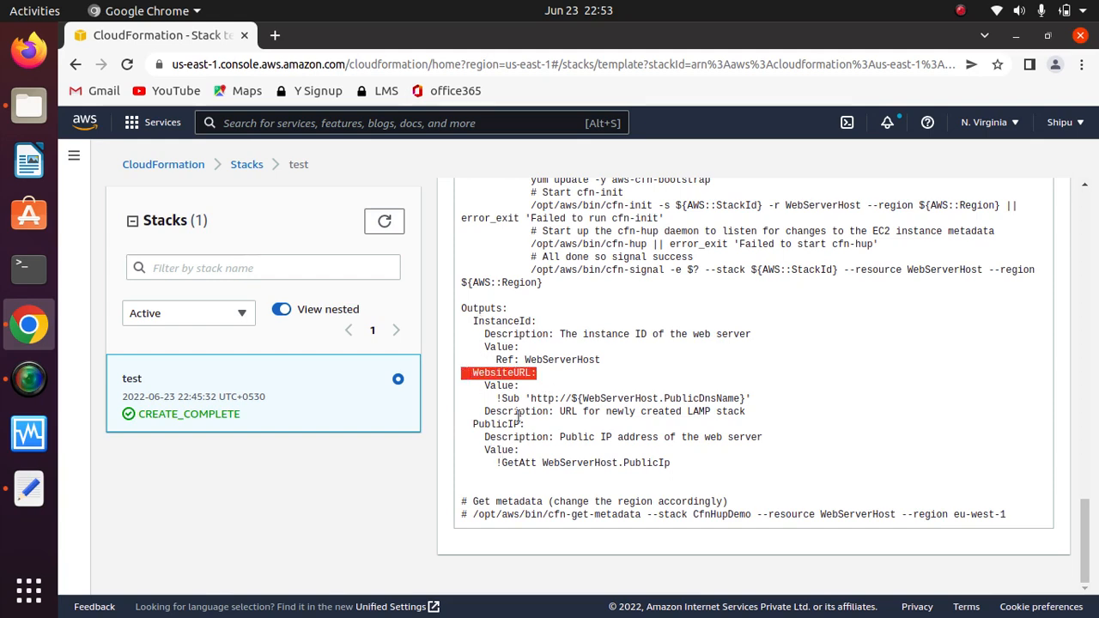
# Step: Review the output keys of the test stack and open the WebsiteURL link in a new browser tab
pyautogui.scroll(15, 1092, 526)
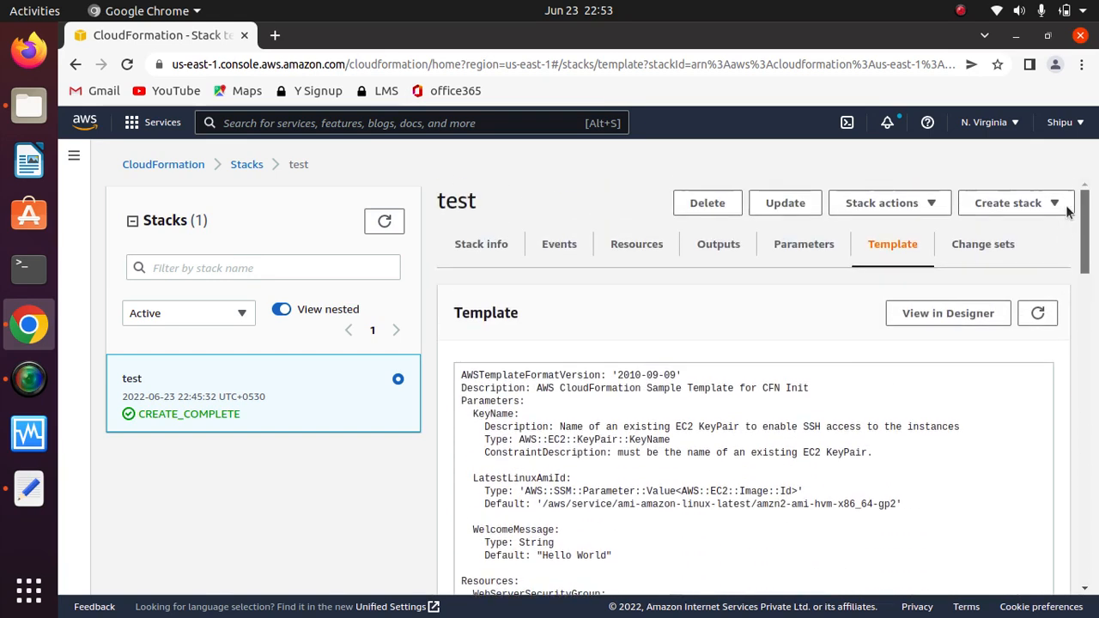
pyautogui.click(710, 248)
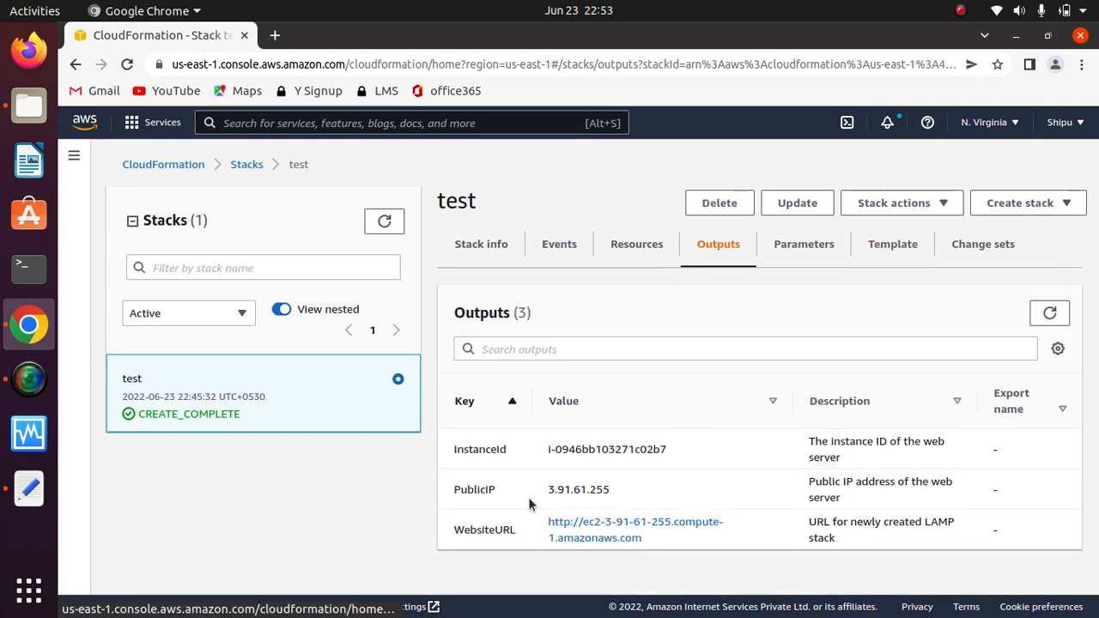
pyautogui.moveTo(527, 447); pyautogui.dragTo(414, 527)
pyautogui.click(414, 527)
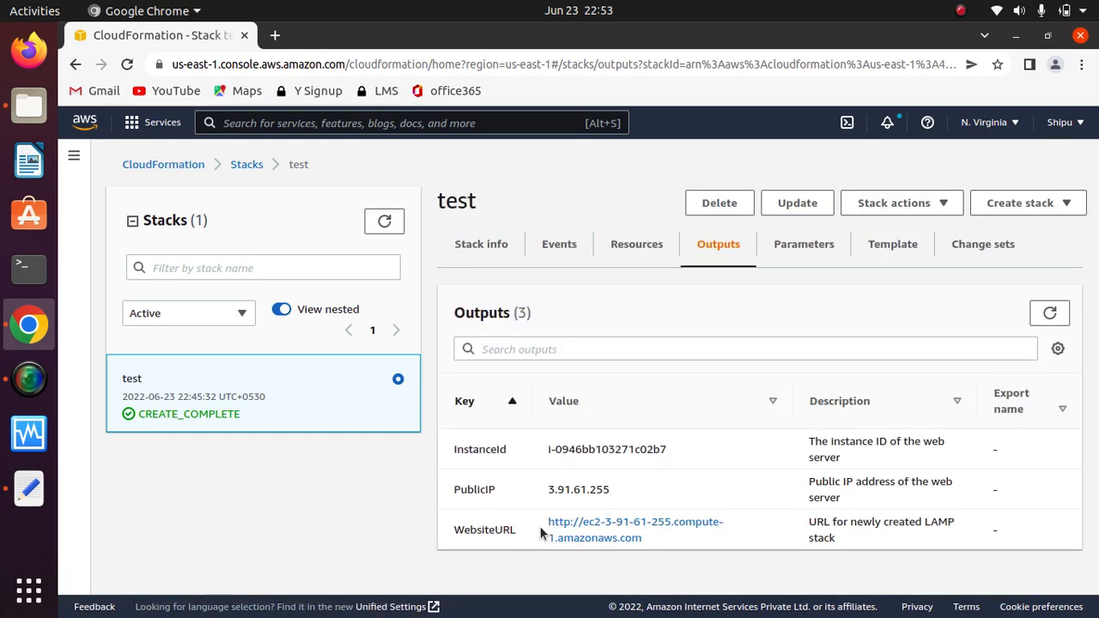
pyautogui.rightClick(606, 534)
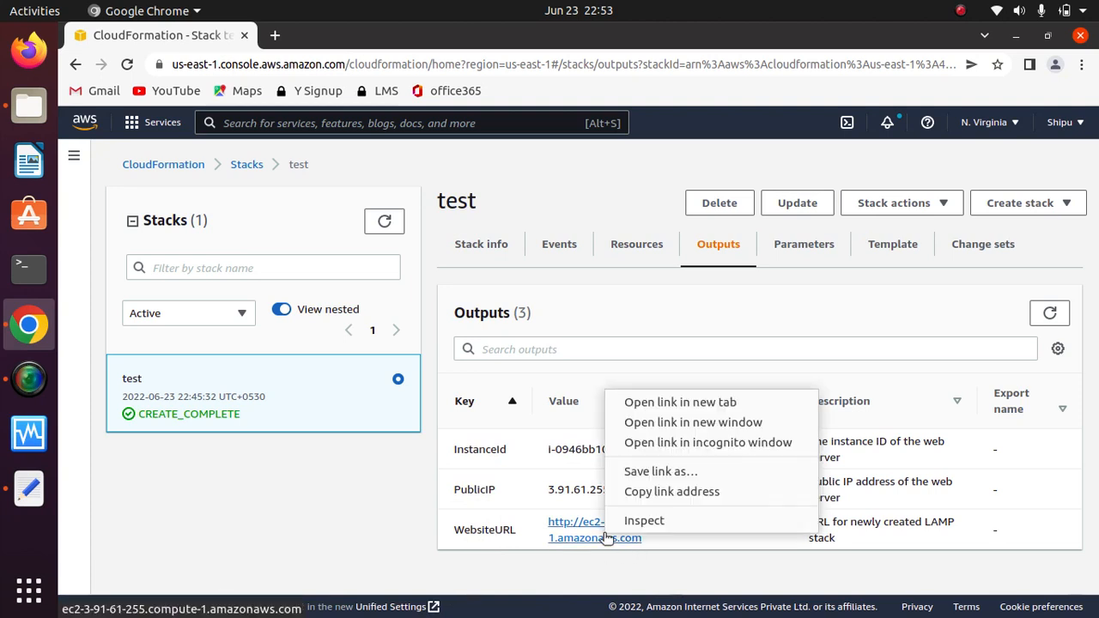
pyautogui.click(679, 401)
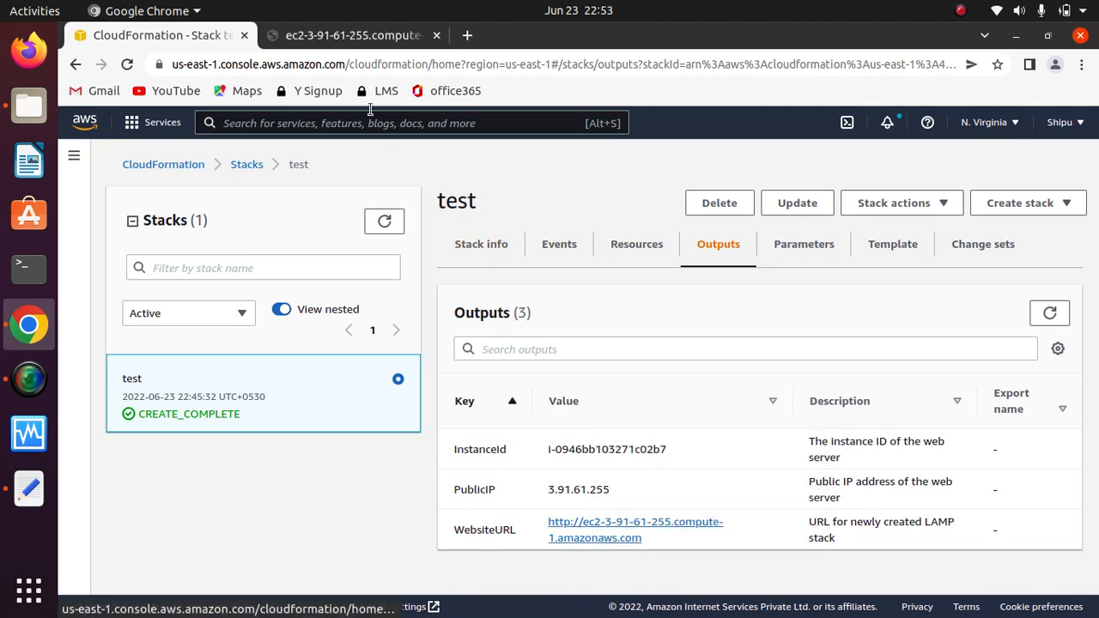
pyautogui.click(335, 34)
# Step: Examine the welcome message and the stack name in the web page's heading
pyautogui.moveTo(314, 130); pyautogui.dragTo(68, 122)
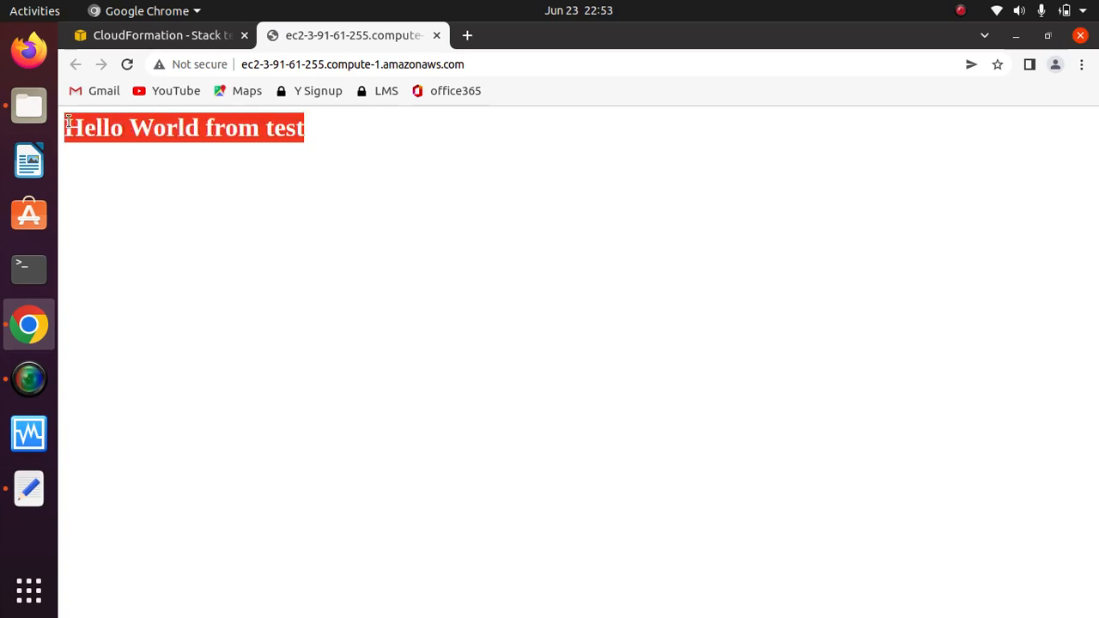
pyautogui.click(169, 169)
pyautogui.moveTo(202, 127); pyautogui.dragTo(74, 131)
pyautogui.moveTo(308, 132); pyautogui.dragTo(255, 129)
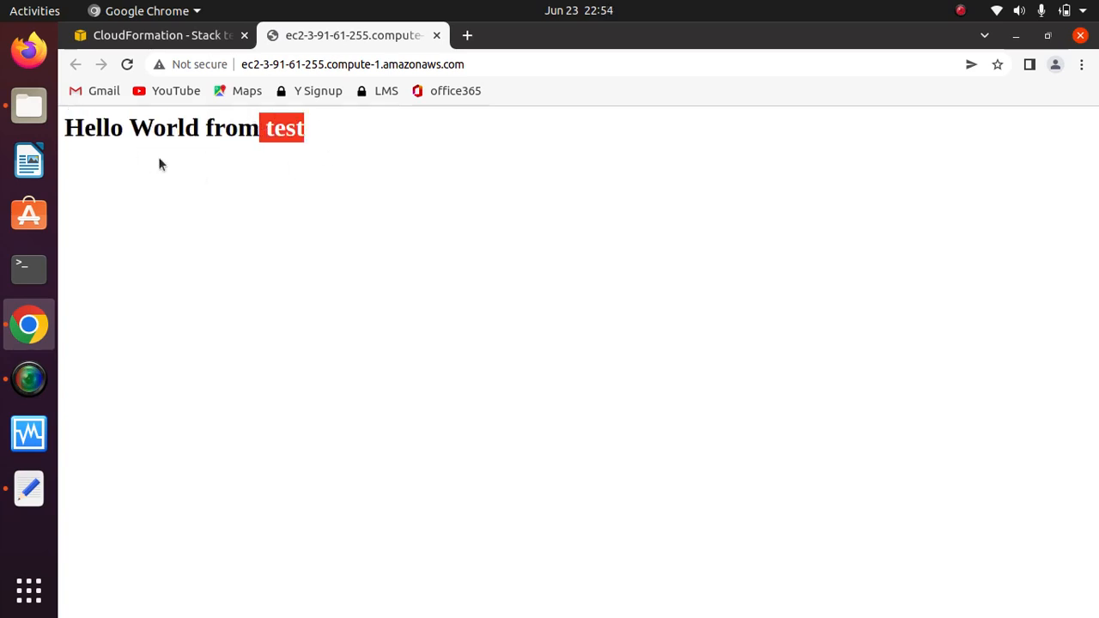
# Step: Return to the test stack's template and examine the WelcomeMessage parameter and its default value
pyautogui.click(155, 39)
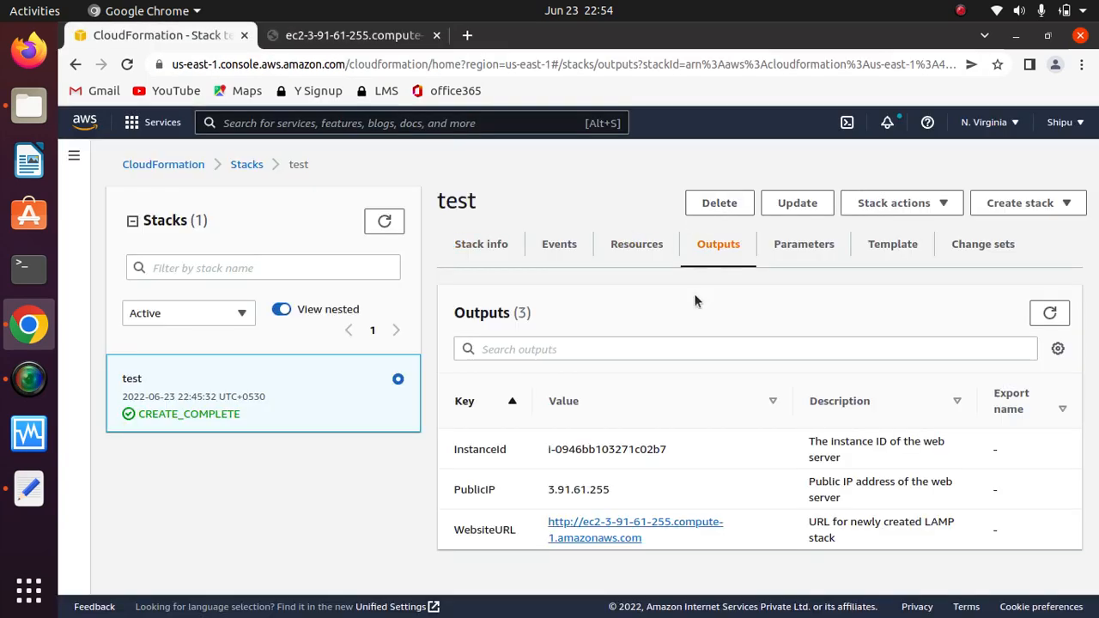
pyautogui.click(886, 244)
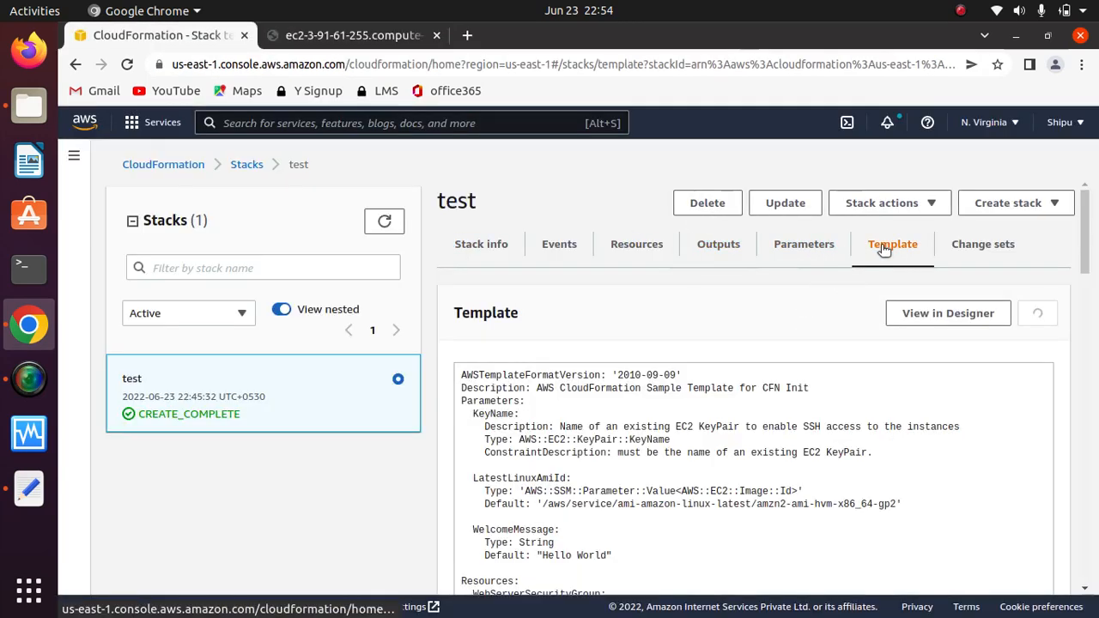
pyautogui.moveTo(1087, 253); pyautogui.dragTo(1087, 288)
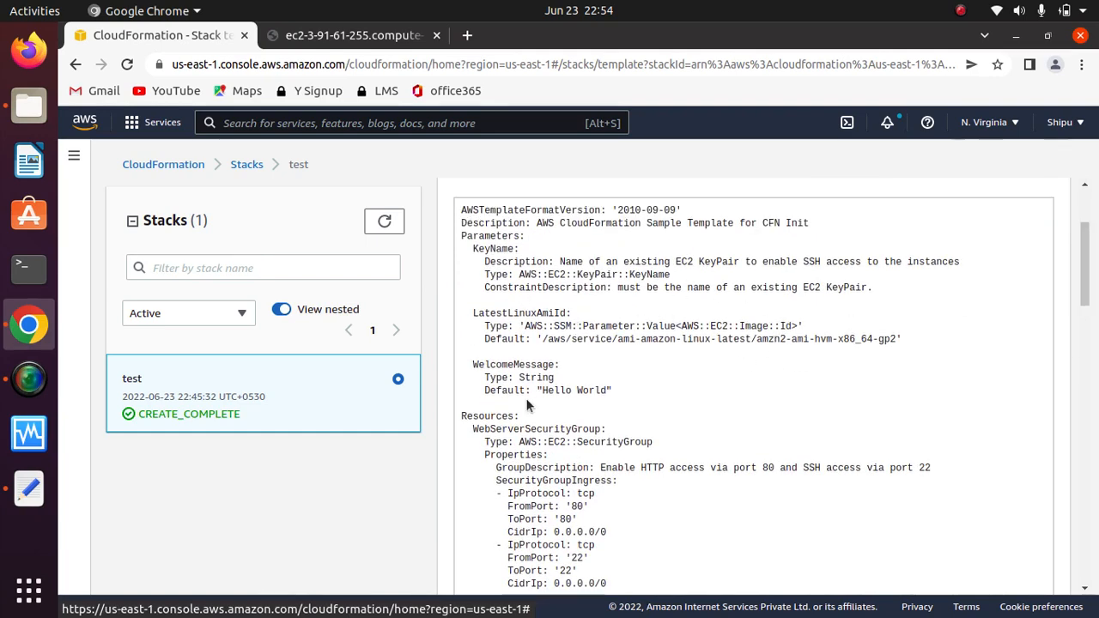
pyautogui.moveTo(560, 364); pyautogui.dragTo(462, 366)
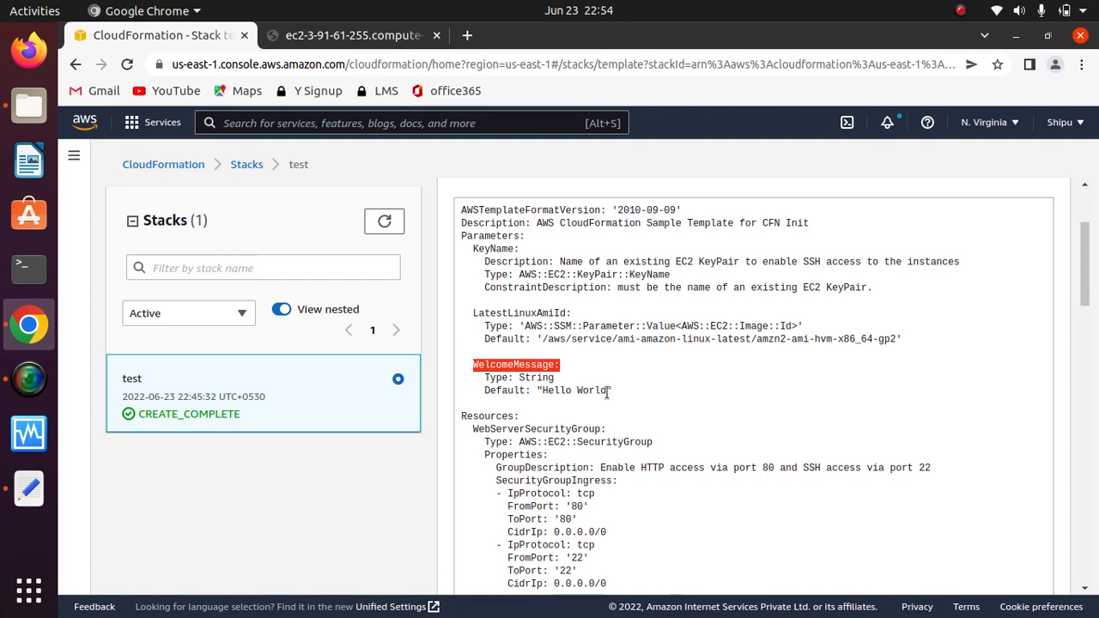
pyautogui.moveTo(612, 391); pyautogui.dragTo(536, 391)
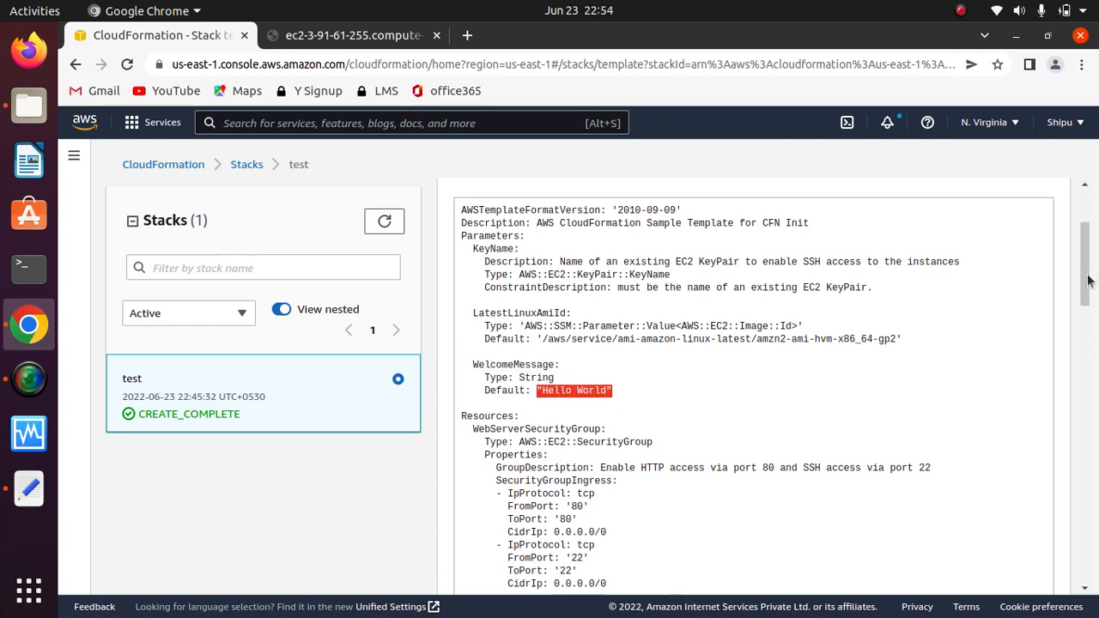
# Step: Examine the /var/www/html/index.html entry in the template's files section, including the heading line that combines WelcomeMessage and AWS::StackName
pyautogui.moveTo(1086, 273); pyautogui.dragTo(1078, 369)
pyautogui.moveTo(1073, 375); pyautogui.dragTo(1083, 436)
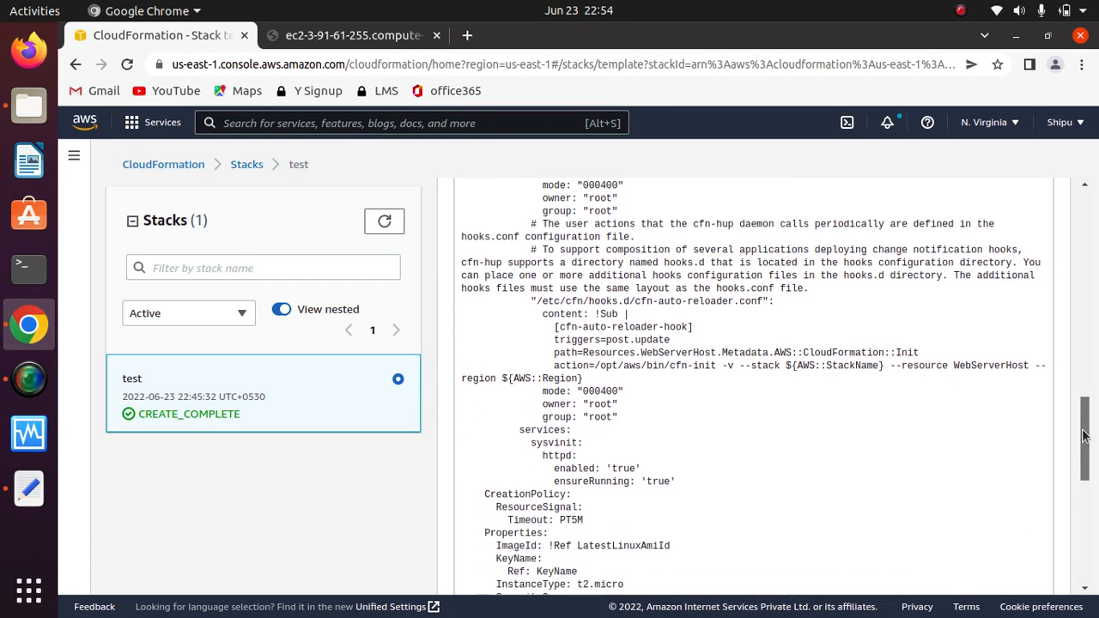
pyautogui.moveTo(1083, 436); pyautogui.dragTo(1073, 209)
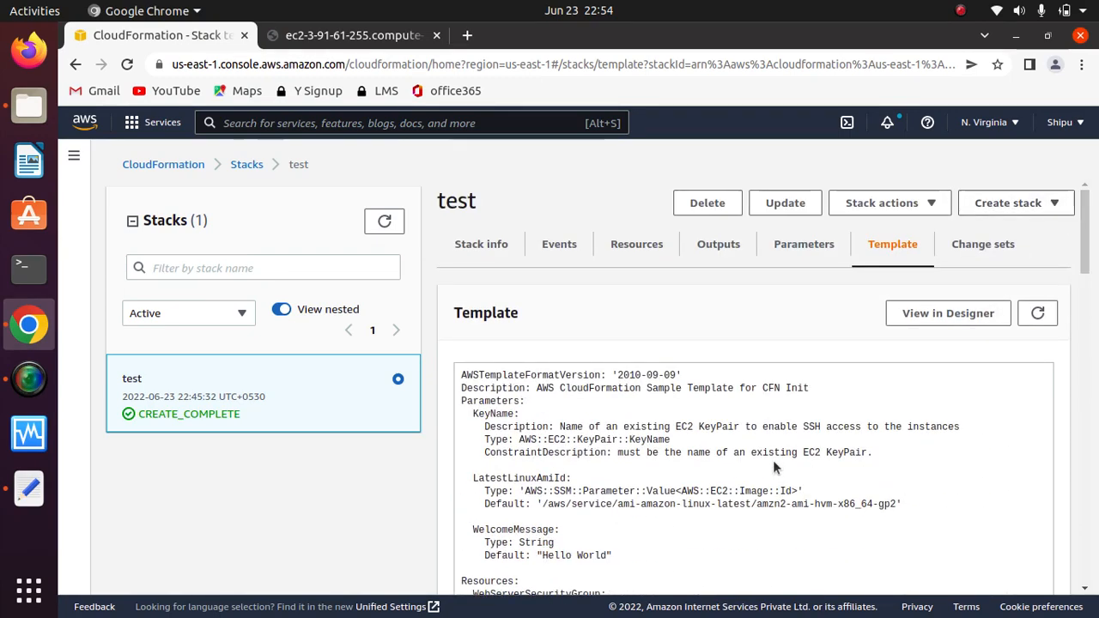
pyautogui.scroll(-5, 773, 466)
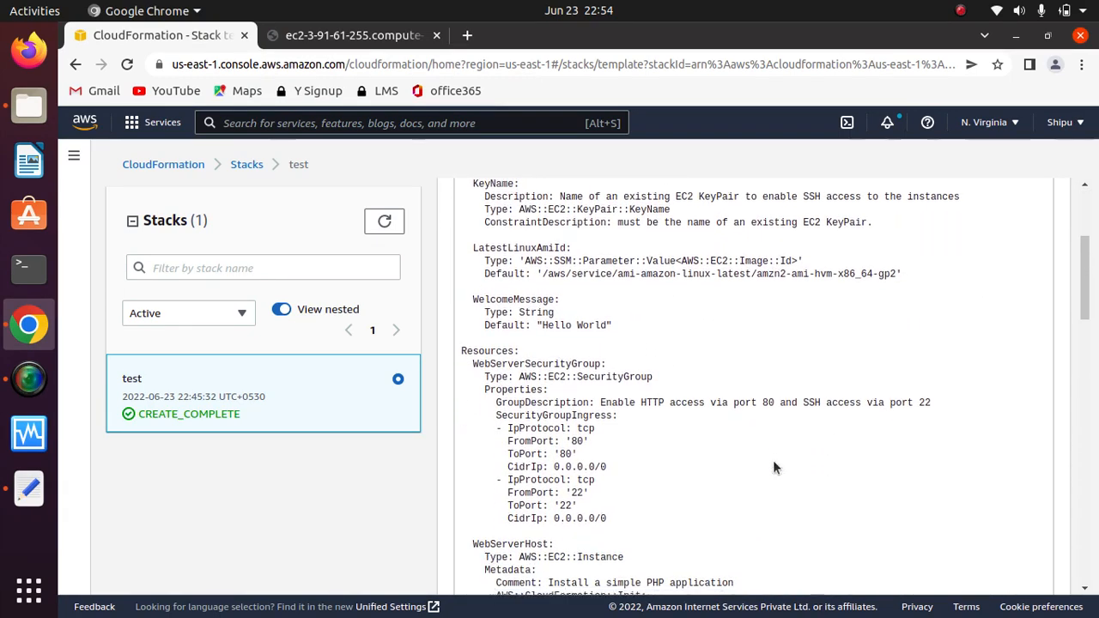
pyautogui.scroll(-9, 773, 467)
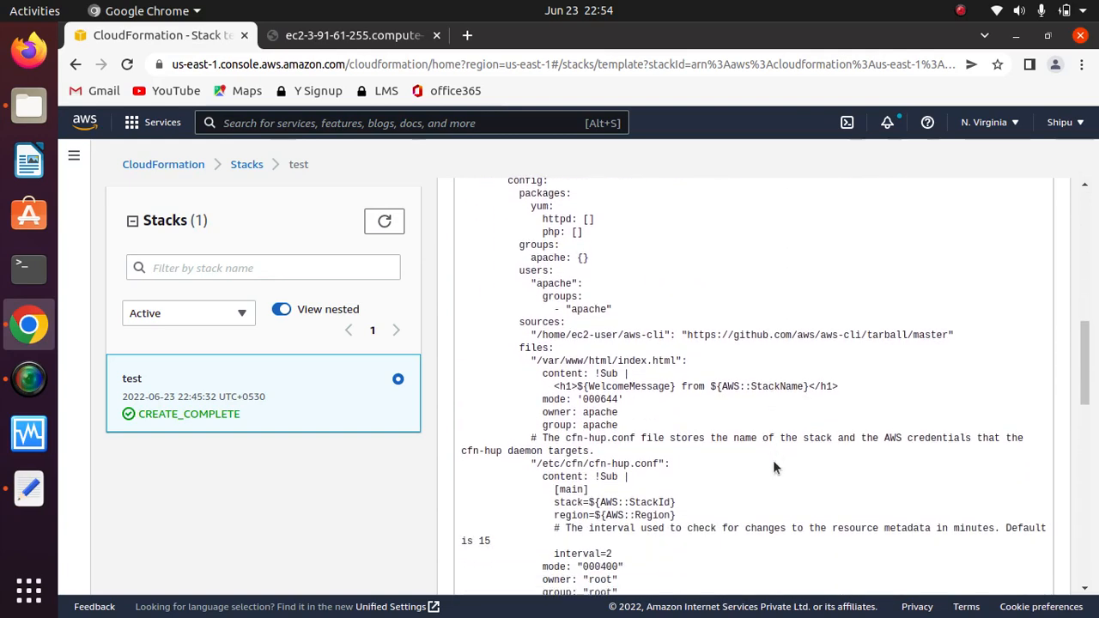
pyautogui.scroll(-2, 772, 467)
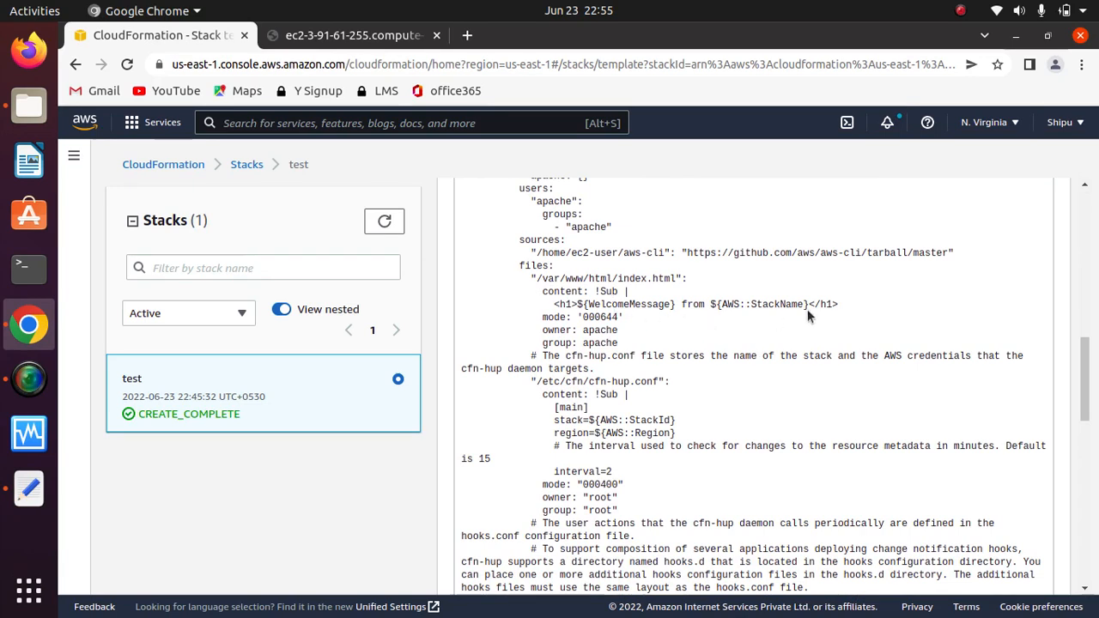
pyautogui.moveTo(849, 306); pyautogui.dragTo(535, 307)
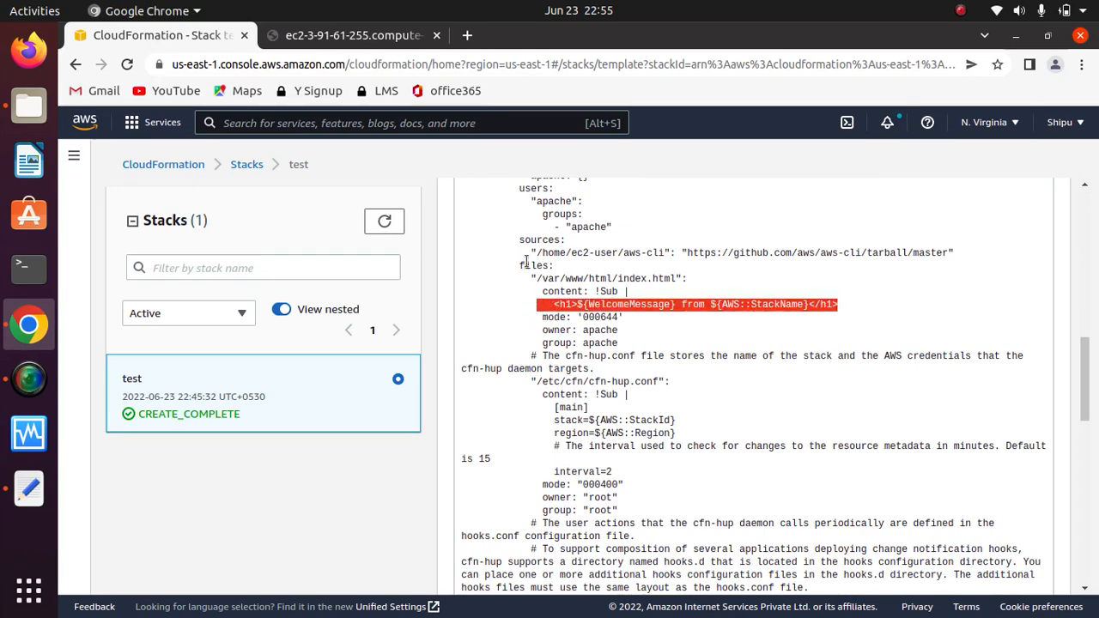
pyautogui.moveTo(531, 252); pyautogui.dragTo(850, 306)
pyautogui.click(684, 279)
# Step: Compare the deployed web page's heading with the index.html content defined in the template
pyautogui.click(335, 36)
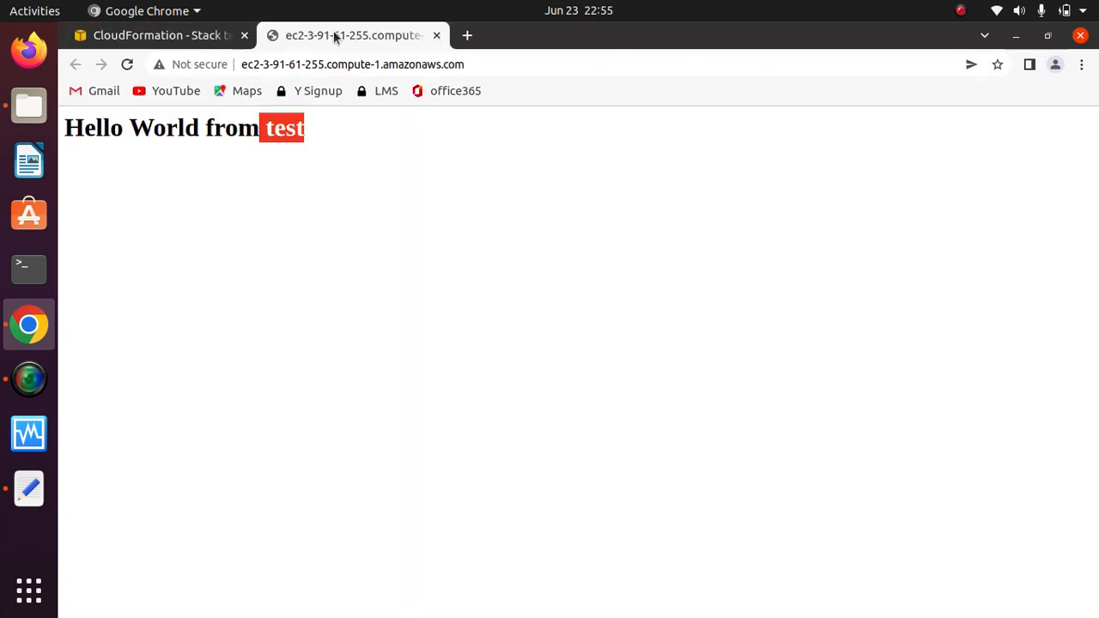
pyautogui.click(353, 154)
pyautogui.moveTo(315, 129); pyautogui.dragTo(54, 144)
pyautogui.click(437, 142)
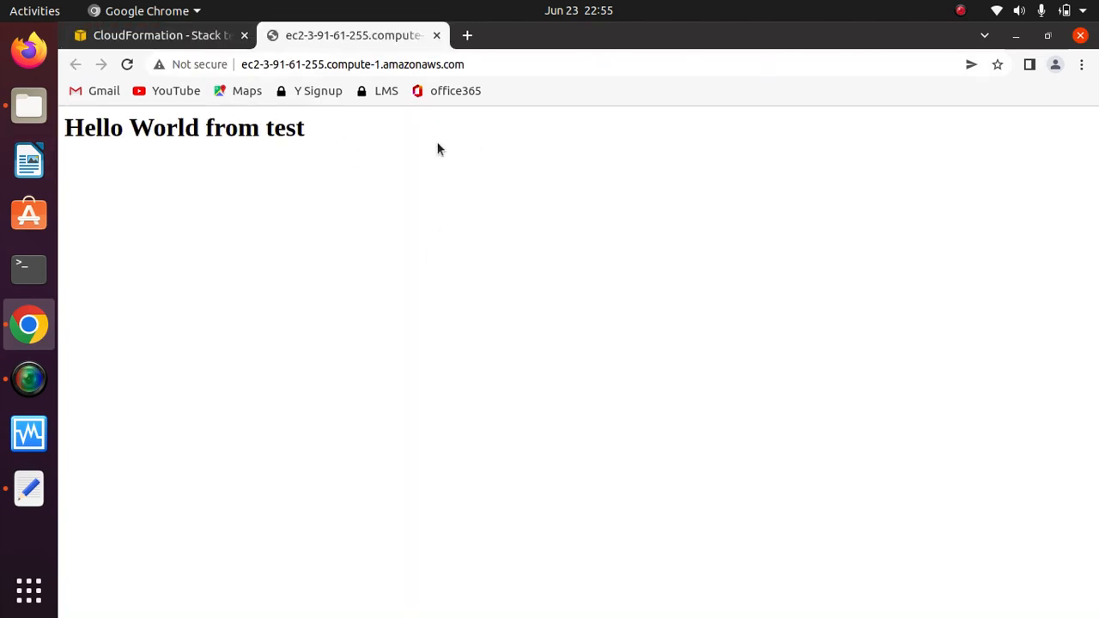
# Step: Return to the test stack and start updating it with its current template, proceeding to the stack details
pyautogui.click(171, 35)
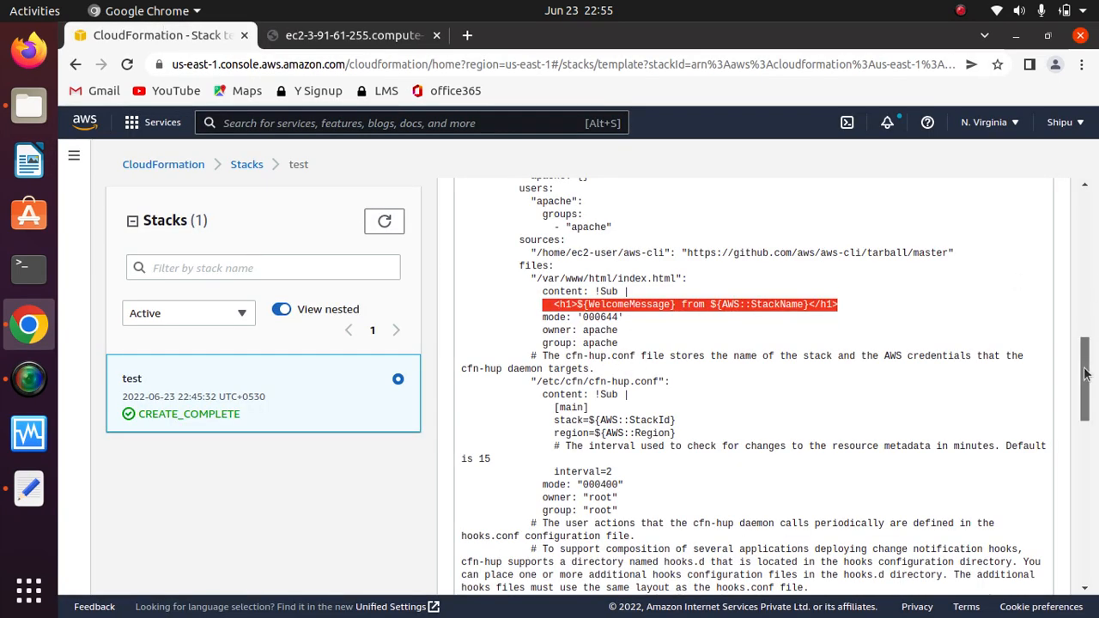
pyautogui.moveTo(1084, 374); pyautogui.dragTo(1082, 219)
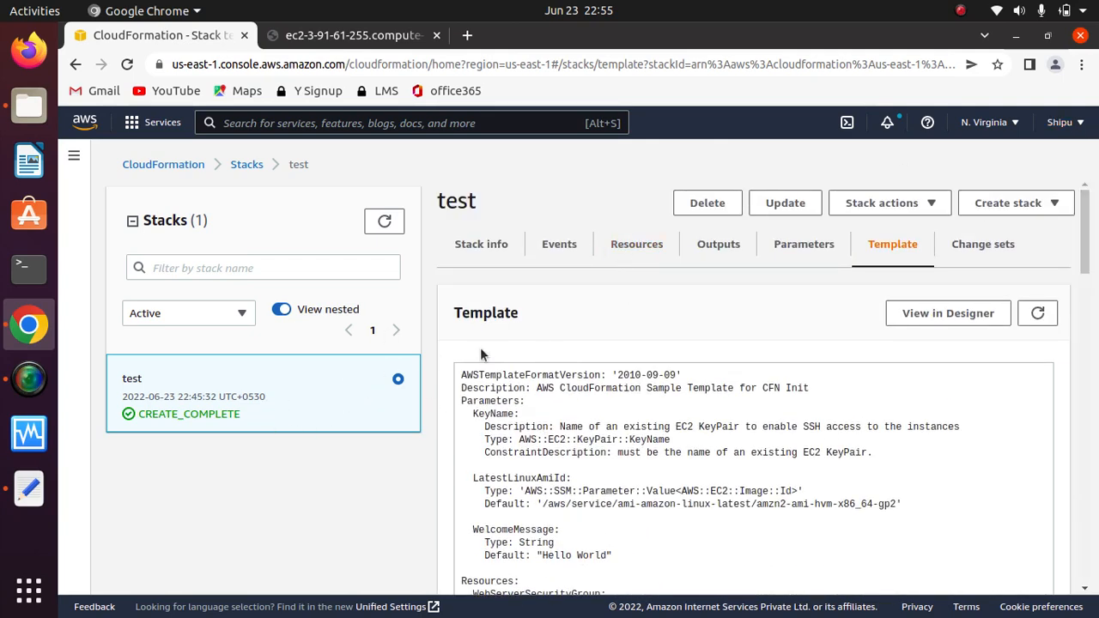
pyautogui.click(785, 206)
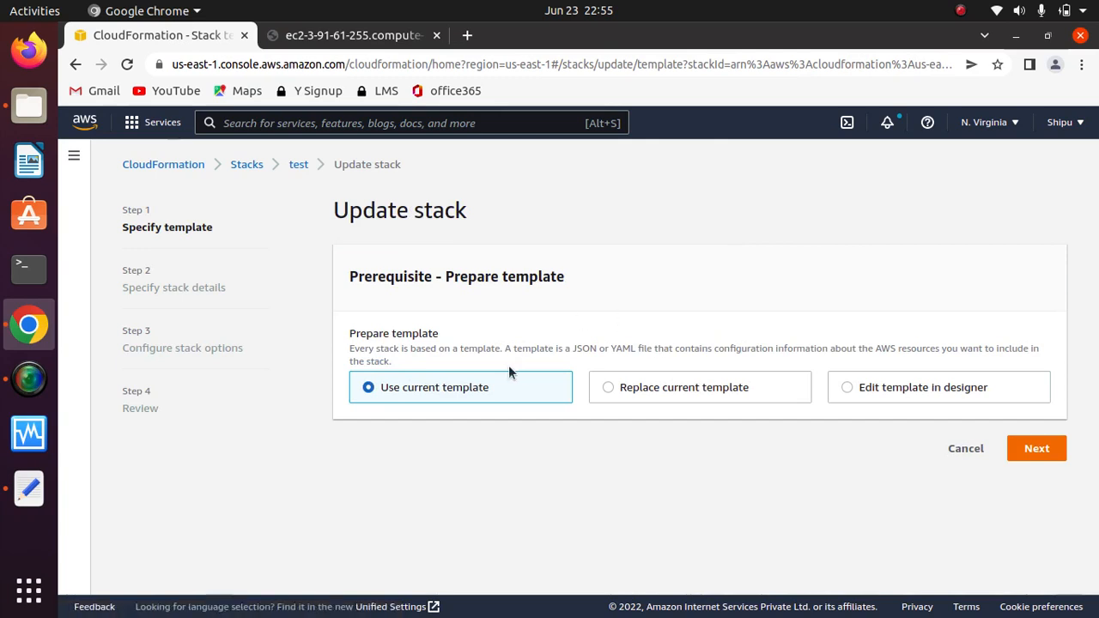
pyautogui.click(1030, 446)
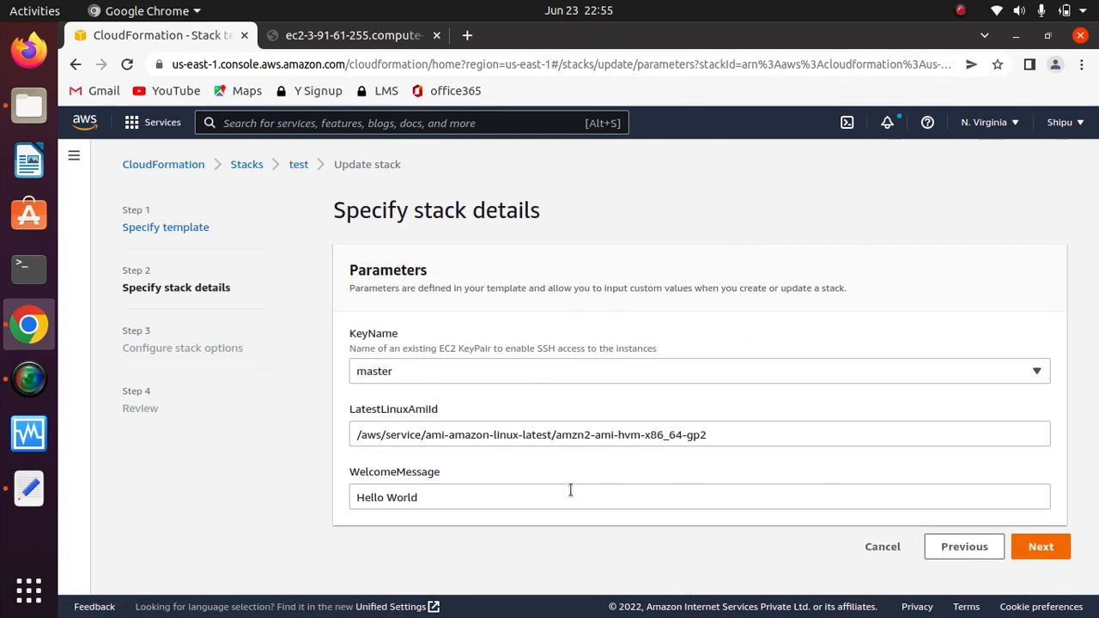
# Step: Set the WelcomeMessage parameter to "welcome to", followed by the person's first name and "cloud"
pyautogui.click(434, 497)
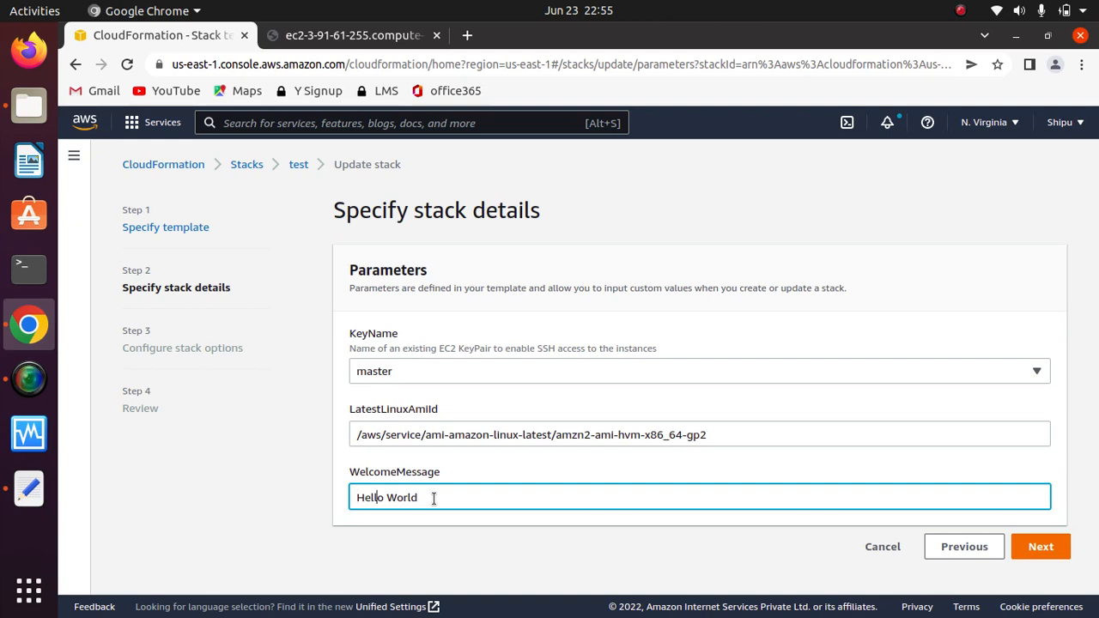
pyautogui.press('BackSpace')
pyautogui.press('BackSpace')
pyautogui.press('BackSpace')
pyautogui.press('BackSpace')
pyautogui.press('BackSpace')
pyautogui.press('BackSpace')
pyautogui.press('BackSpace')
pyautogui.press('BackSpace')
pyautogui.press('BackSpace')
pyautogui.write('welcome to harshal cloud')
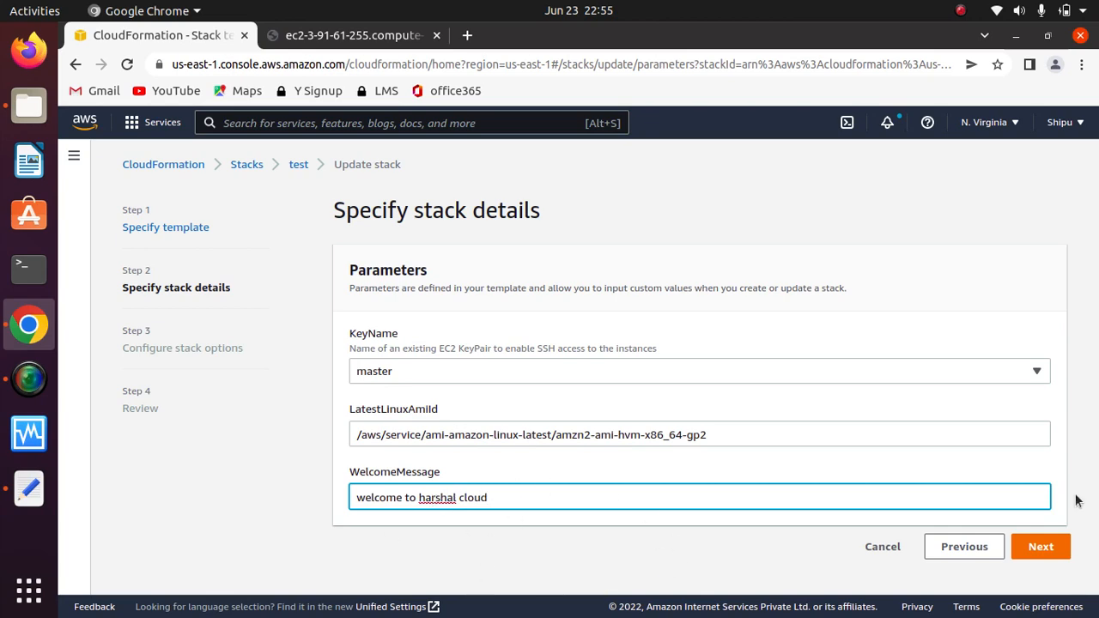
# Step: Accept the parameters and default stack options, and submit the test stack update from the review page
pyautogui.click(1046, 547)
pyautogui.moveTo(1093, 294); pyautogui.dragTo(1095, 548)
pyautogui.click(1030, 573)
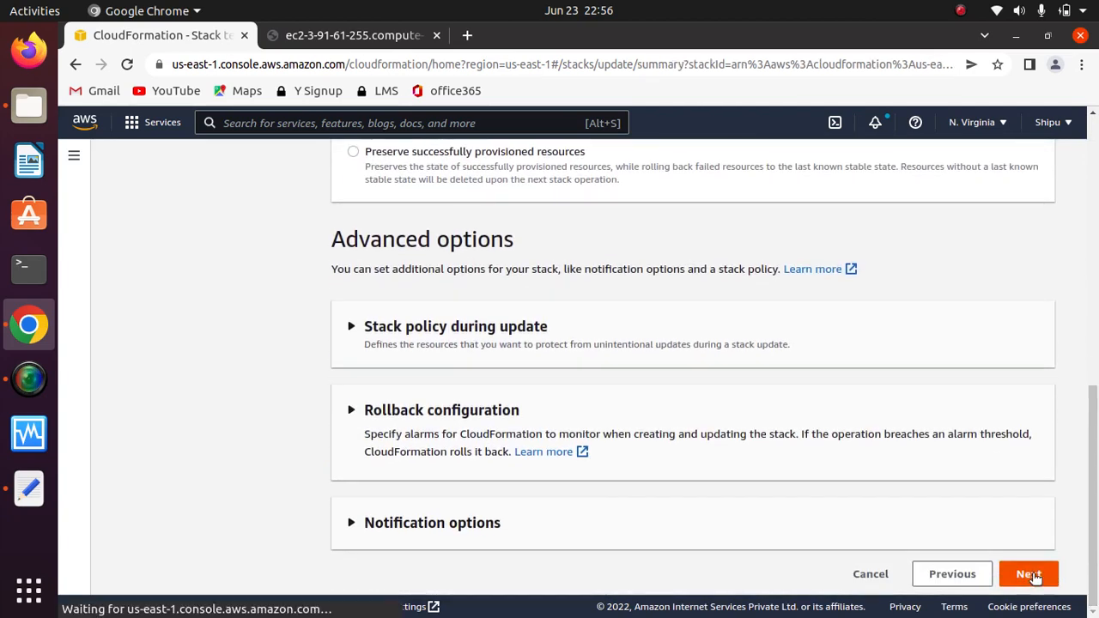
pyautogui.moveTo(1092, 244); pyautogui.dragTo(1093, 605)
pyautogui.click(1033, 575)
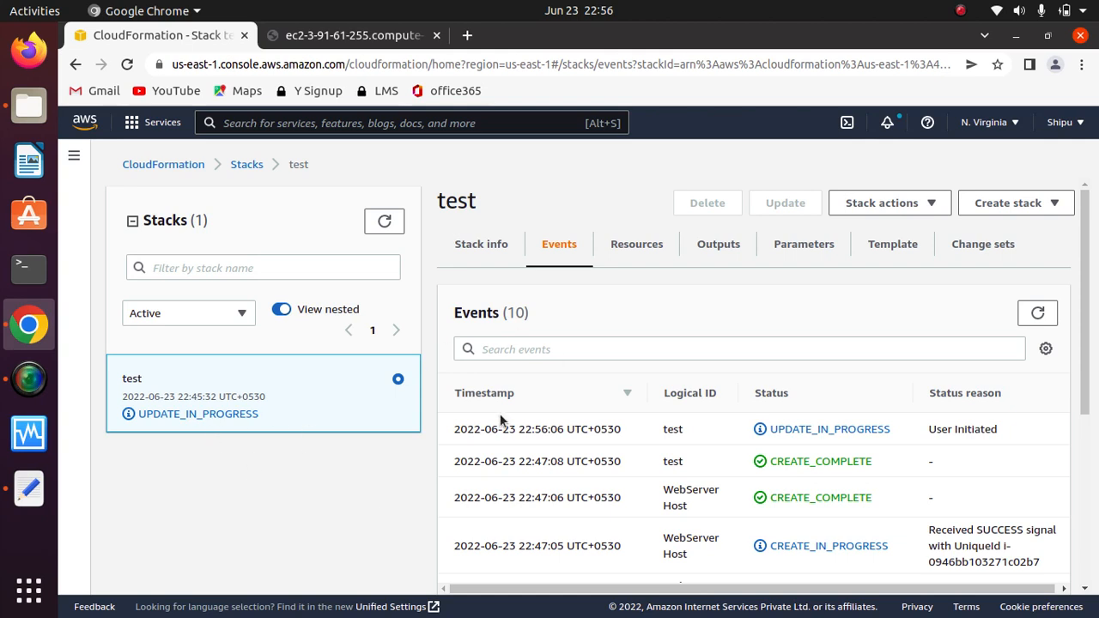
# Step: Refresh the test stack's events to check the update's progress, and open the stack's outputs
pyautogui.click(1033, 316)
pyautogui.click(1035, 314)
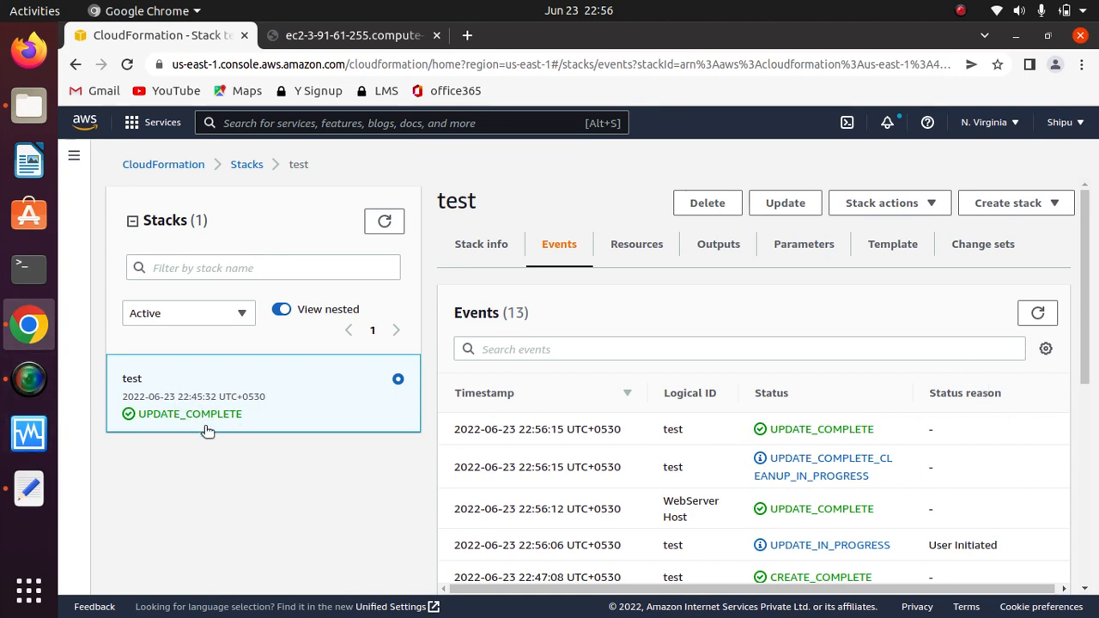
pyautogui.click(713, 249)
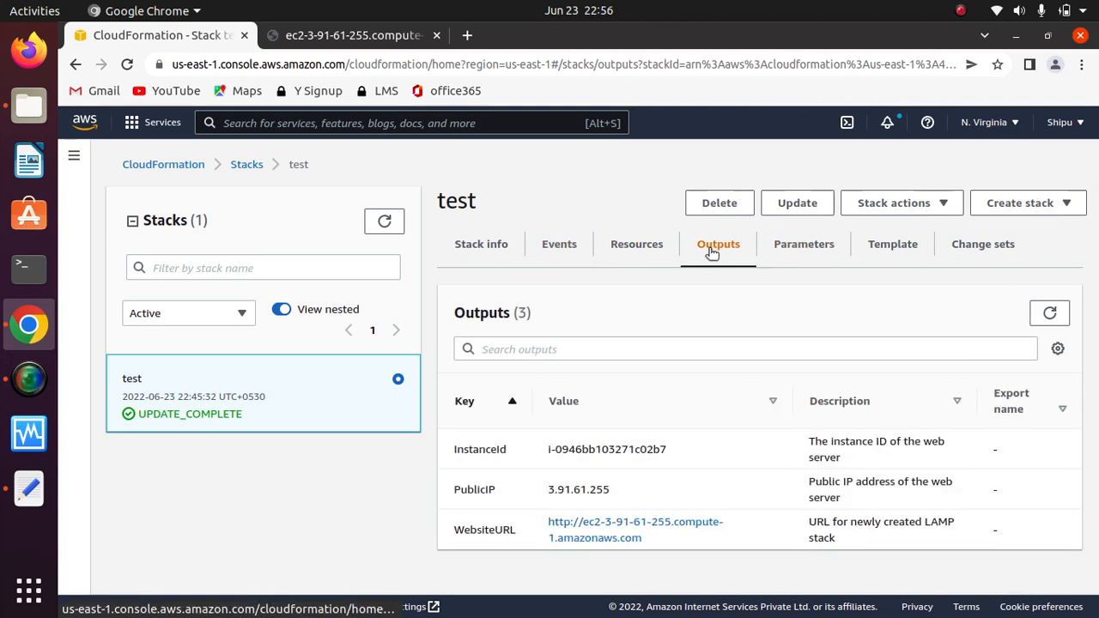
# Step: Reload the deployed web page several times to check its heading for the new welcome message, and close the page
pyautogui.click(352, 35)
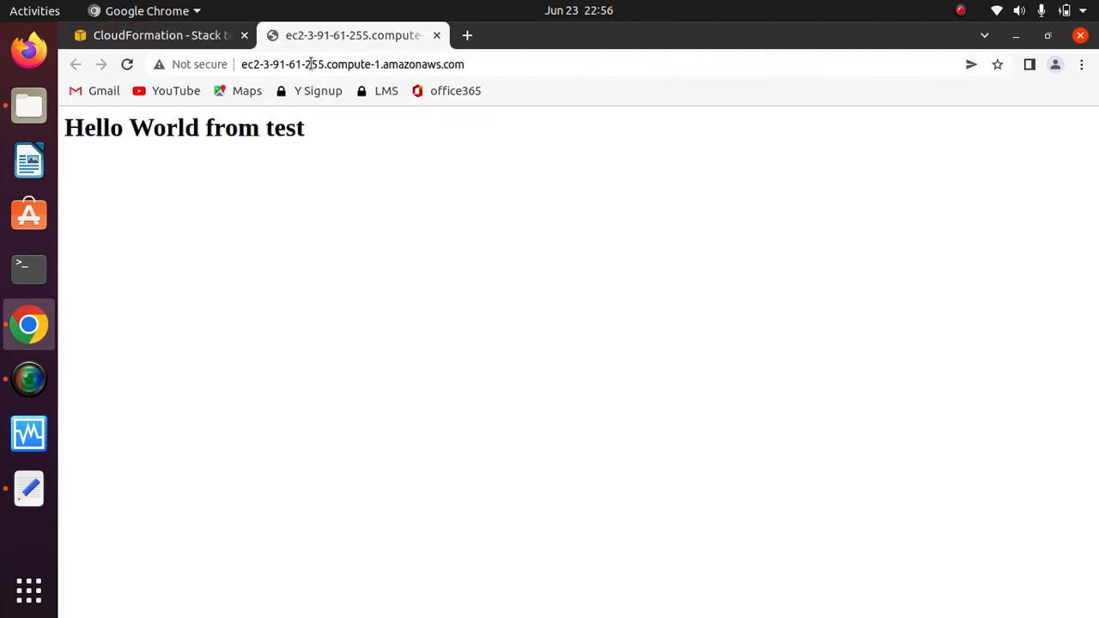
pyautogui.click(127, 65)
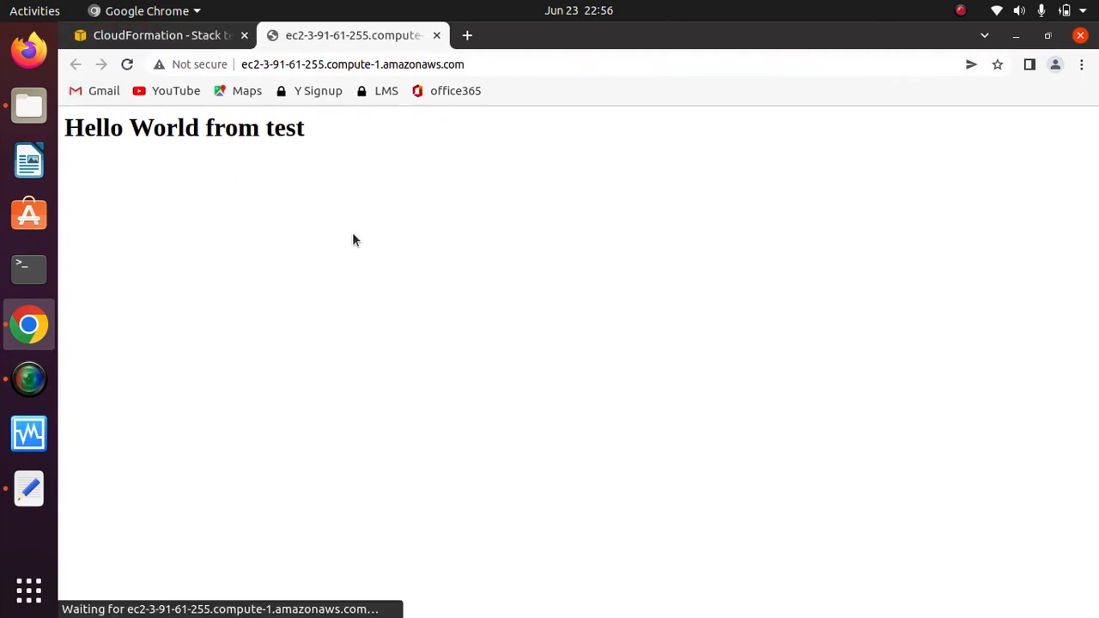
pyautogui.click(127, 65)
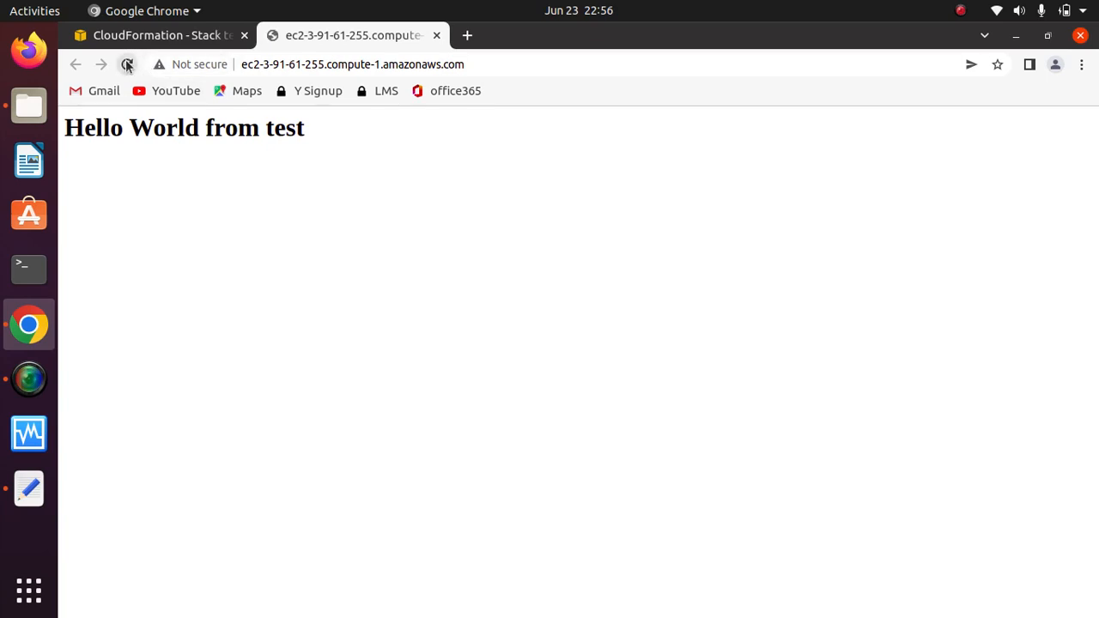
pyautogui.click(127, 71)
pyautogui.click(127, 72)
pyautogui.click(440, 40)
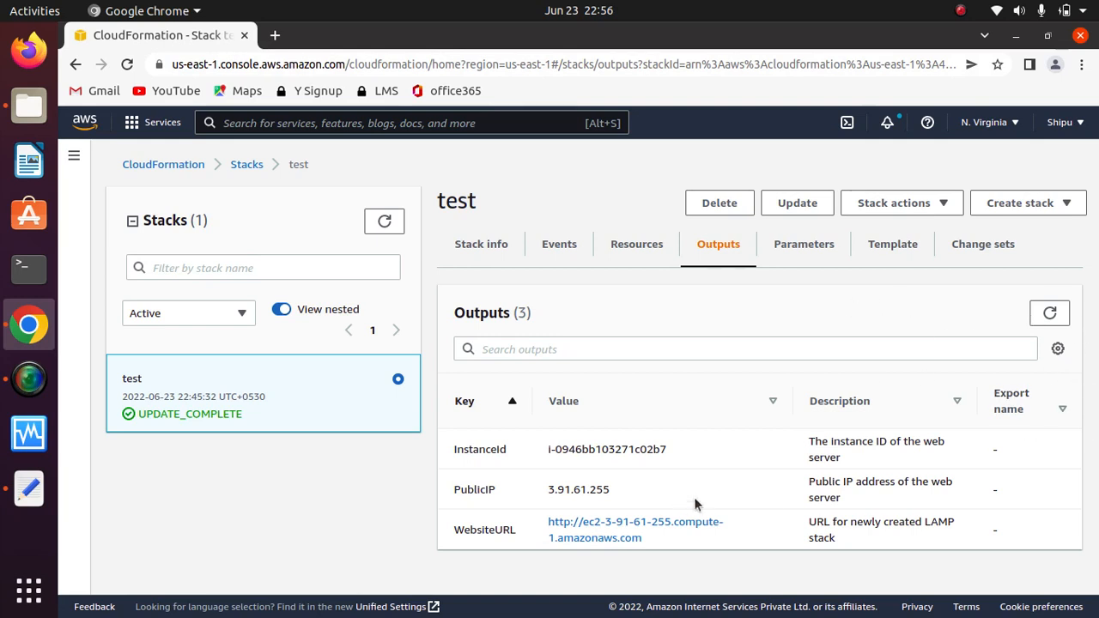
# Step: Reopen the website in a new tab from the WebsiteURL output and reload it repeatedly to check the heading
pyautogui.rightClick(592, 530)
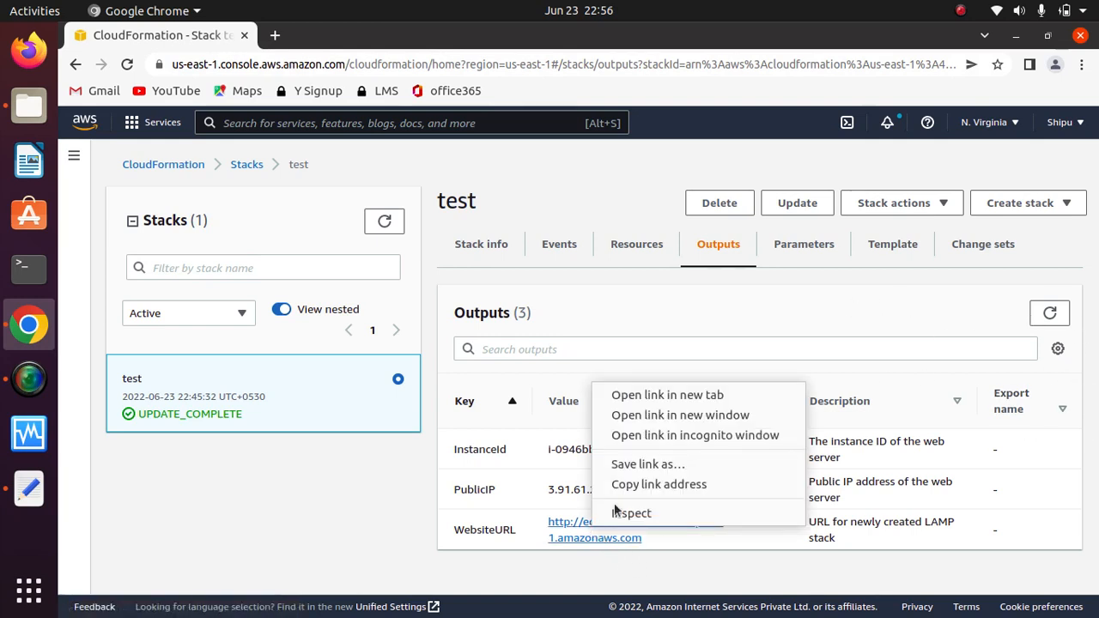
pyautogui.click(691, 397)
pyautogui.click(326, 39)
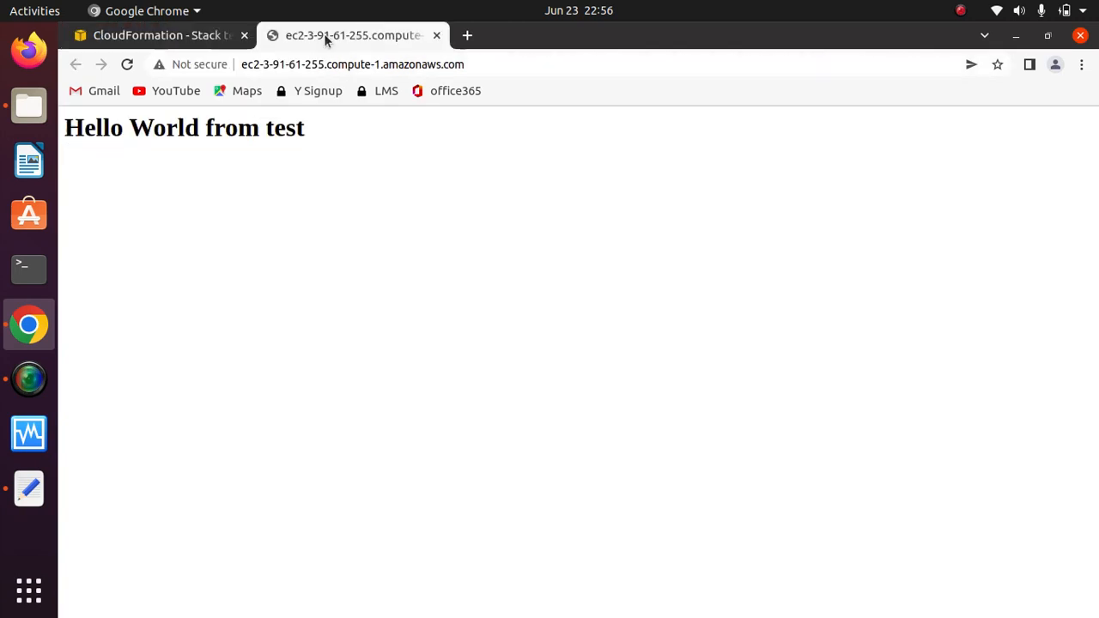
pyautogui.click(126, 65)
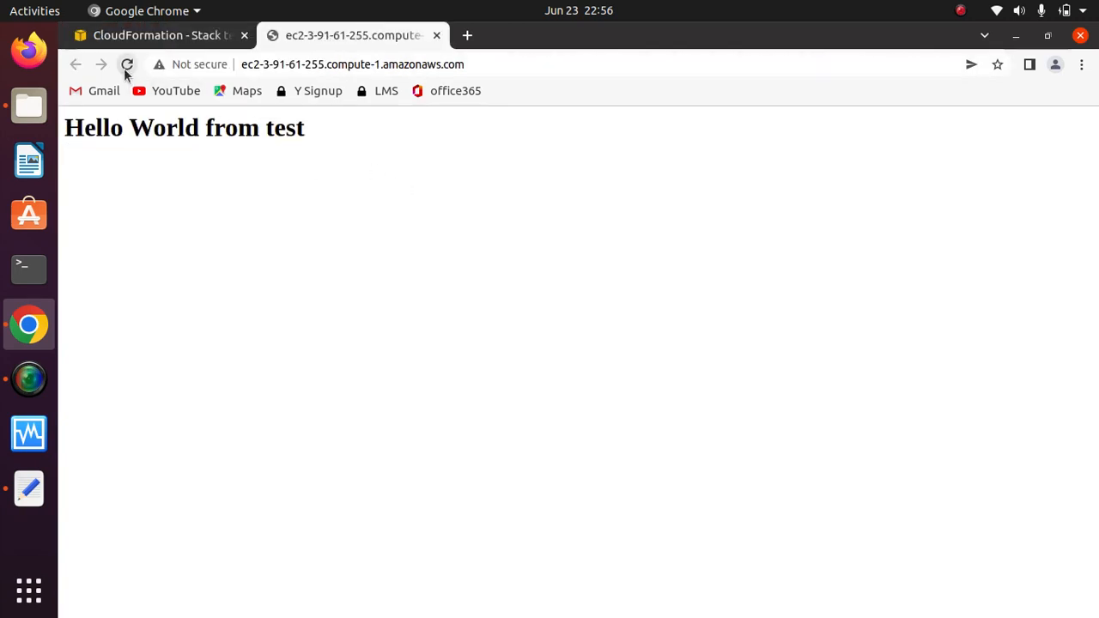
pyautogui.click(126, 65)
pyautogui.click(125, 68)
pyautogui.click(128, 67)
pyautogui.click(129, 69)
pyautogui.click(129, 68)
pyautogui.click(961, 10)
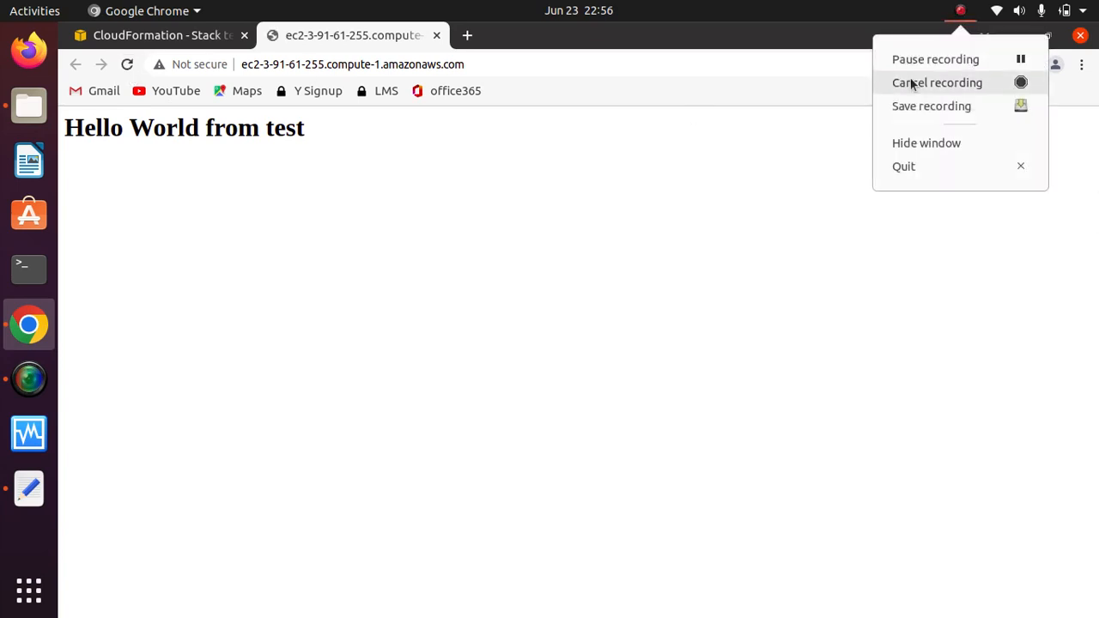
pyautogui.click(951, 58)
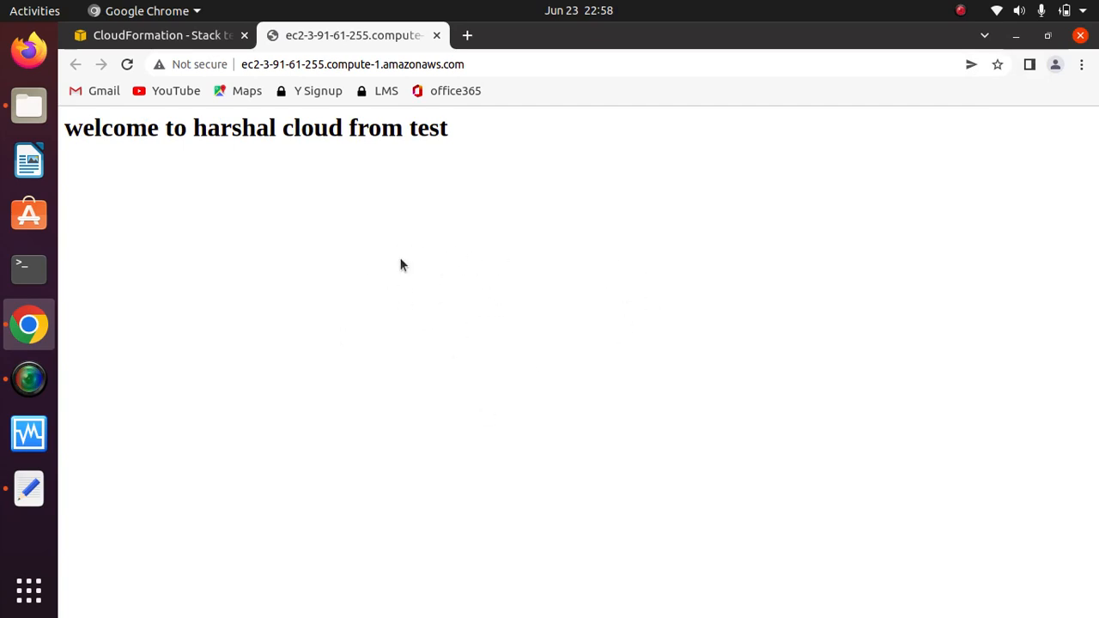
# Step: Examine the web page's heading for the new welcome message and the stack name
pyautogui.moveTo(480, 148); pyautogui.dragTo(63, 119)
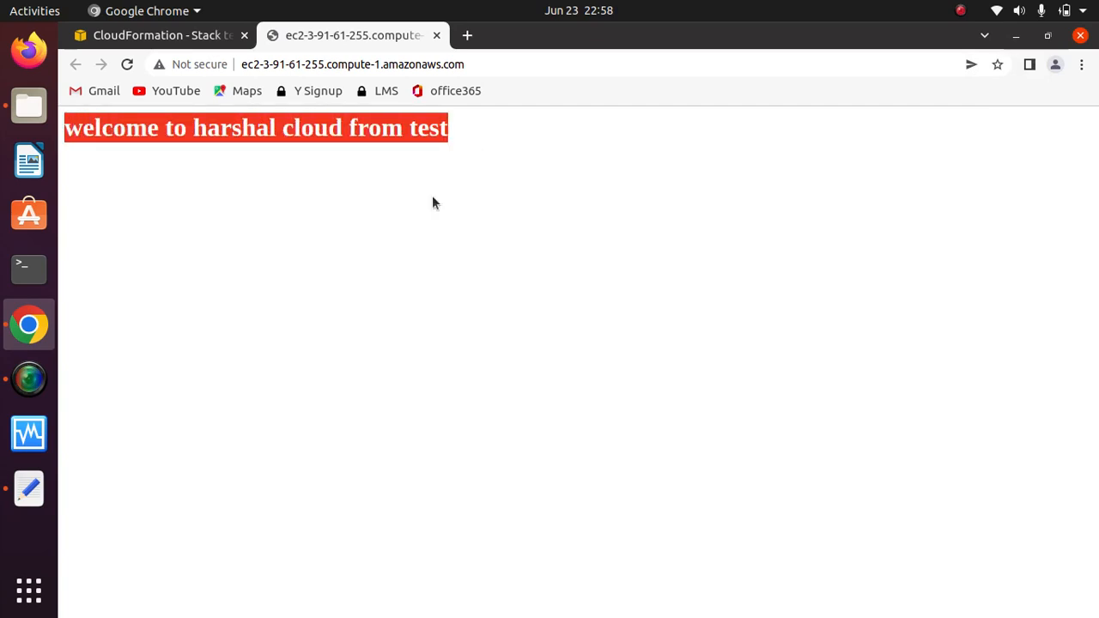
pyautogui.click(241, 175)
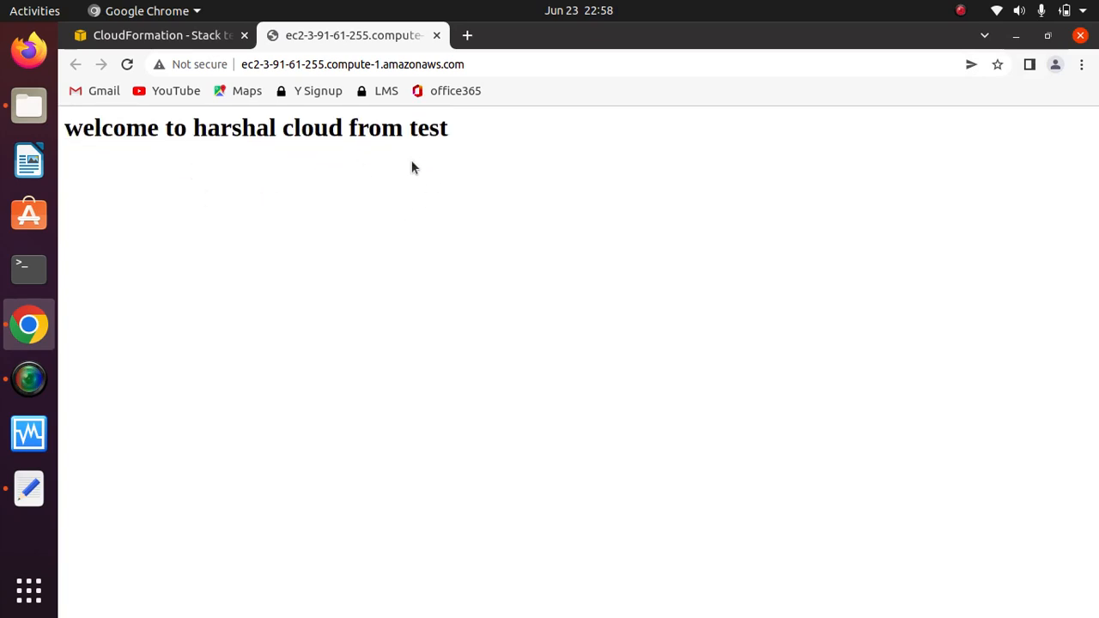
pyautogui.moveTo(459, 154); pyautogui.dragTo(54, 143)
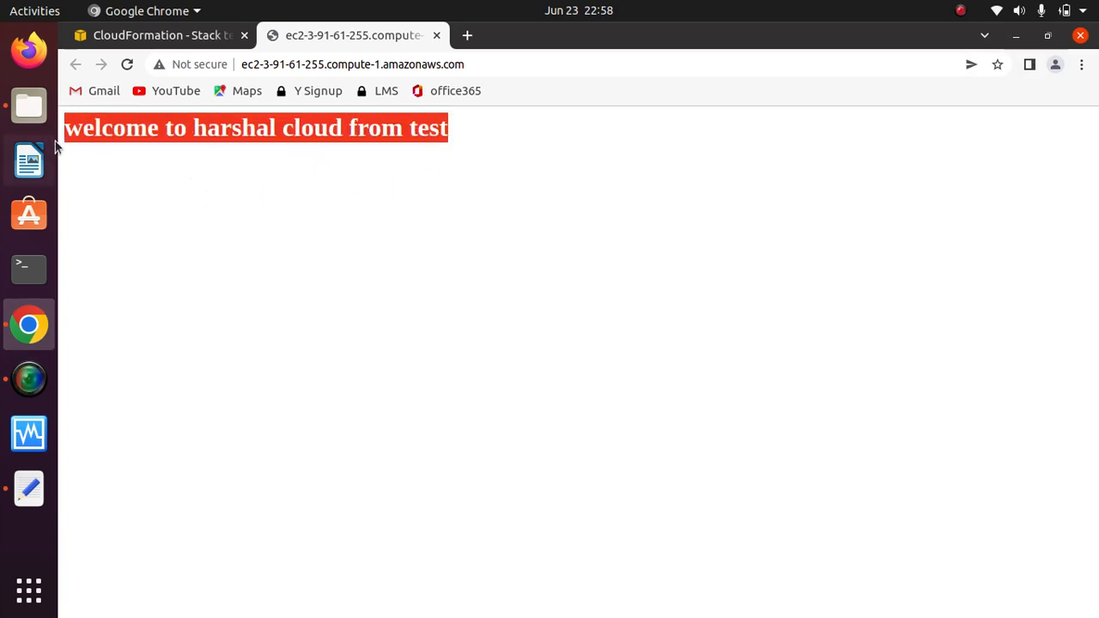
pyautogui.click(372, 168)
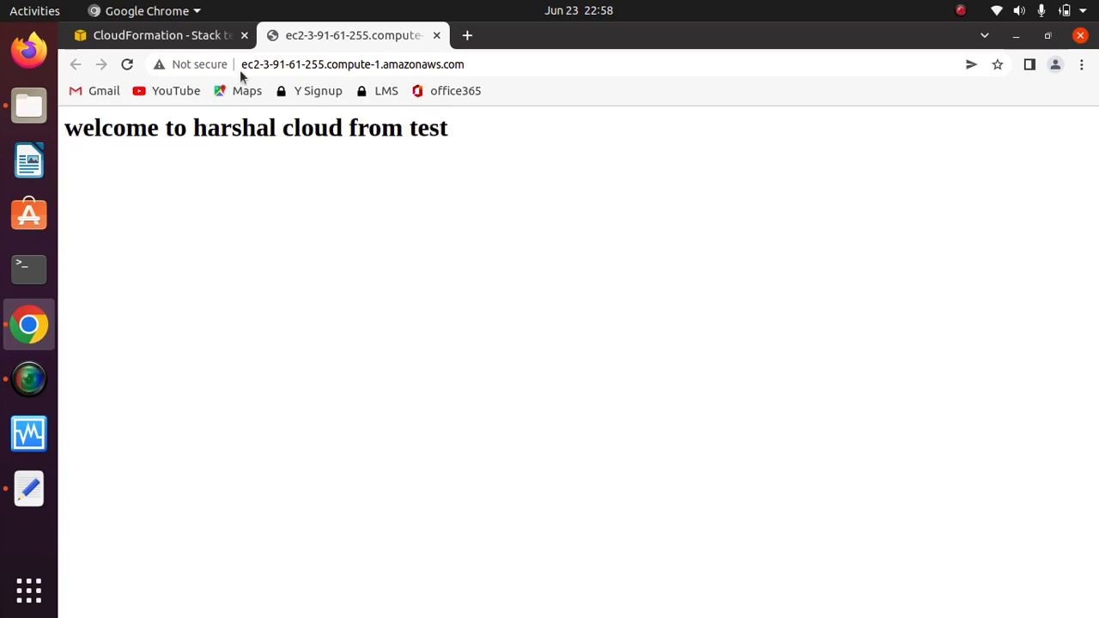
# Step: Return to the CloudFormation console, delete the test stack, and dismiss the deletion notice
pyautogui.click(184, 35)
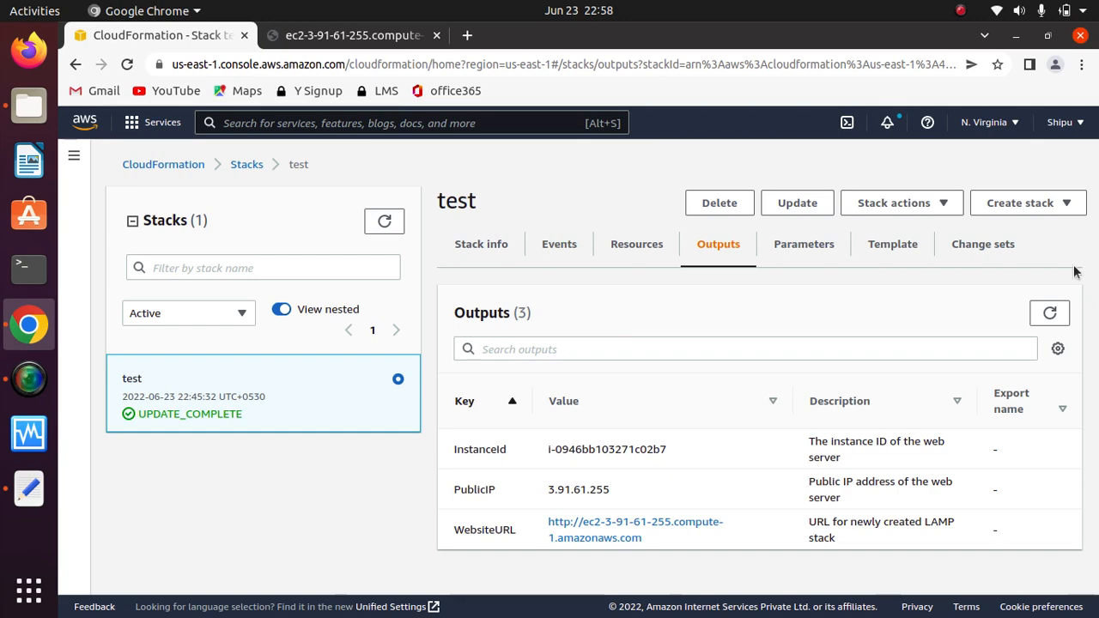
pyautogui.click(697, 212)
pyautogui.click(795, 434)
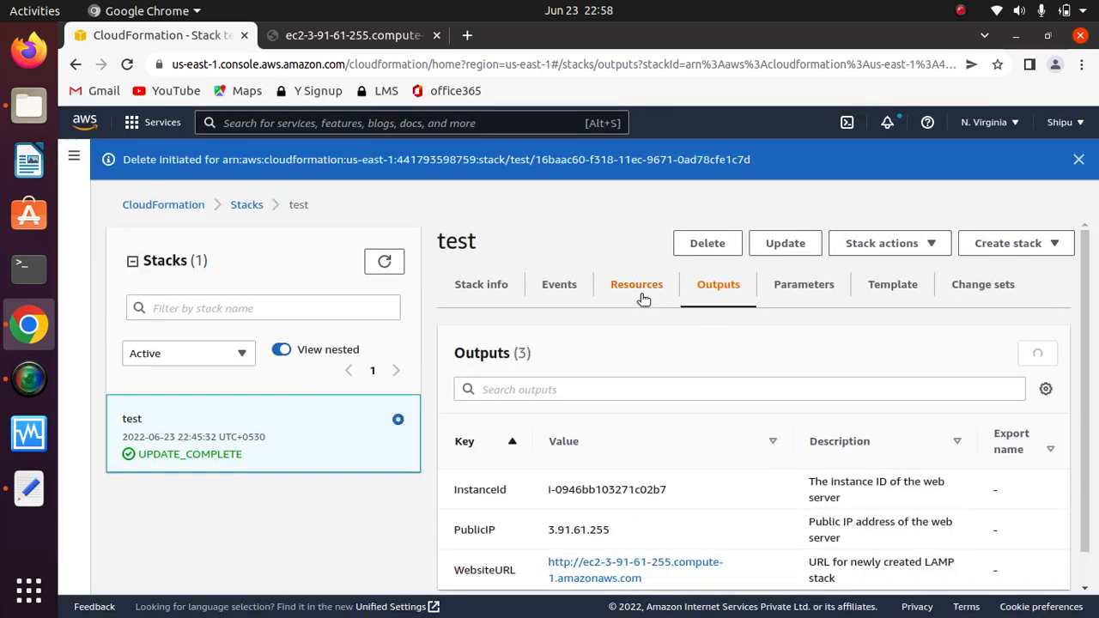
pyautogui.click(1079, 160)
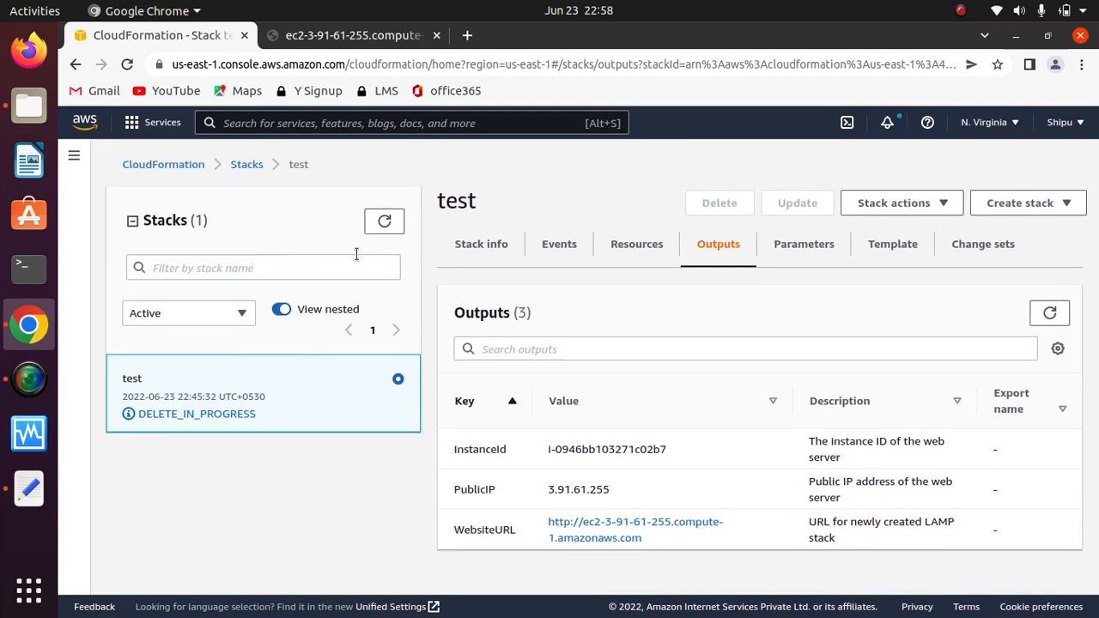
# Step: Refresh the stacks list repeatedly to check the deletion status of the test stack
pyautogui.click(387, 223)
pyautogui.click(381, 225)
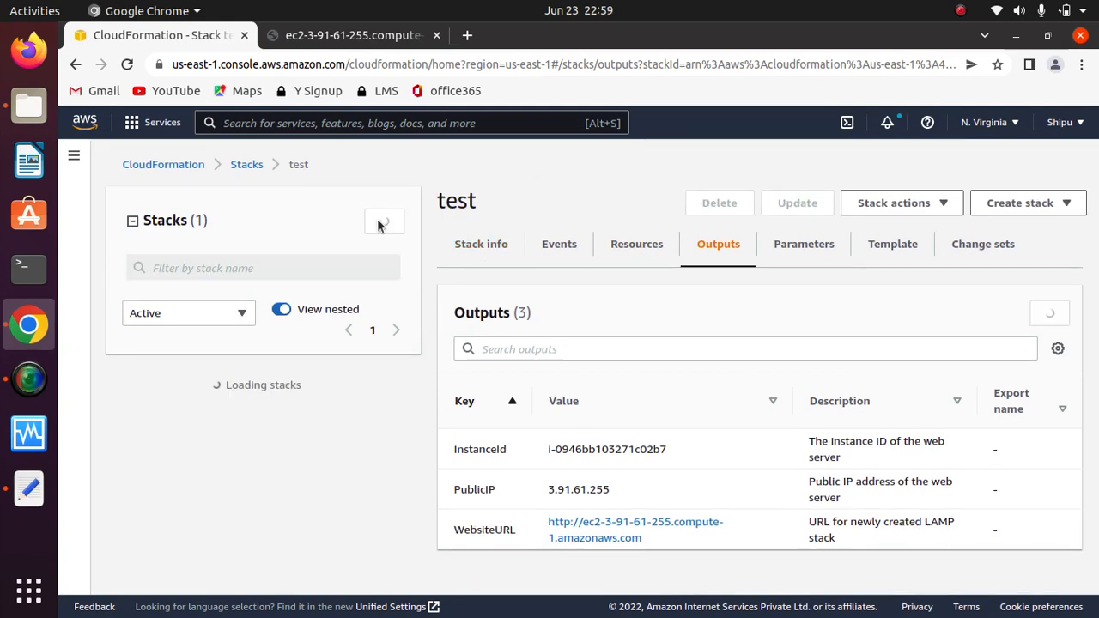
pyautogui.click(894, 202)
pyautogui.press('Escape')
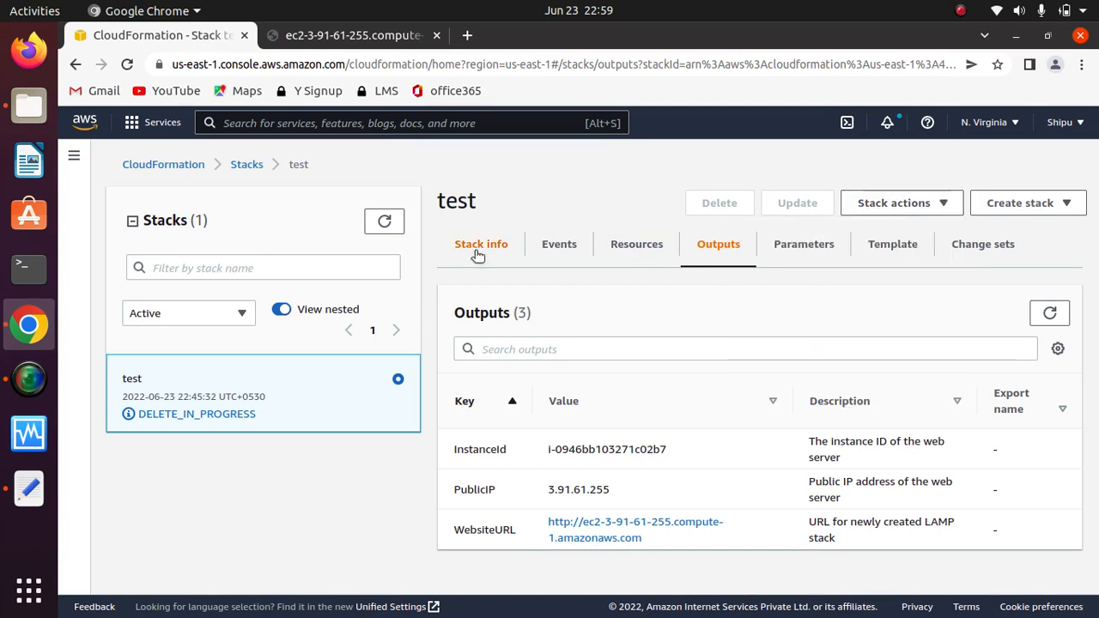
pyautogui.click(384, 221)
pyautogui.click(384, 222)
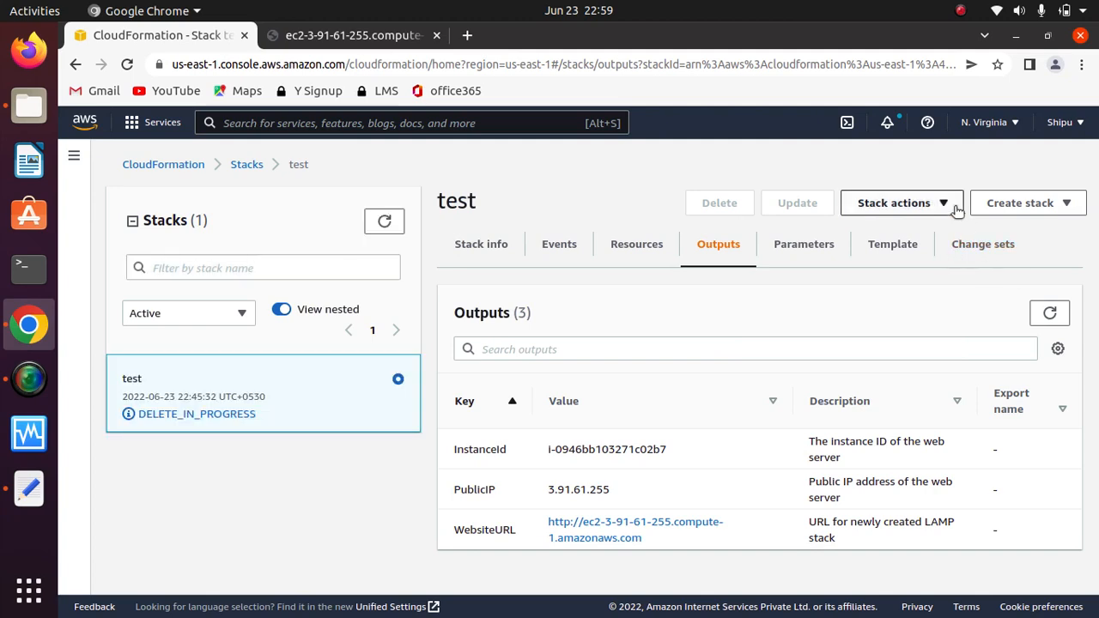
# Step: Start creating a stack with new resources (standard) and upload 18-stack-policies.yml as its template file
pyautogui.click(892, 204)
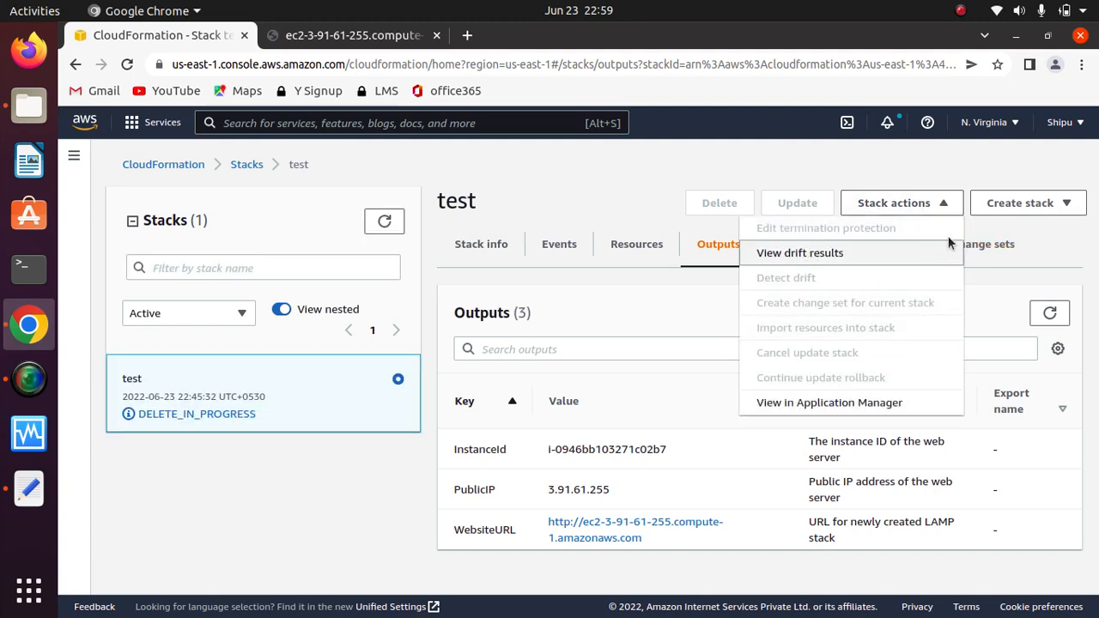
pyautogui.click(1013, 205)
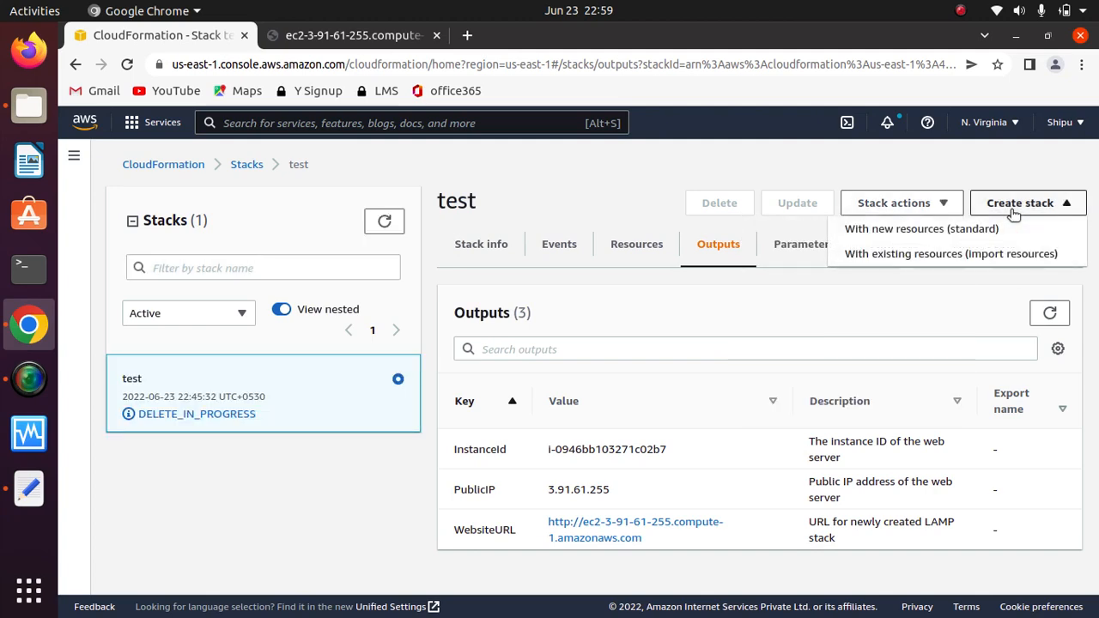
pyautogui.click(898, 236)
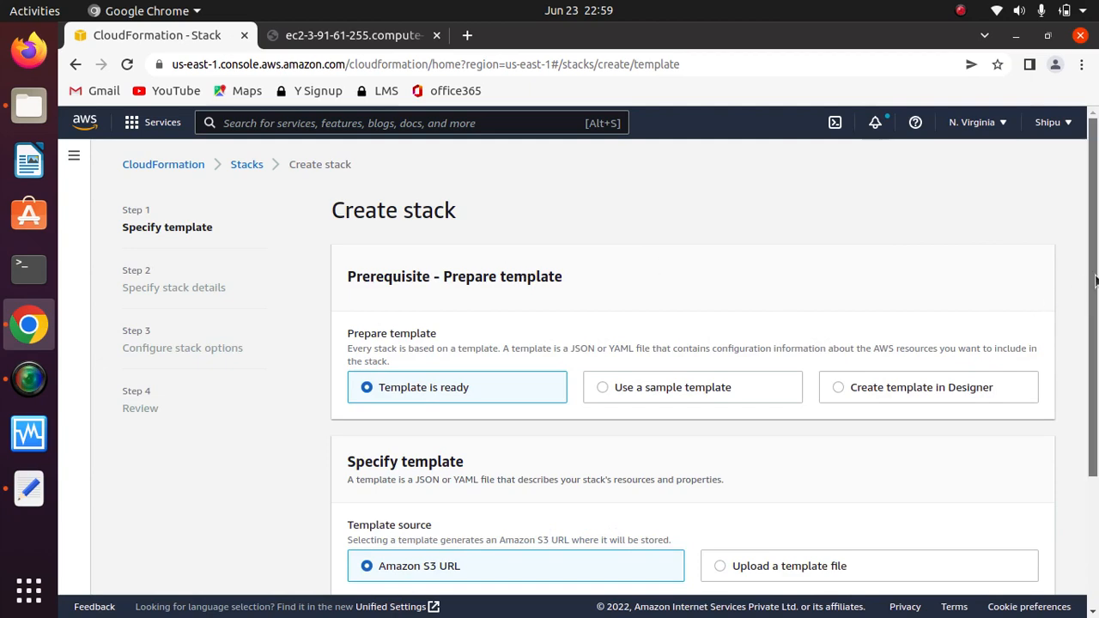
pyautogui.scroll(-3, 613, 275)
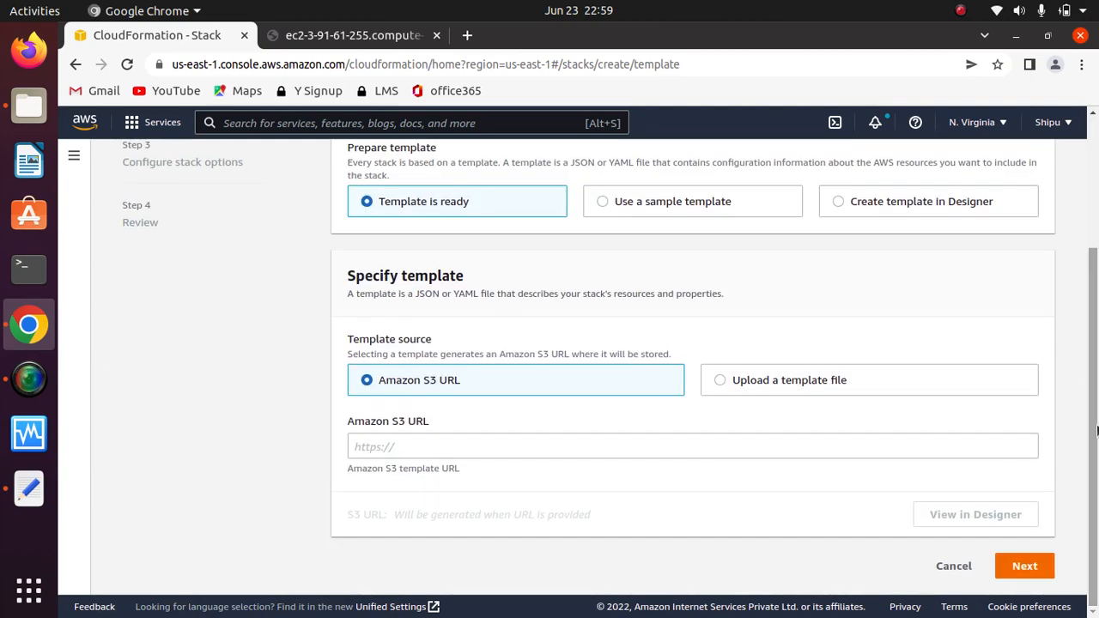
pyautogui.click(806, 380)
pyautogui.click(447, 445)
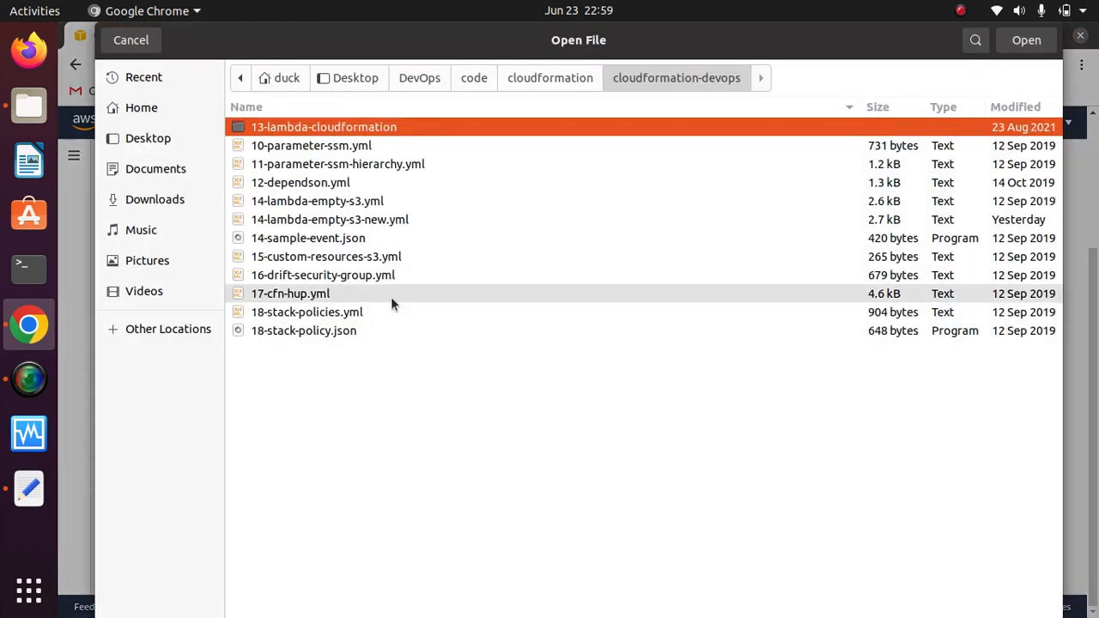
pyautogui.click(296, 312)
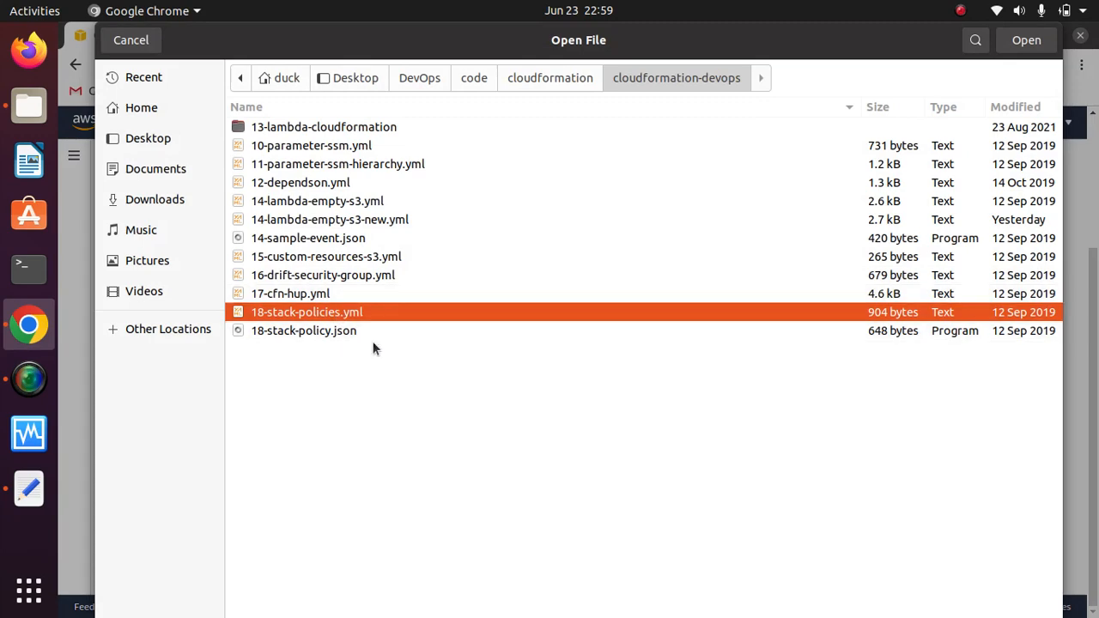
pyautogui.click(1026, 39)
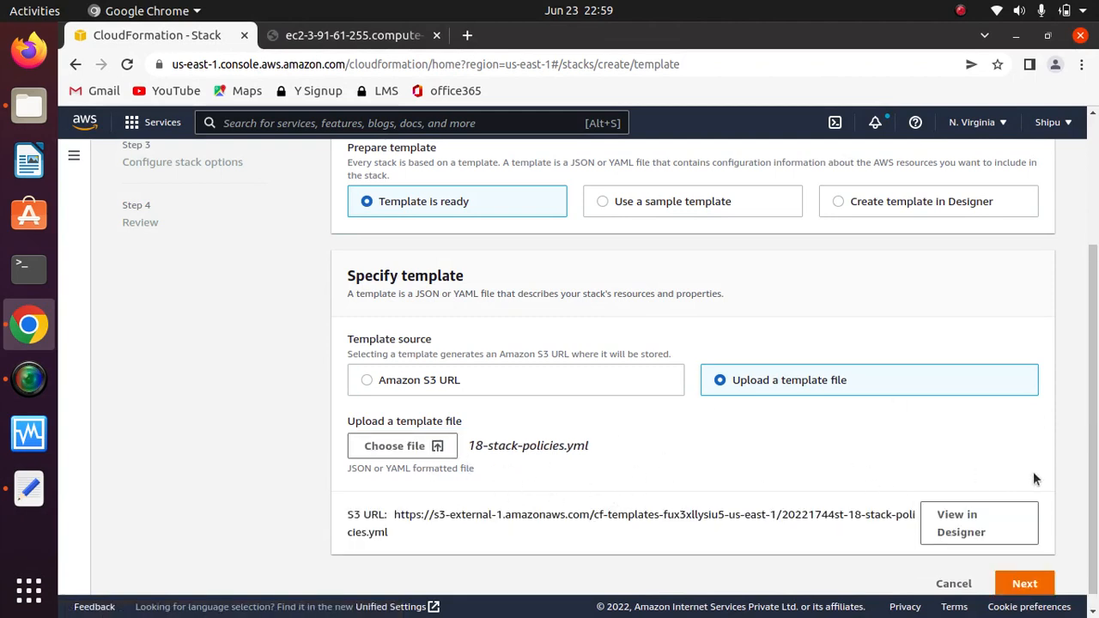
pyautogui.scroll(-1, 1096, 500)
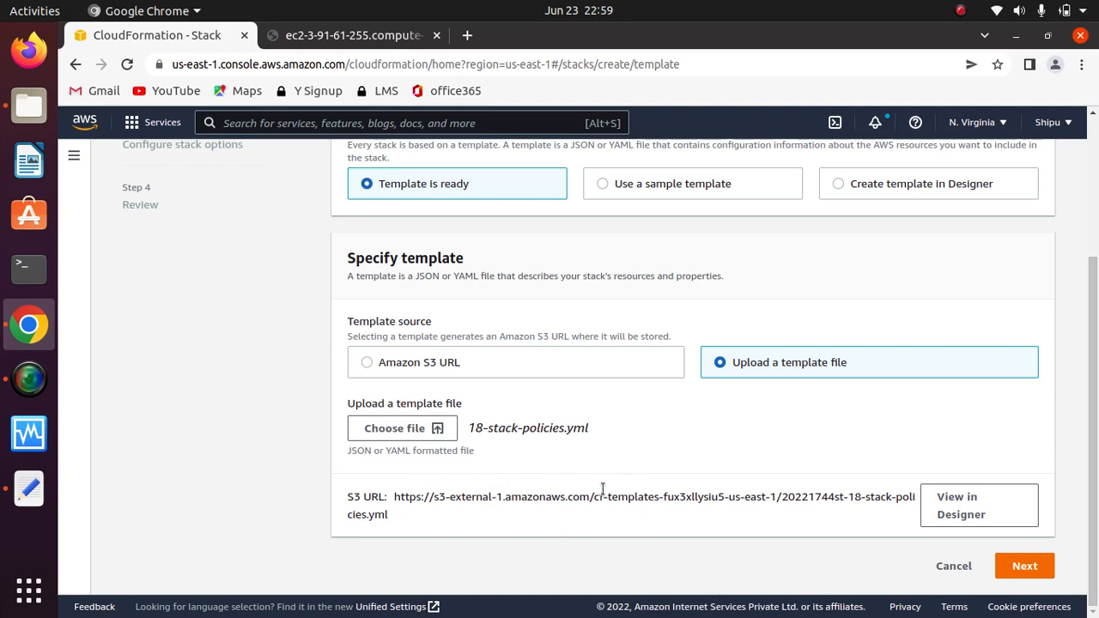
pyautogui.click(1024, 566)
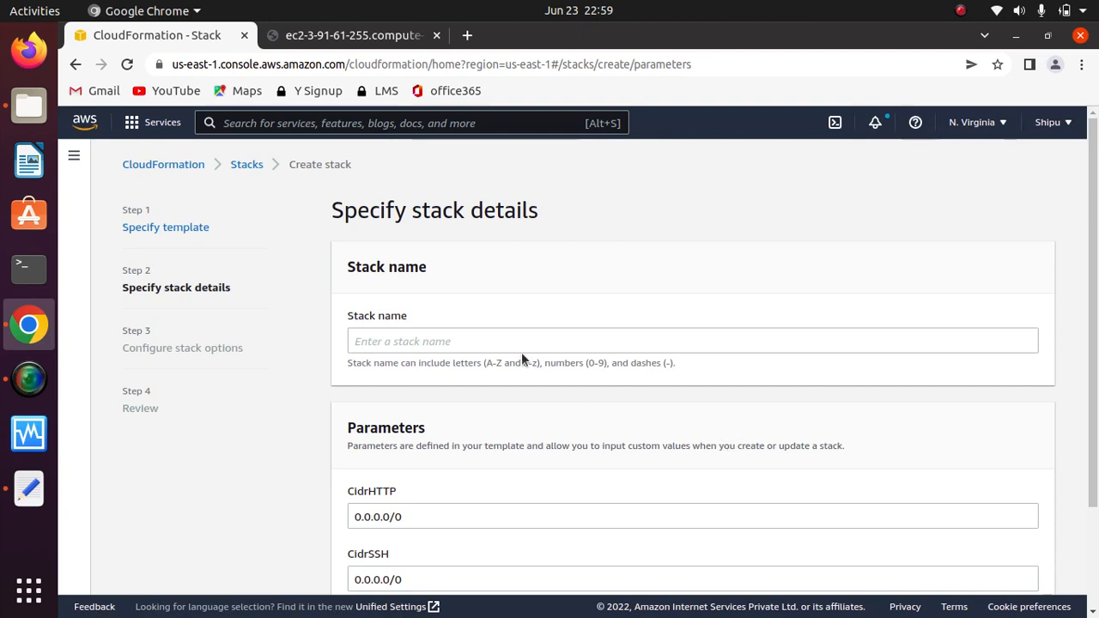
# Step: Name the stack test, choose vpc-0c7d3017fe2ed2b37 as its VPCId, and continue to the stack options
pyautogui.click(498, 342)
pyautogui.write('test')
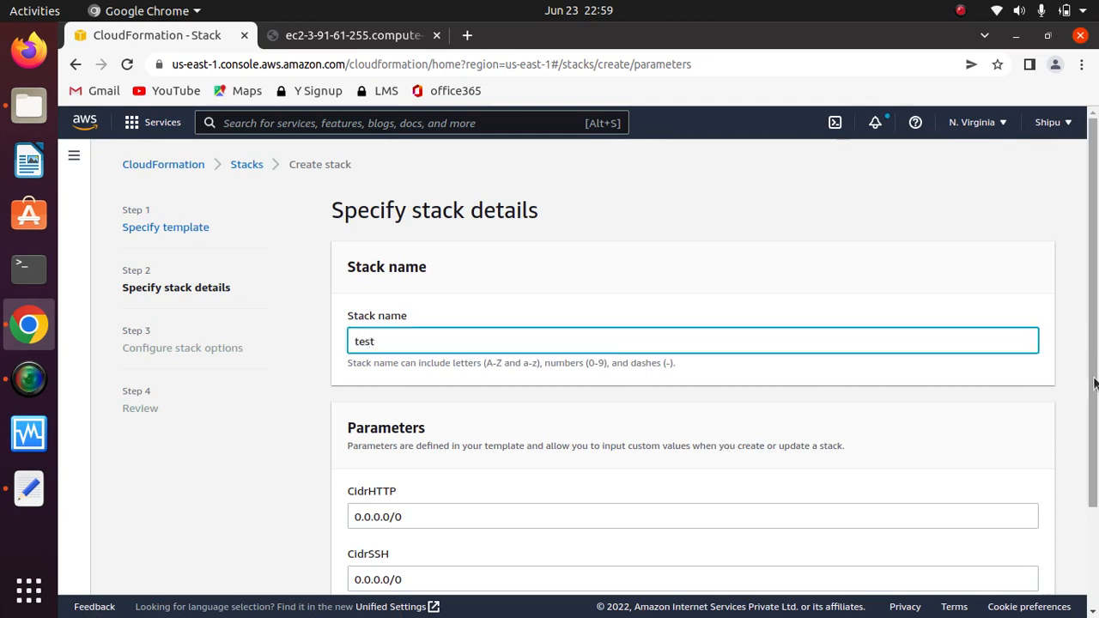
pyautogui.scroll(-3, 1091, 369)
pyautogui.click(604, 519)
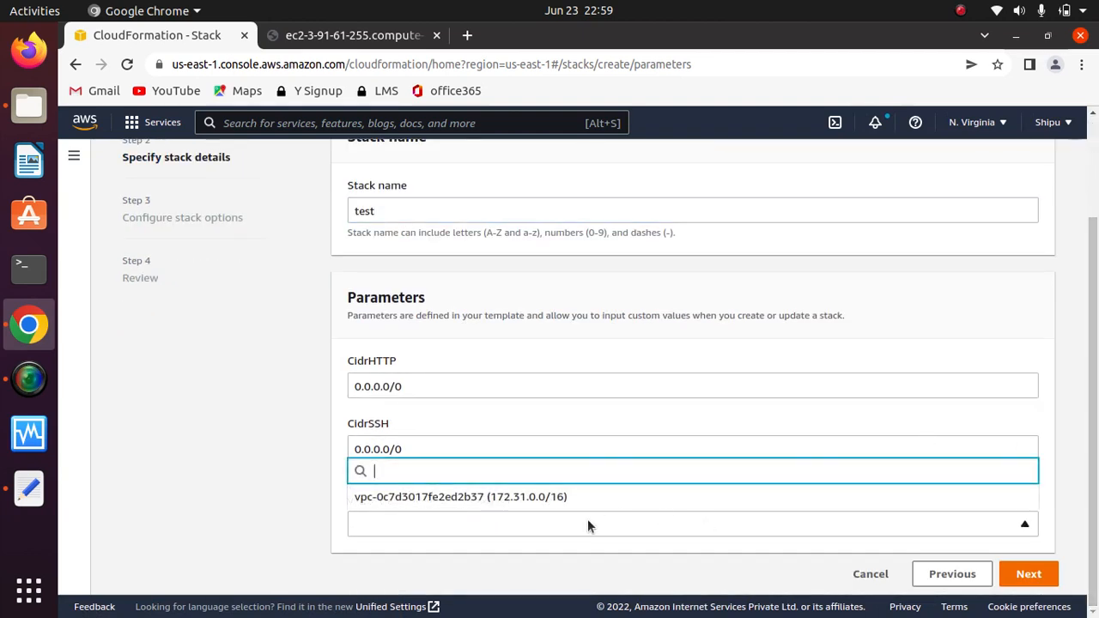
pyautogui.click(438, 501)
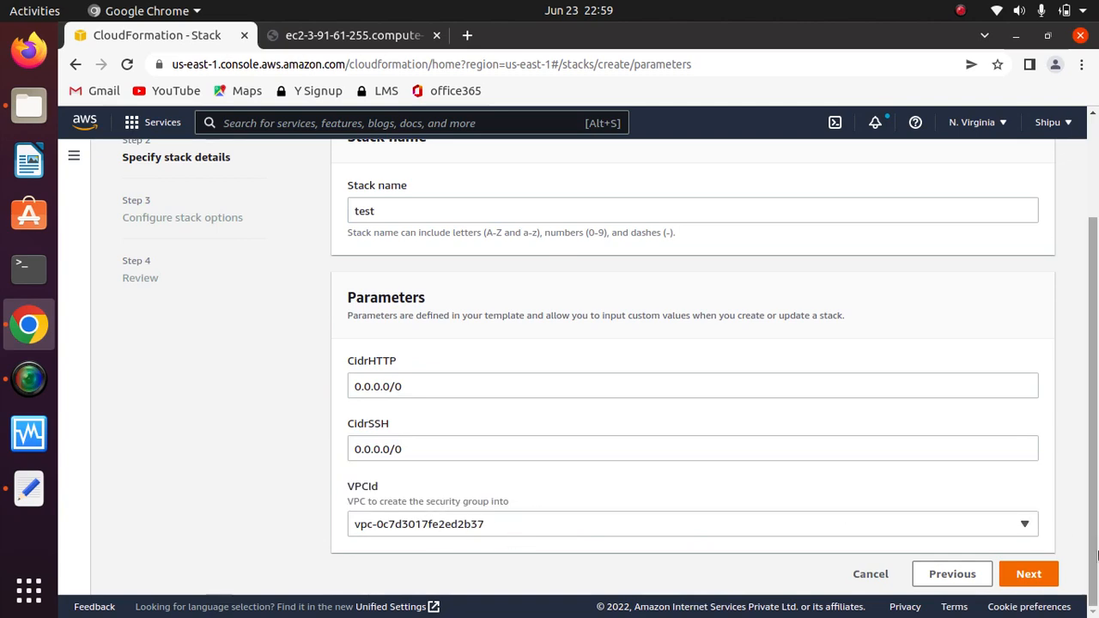
pyautogui.click(1033, 573)
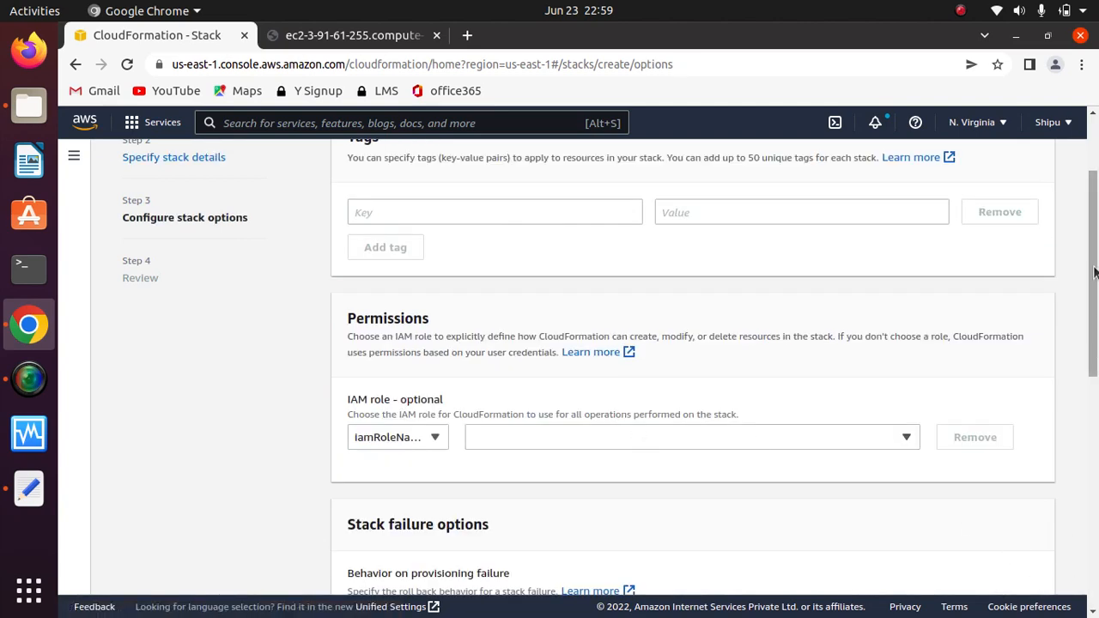
# Step: Upload 18-stack-policy.json as the stack policy in the advanced options and proceed to the review
pyautogui.scroll(-5, 1093, 272)
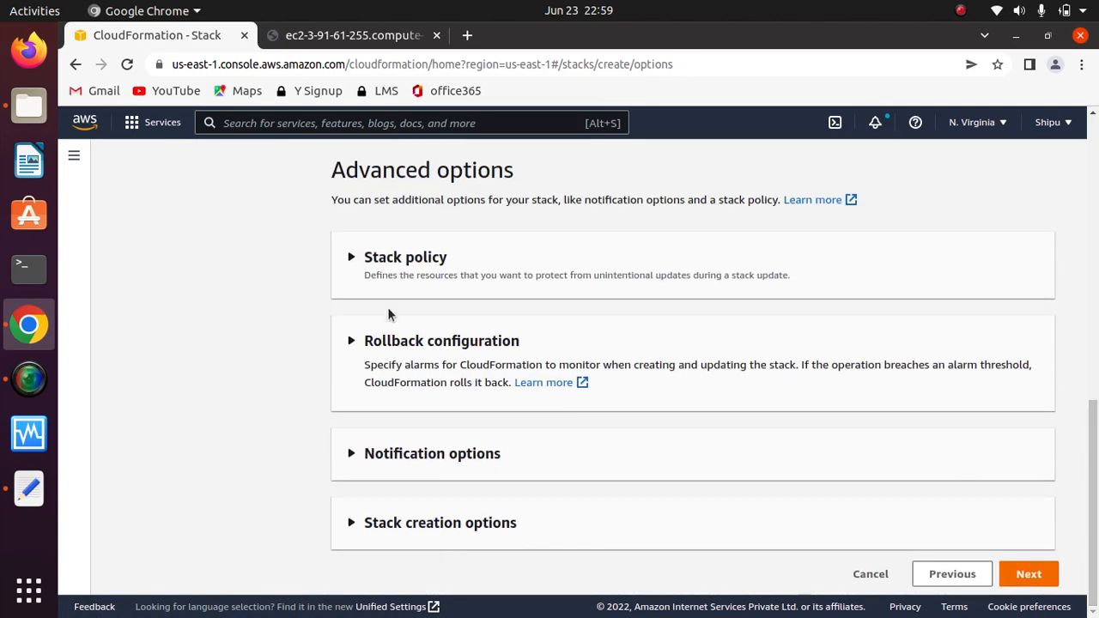
pyautogui.click(358, 267)
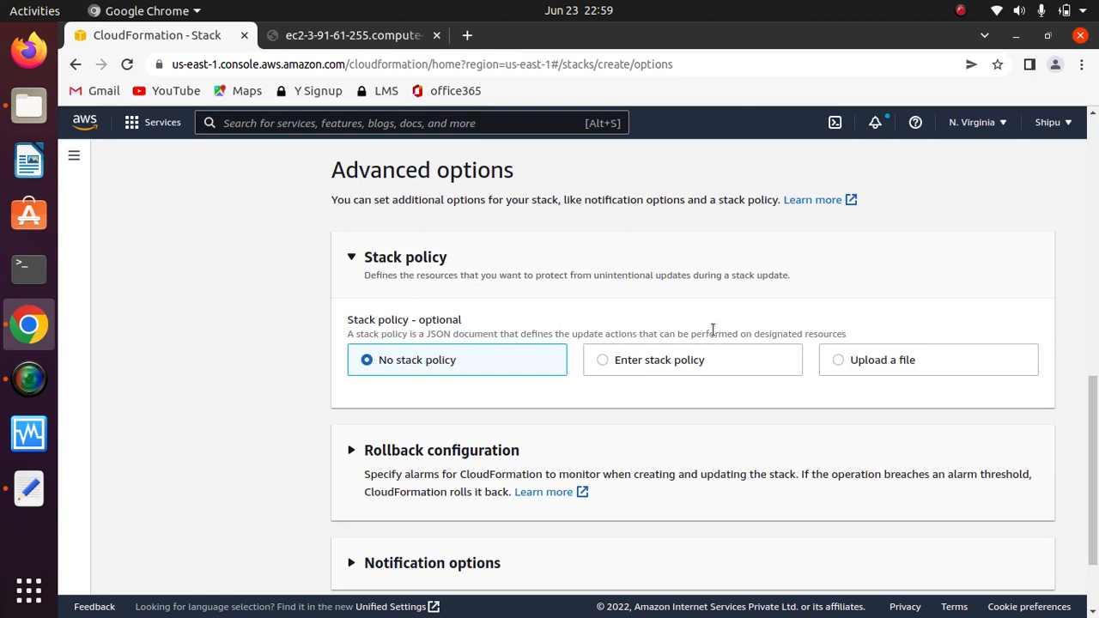
pyautogui.click(904, 364)
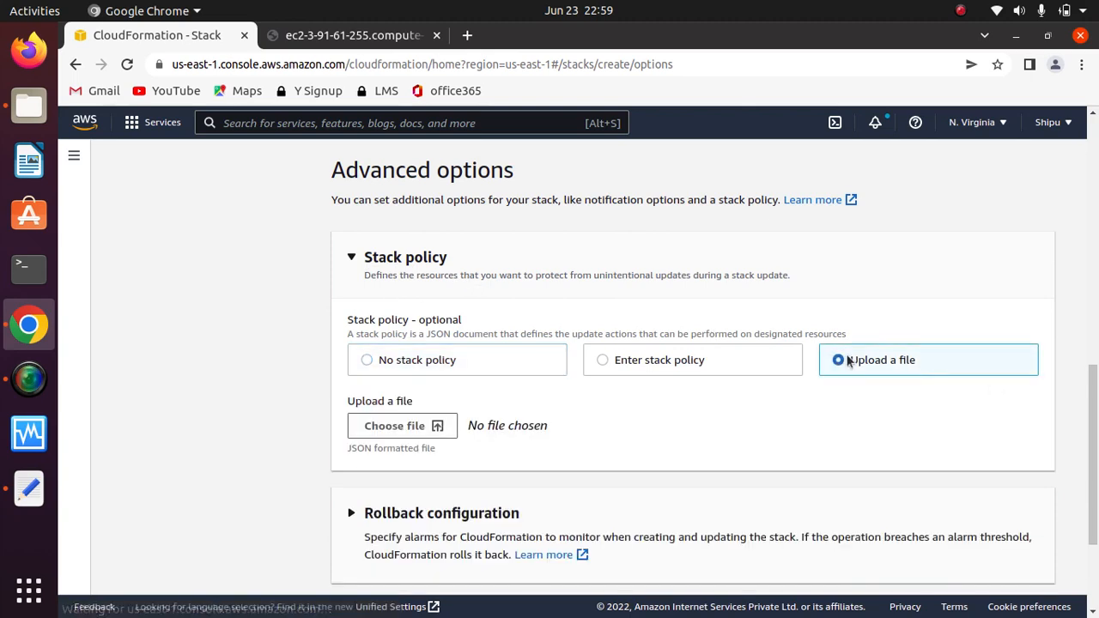
pyautogui.click(426, 426)
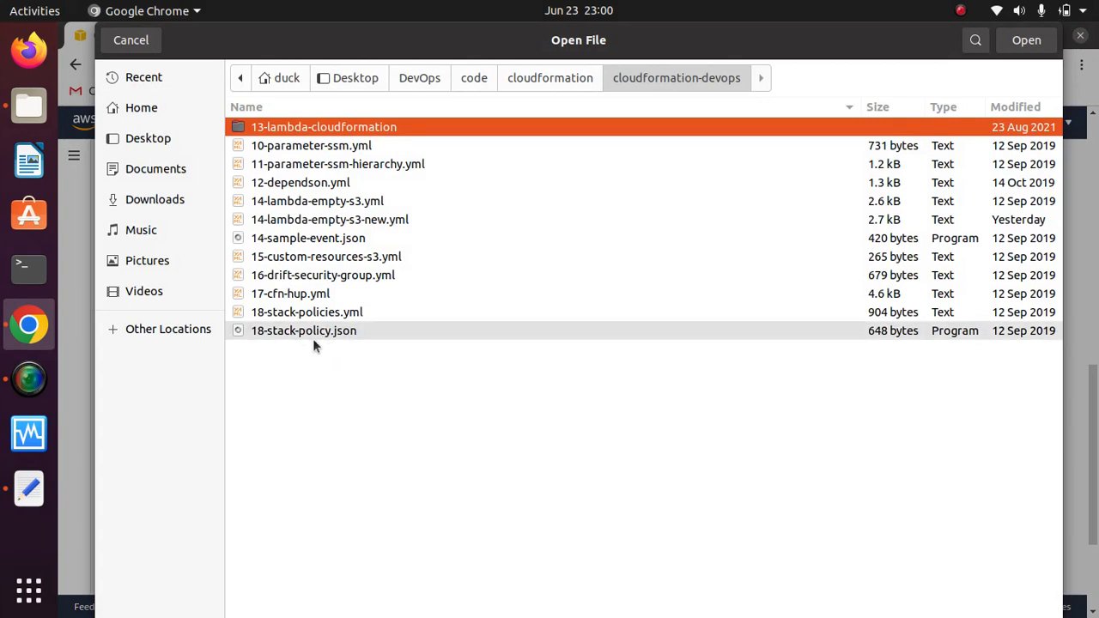
pyautogui.click(282, 332)
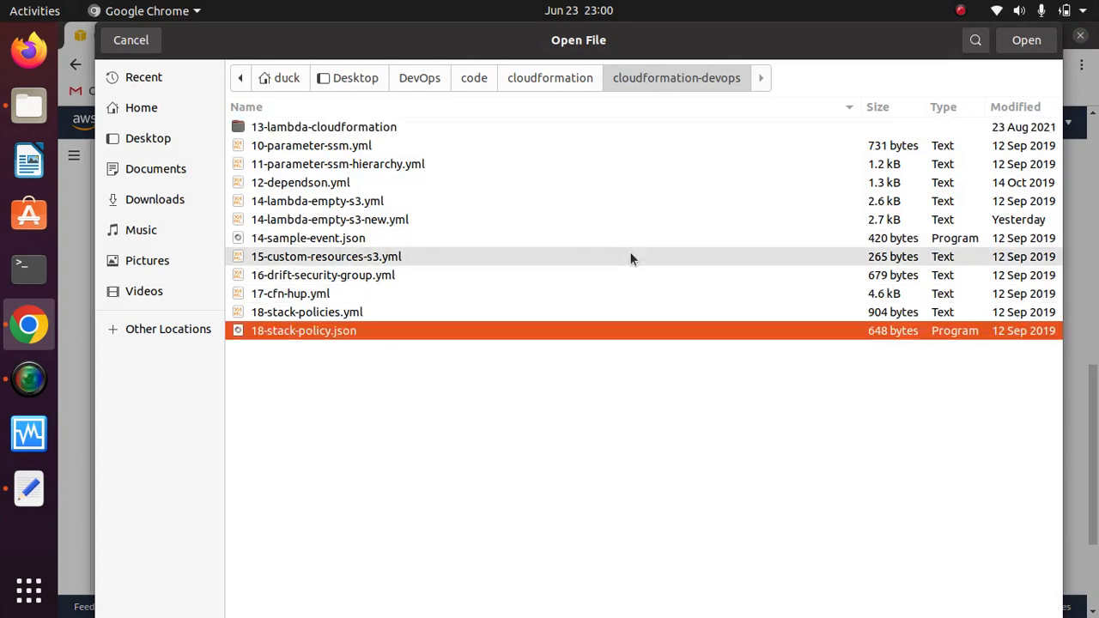
pyautogui.click(1026, 40)
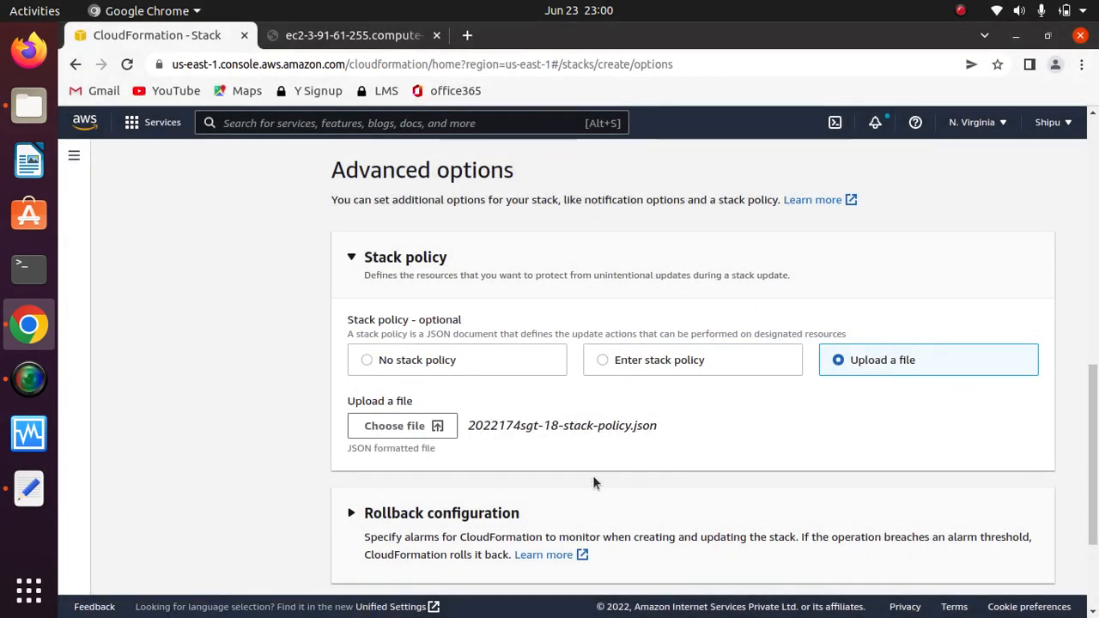
pyautogui.scroll(-4, 1091, 415)
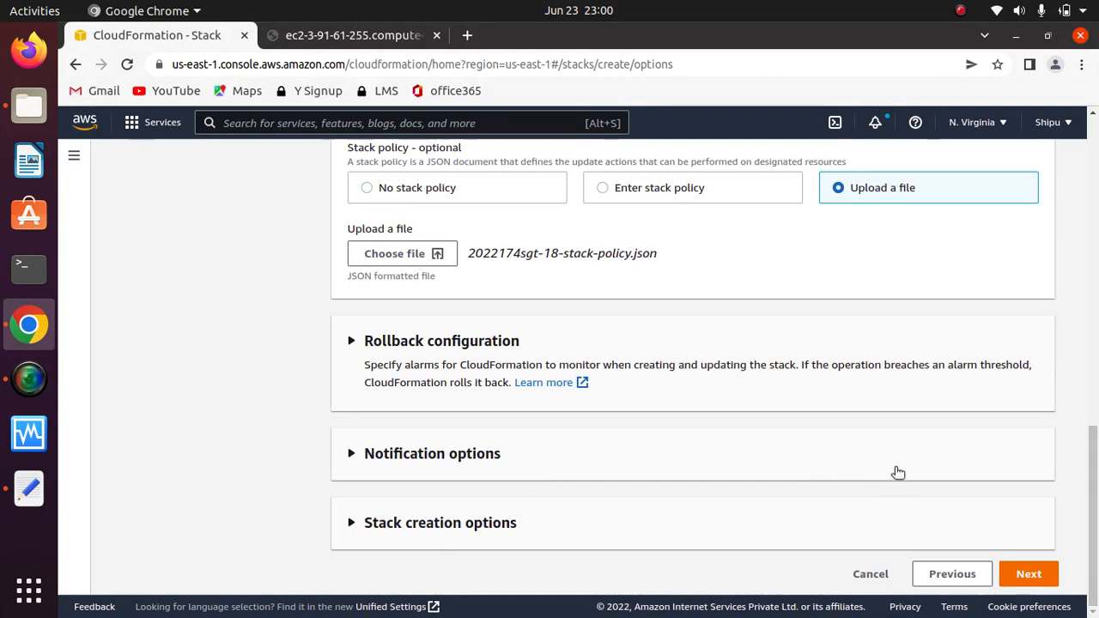
pyautogui.click(1025, 574)
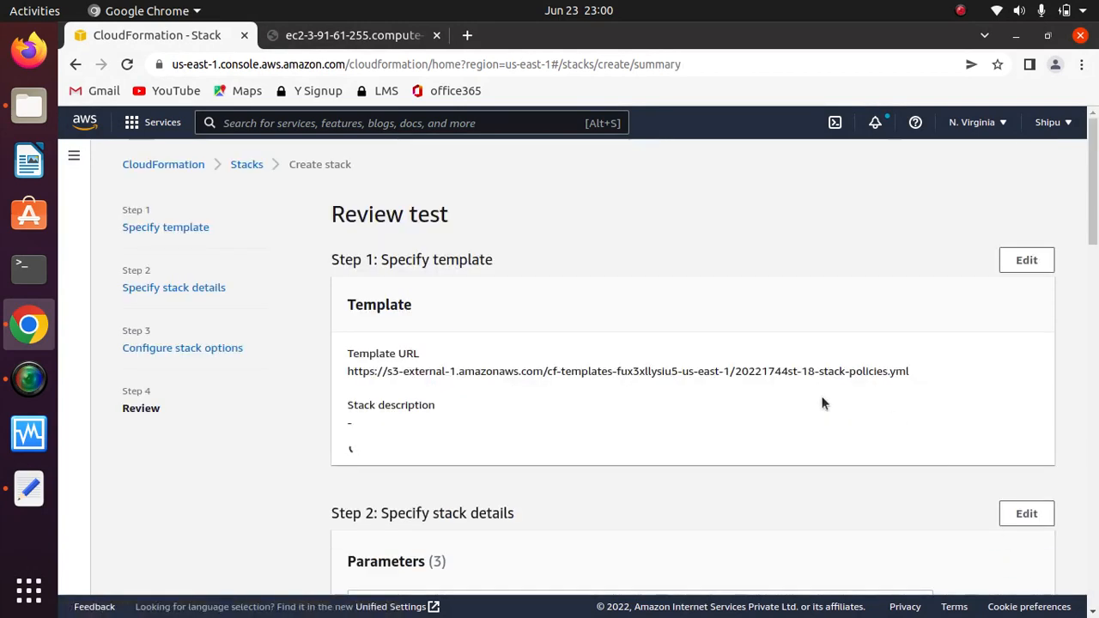
# Step: Create the test stack from the review page and refresh the stacks list
pyautogui.scroll(-5, 1087, 422)
pyautogui.scroll(-10, 1087, 423)
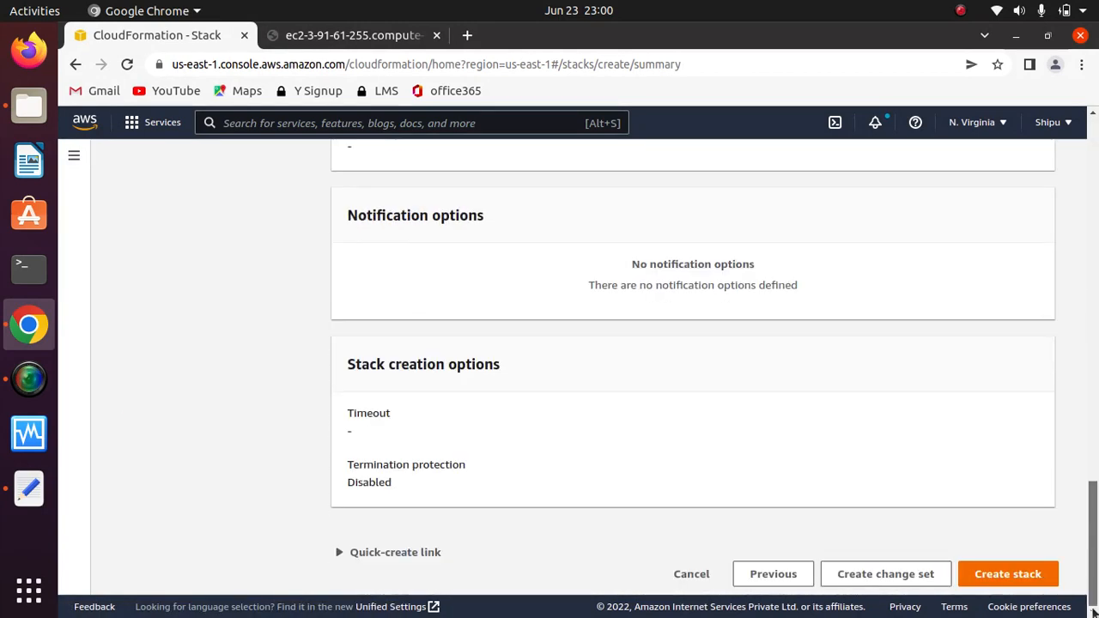
pyautogui.click(996, 573)
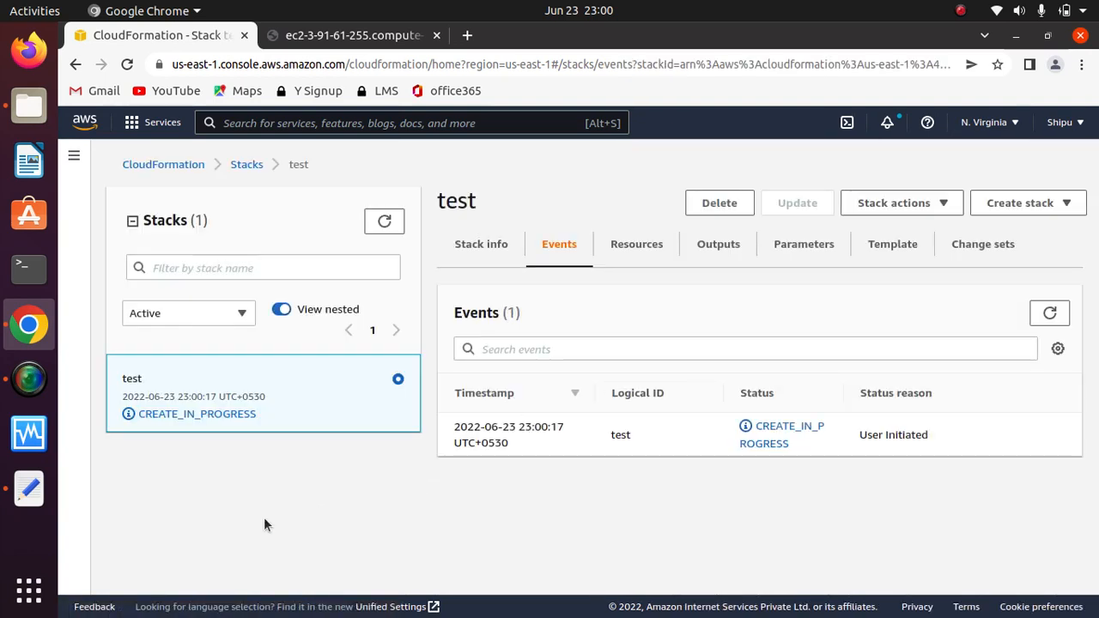
pyautogui.click(387, 227)
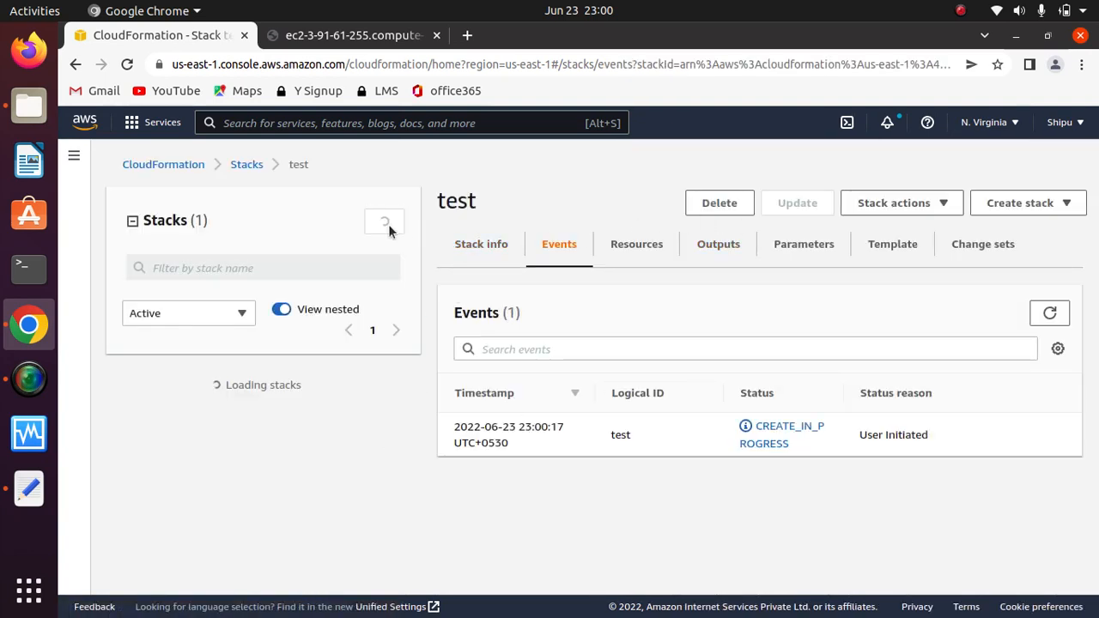
# Step: Open the test stack's template and examine its VPCId, CidrSSH and CidrHTTP parameters with their types and defaults
pyautogui.click(867, 246)
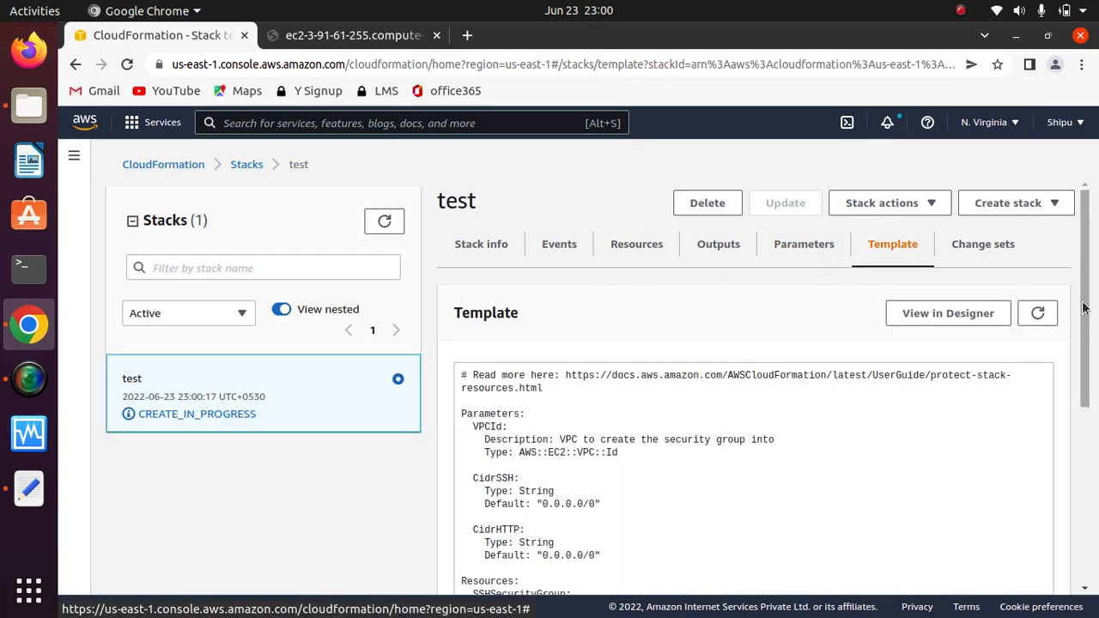
pyautogui.moveTo(1085, 303); pyautogui.dragTo(1077, 398)
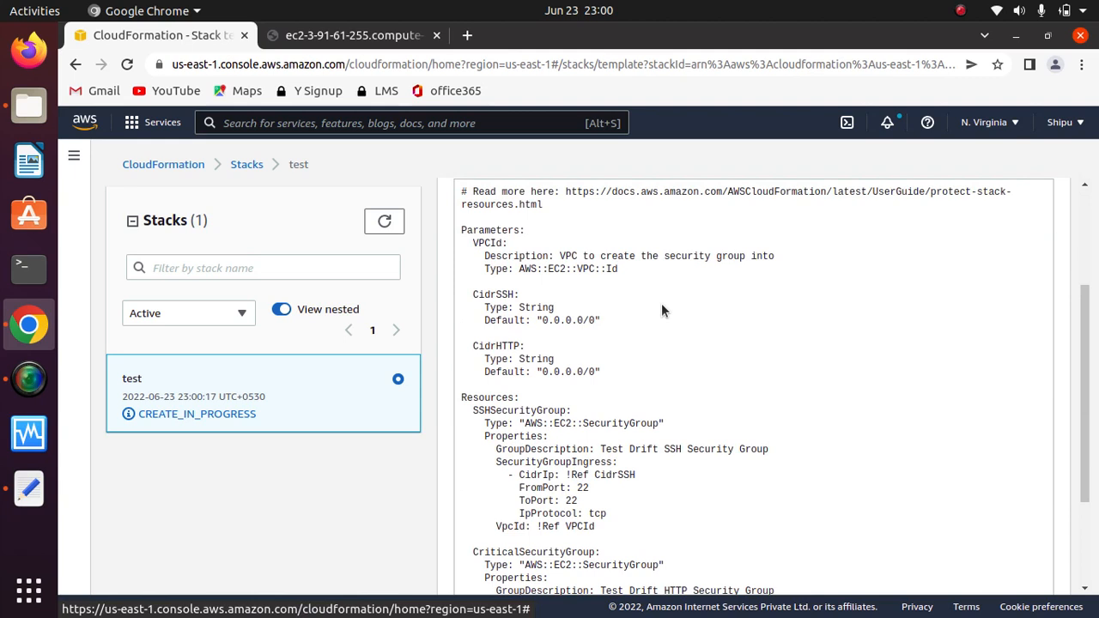
pyautogui.moveTo(504, 244); pyautogui.dragTo(777, 266)
pyautogui.click(481, 259)
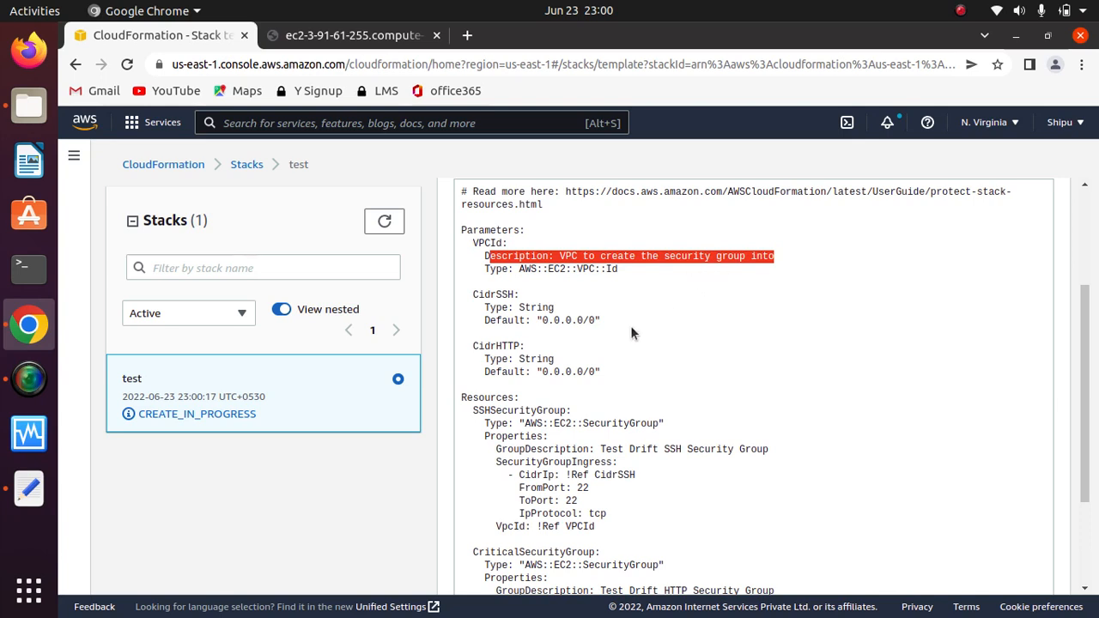
pyautogui.click(506, 270)
pyautogui.moveTo(641, 269); pyautogui.dragTo(460, 293)
pyautogui.click(503, 296)
pyautogui.click(554, 298)
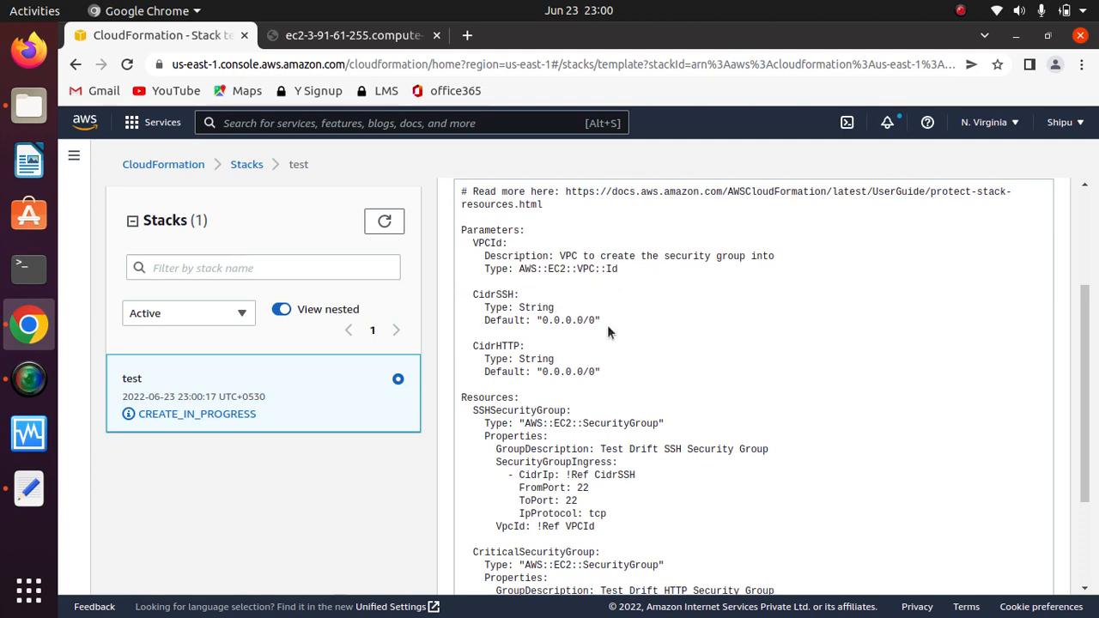
pyautogui.moveTo(600, 321); pyautogui.dragTo(535, 320)
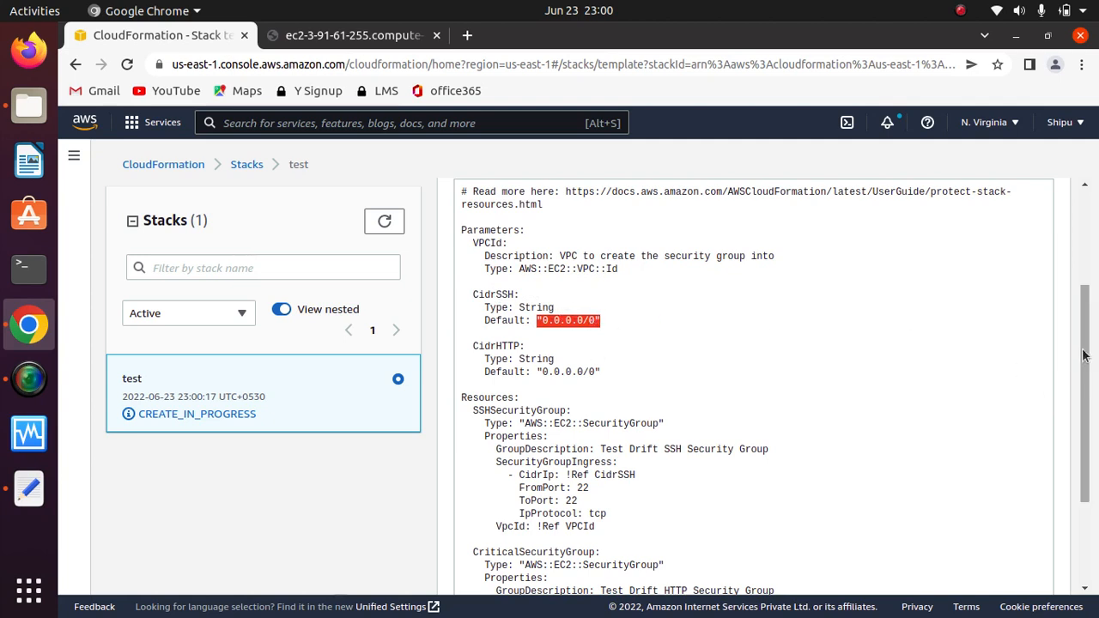
pyautogui.moveTo(1084, 353); pyautogui.dragTo(1080, 408)
pyautogui.moveTo(525, 233); pyautogui.dragTo(471, 231)
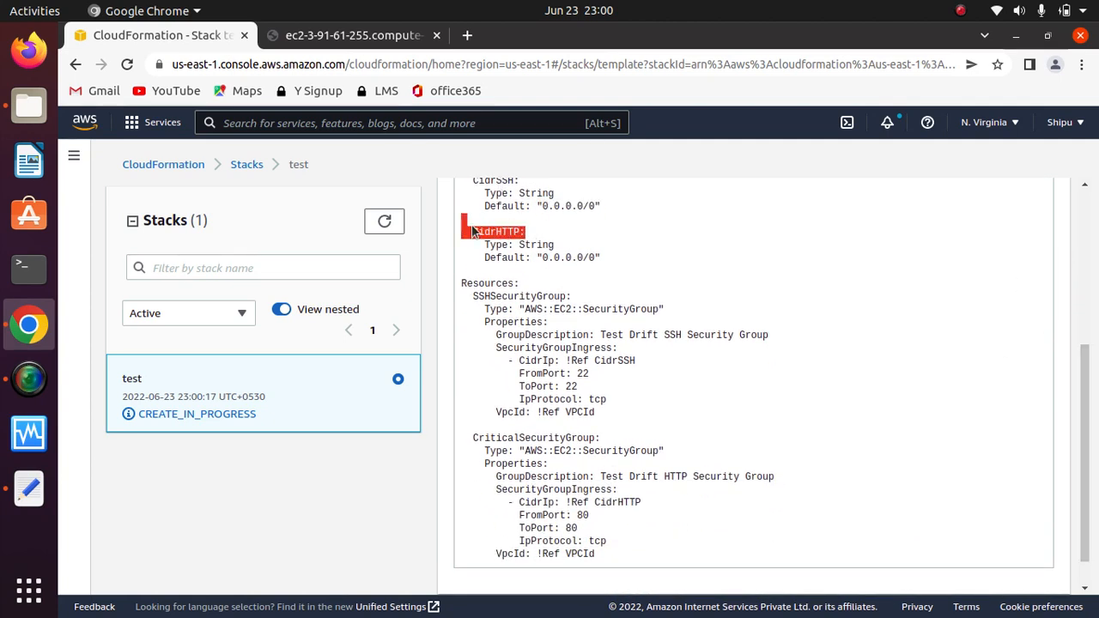
pyautogui.moveTo(600, 257); pyautogui.dragTo(540, 255)
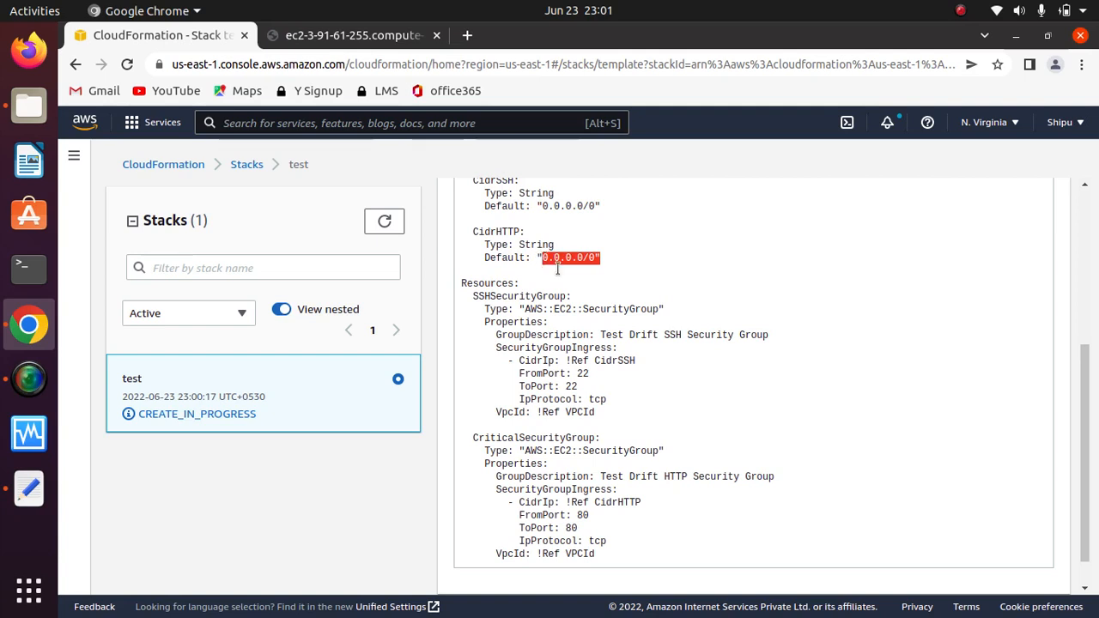
pyautogui.click(533, 244)
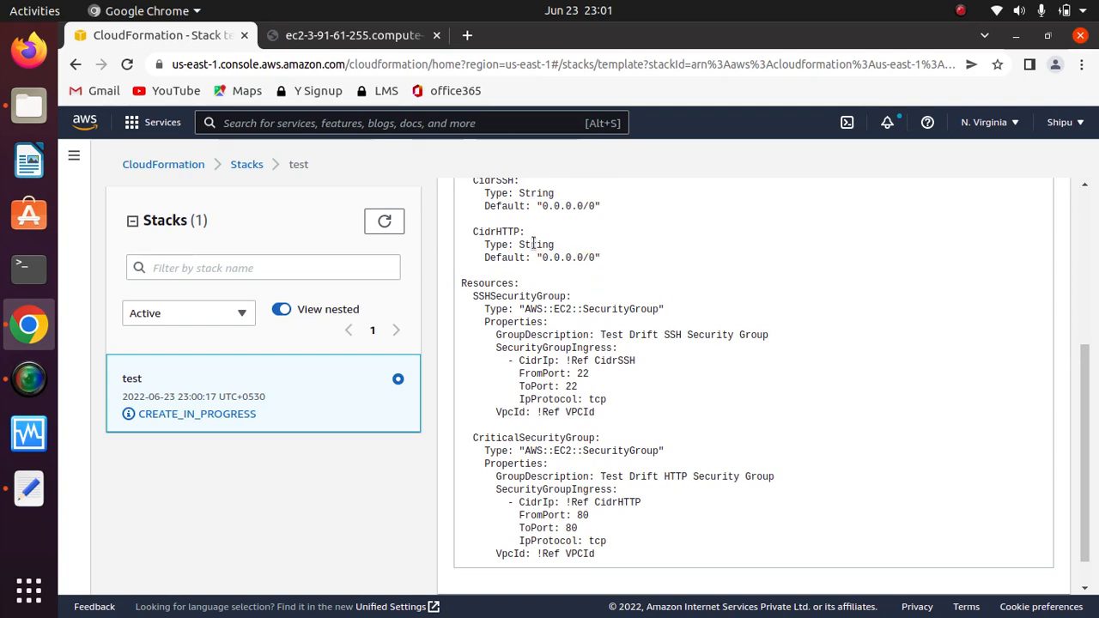
# Step: Examine the template's Resources section, covering SSHSecurityGroup, CriticalSecurityGroup and their VPCId references
pyautogui.moveTo(666, 309); pyautogui.dragTo(475, 285)
pyautogui.click(575, 299)
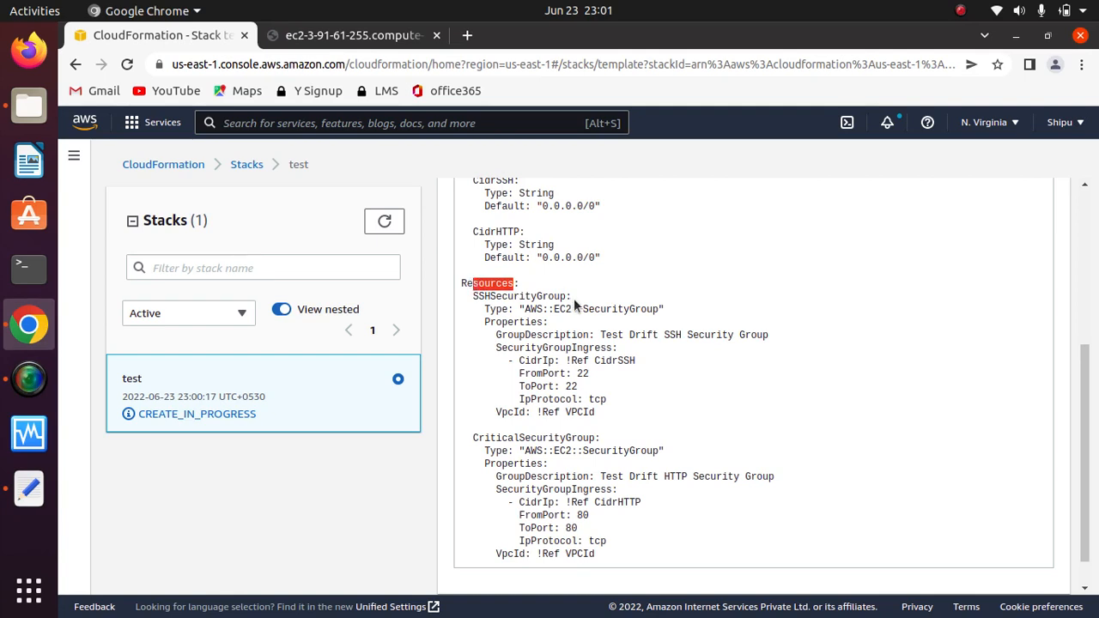
pyautogui.moveTo(576, 301); pyautogui.dragTo(469, 296)
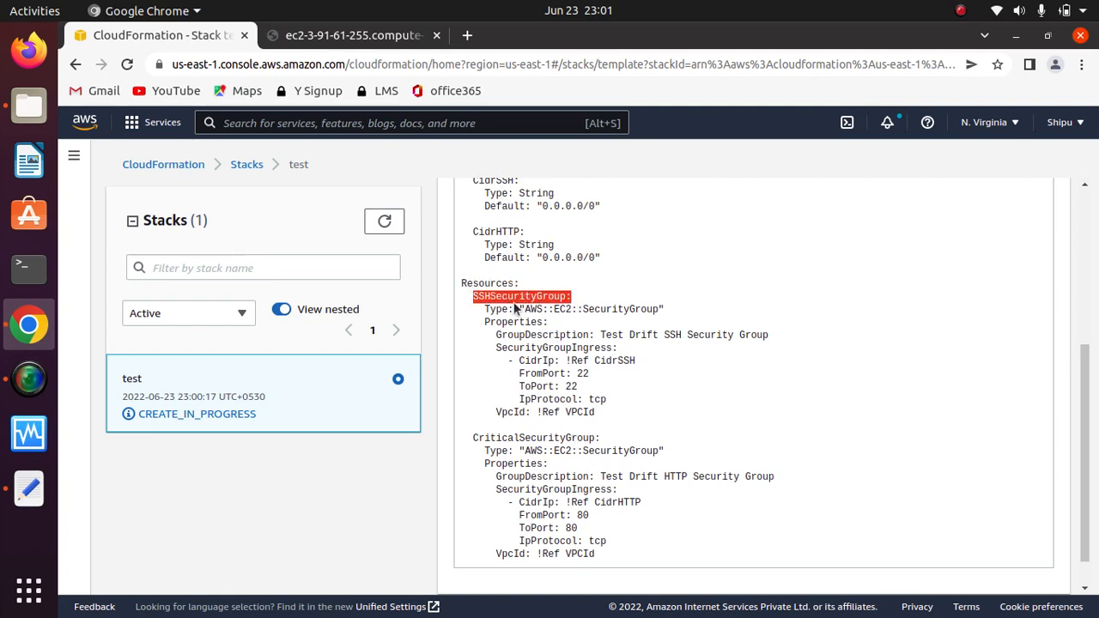
pyautogui.moveTo(601, 444); pyautogui.dragTo(486, 438)
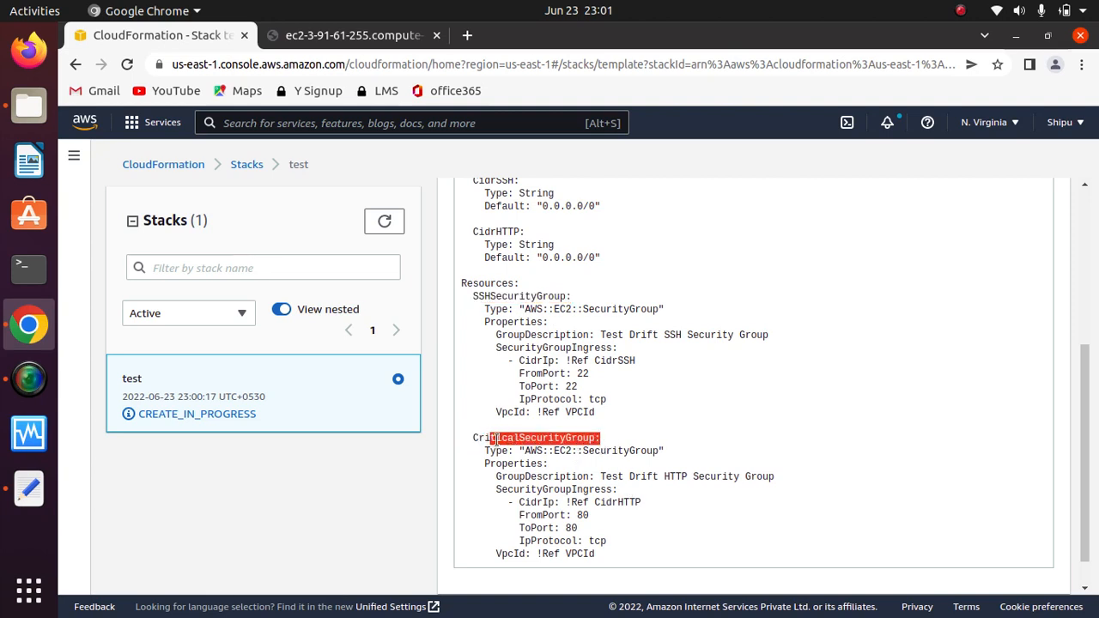
pyautogui.click(540, 436)
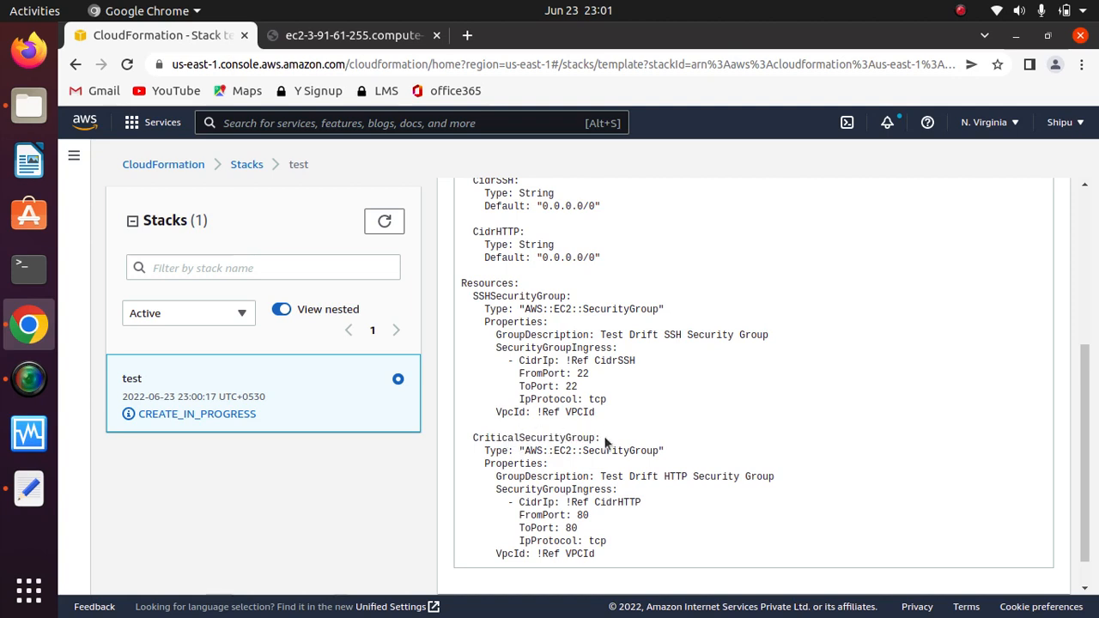
pyautogui.moveTo(606, 442); pyautogui.dragTo(474, 440)
pyautogui.click(580, 452)
pyautogui.moveTo(540, 412); pyautogui.dragTo(598, 416)
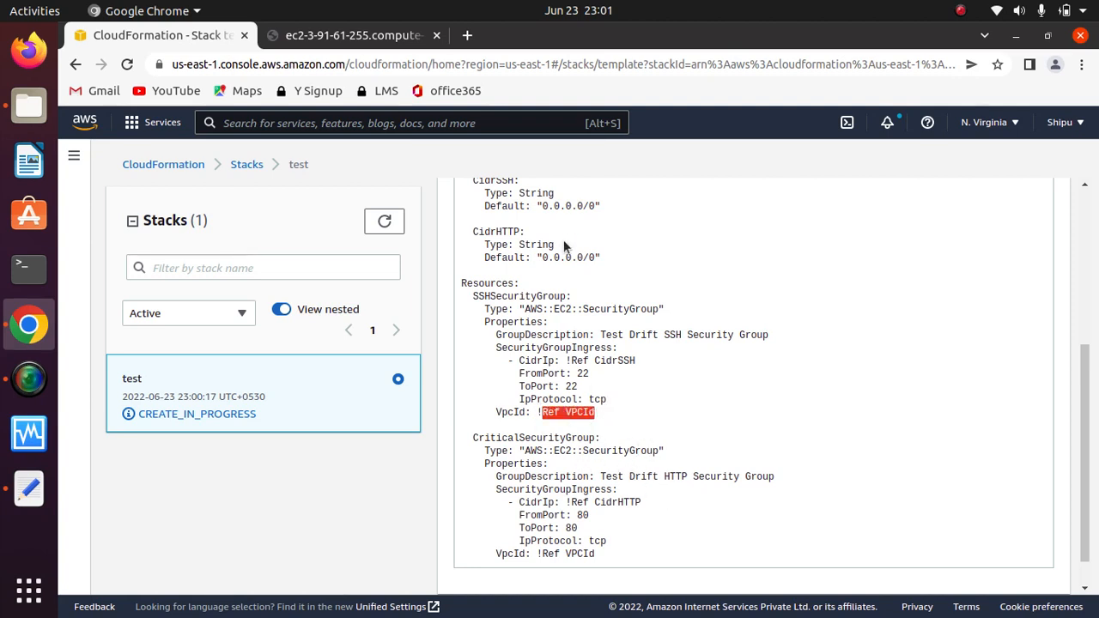
pyautogui.moveTo(534, 554); pyautogui.dragTo(608, 559)
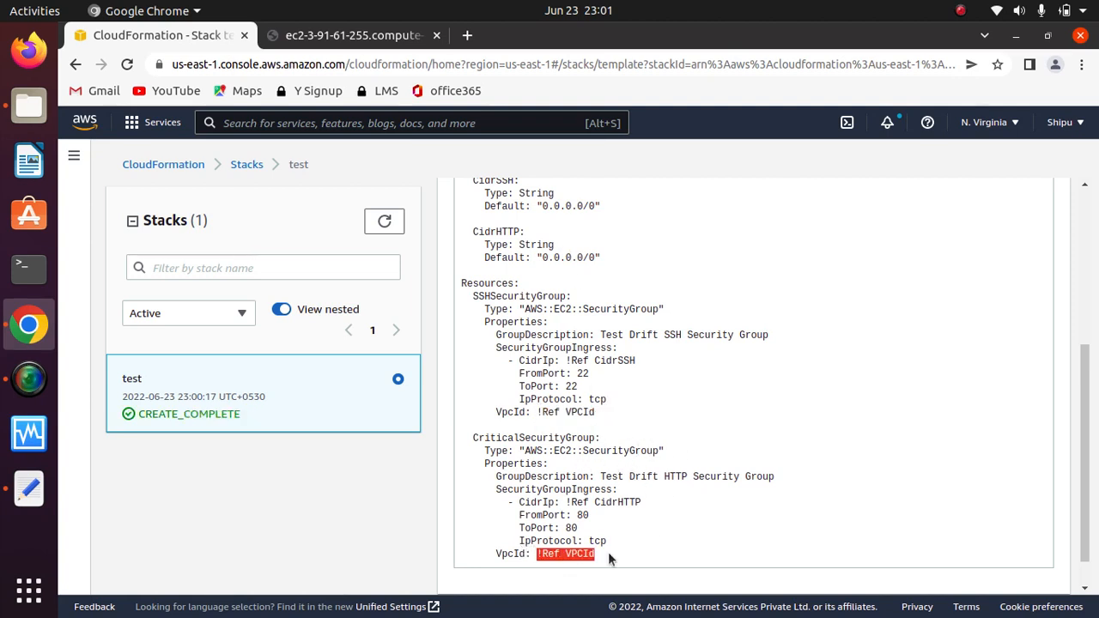
pyautogui.click(639, 499)
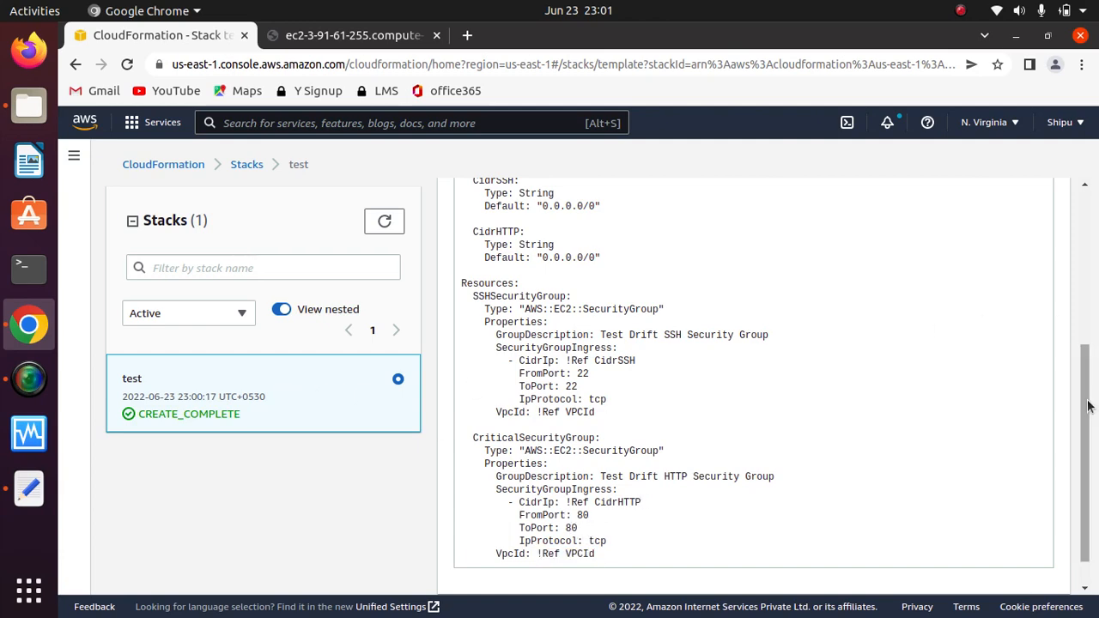
pyautogui.moveTo(1087, 406); pyautogui.dragTo(1087, 249)
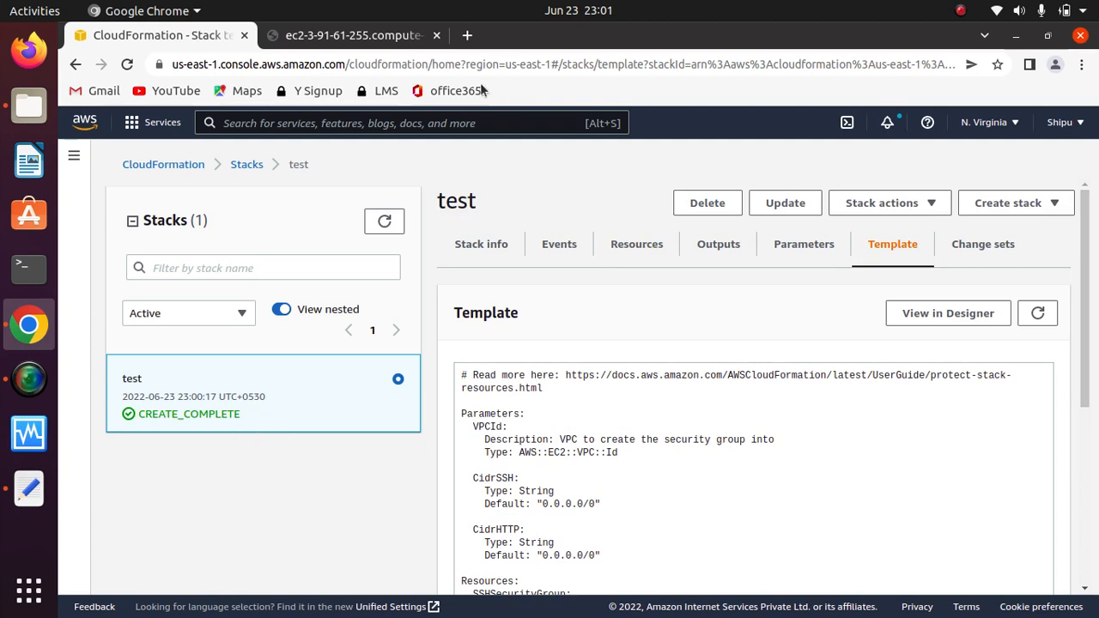
# Step: Close the EC2 instance's welcome page, open the EC2 console in a new tab, and go to its Security Groups
pyautogui.click(339, 35)
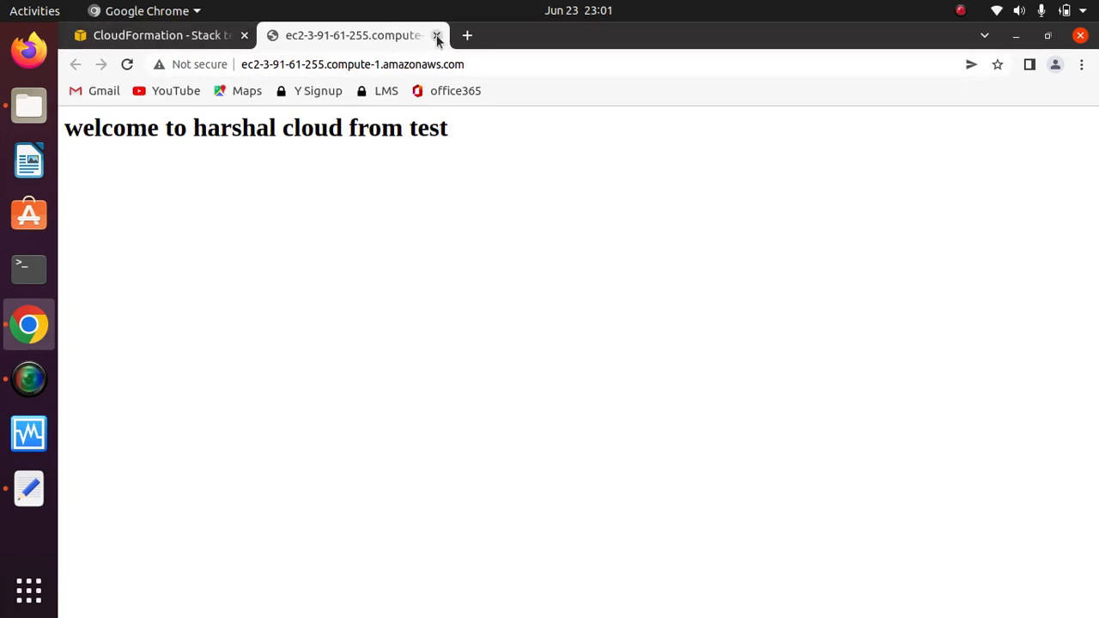
pyautogui.click(436, 35)
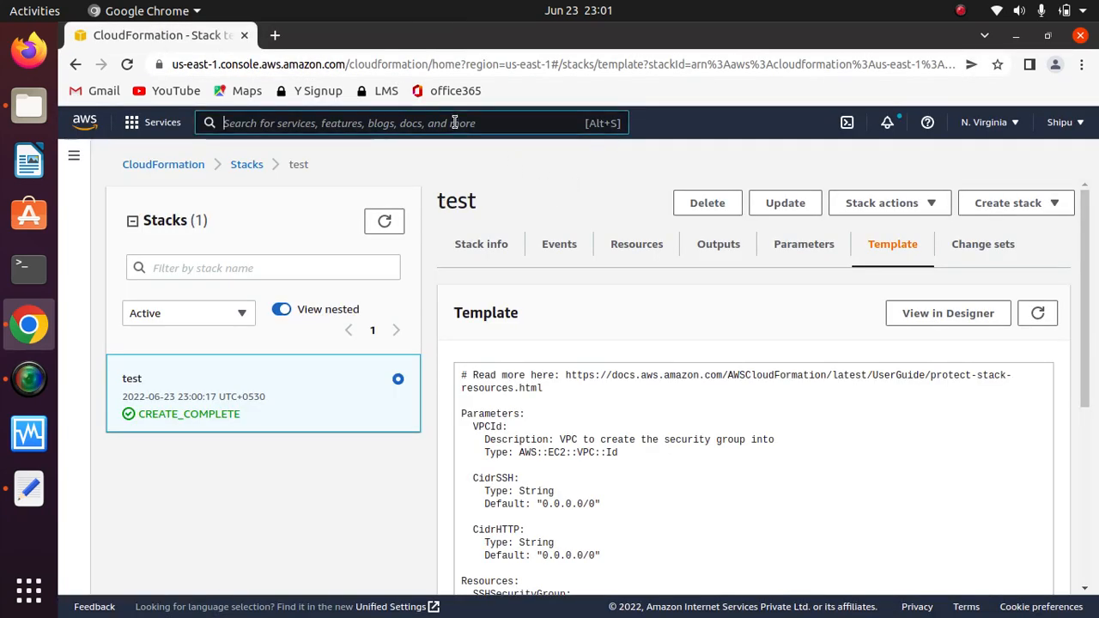
pyautogui.write('ec2')
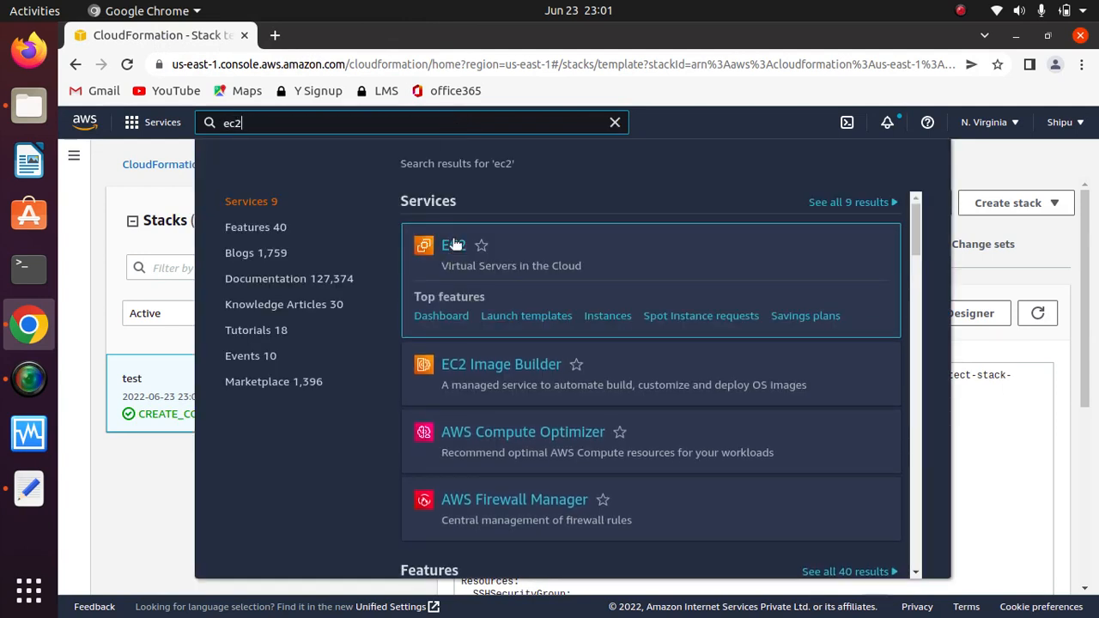
pyautogui.rightClick(453, 244)
pyautogui.click(525, 255)
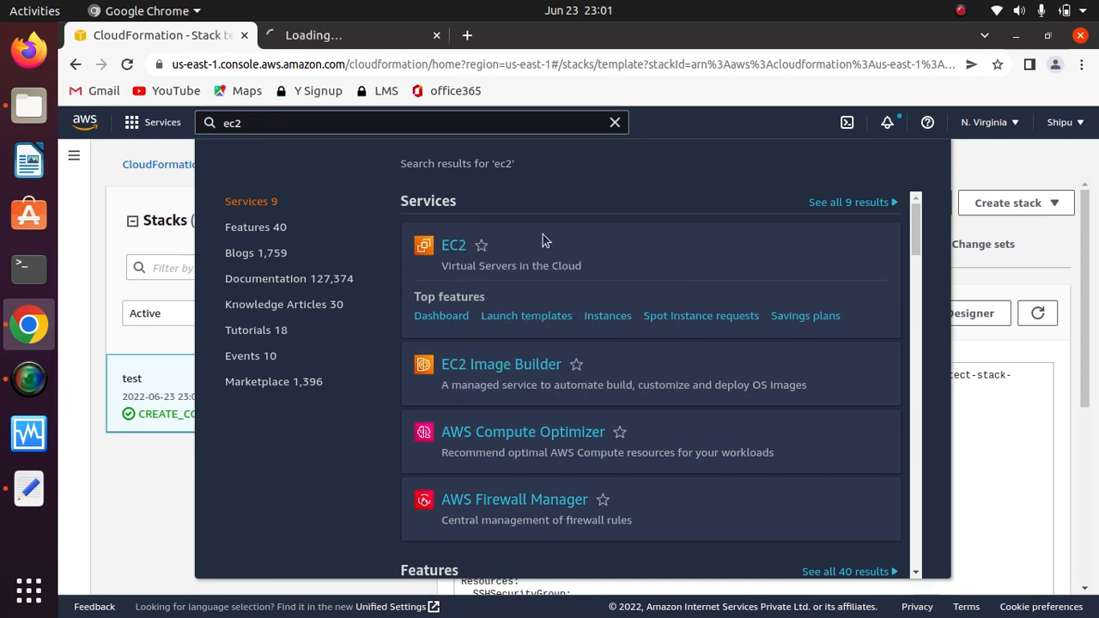
pyautogui.click(316, 42)
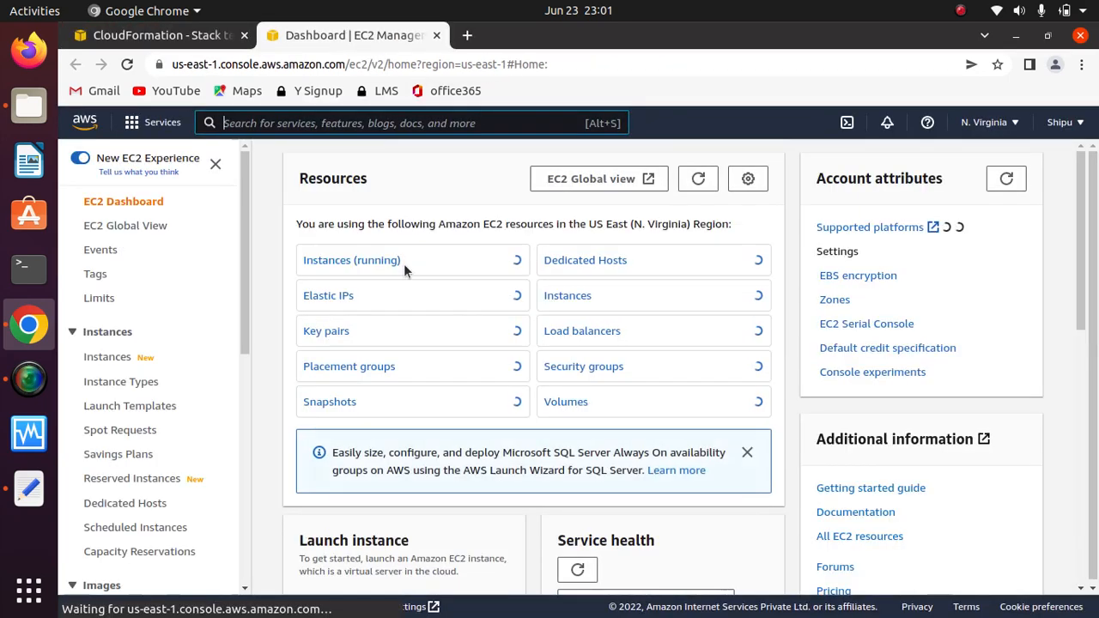
pyautogui.scroll(-6, 246, 286)
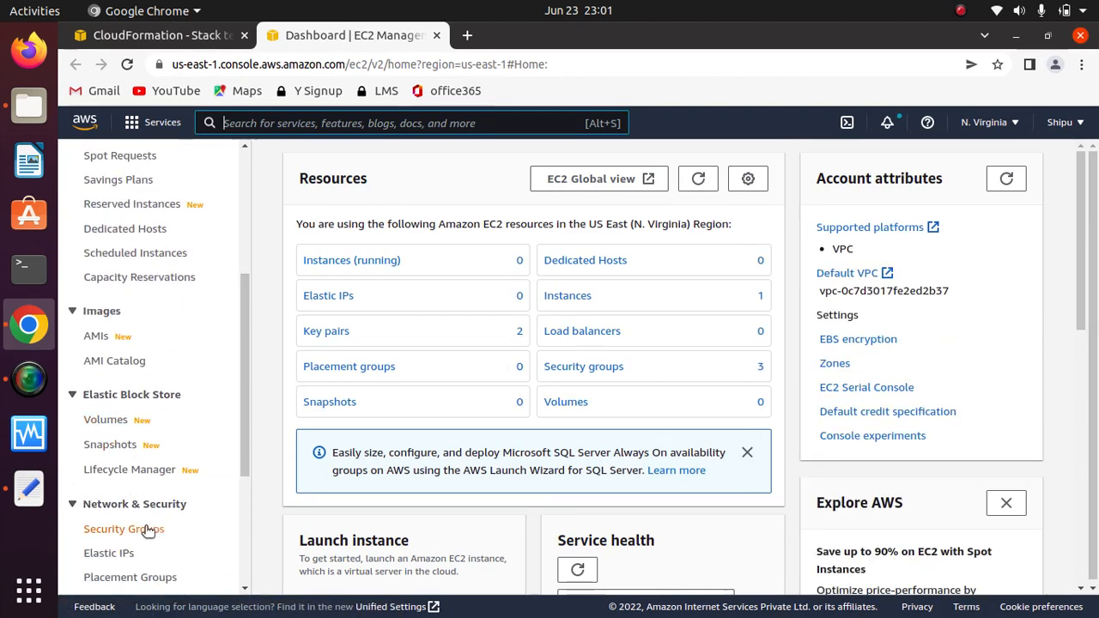
pyautogui.click(148, 528)
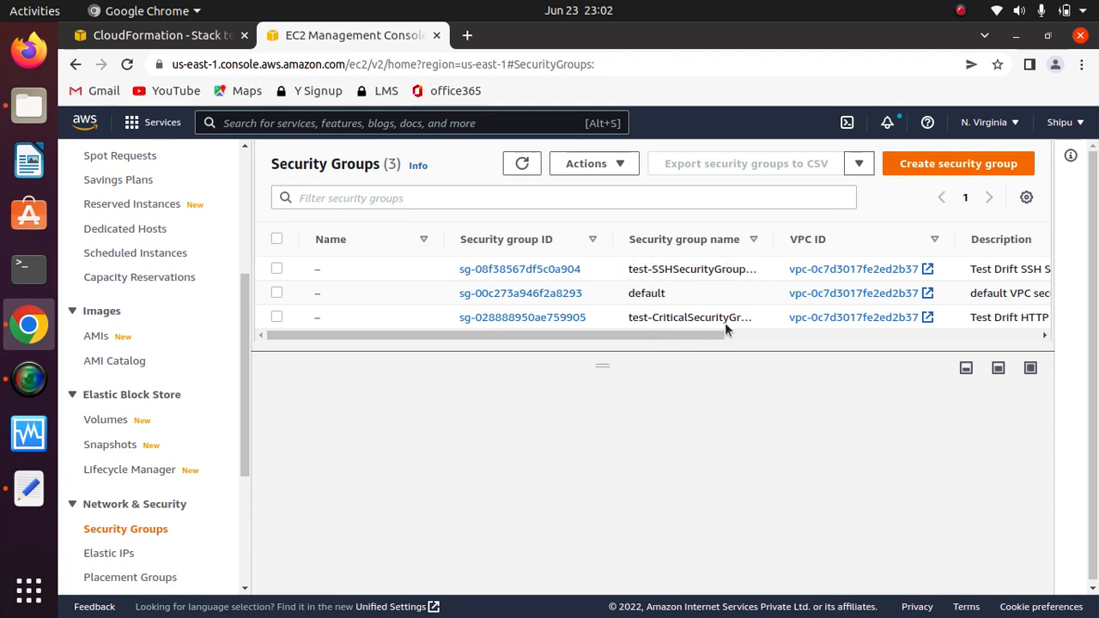
# Step: Select the test stack's SSHSecurityGroup, view its inbound rules, and open them for editing
pyautogui.click(276, 269)
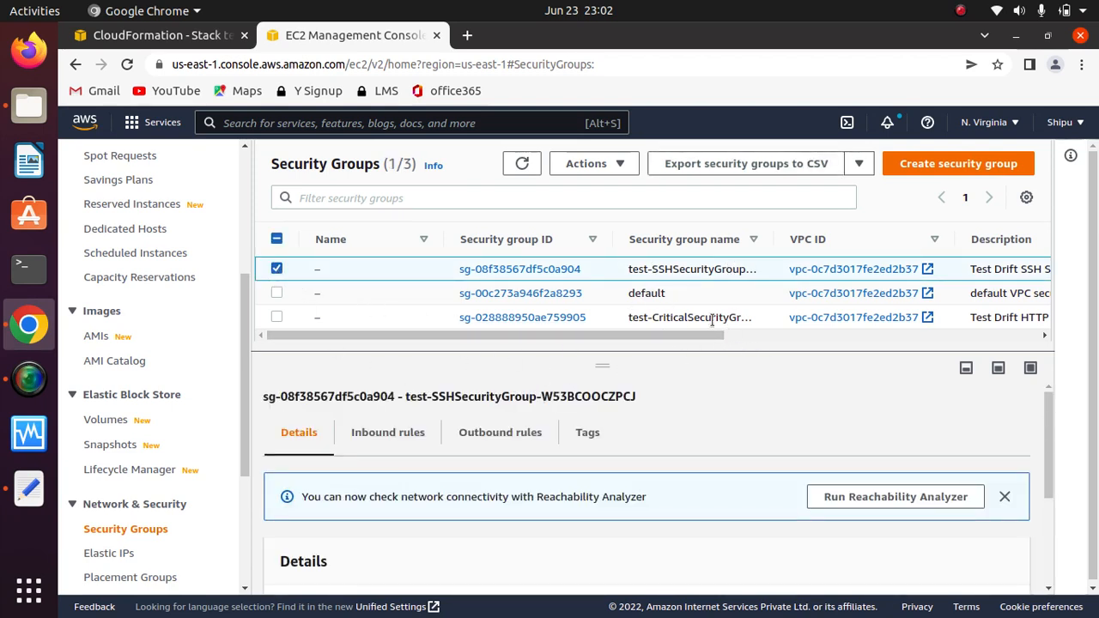
pyautogui.moveTo(1050, 436); pyautogui.dragTo(1048, 506)
pyautogui.click(391, 442)
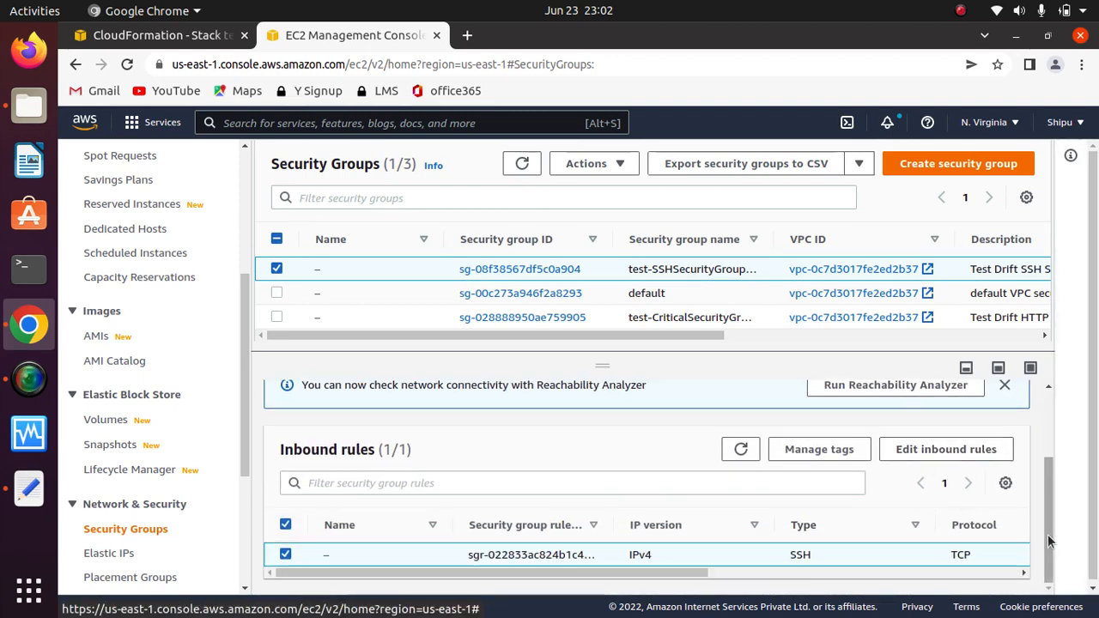
pyautogui.moveTo(1053, 530); pyautogui.dragTo(1053, 472)
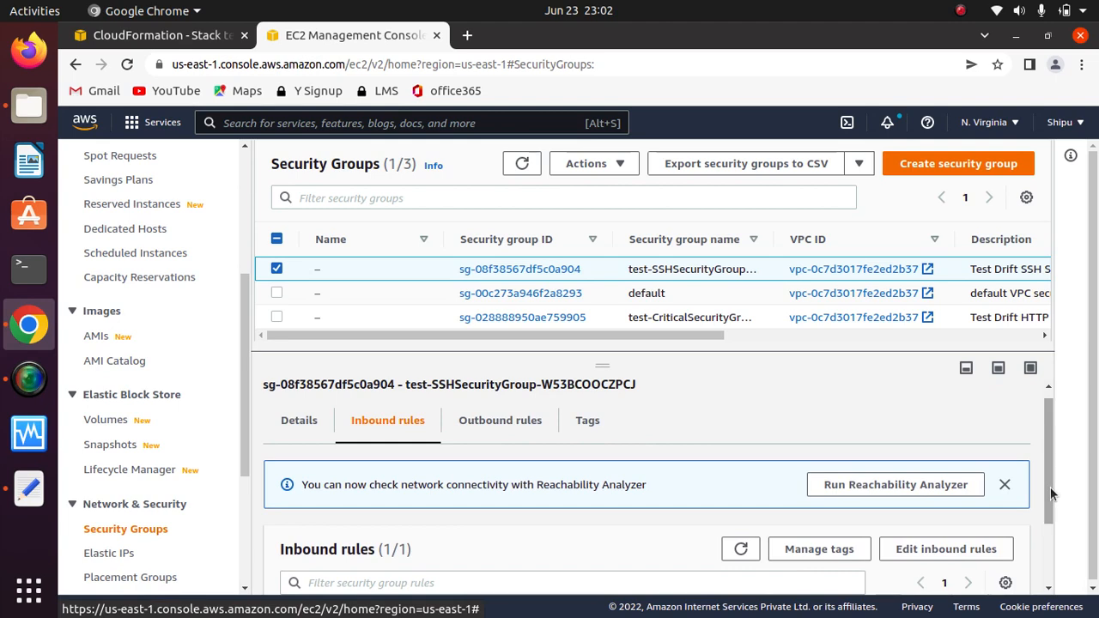
pyautogui.click(934, 549)
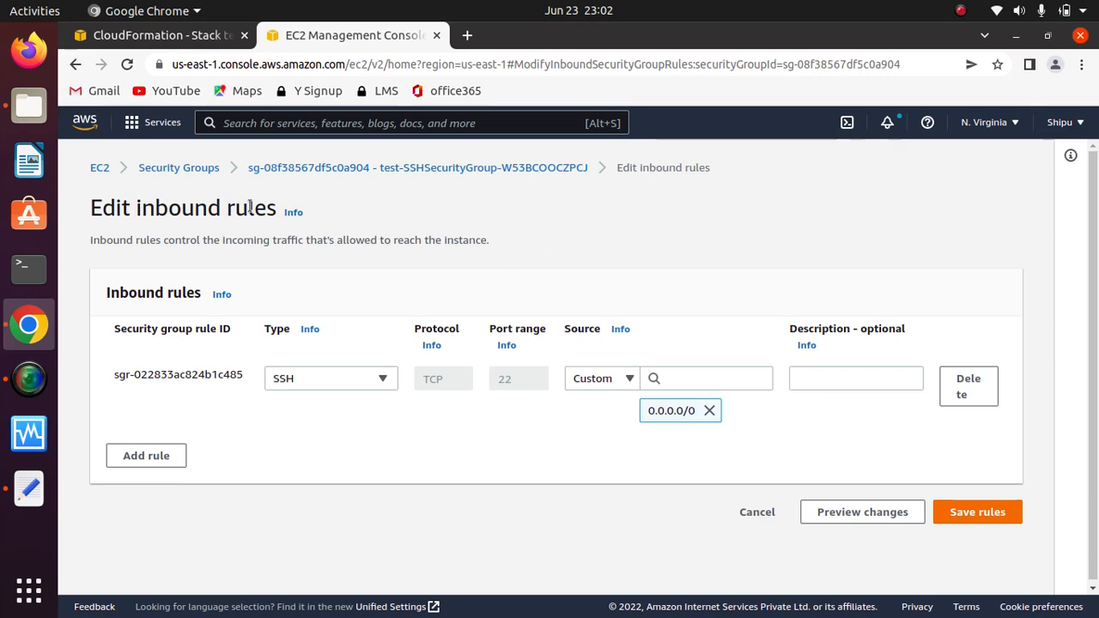
# Step: Return to the test stack in CloudFormation and check the available stack actions
pyautogui.click(164, 34)
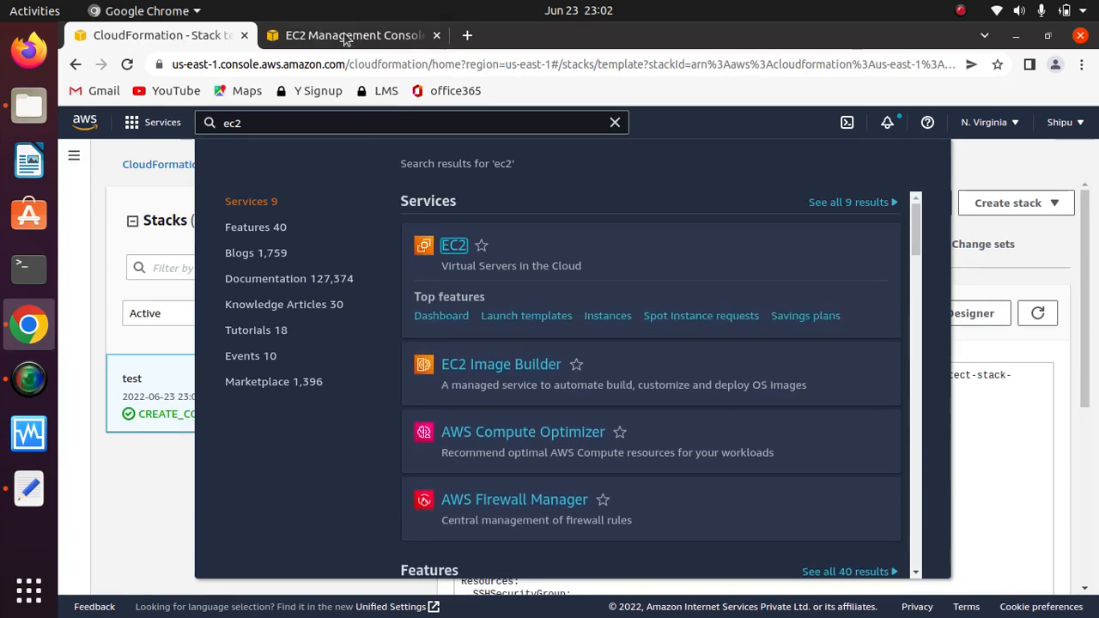
pyautogui.click(346, 38)
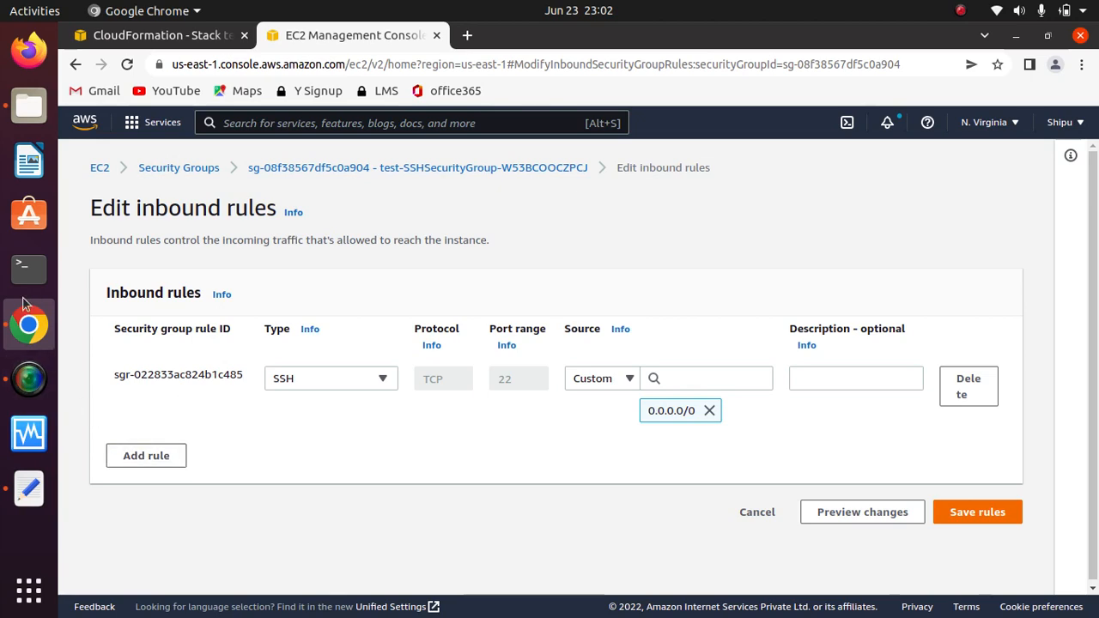
pyautogui.click(148, 39)
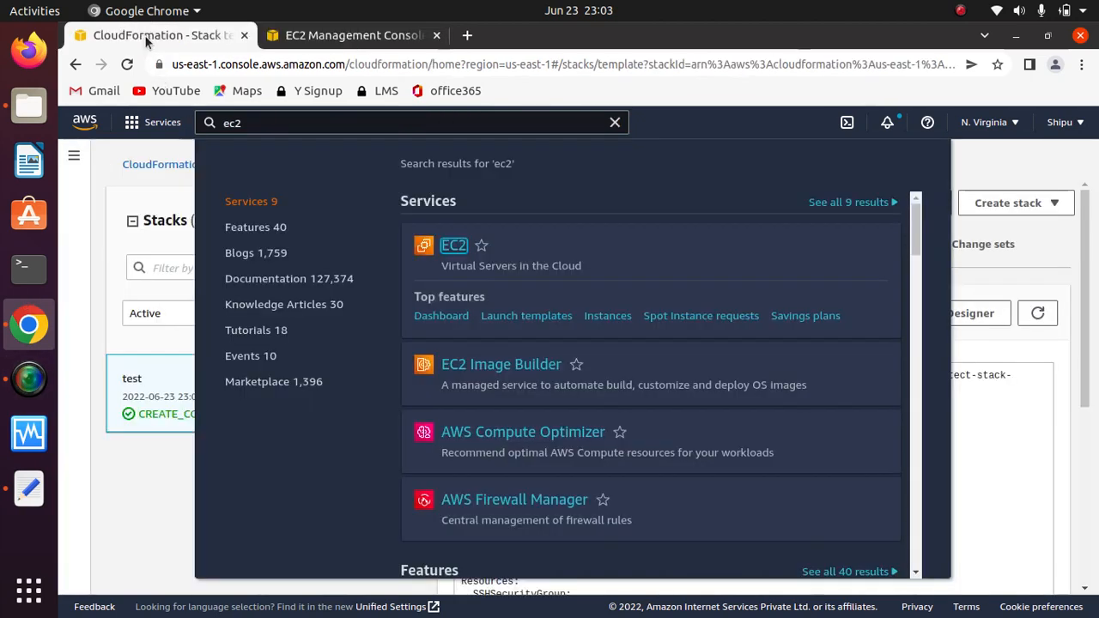
pyautogui.click(133, 501)
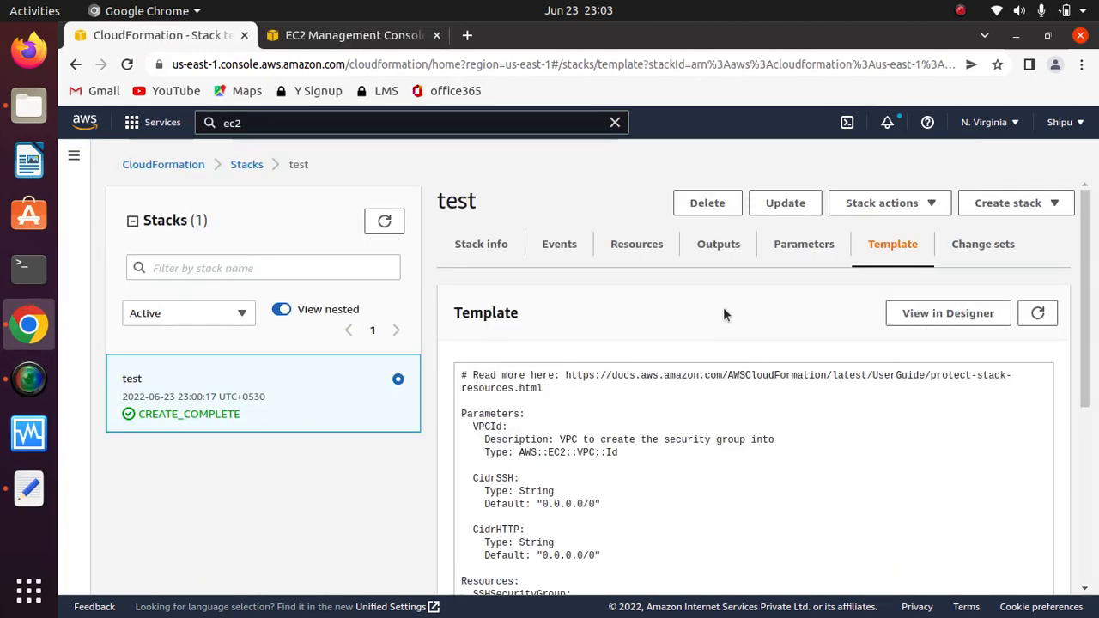
pyautogui.click(911, 209)
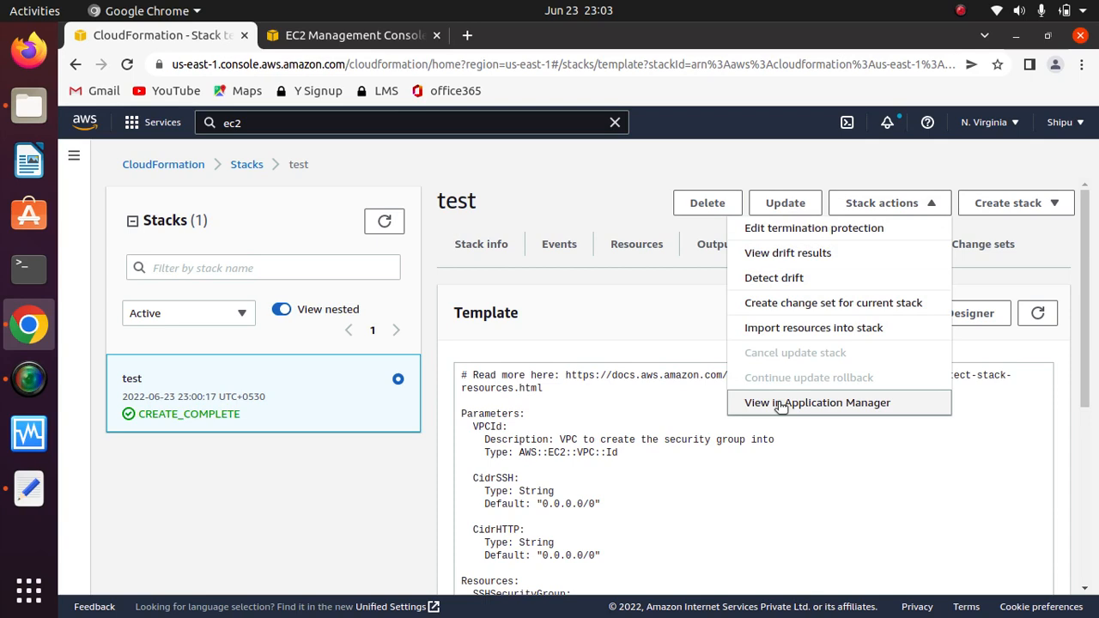
pyautogui.click(612, 300)
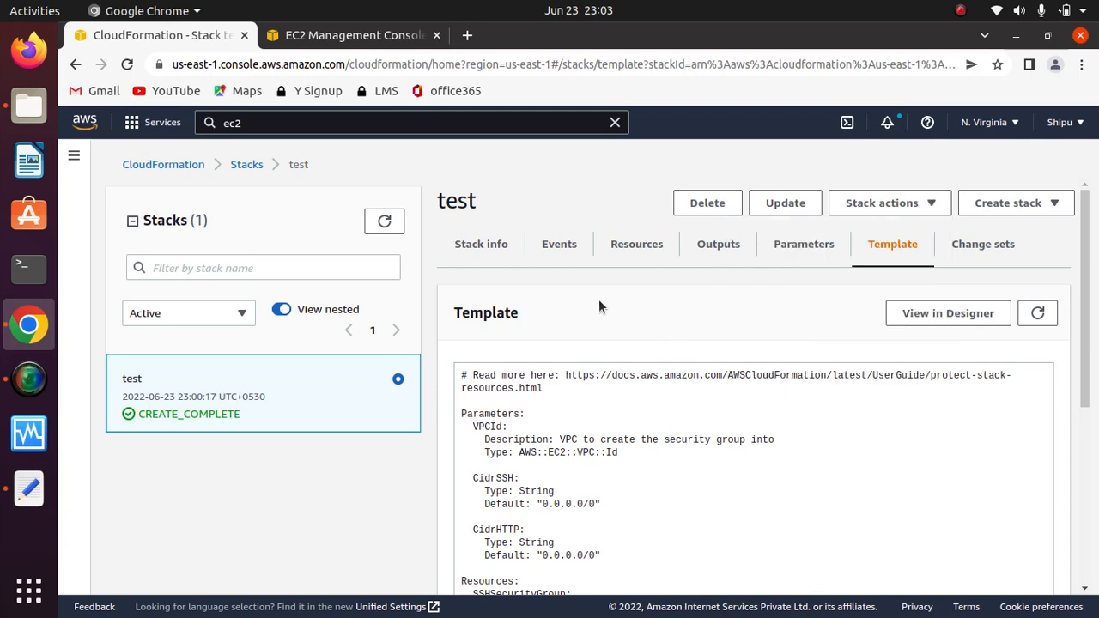
# Step: Open the test stack's general information and expand its stack policy
pyautogui.click(486, 247)
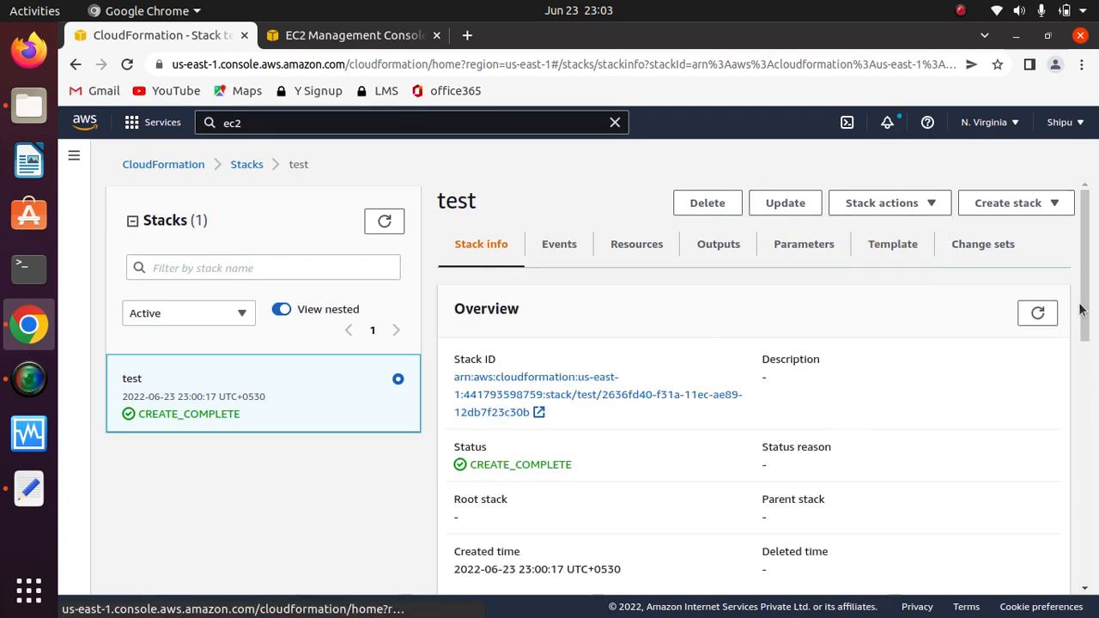
pyautogui.scroll(-6, 1070, 447)
pyautogui.scroll(-2, 1071, 509)
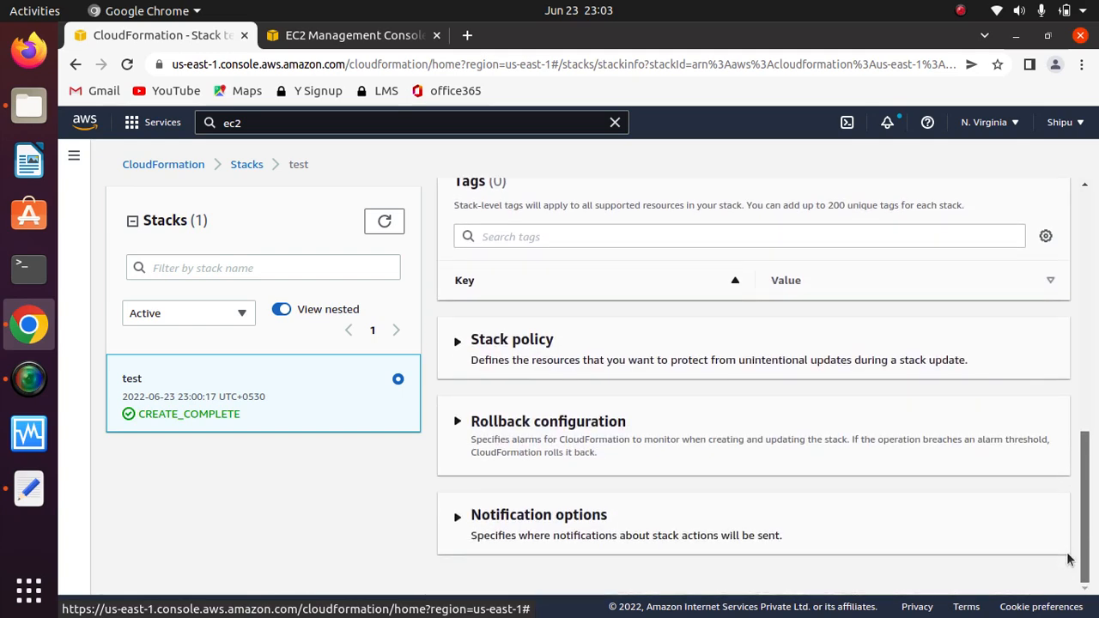
pyautogui.click(458, 345)
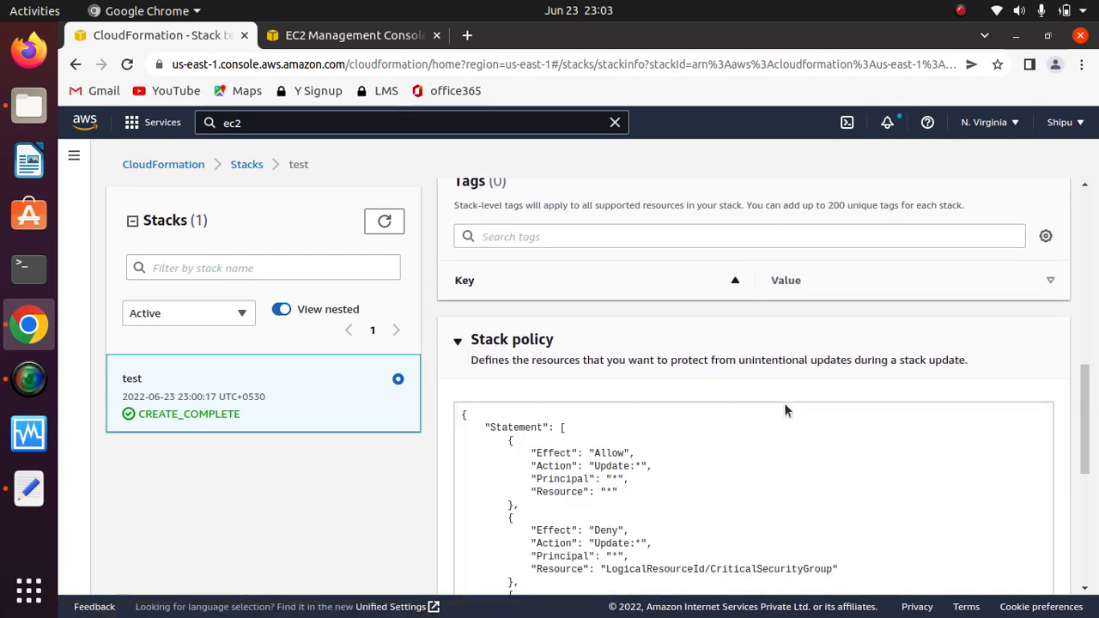
# Step: Examine the stack policy's statements, focusing on the Allow statement's effect, action, principal and resource
pyautogui.scroll(-4, 1081, 403)
pyautogui.scroll(2, 1084, 429)
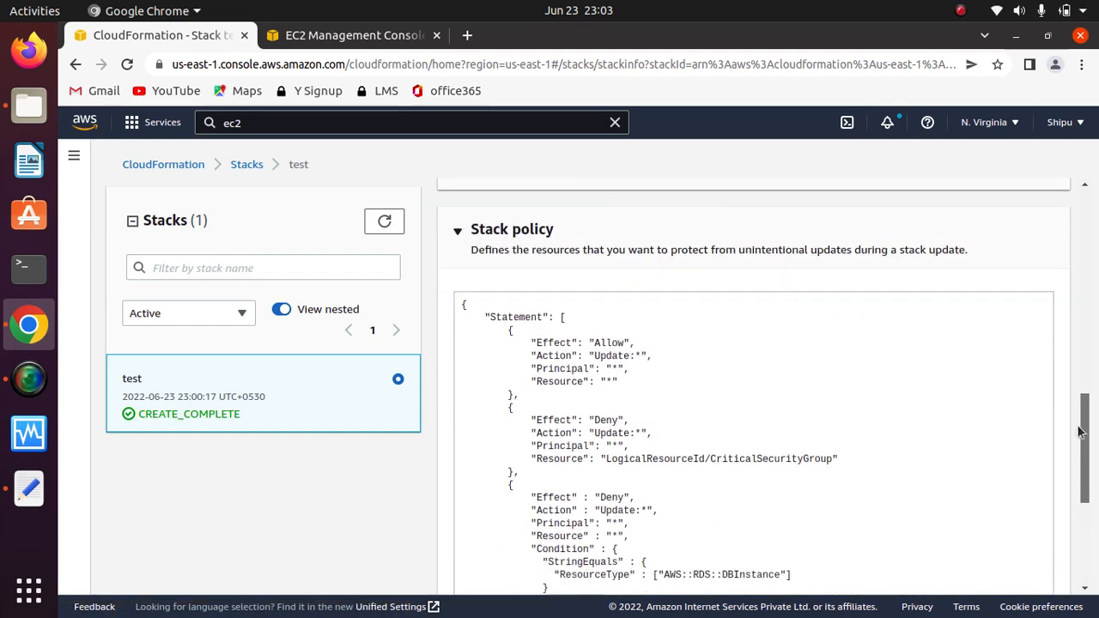
pyautogui.scroll(-2, 1083, 430)
pyautogui.moveTo(661, 308); pyautogui.dragTo(490, 241)
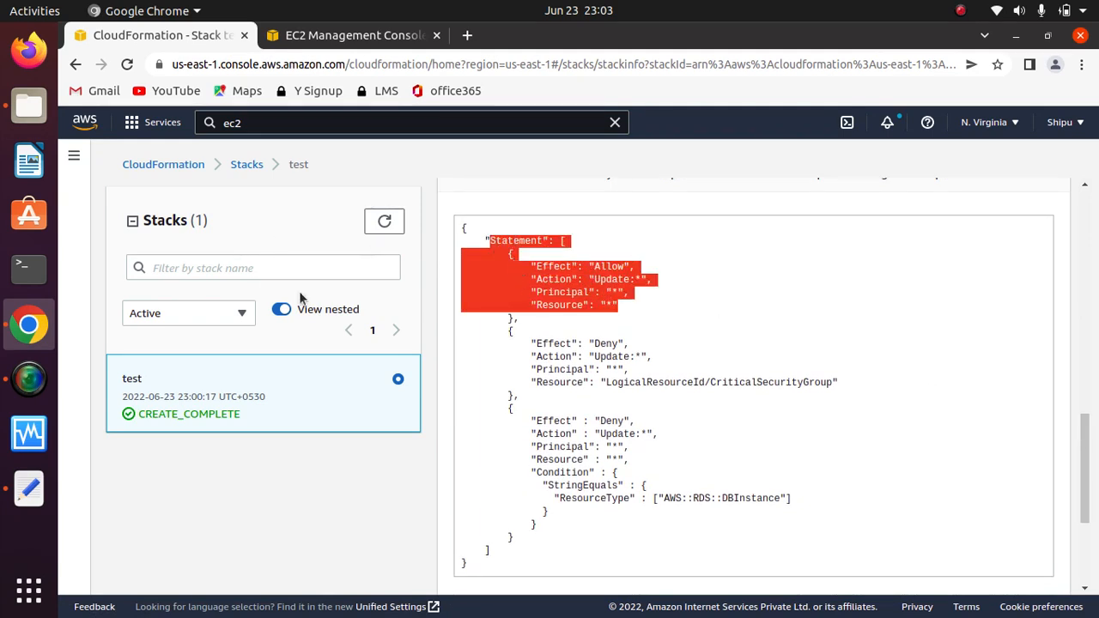
pyautogui.click(673, 309)
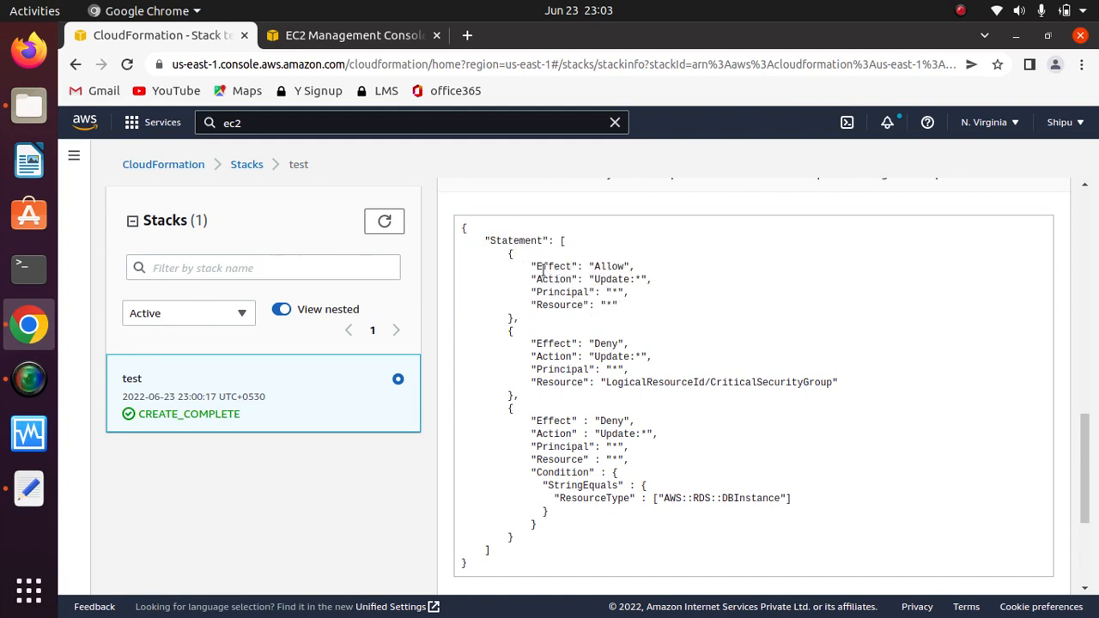
pyautogui.moveTo(543, 269); pyautogui.dragTo(559, 293)
pyautogui.click(618, 292)
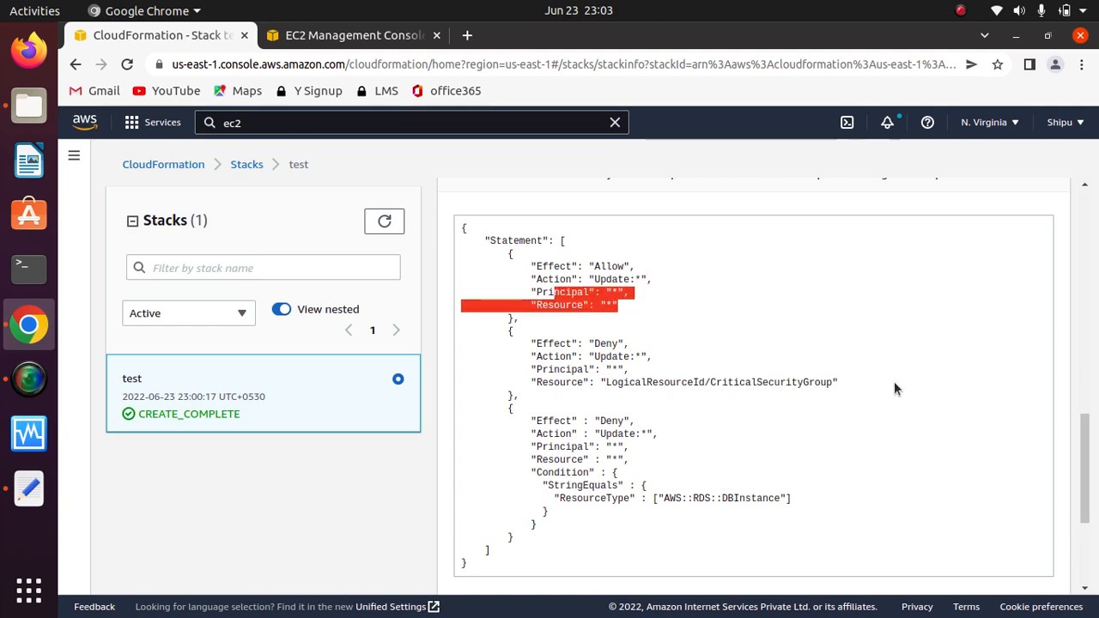
pyautogui.moveTo(1082, 479)
pyautogui.mouseDown()
pyautogui.moveTo(1078, 459)
pyautogui.moveTo(1076, 485)
pyautogui.mouseUp()
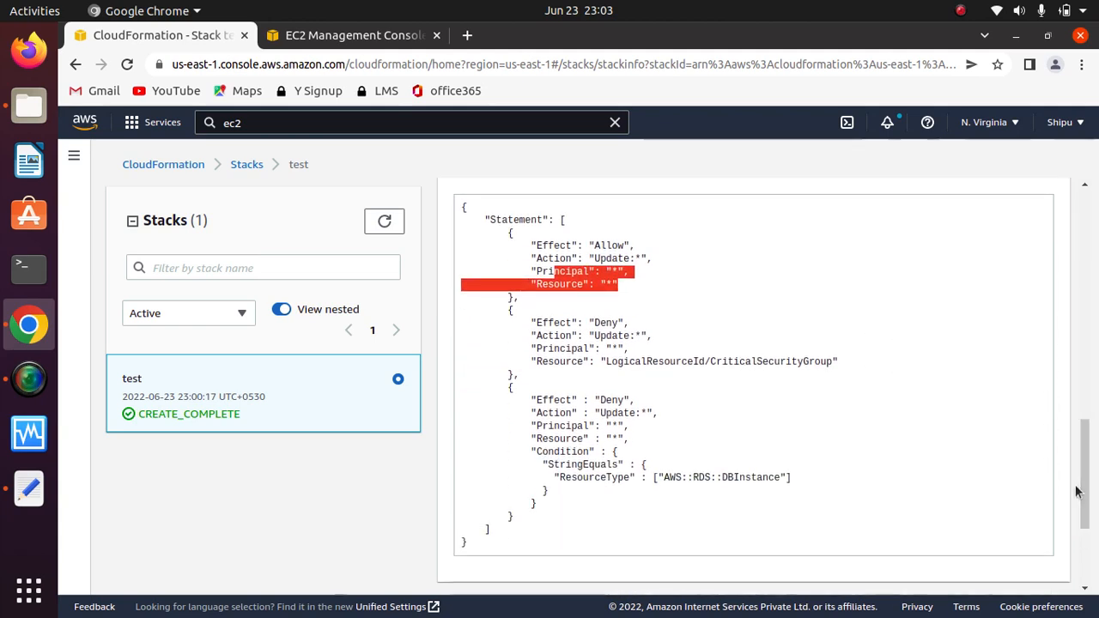
pyautogui.click(640, 290)
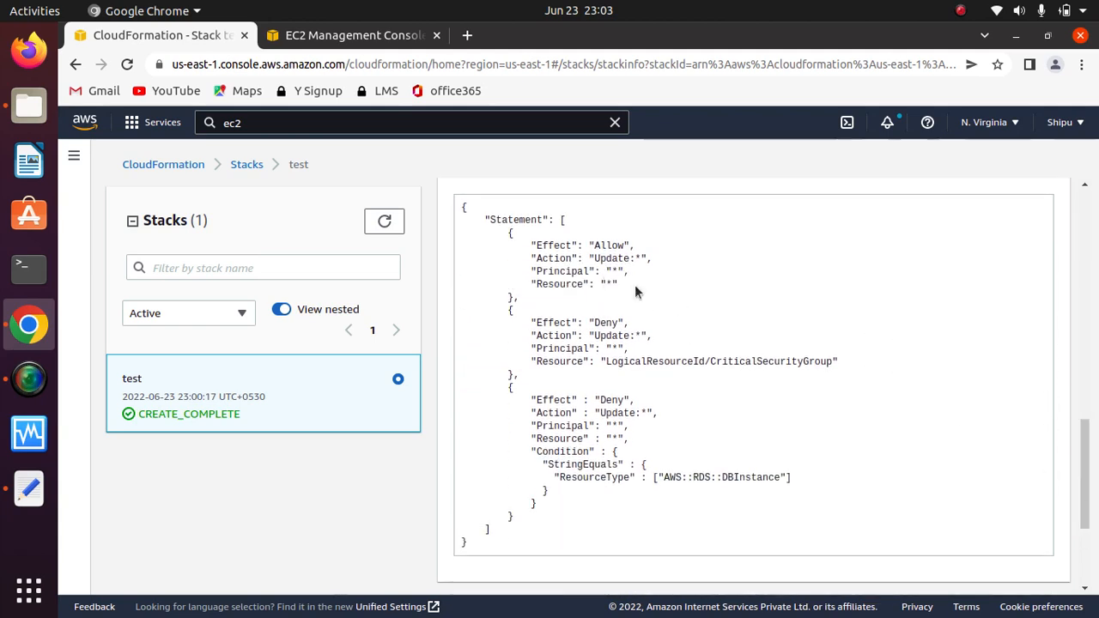
pyautogui.moveTo(636, 292); pyautogui.dragTo(530, 236)
pyautogui.click(724, 285)
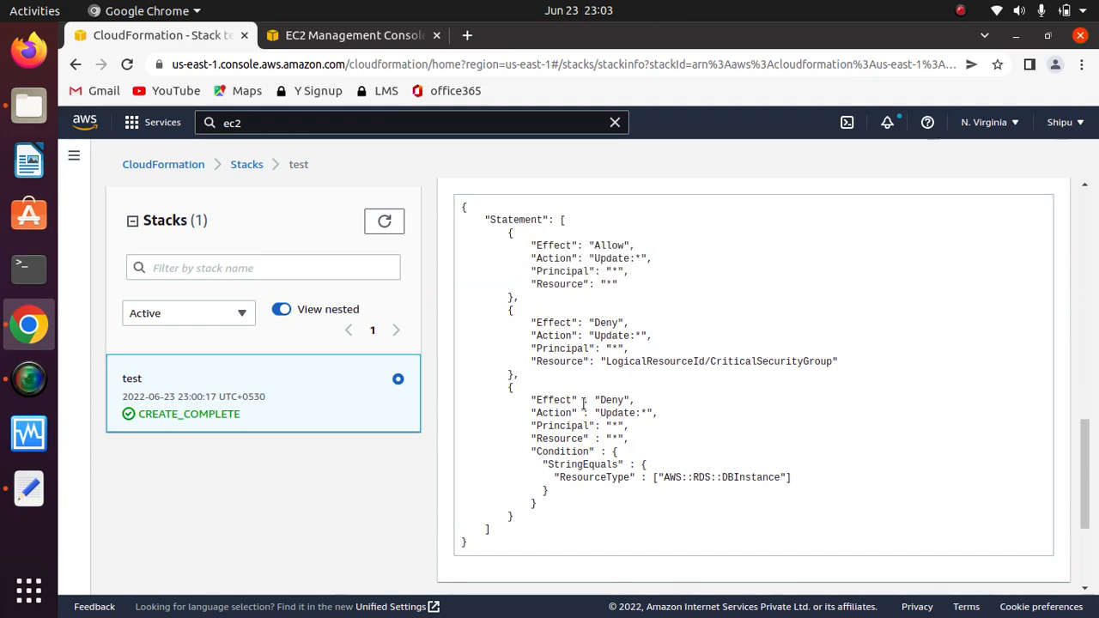
# Step: Examine the stack policy's Deny statements, covering the RDS DBInstance condition and the update denial on CriticalSecurityGroup
pyautogui.moveTo(594, 400); pyautogui.dragTo(636, 412)
pyautogui.moveTo(783, 476); pyautogui.dragTo(720, 477)
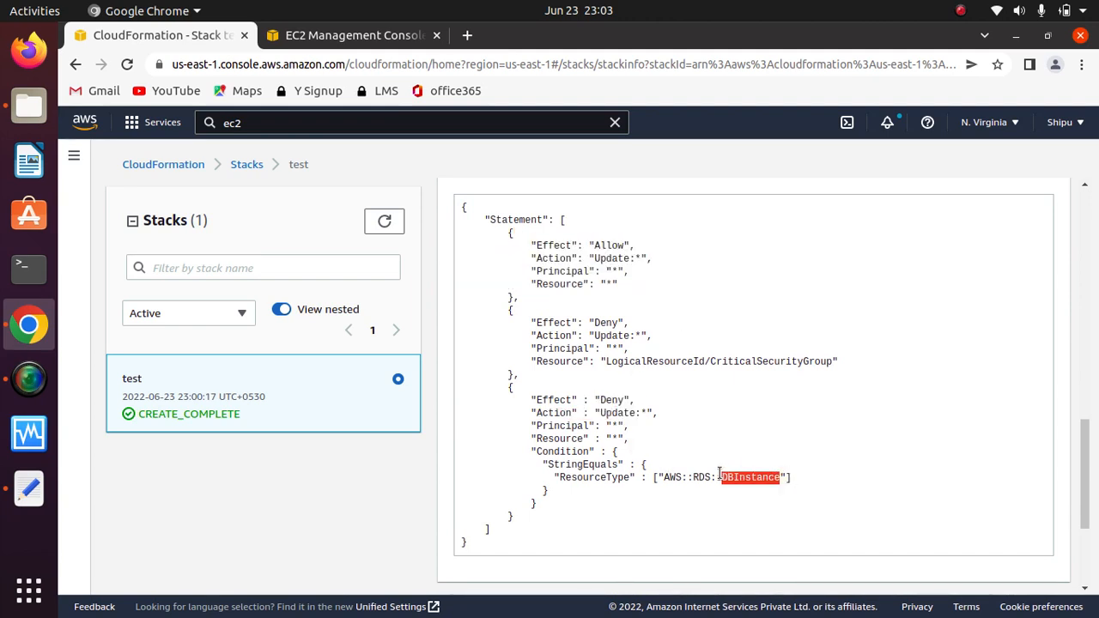
pyautogui.click(645, 442)
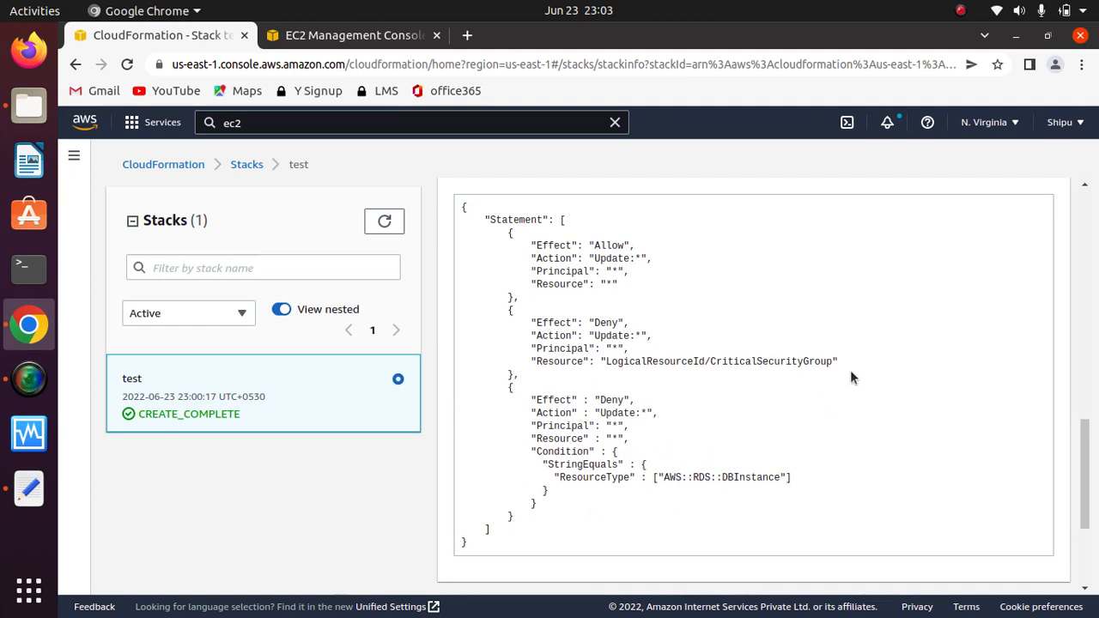
pyautogui.moveTo(841, 361); pyautogui.dragTo(709, 361)
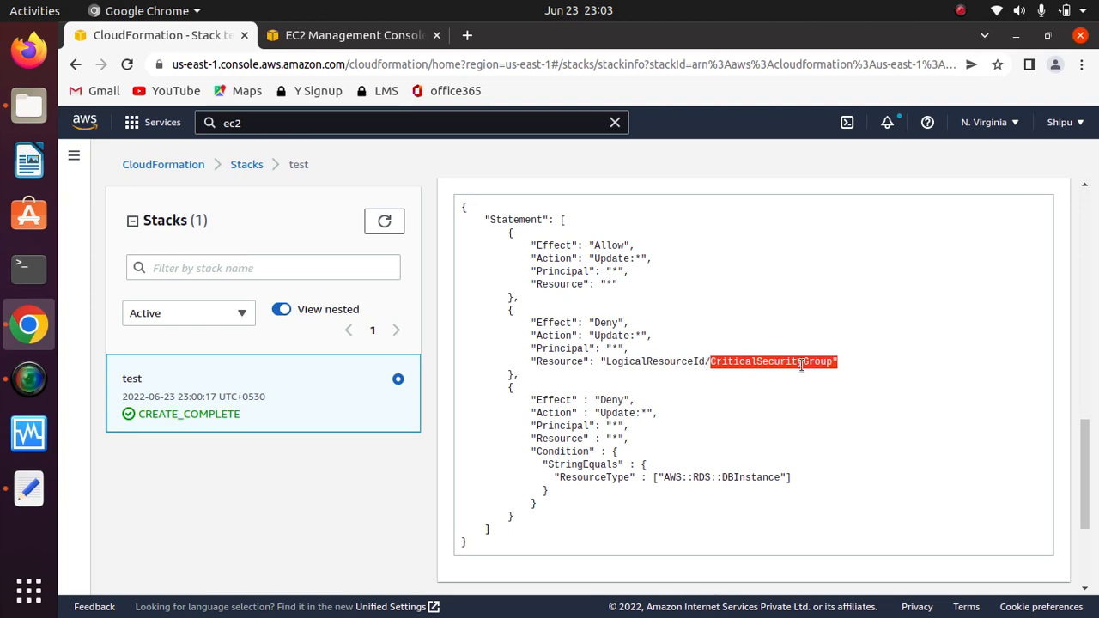
pyautogui.click(758, 358)
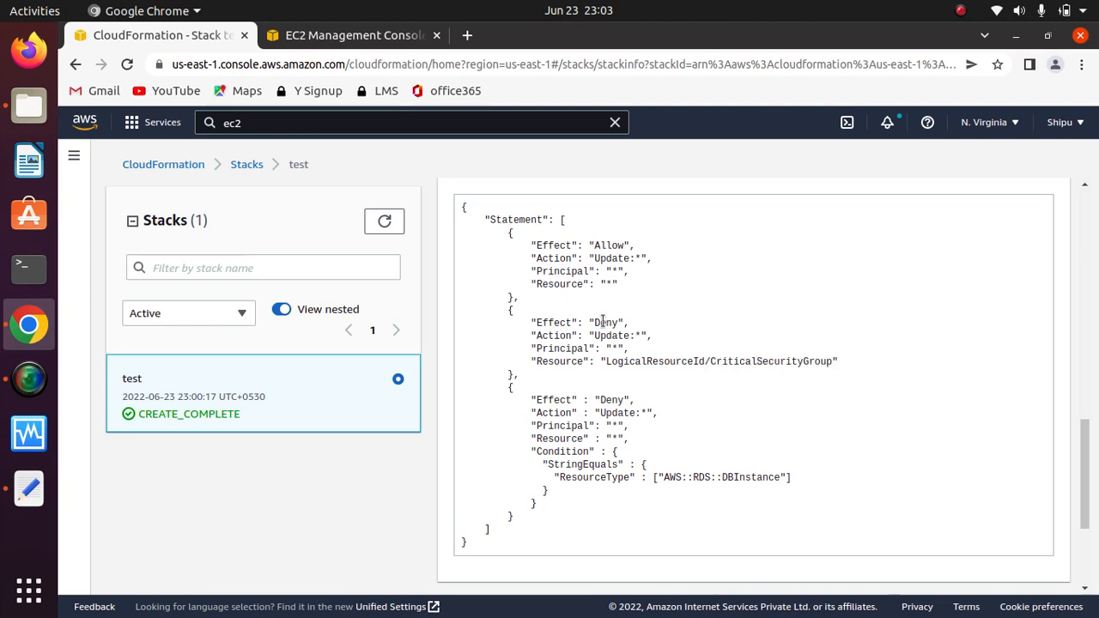
pyautogui.moveTo(631, 322); pyautogui.dragTo(534, 320)
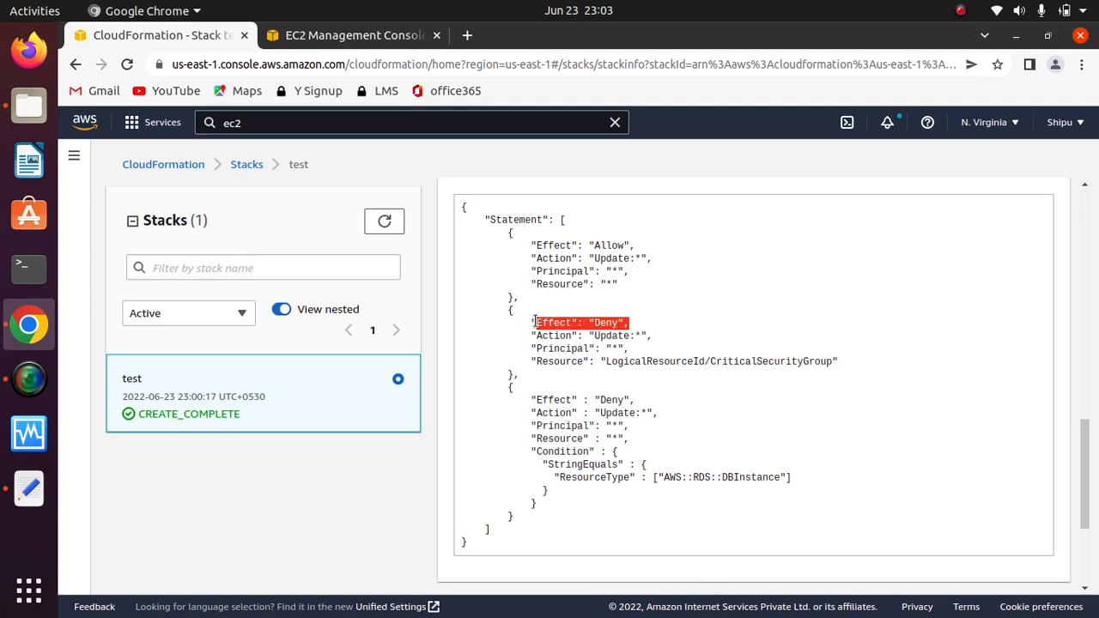
pyautogui.doubleClick(608, 323)
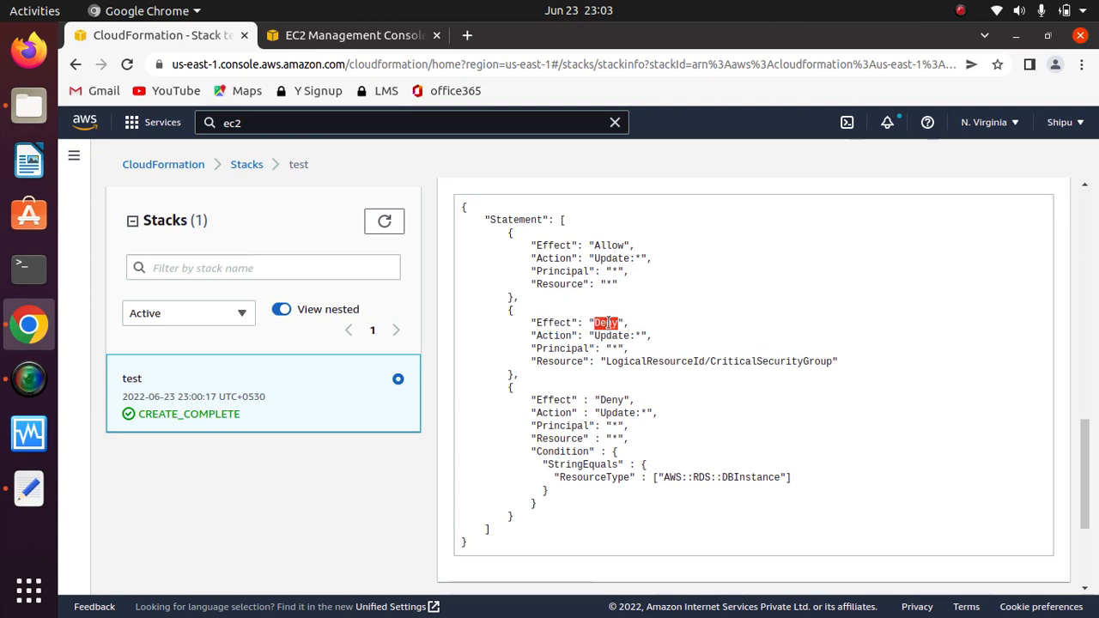
pyautogui.doubleClick(607, 323)
pyautogui.doubleClick(612, 336)
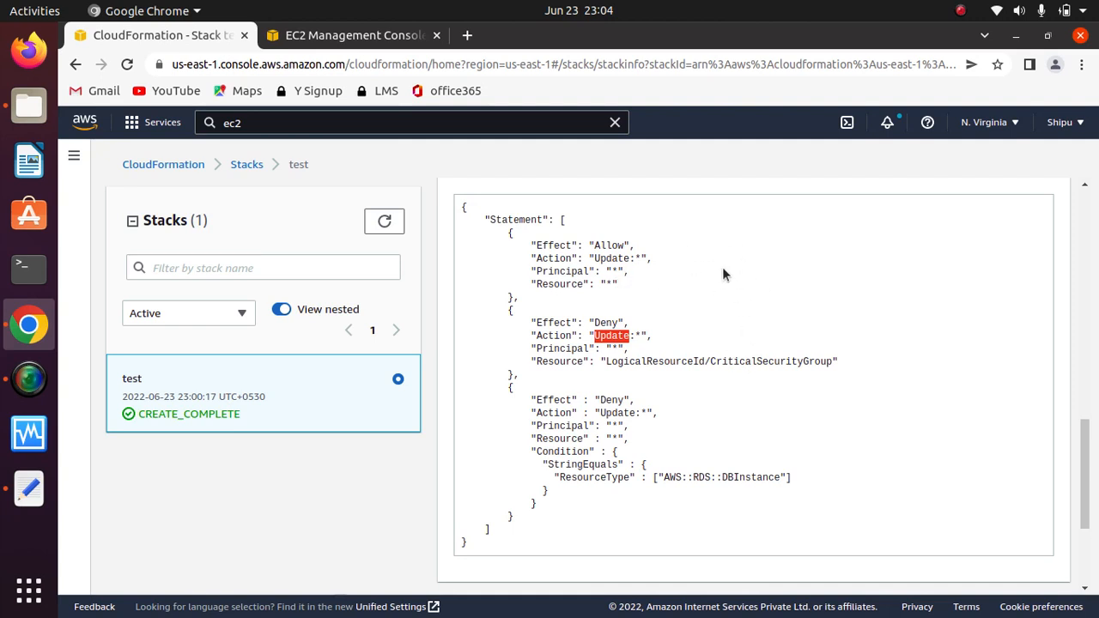
# Step: Start updating the test stack with its current template and set the CidrSSH parameter to 192.168.3.3/32
pyautogui.moveTo(1084, 493); pyautogui.dragTo(1084, 261)
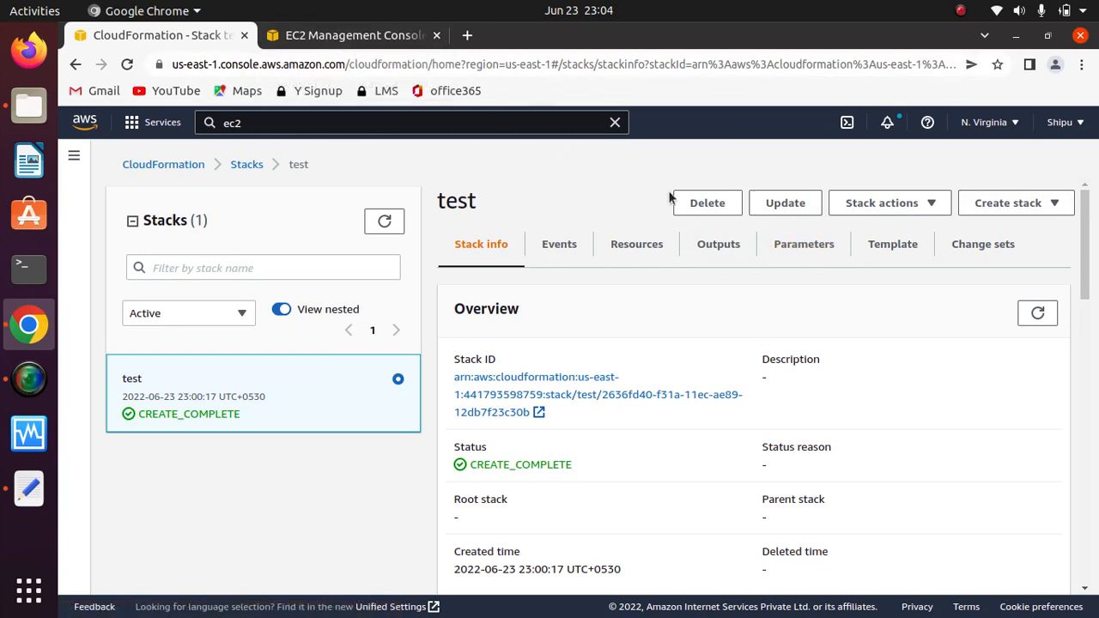
pyautogui.click(790, 204)
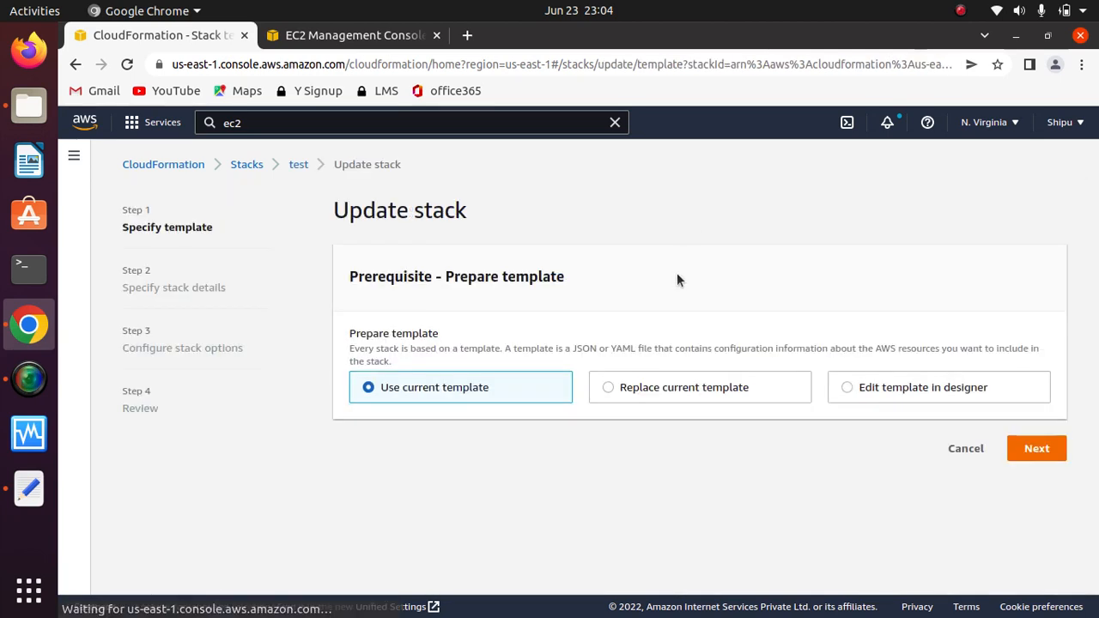
pyautogui.click(1035, 444)
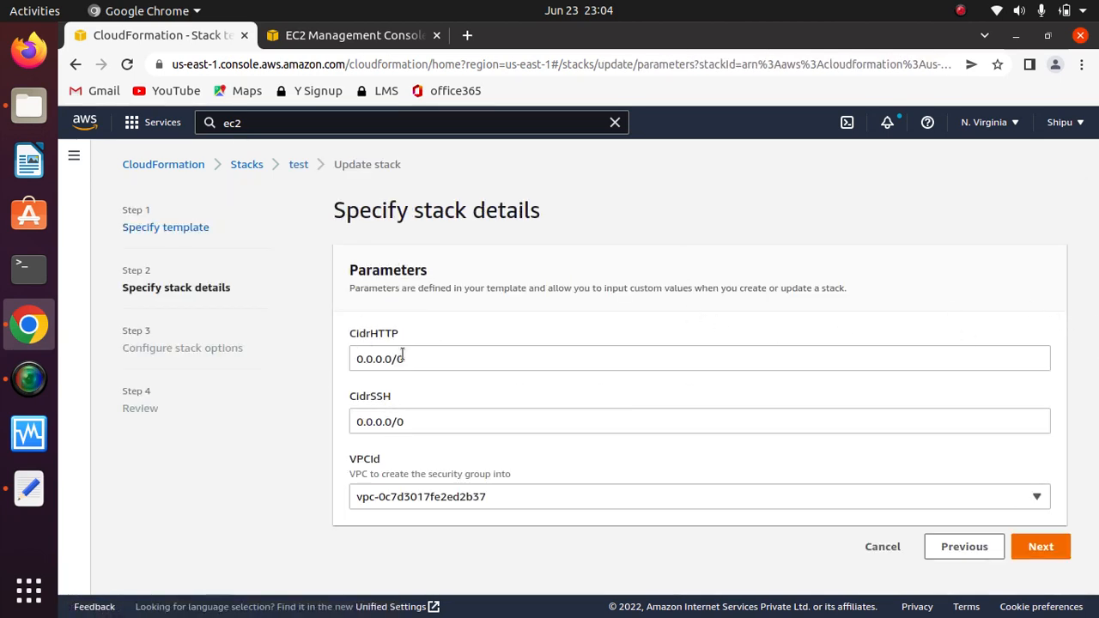
pyautogui.click(358, 421)
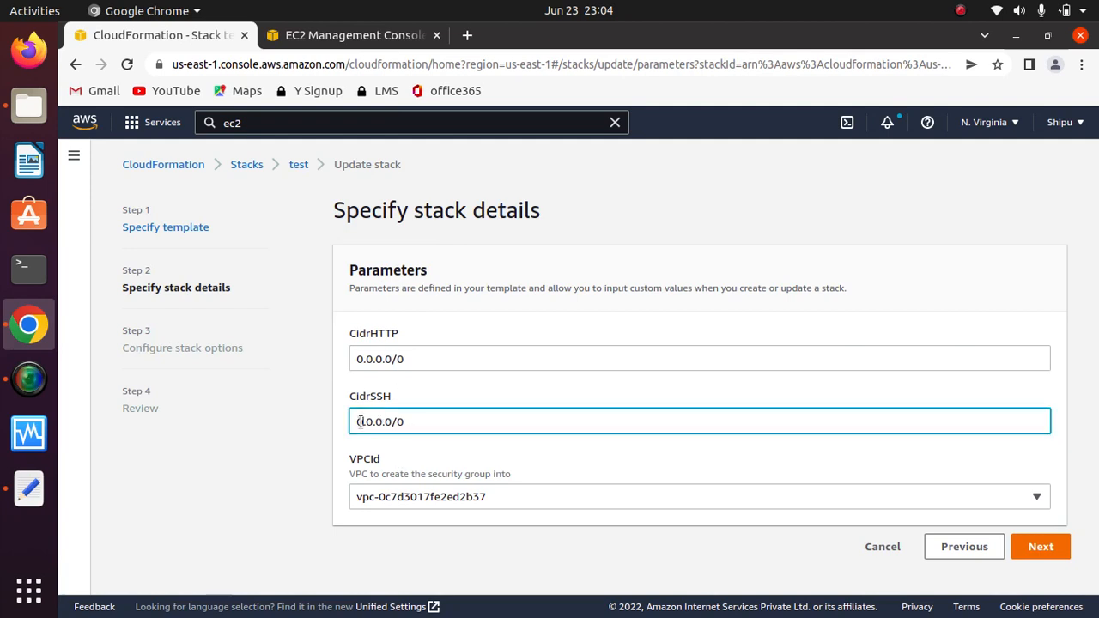
pyautogui.write('192')
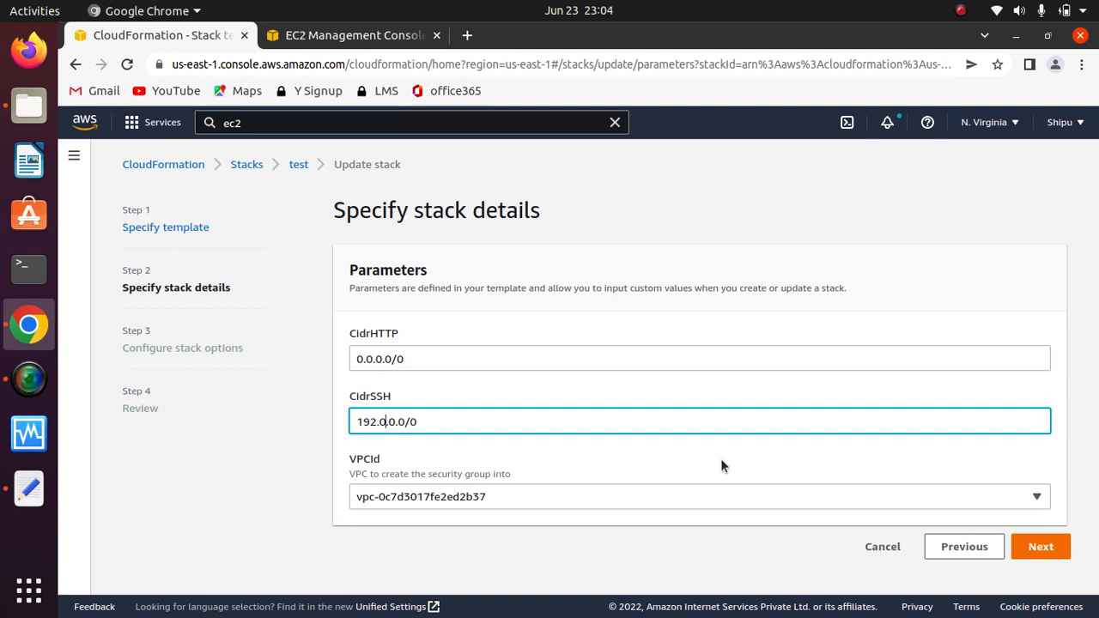
pyautogui.press('Delete')
pyautogui.press('Delete')
pyautogui.write('168')
pyautogui.press('BackSpace')
pyautogui.write('3')
pyautogui.click(1042, 544)
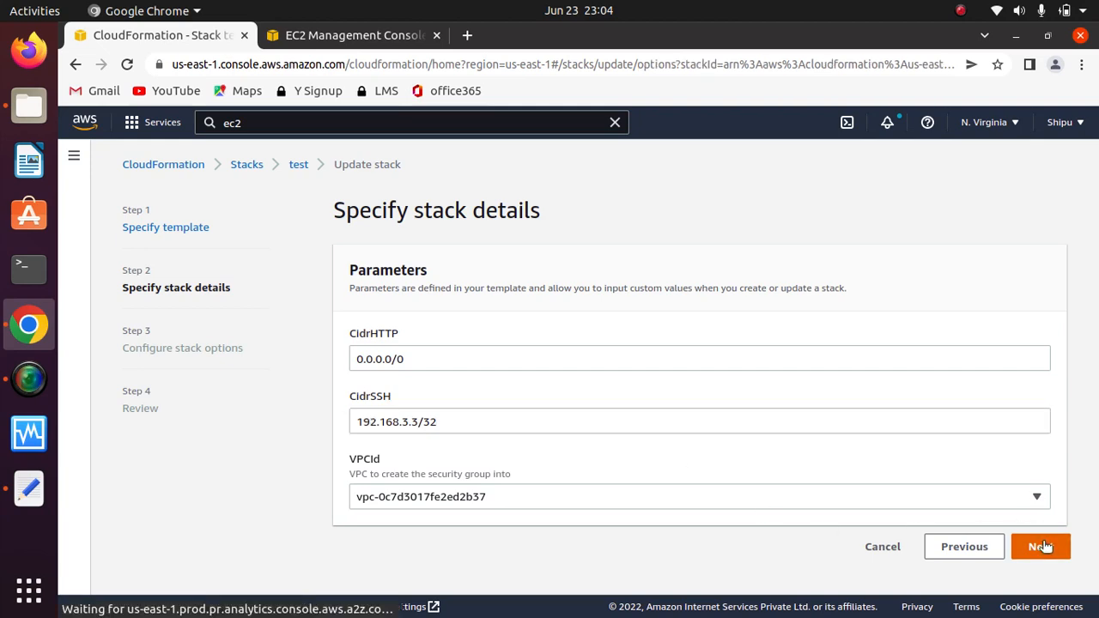
# Step: Expand the stack policy during update in the advanced options and enlarge its text area to read the statements
pyautogui.moveTo(1093, 292); pyautogui.dragTo(1096, 558)
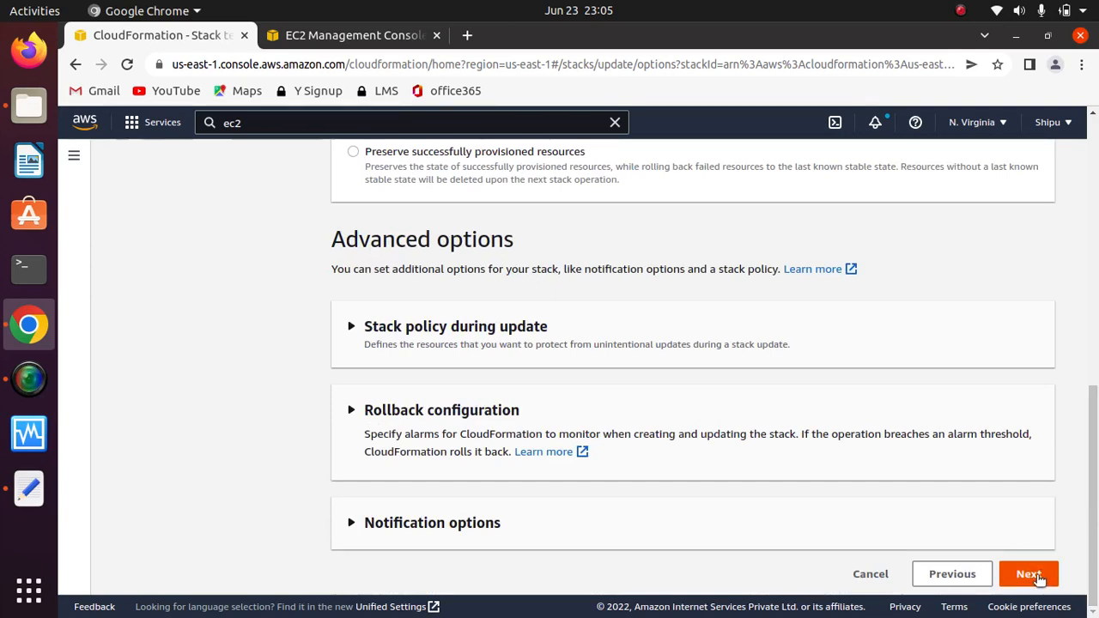
pyautogui.click(351, 326)
pyautogui.moveTo(1096, 375); pyautogui.dragTo(1088, 494)
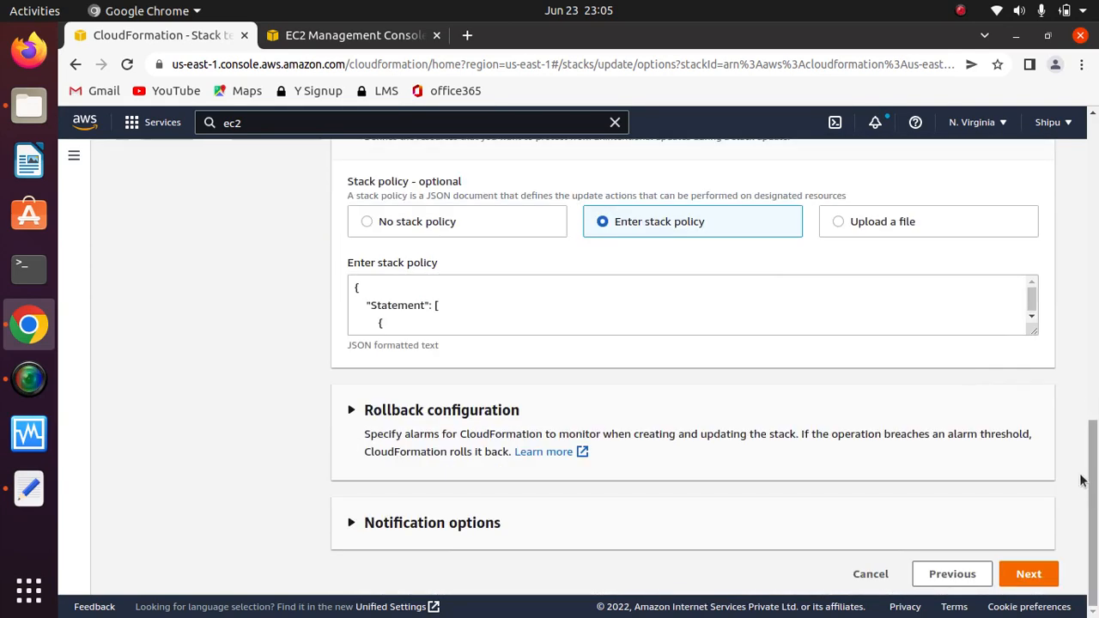
pyautogui.moveTo(1036, 331); pyautogui.dragTo(1043, 541)
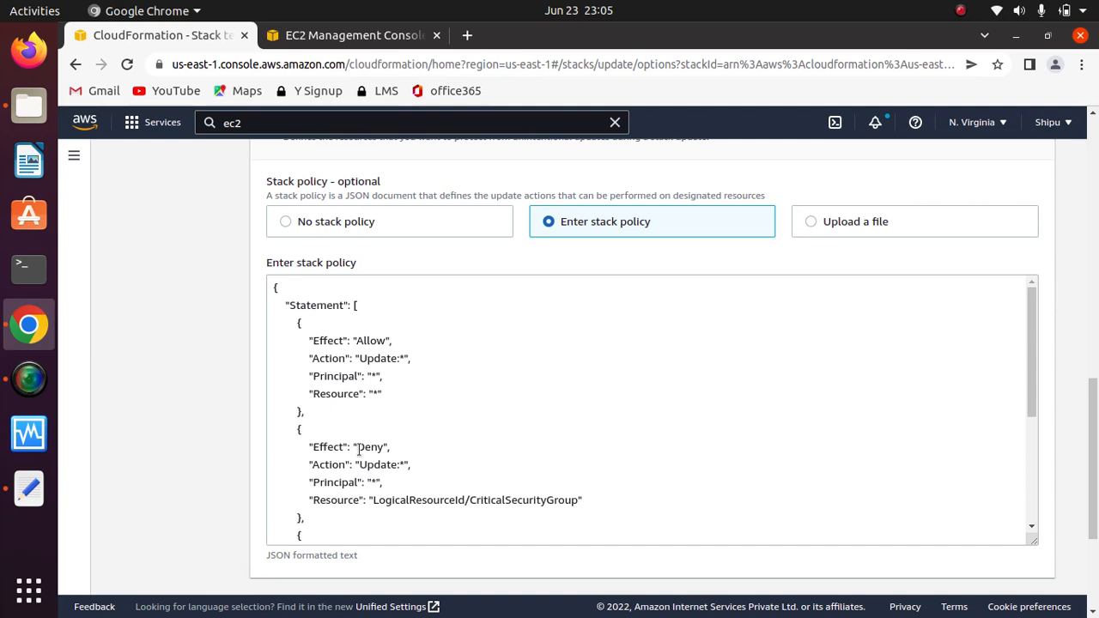
# Step: Accept the stack options with the entered policy and submit the test stack update from the review page
pyautogui.moveTo(1093, 441); pyautogui.dragTo(1085, 571)
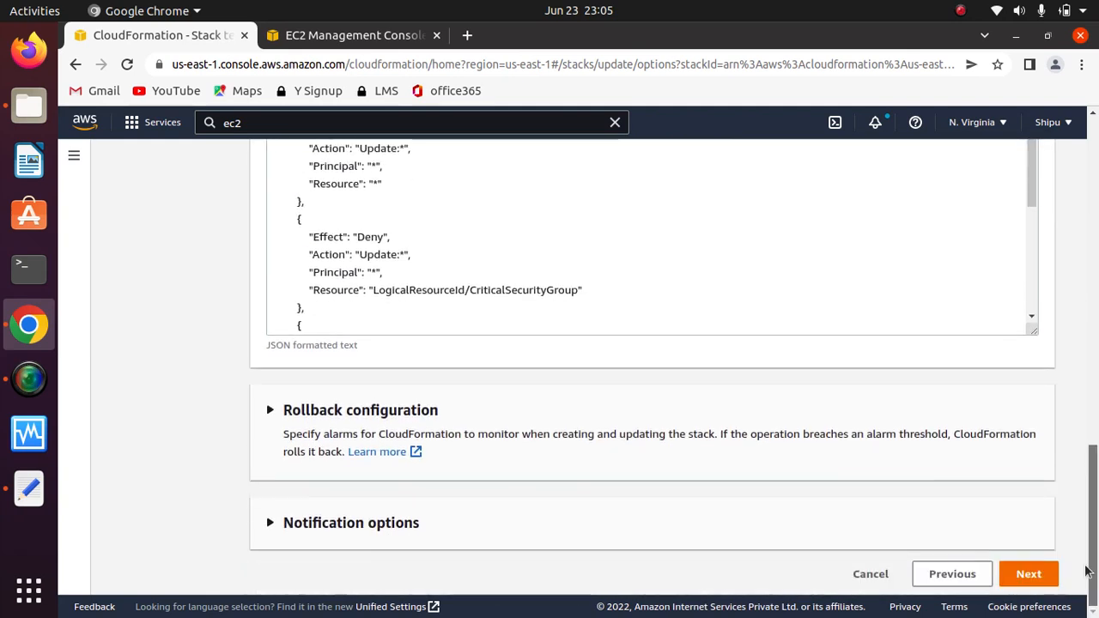
pyautogui.click(1028, 573)
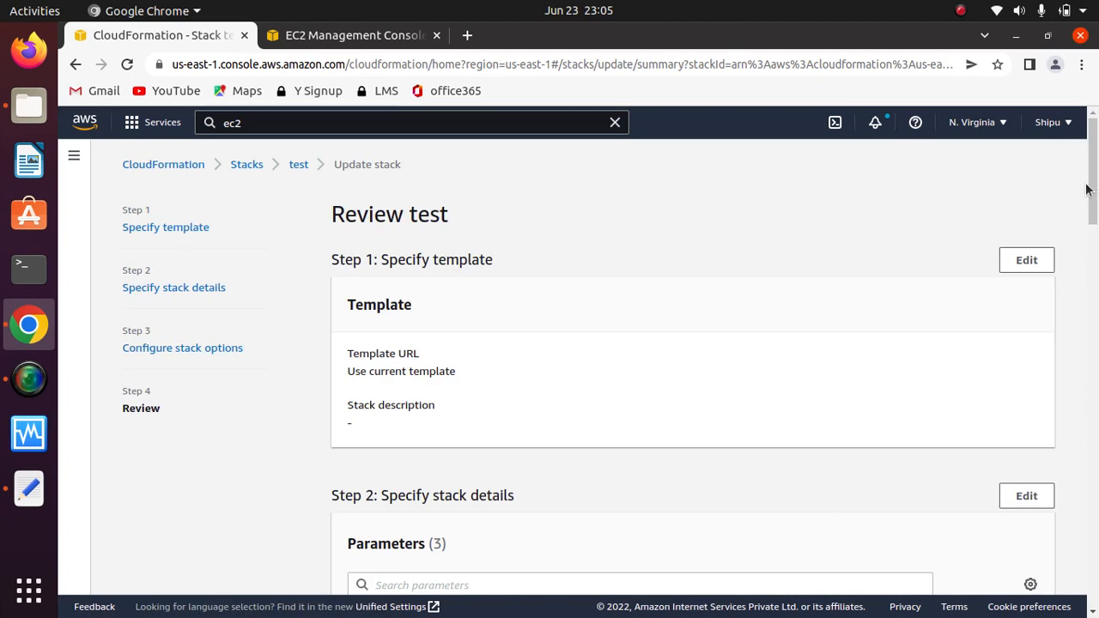
pyautogui.moveTo(1090, 191); pyautogui.dragTo(1089, 606)
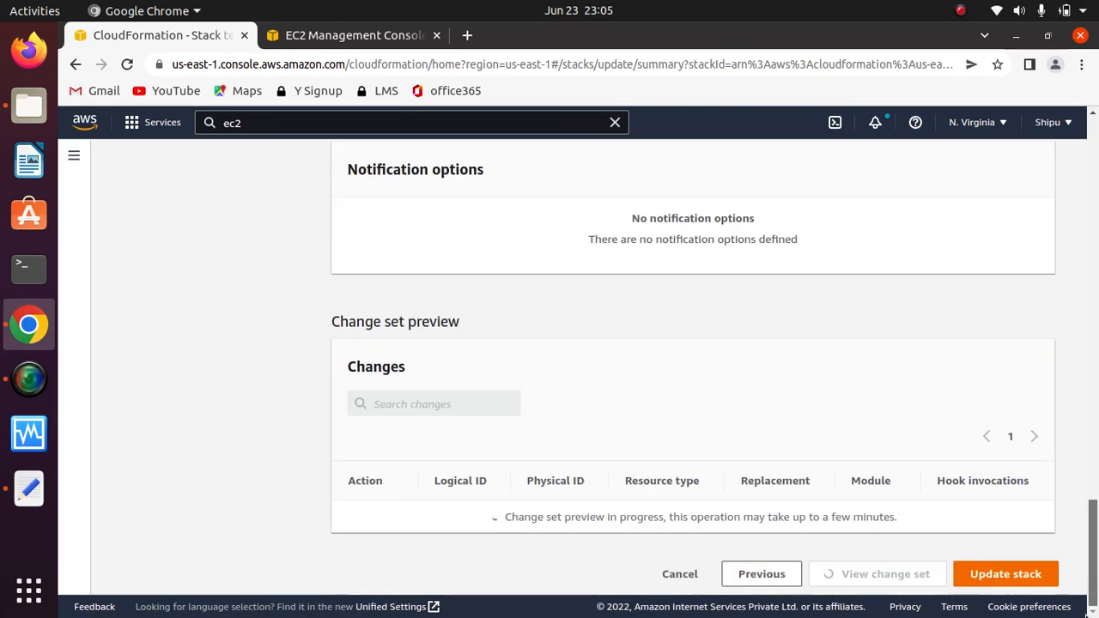
pyautogui.click(1000, 573)
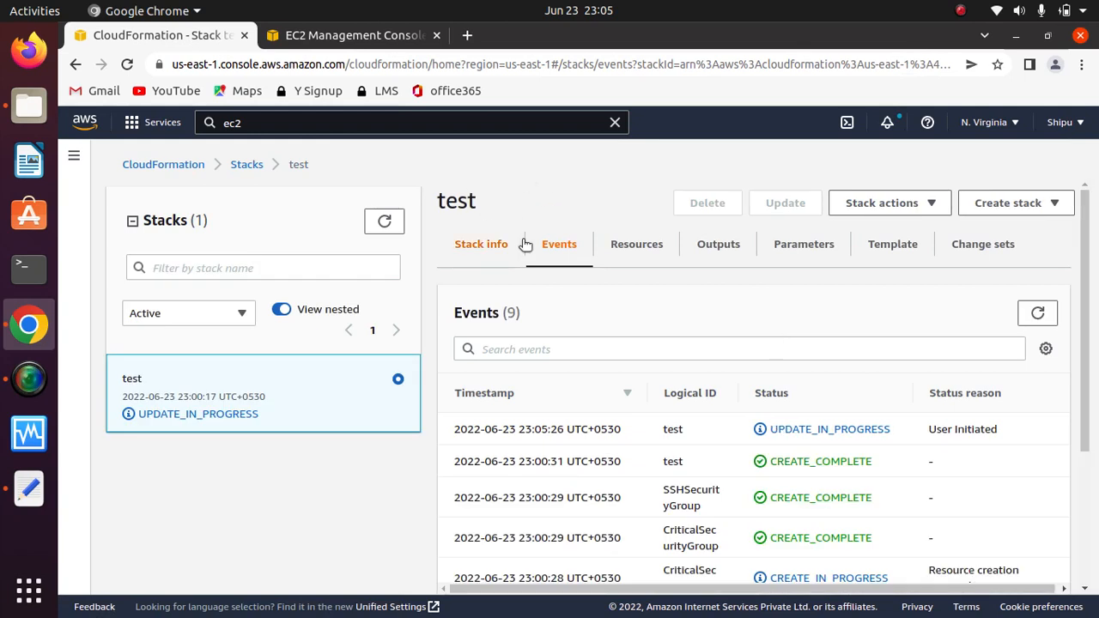
# Step: Refresh the stack list and the test stack's events repeatedly to monitor the update's progress
pyautogui.click(384, 221)
pyautogui.click(384, 221)
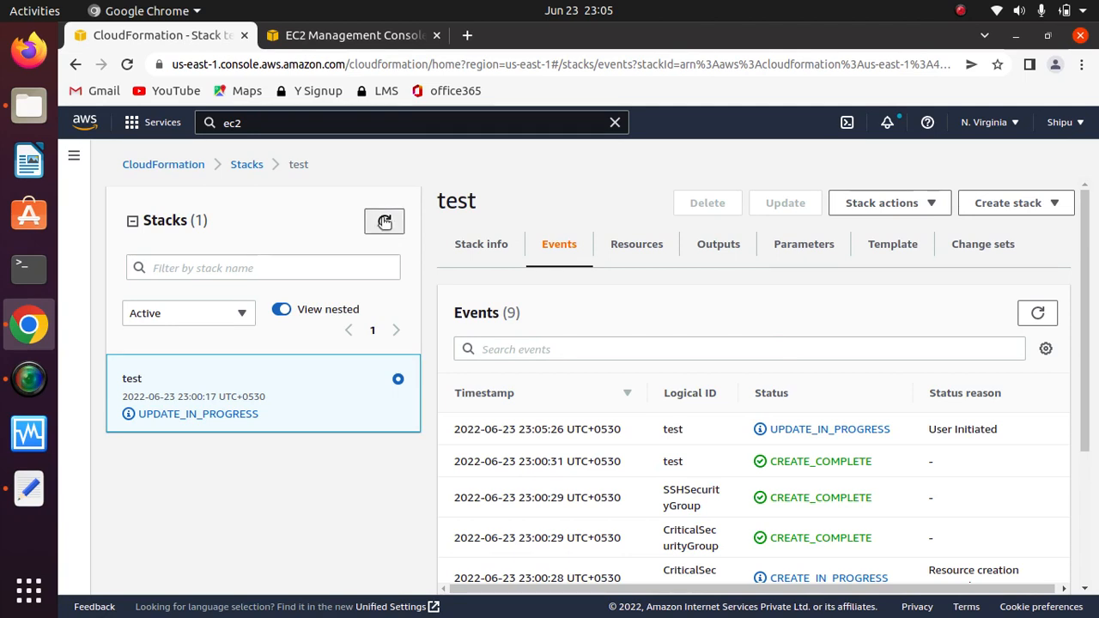
pyautogui.click(384, 221)
pyautogui.click(383, 221)
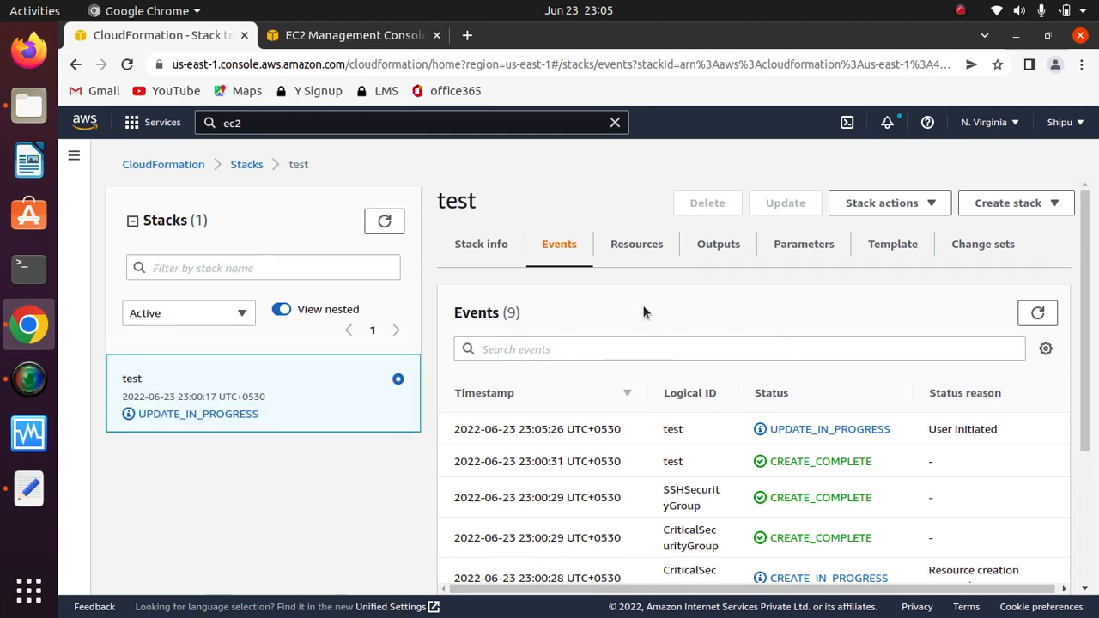
pyautogui.click(1037, 316)
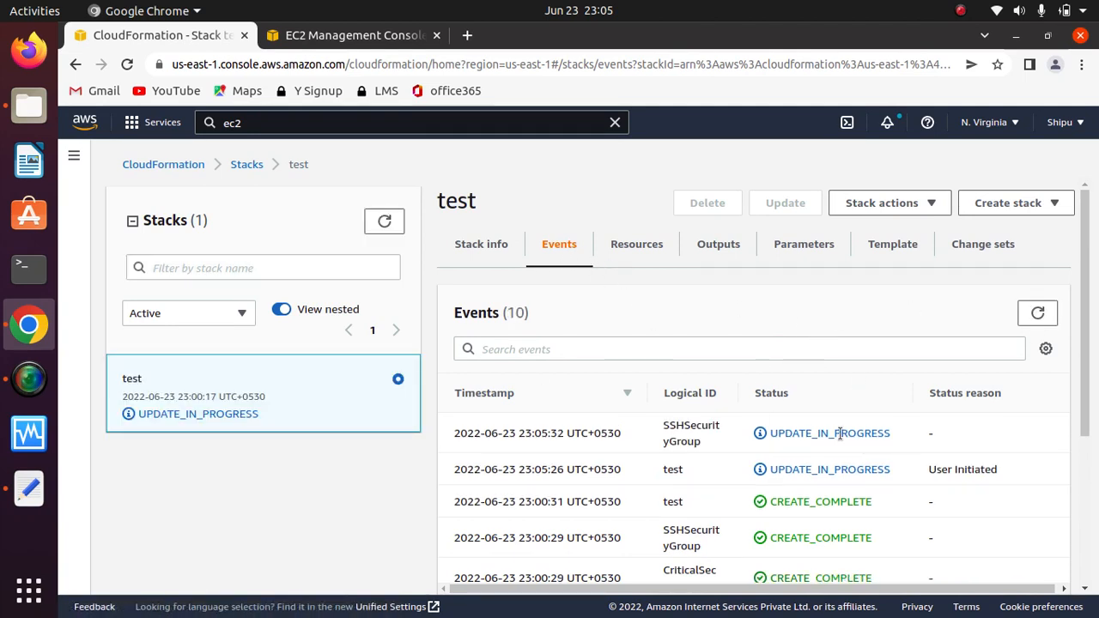
pyautogui.click(378, 224)
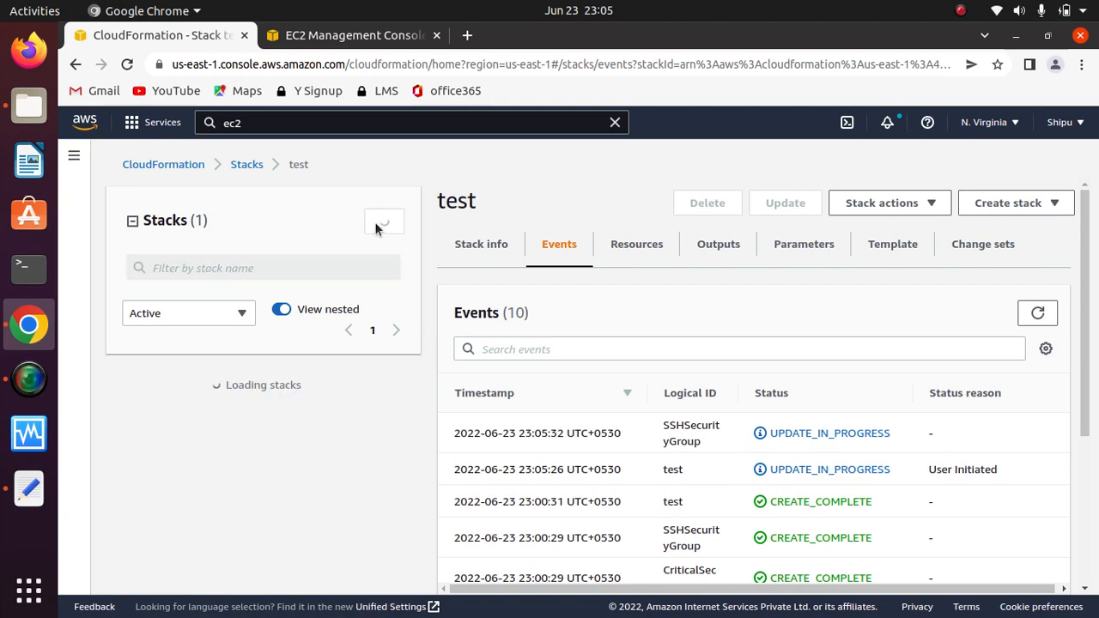
pyautogui.click(378, 229)
pyautogui.click(378, 230)
pyautogui.click(378, 230)
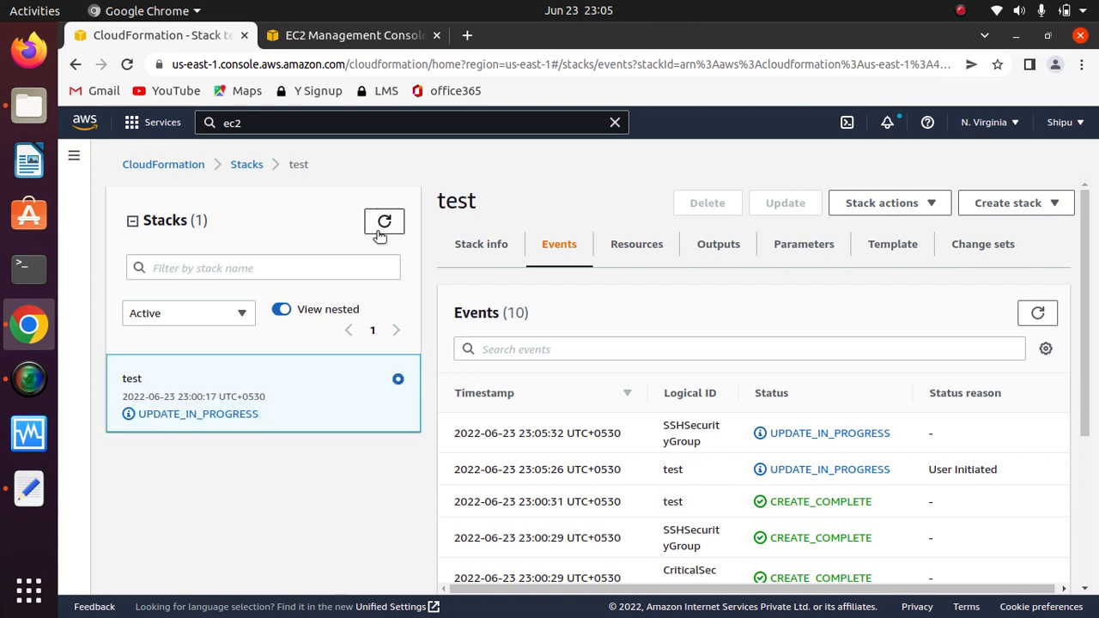
pyautogui.click(382, 225)
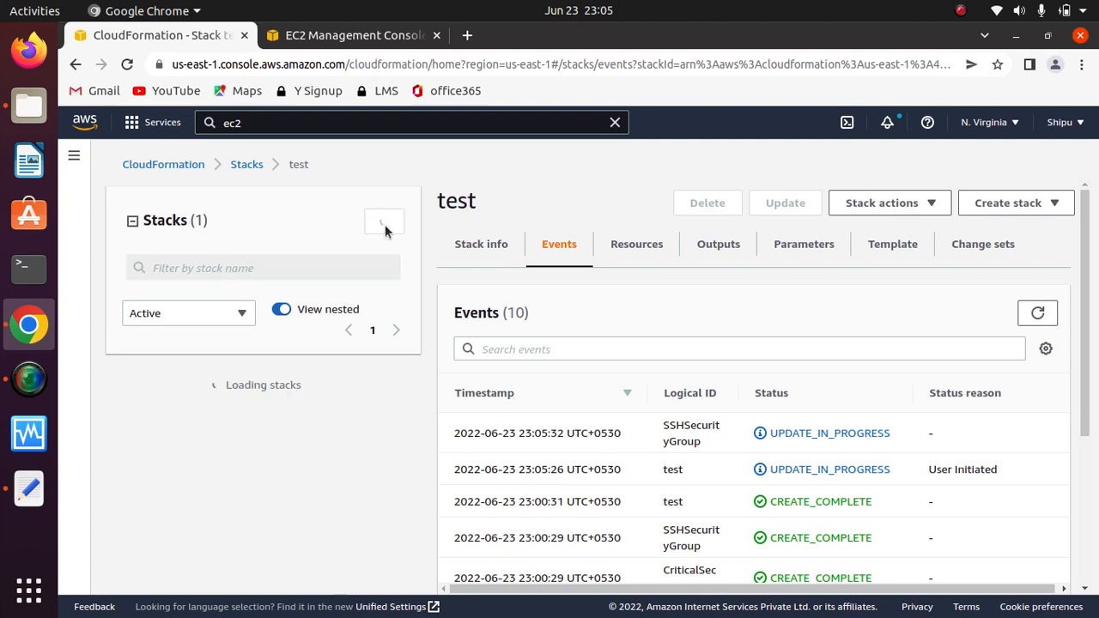
pyautogui.click(1037, 313)
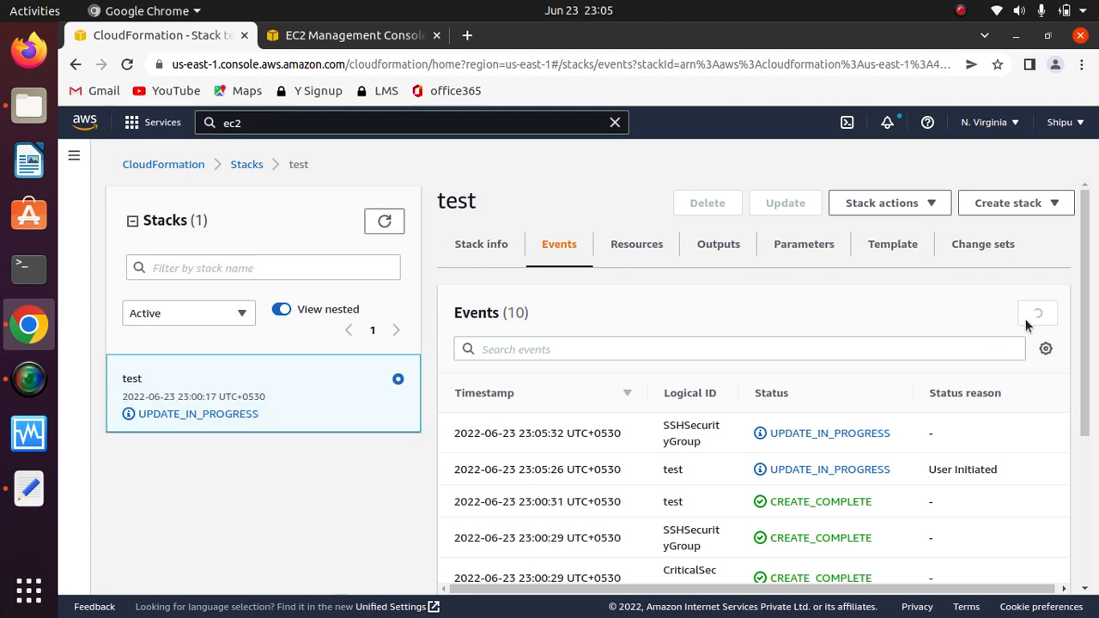
pyautogui.click(382, 222)
pyautogui.click(380, 223)
pyautogui.click(382, 222)
pyautogui.click(382, 223)
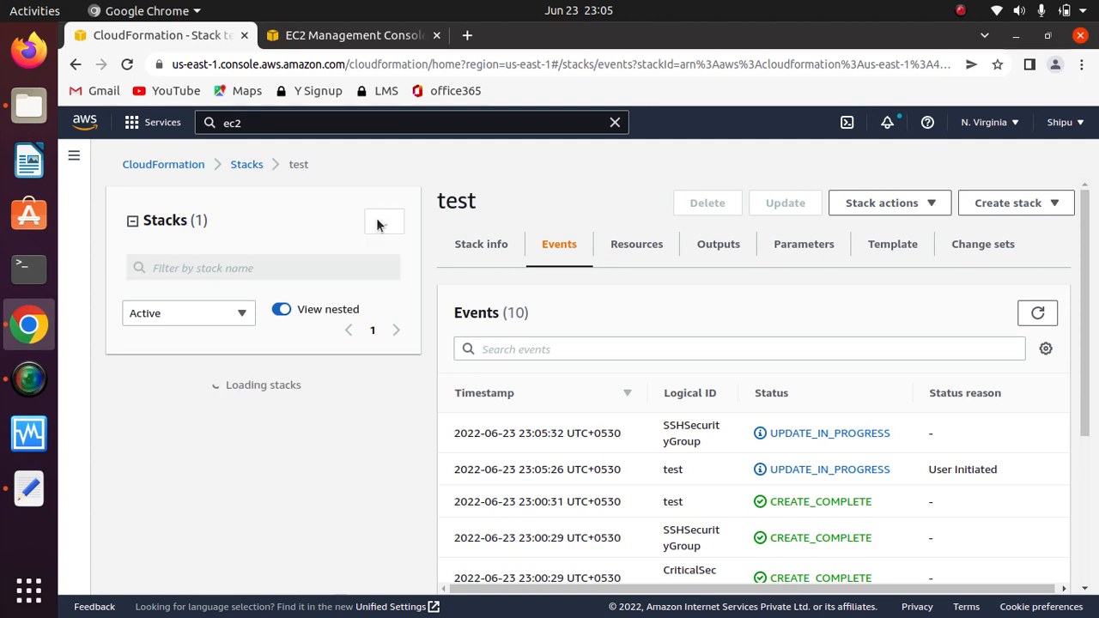
pyautogui.click(960, 11)
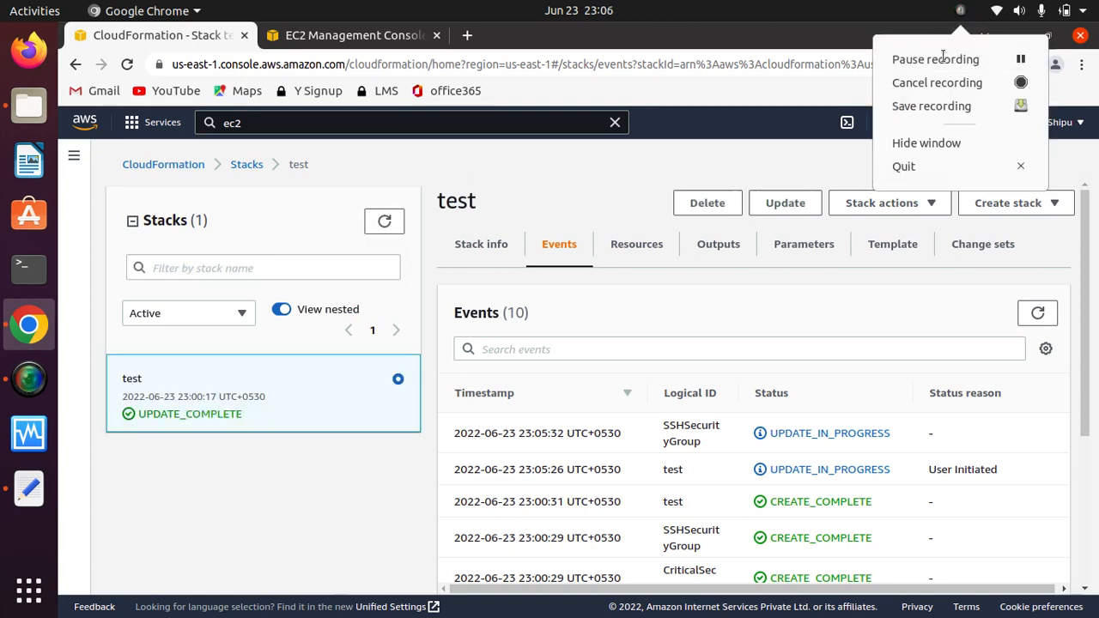
pyautogui.click(699, 284)
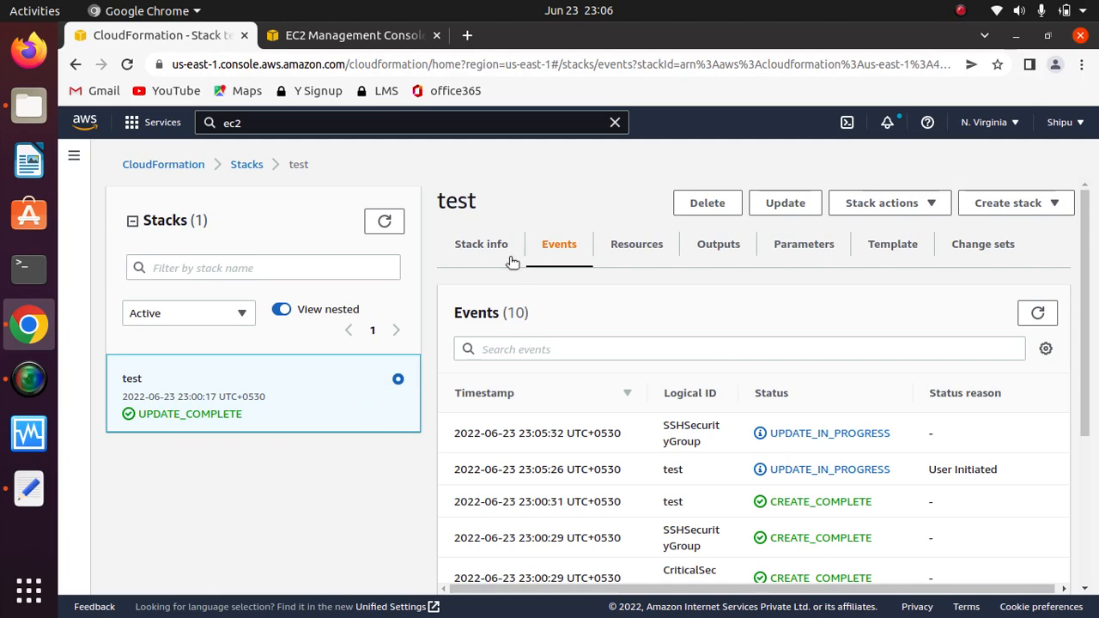
# Step: Switch to the EC2 console, refresh the security groups and view the inbound rules of the test stack's SSHSecurityGroup
pyautogui.click(352, 39)
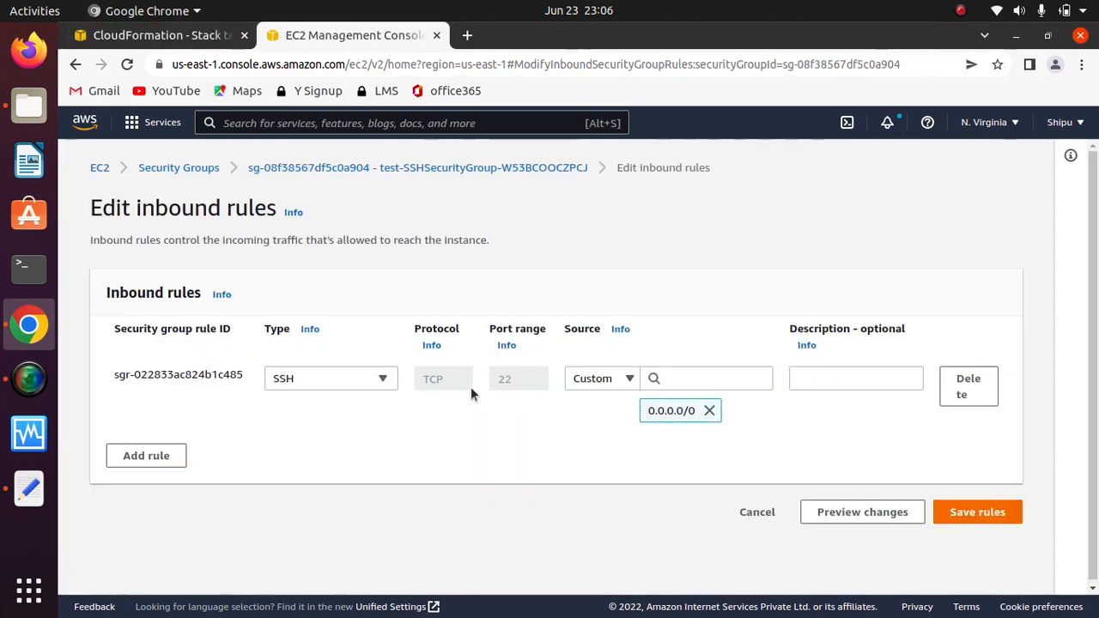
pyautogui.click(190, 169)
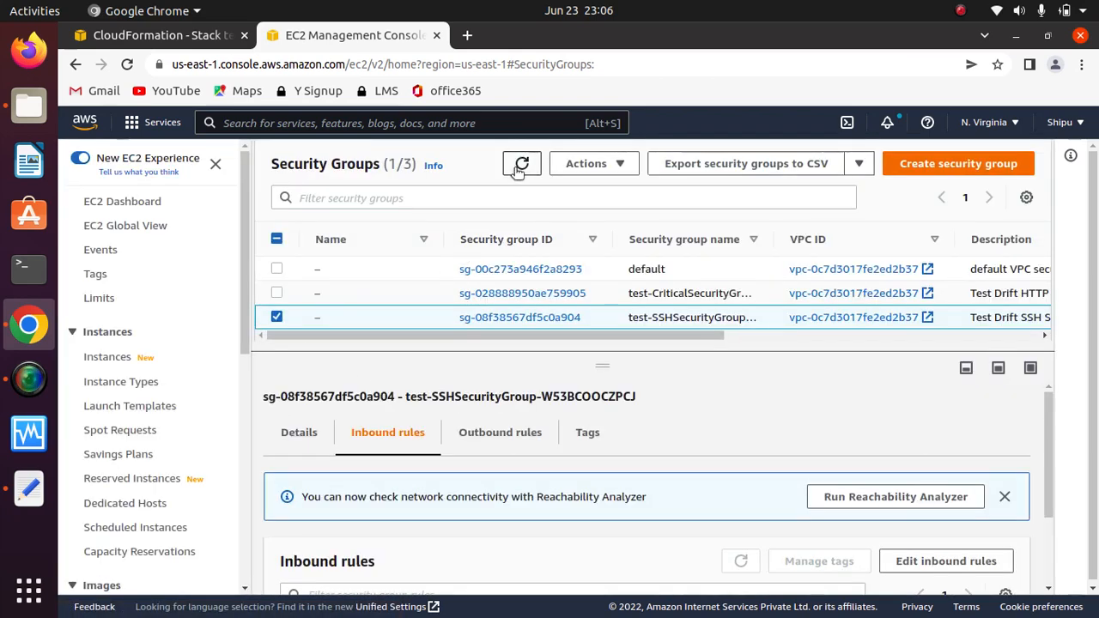
pyautogui.click(522, 163)
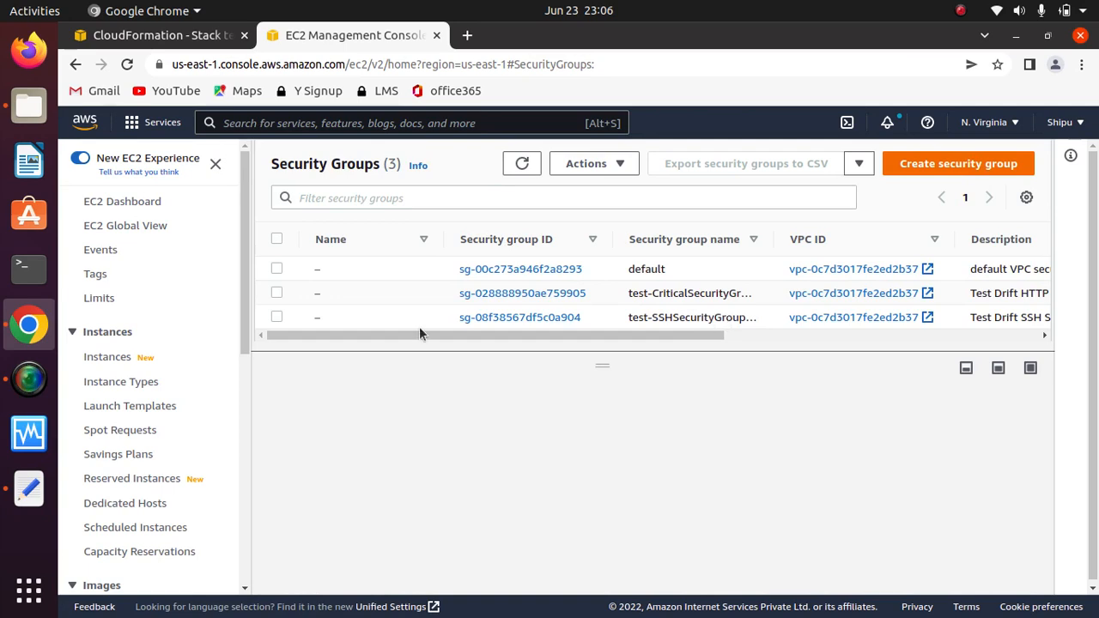
pyautogui.click(277, 317)
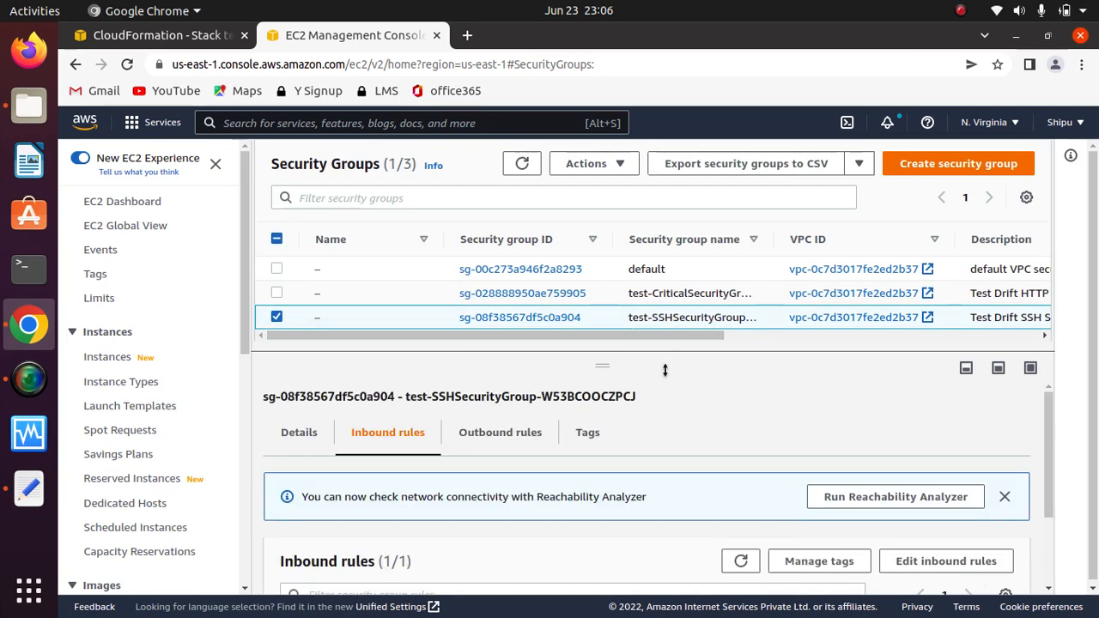
pyautogui.scroll(-3, 1026, 481)
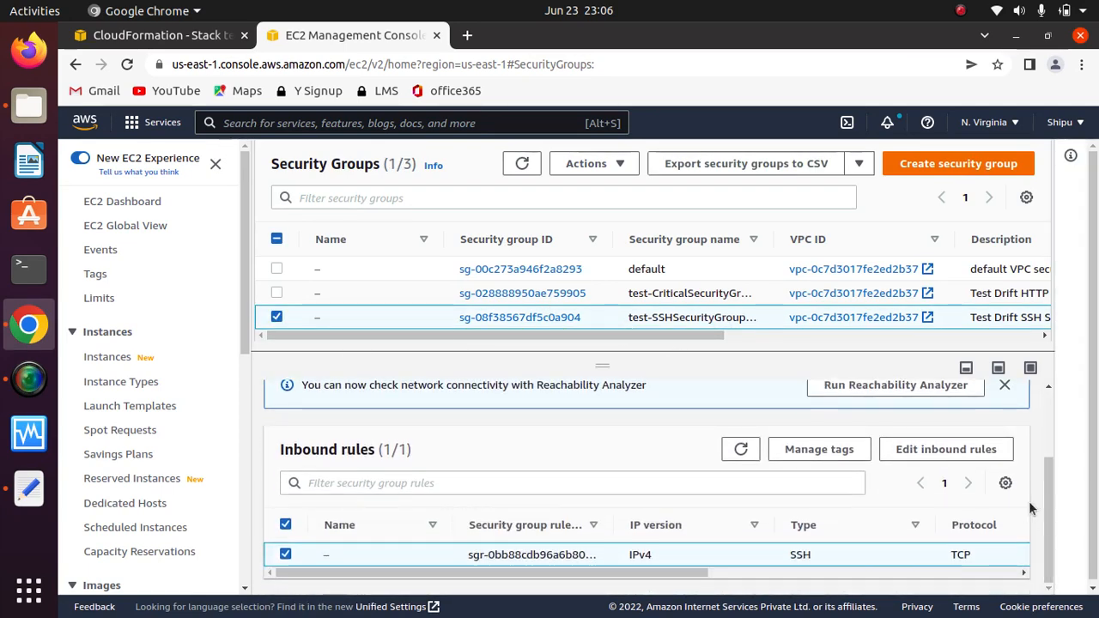
# Step: Check the rule sources of the SSHSecurityGroup and the CriticalSecurityGroup by opening each group's inbound rules for editing
pyautogui.click(935, 452)
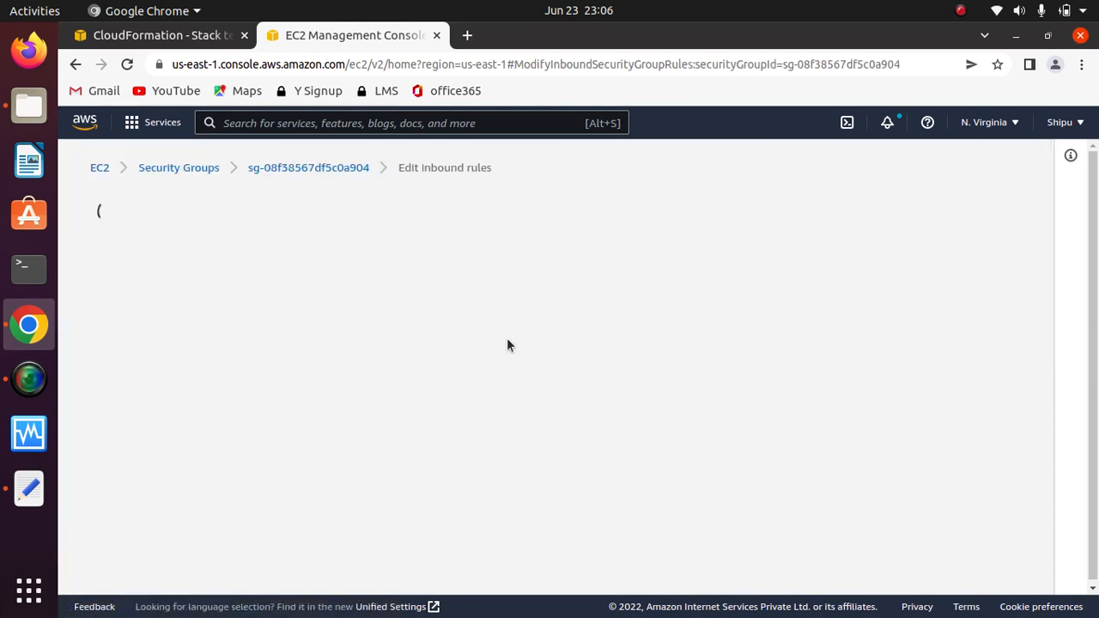
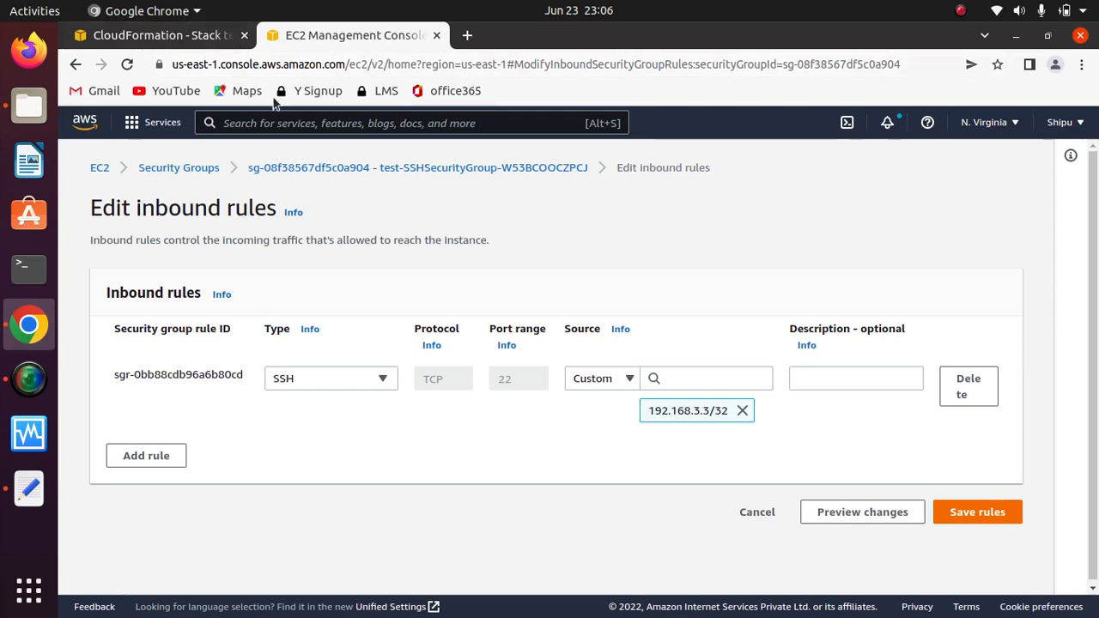
pyautogui.click(202, 166)
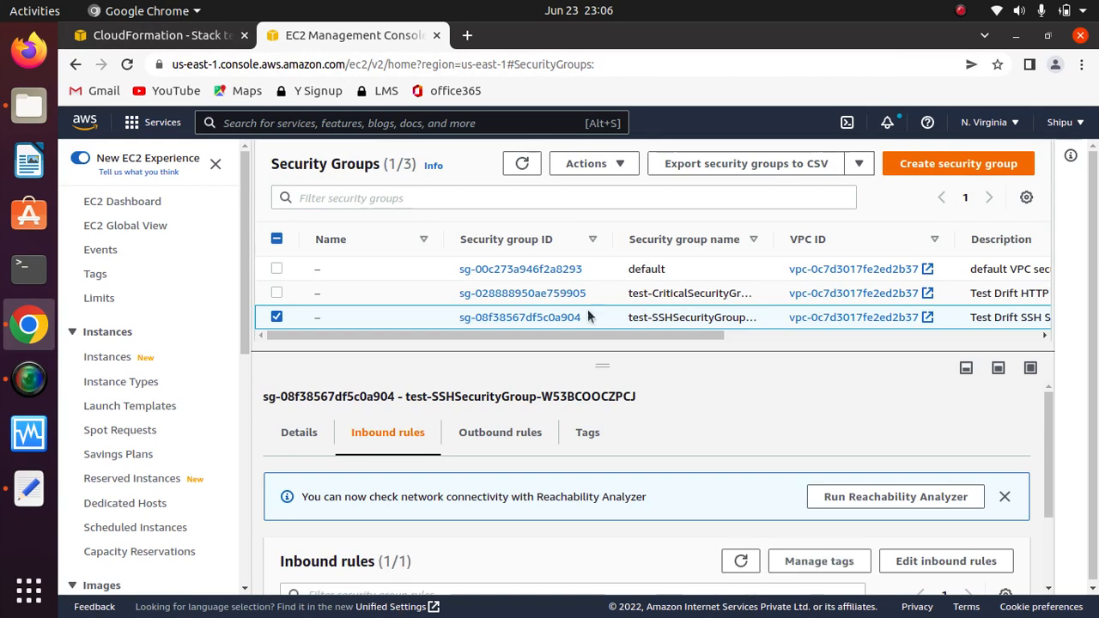
pyautogui.click(279, 317)
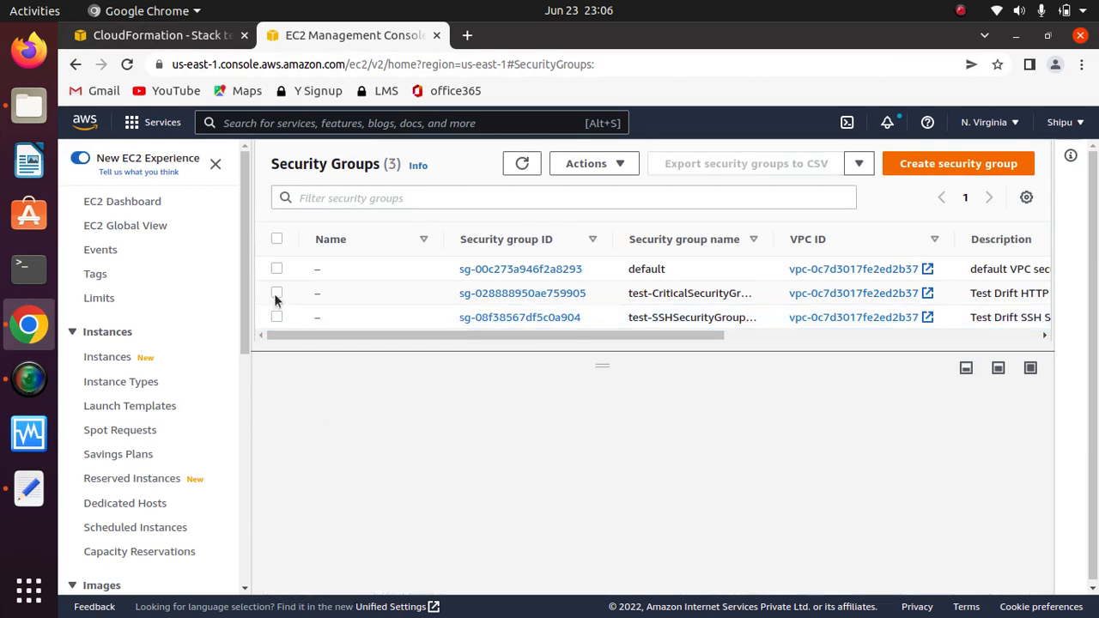
pyautogui.click(277, 294)
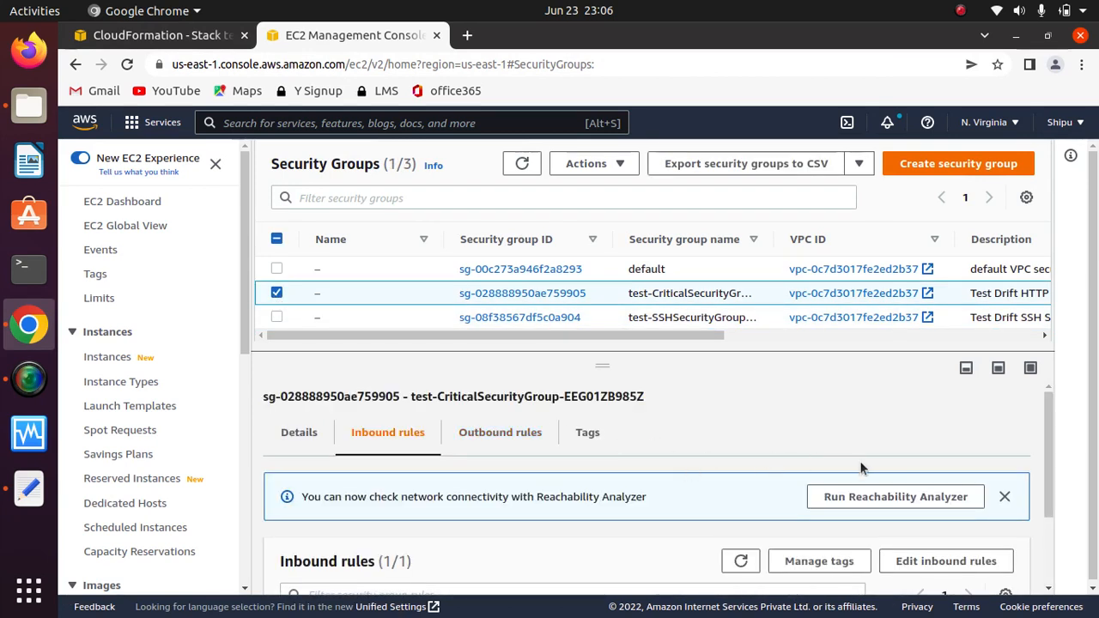
pyautogui.moveTo(1046, 455); pyautogui.dragTo(1031, 522)
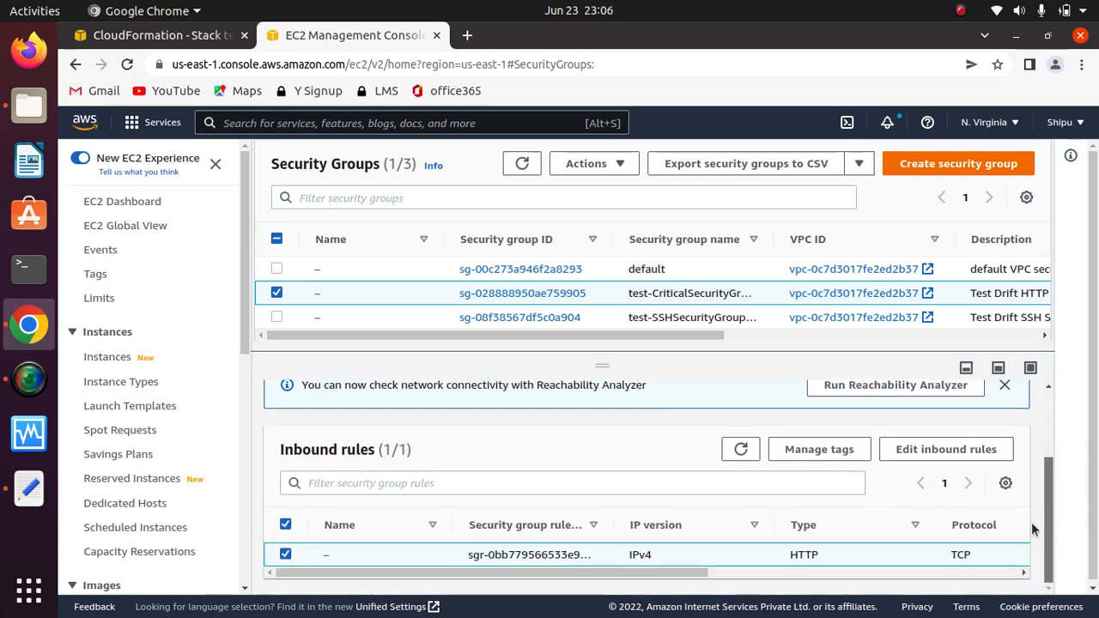
pyautogui.click(945, 449)
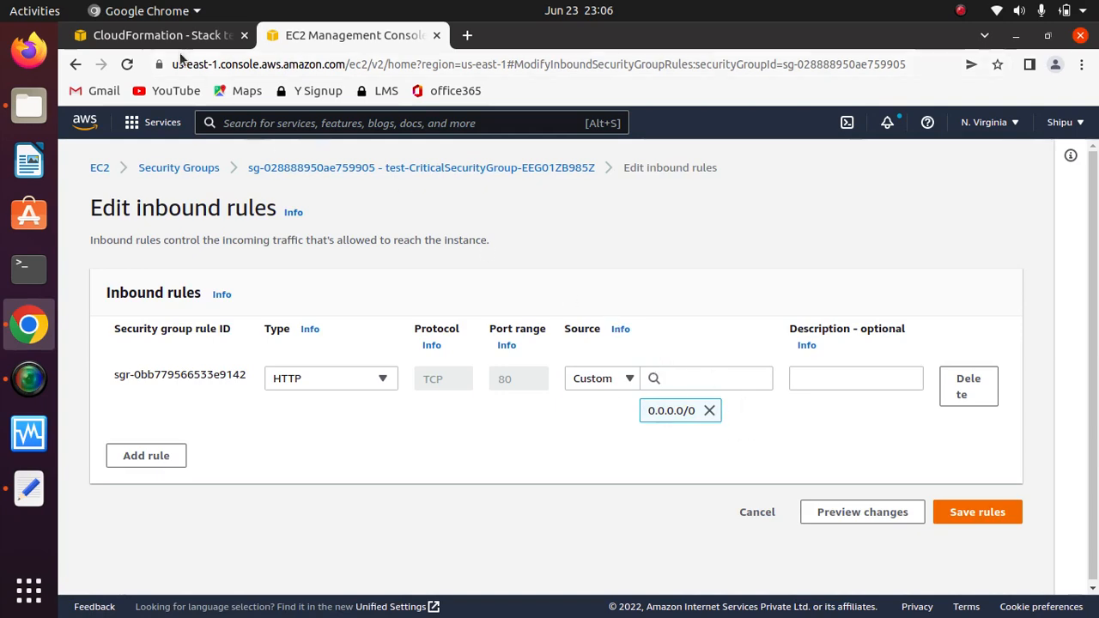
# Step: Switch to CloudFormation and start updating the test stack with its current template
pyautogui.click(150, 36)
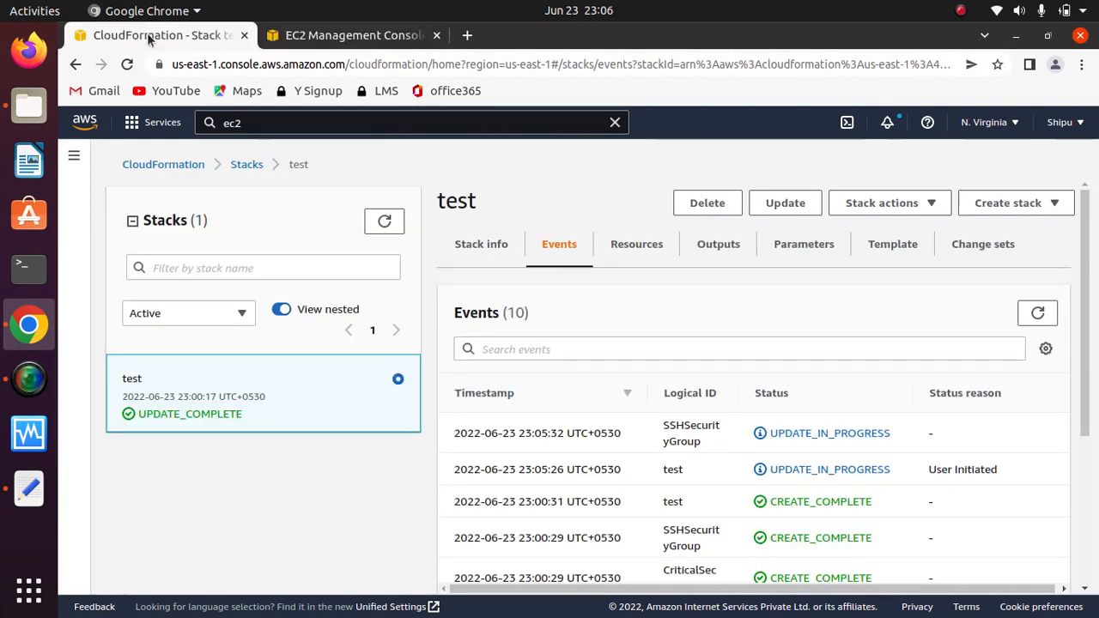
pyautogui.click(786, 202)
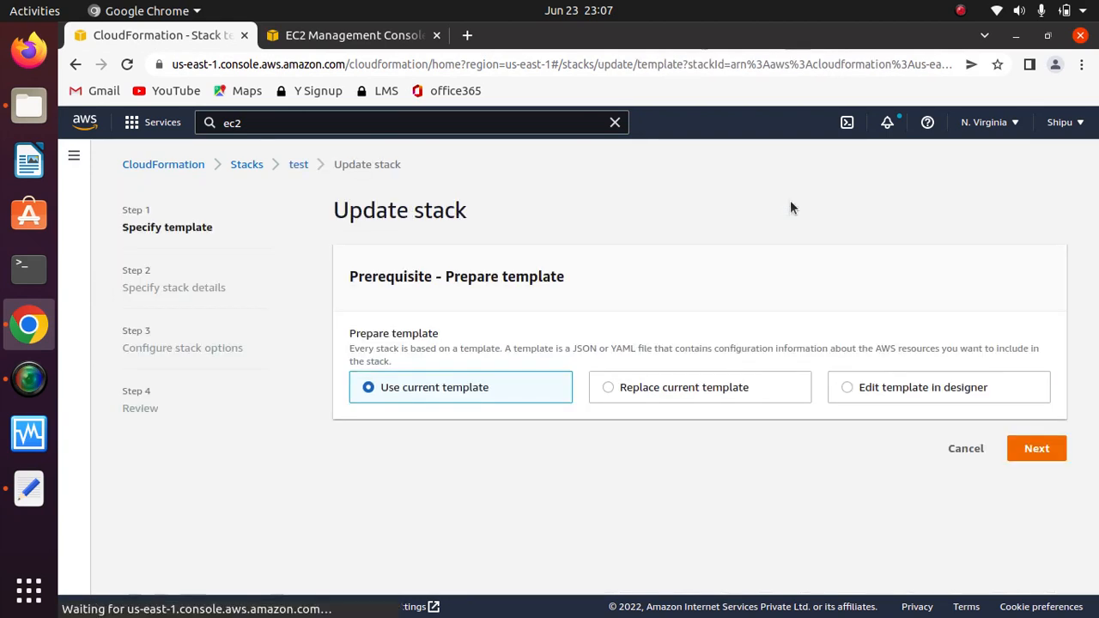
pyautogui.click(1043, 449)
# Step: Set the CidrHTTP parameter to a copy of the CidrSSH address with one digit replaced by 4, and continue to the stack options
pyautogui.click(365, 358)
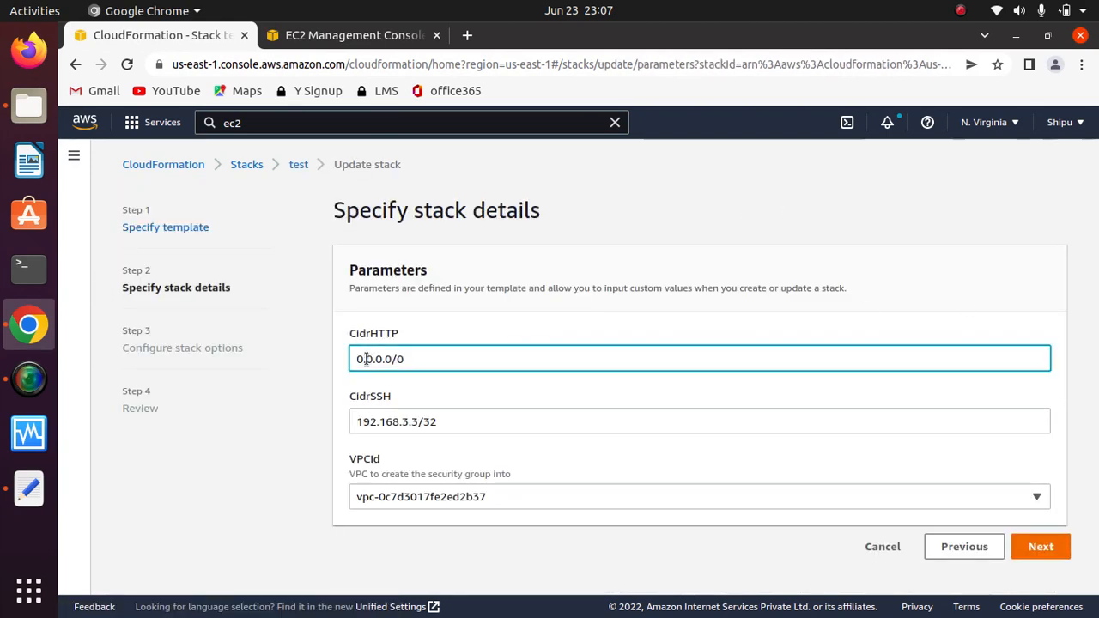
pyautogui.moveTo(459, 423); pyautogui.dragTo(312, 414)
pyautogui.hotkey('ctrl', 'c')
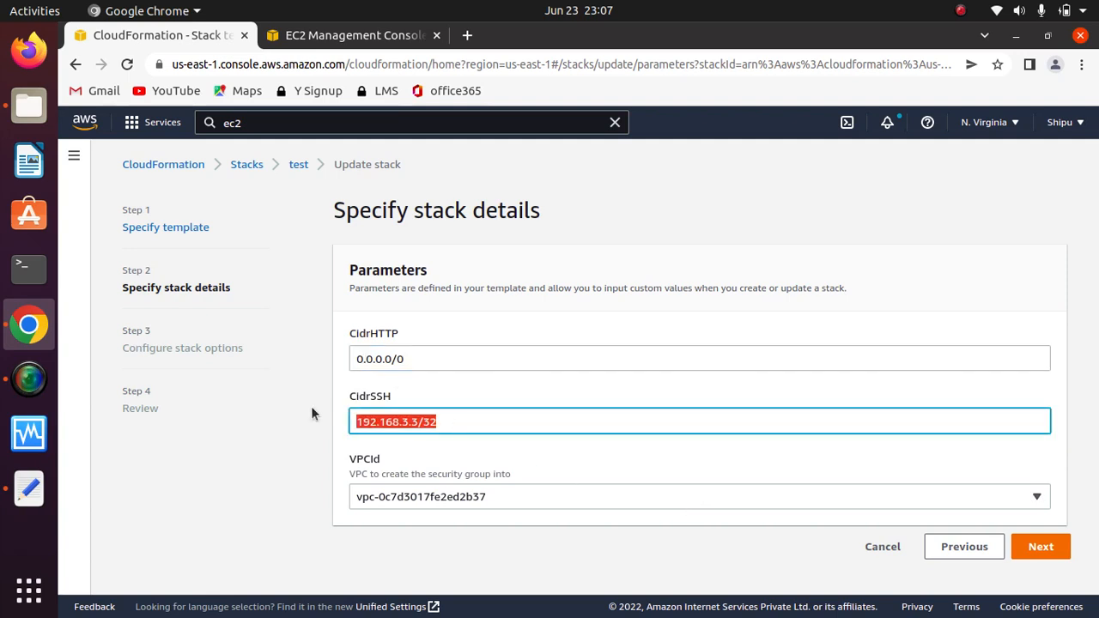
pyautogui.moveTo(440, 353); pyautogui.dragTo(277, 344)
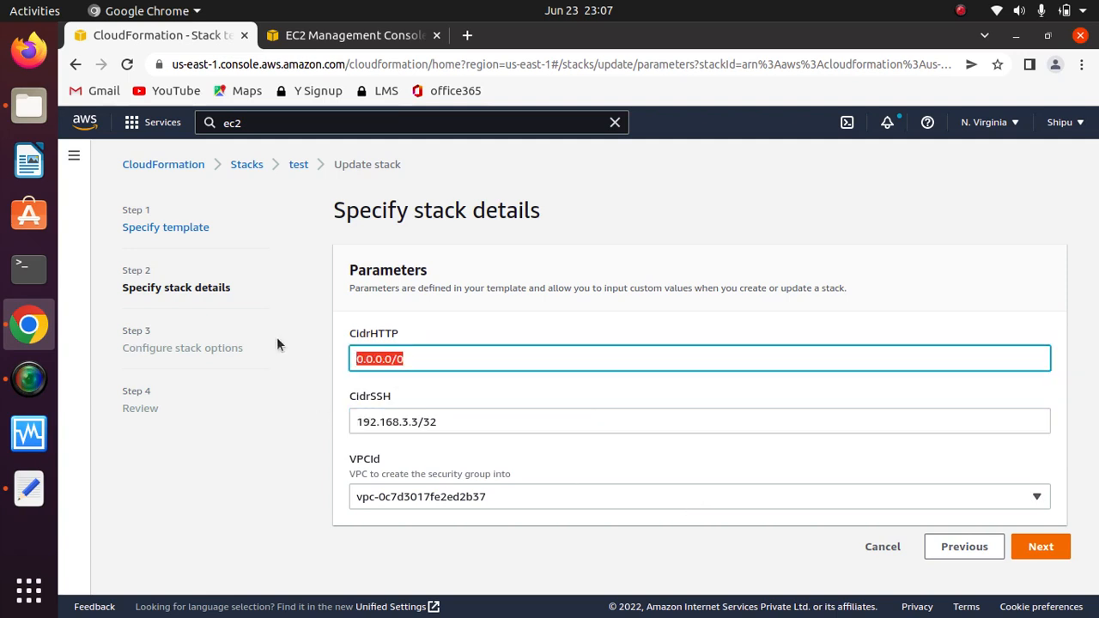
pyautogui.hotkey('ctrl', 'v')
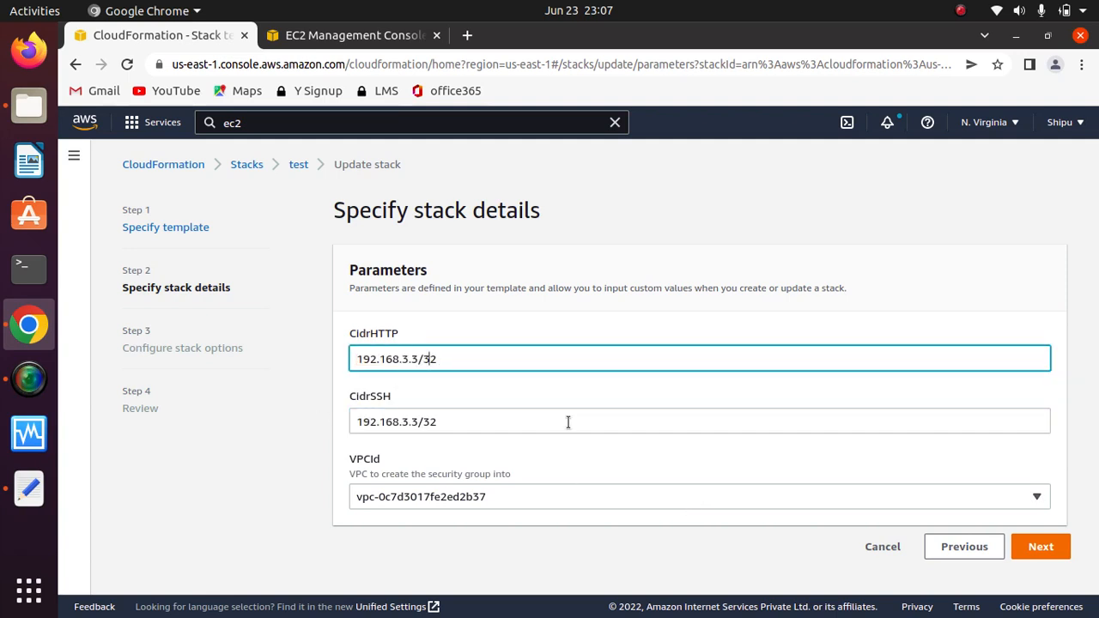
pyautogui.press('BackSpace')
pyautogui.write('4')
pyautogui.click(1066, 557)
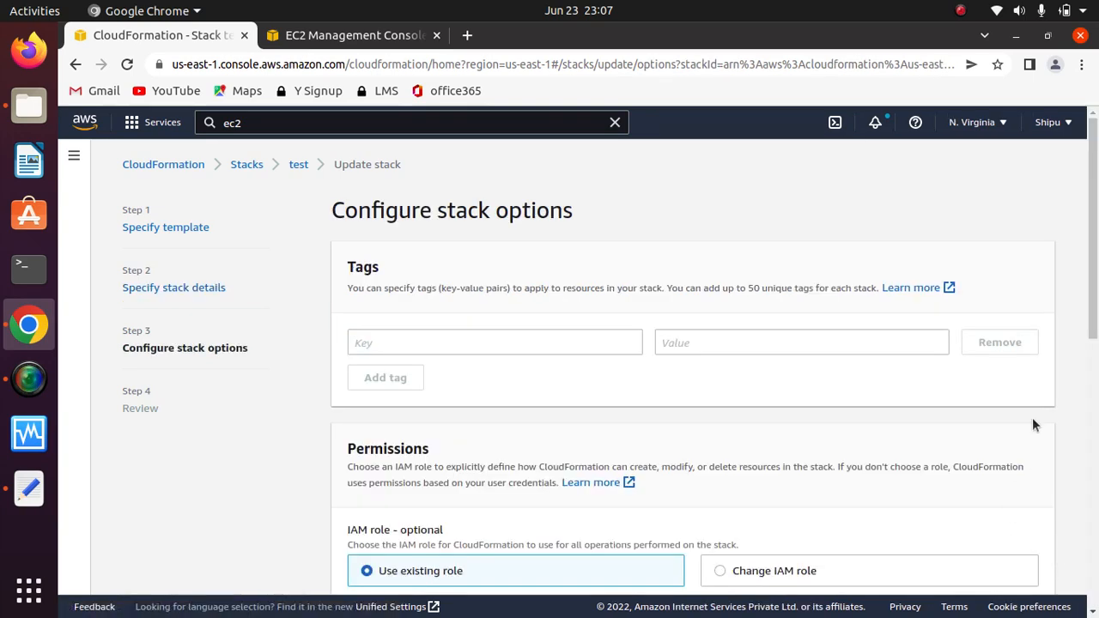
# Step: Submit the test stack update with the stack options left as they are, and refresh the stack list
pyautogui.scroll(-15, 1080, 545)
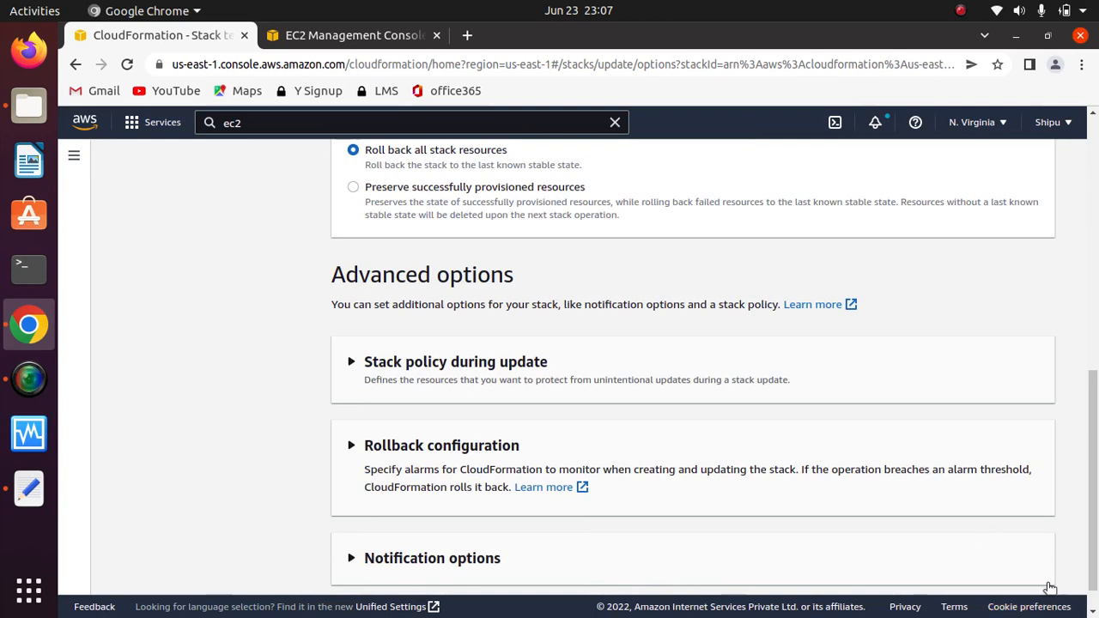
pyautogui.scroll(-1, 1055, 586)
pyautogui.click(1037, 572)
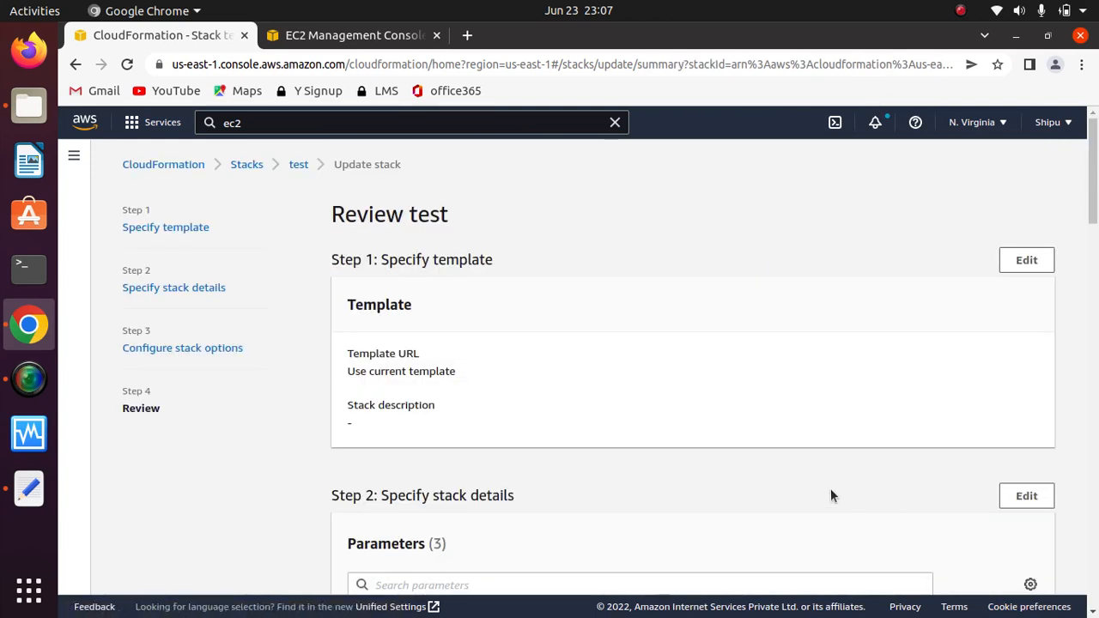
pyautogui.moveTo(1093, 172); pyautogui.dragTo(1094, 549)
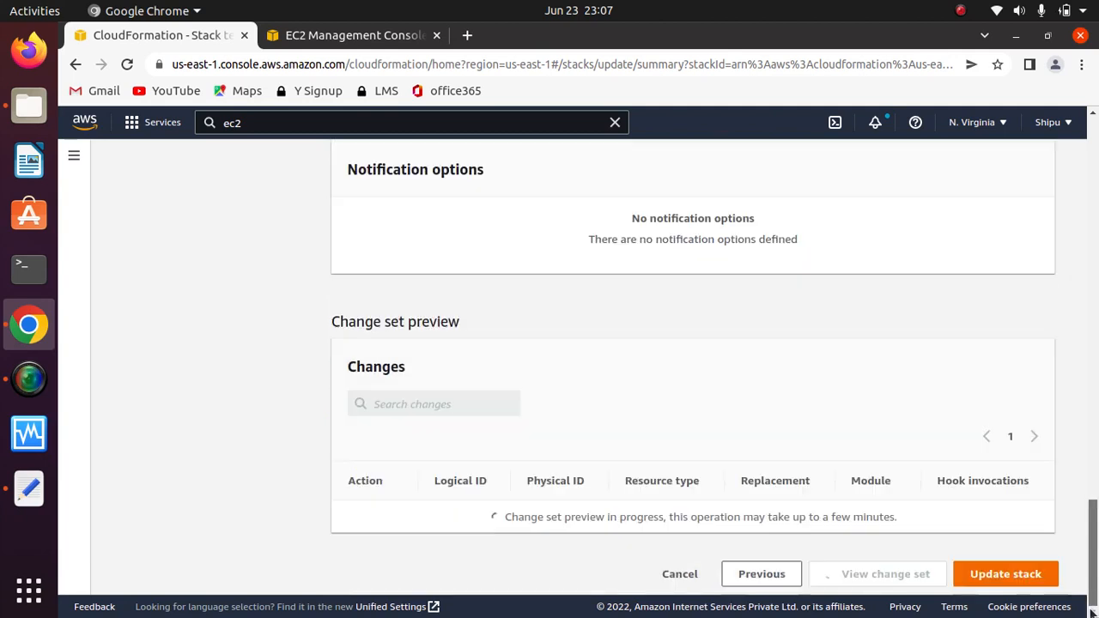
pyautogui.click(1003, 574)
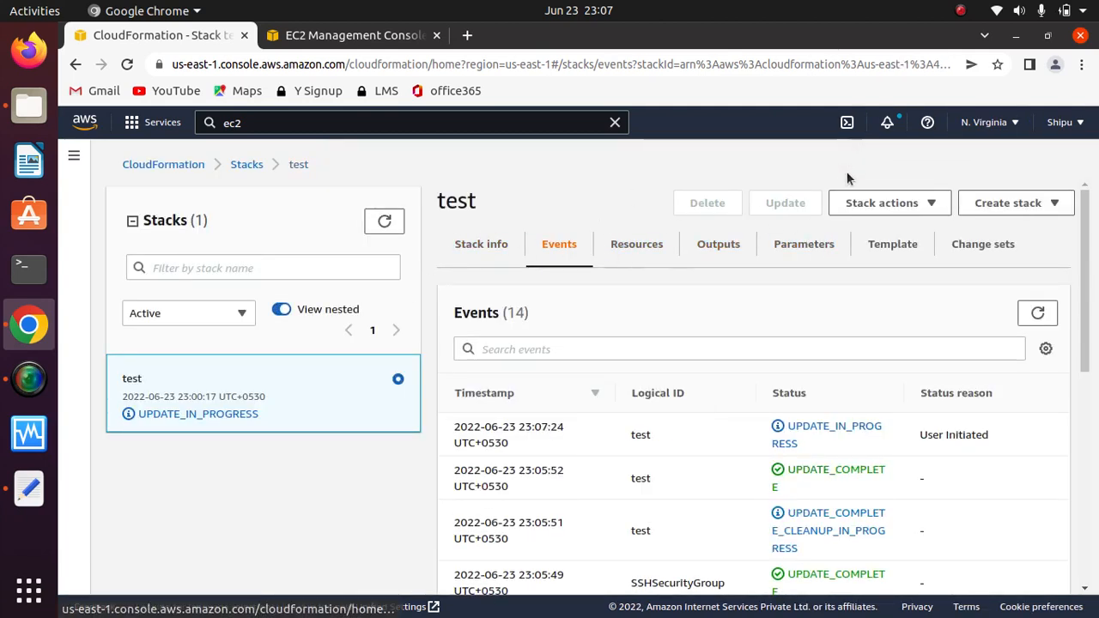
pyautogui.click(383, 221)
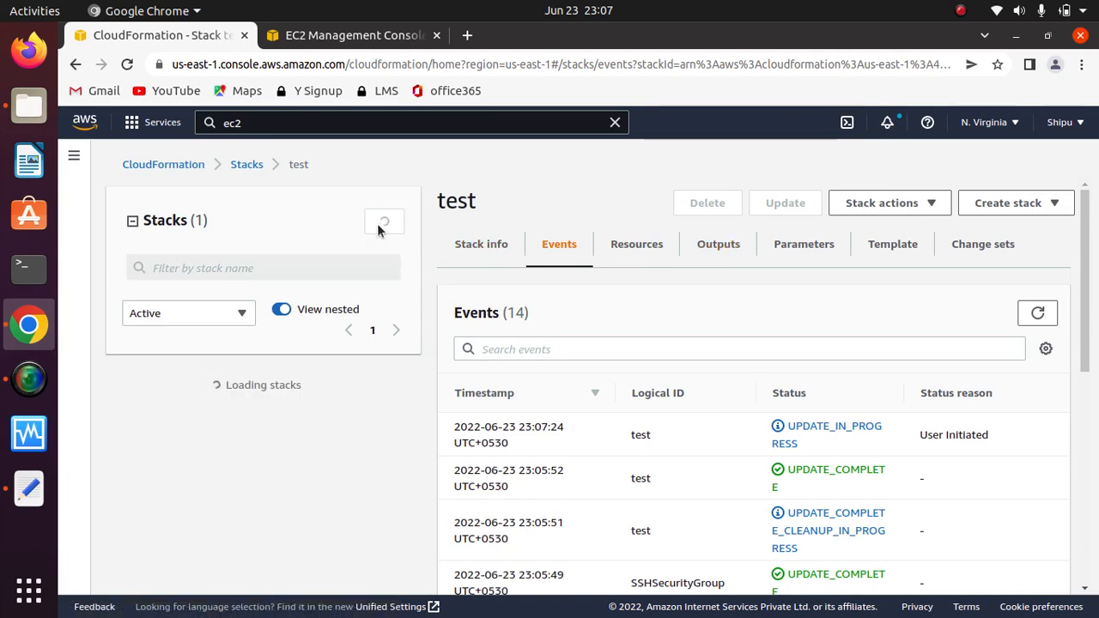
pyautogui.click(960, 10)
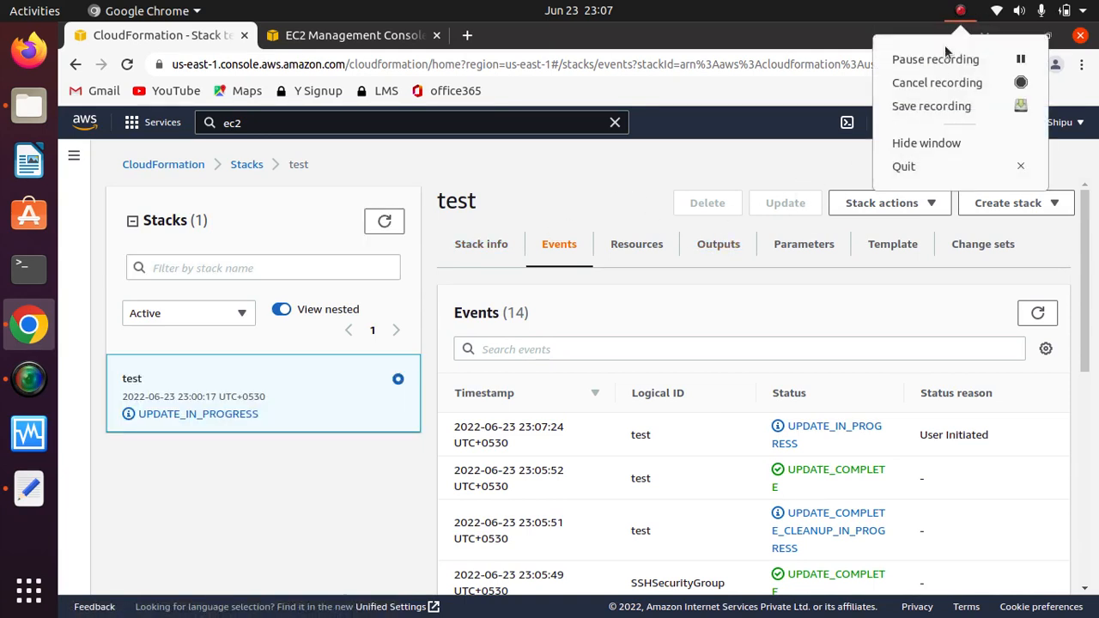
pyautogui.click(950, 64)
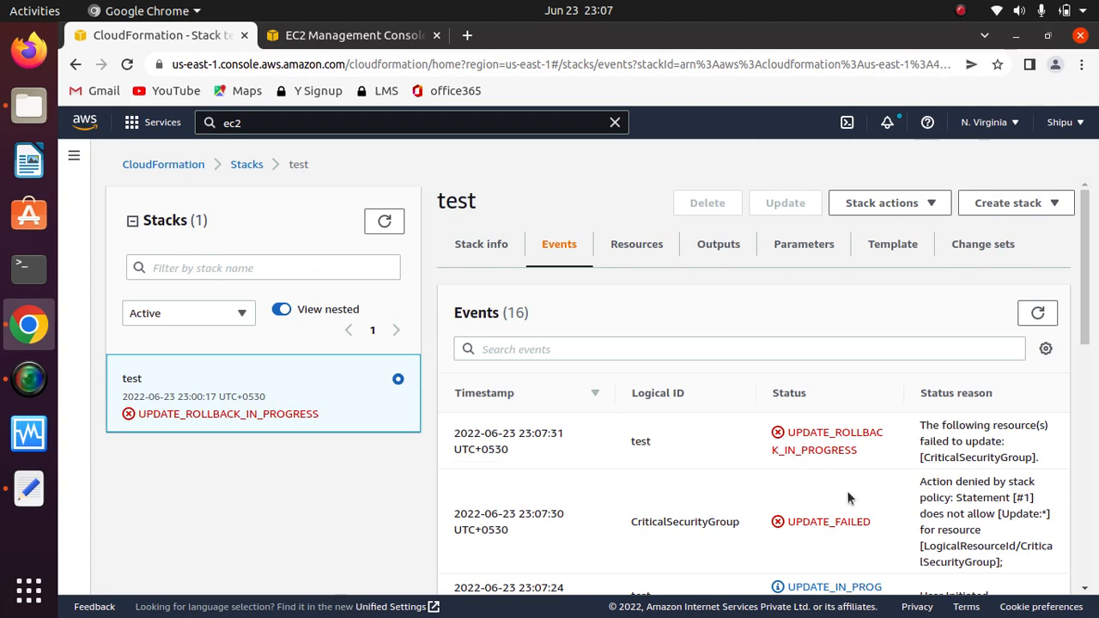
# Step: Examine the test stack's events for the CriticalSecurityGroup update's status and status reason
pyautogui.doubleClick(816, 448)
pyautogui.moveTo(867, 521); pyautogui.dragTo(775, 519)
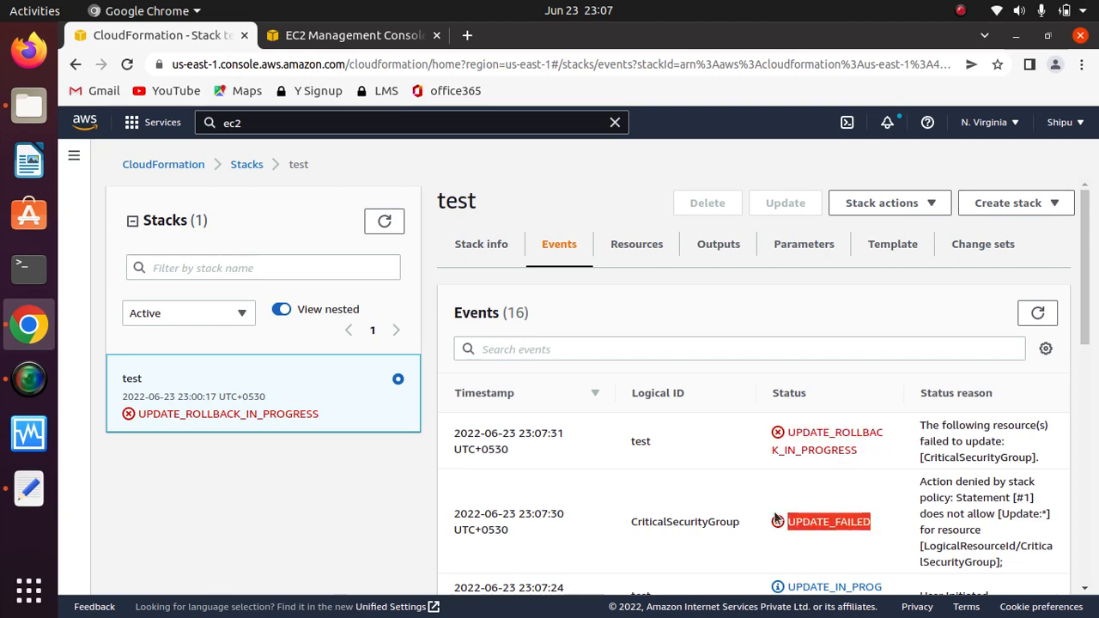
pyautogui.moveTo(1085, 273); pyautogui.dragTo(1084, 327)
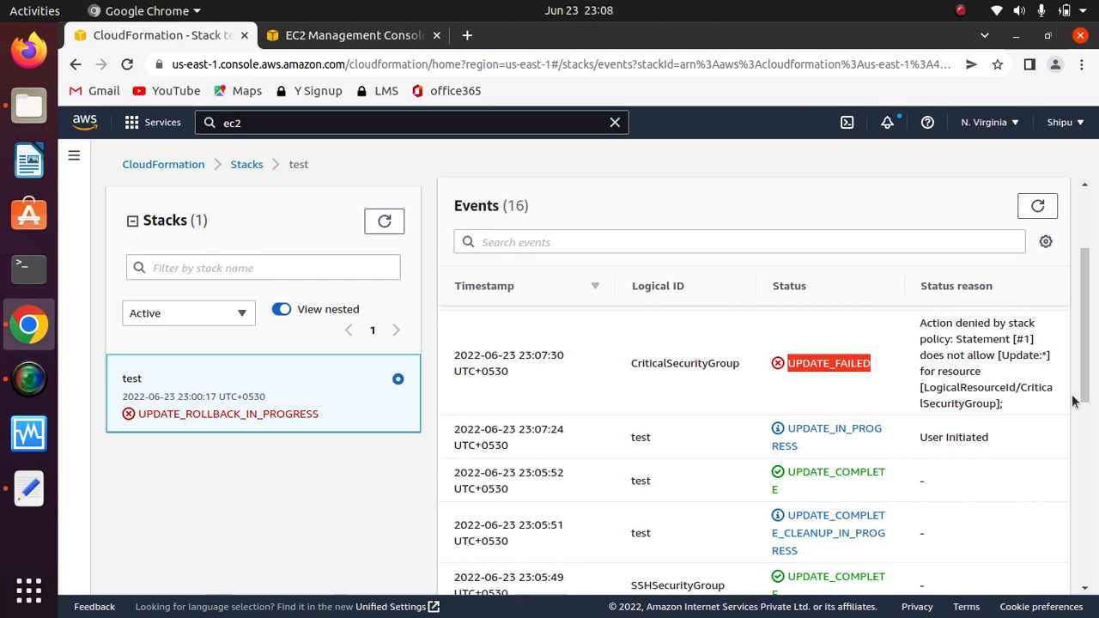
pyautogui.moveTo(1084, 367)
pyautogui.mouseDown()
pyautogui.moveTo(1085, 340)
pyautogui.moveTo(1085, 365)
pyautogui.mouseUp()
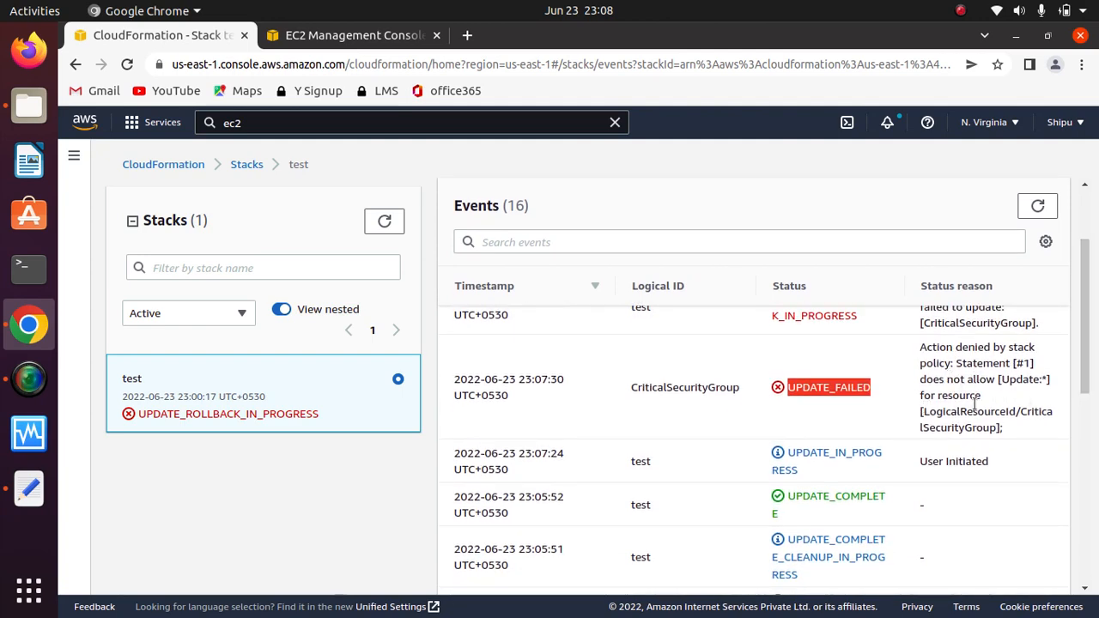
pyautogui.moveTo(1079, 357); pyautogui.dragTo(1090, 309)
# Step: Review the stack policy's Deny statement for CriticalSecurityGroup in the test stack's info, and refresh the stack overview
pyautogui.click(477, 246)
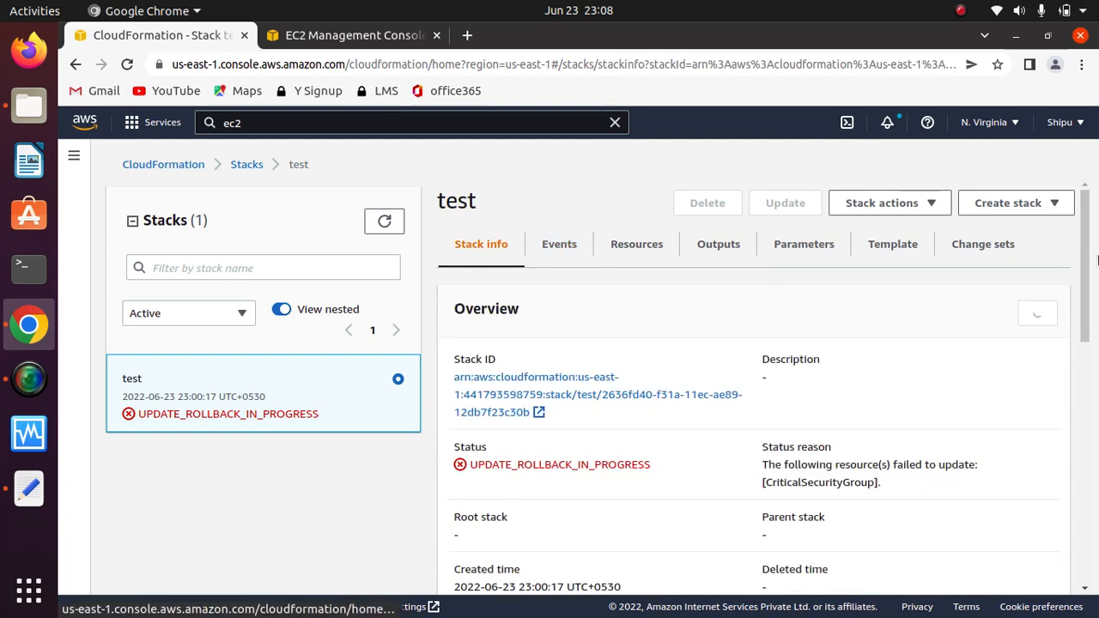
pyautogui.moveTo(1083, 258); pyautogui.dragTo(1057, 401)
pyautogui.scroll(-2, 1057, 412)
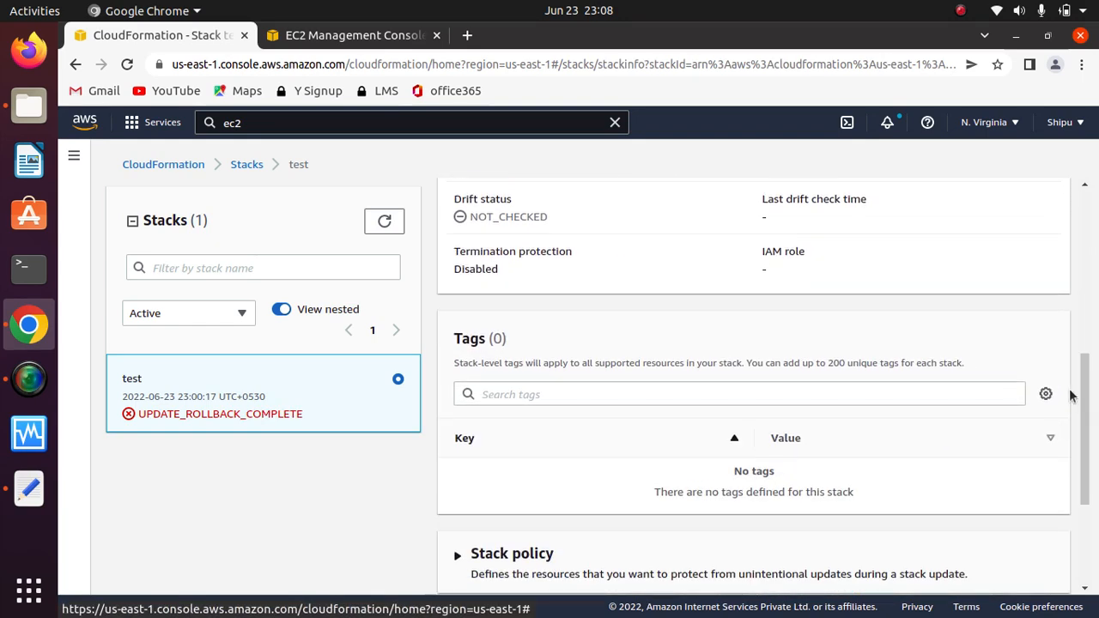
pyautogui.scroll(-4, 1064, 429)
pyautogui.click(512, 341)
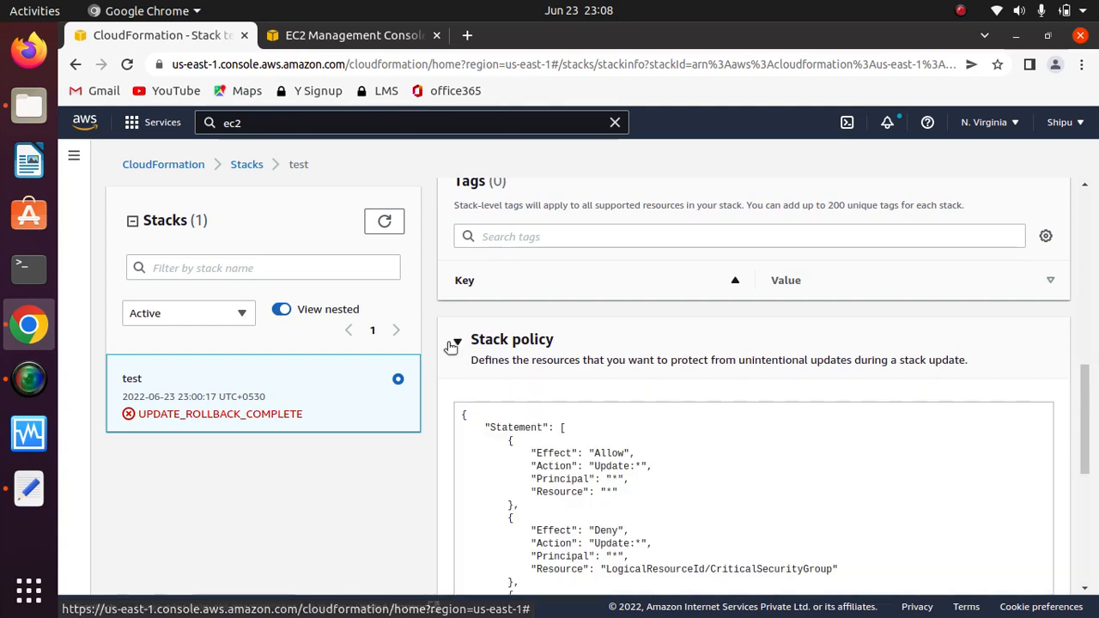
pyautogui.moveTo(1085, 441); pyautogui.dragTo(1072, 490)
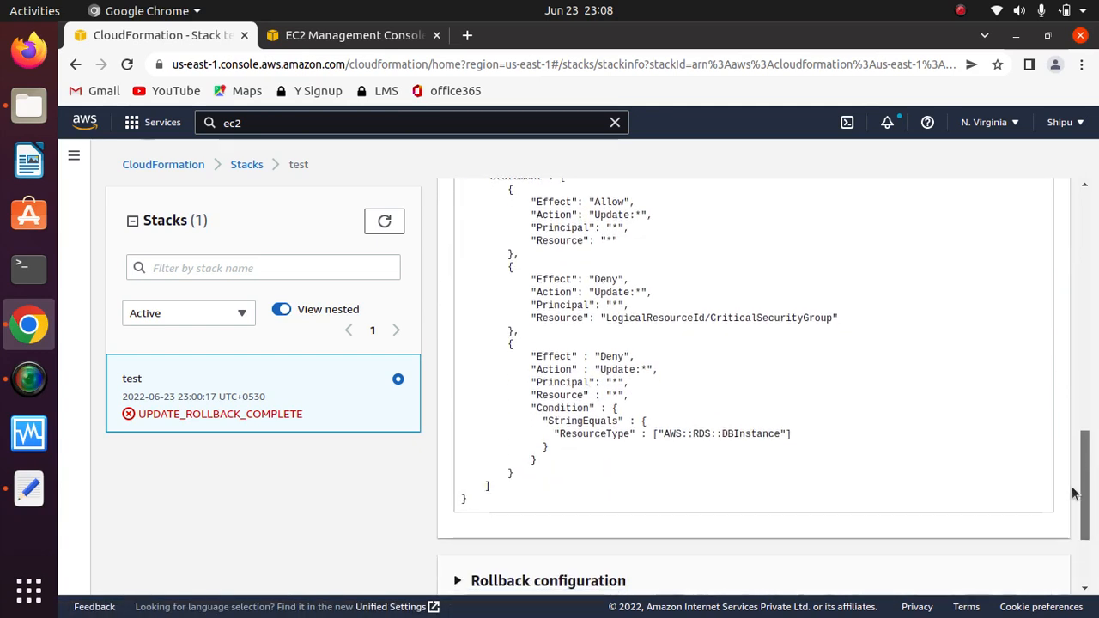
pyautogui.moveTo(592, 286); pyautogui.dragTo(619, 285)
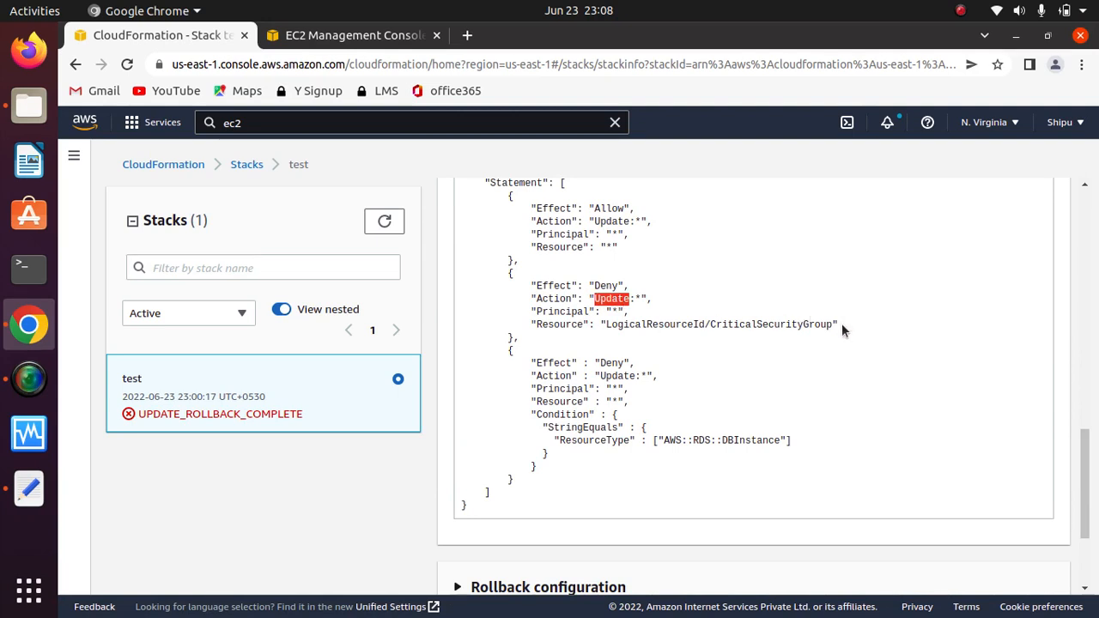
pyautogui.moveTo(841, 326); pyautogui.dragTo(601, 325)
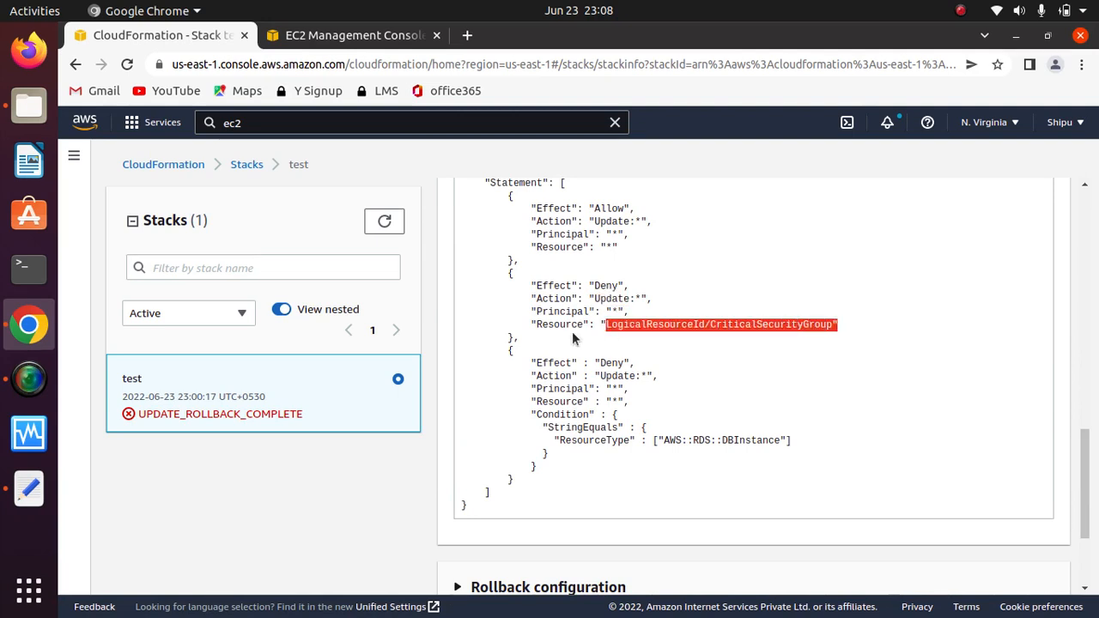
pyautogui.click(976, 373)
pyautogui.moveTo(1085, 433); pyautogui.dragTo(1082, 175)
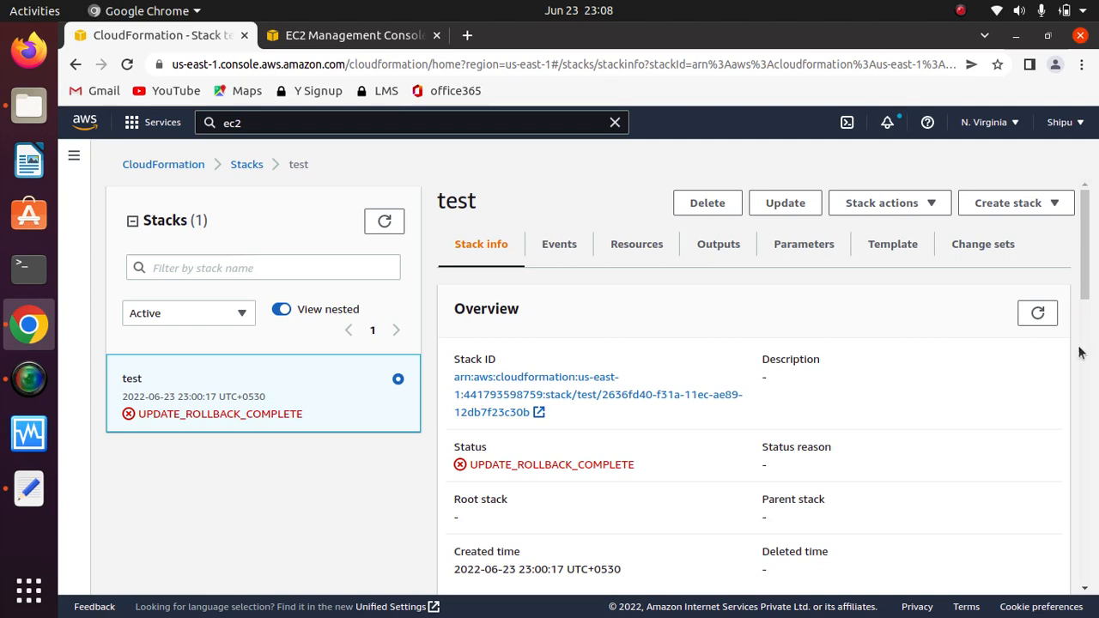
pyautogui.click(1037, 312)
pyautogui.click(960, 10)
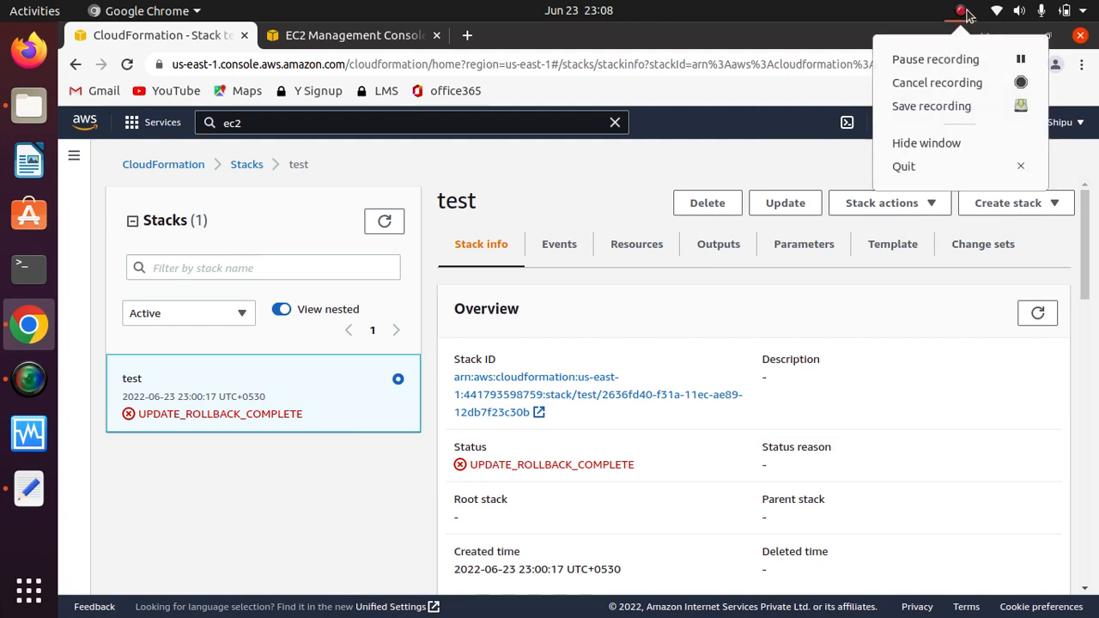